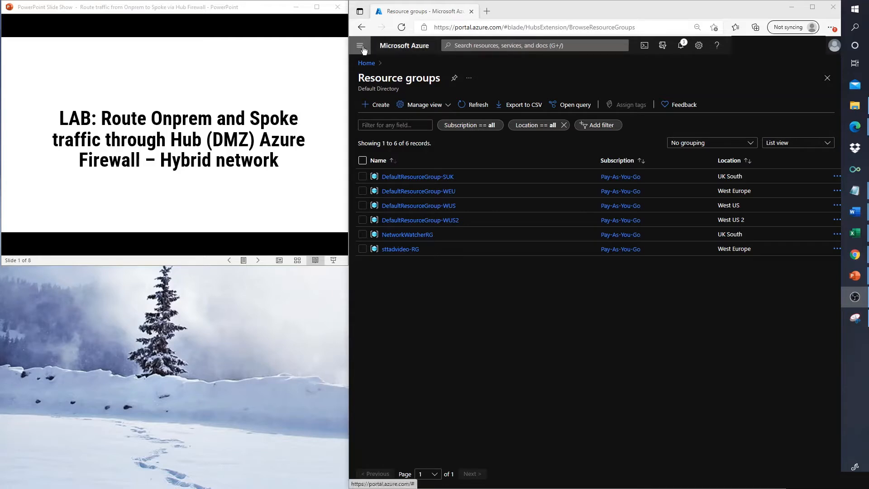
Step: Create resource group Sec-Hybrid-Cloud-RG in (Europe) West Europe after review and validation
{"action": "left_click", "coordinate": [377, 105]}
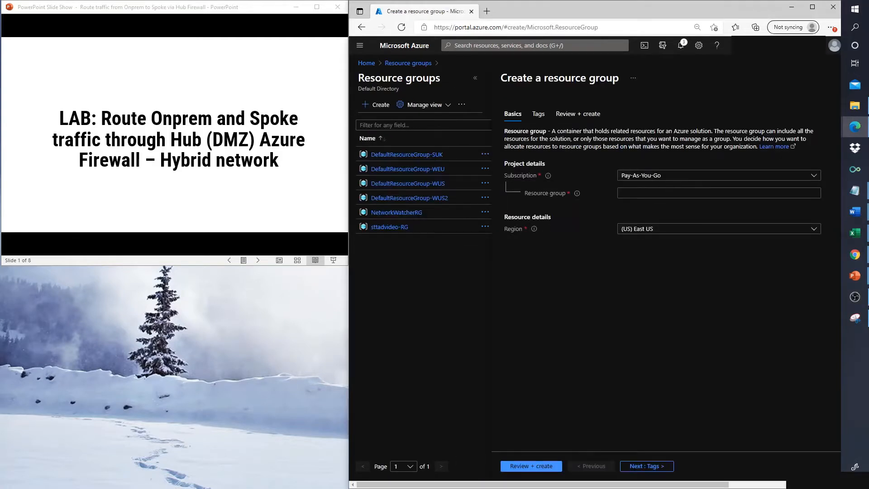
{"action": "left_click", "coordinate": [663, 193]}
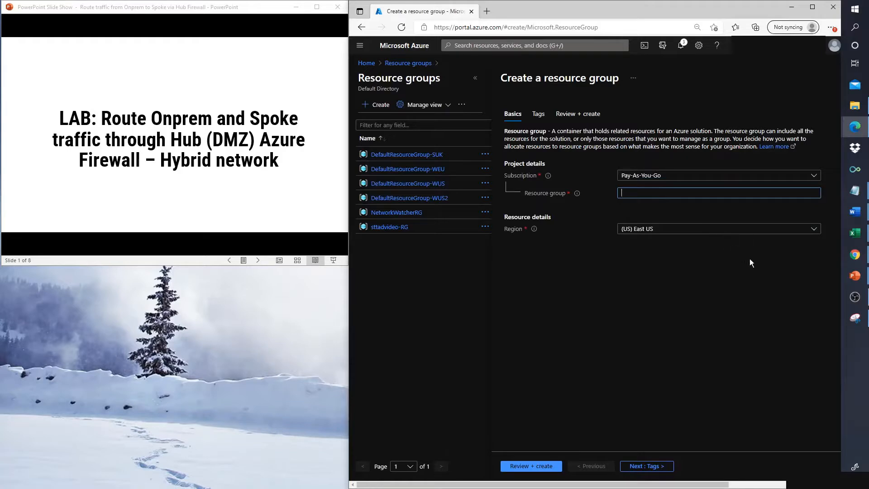
{"action": "type", "text": "Sec-Hybrid"}
{"action": "type", "text": "-Cloud-RG"}
{"action": "left_click", "coordinate": [815, 231]}
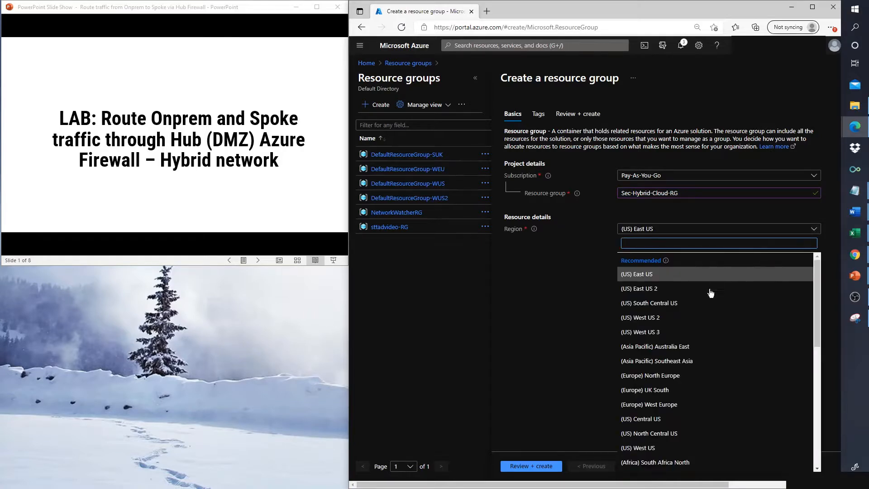
{"action": "left_click", "coordinate": [663, 404]}
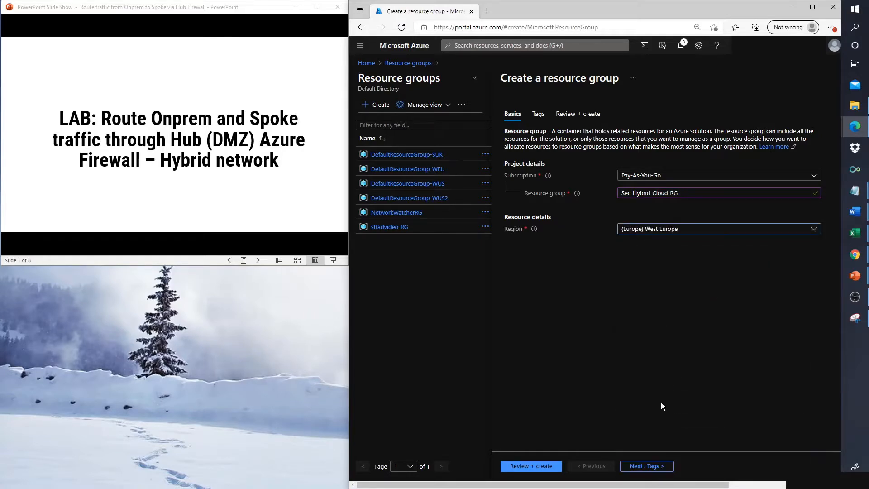
{"action": "left_click", "coordinate": [538, 467]}
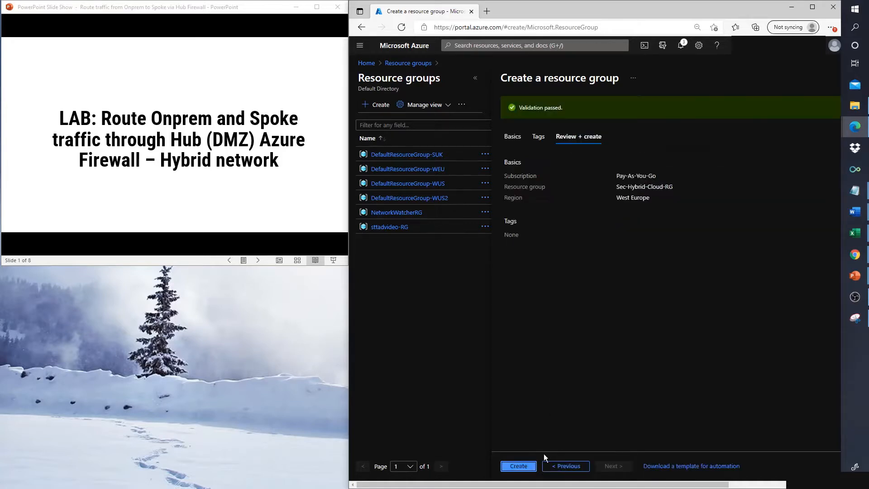
{"action": "left_click", "coordinate": [529, 467]}
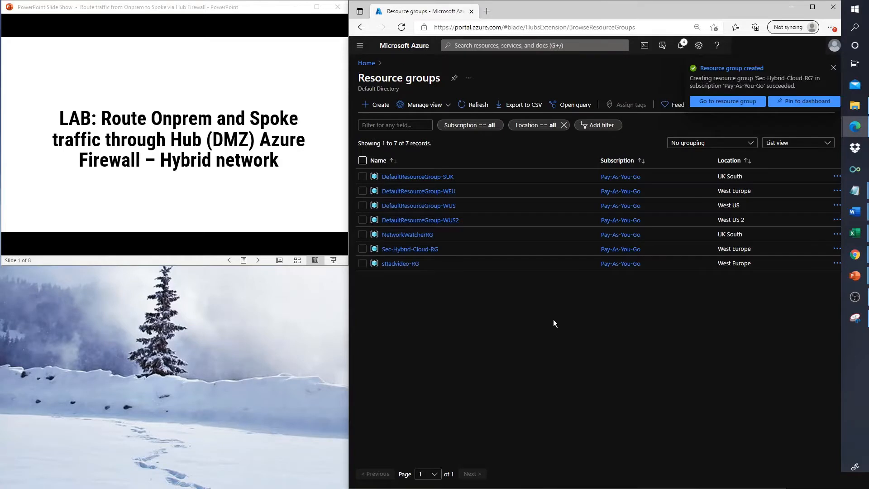
Step: Open Virtual networks from the portal menu in three extra browser tabs, then advance to the network diagram slide
{"action": "left_click", "coordinate": [359, 47]}
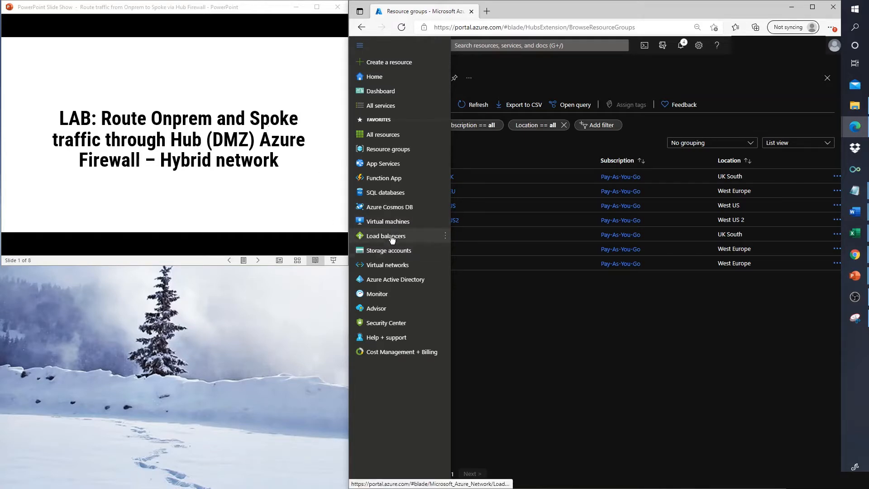
{"action": "right_click", "coordinate": [379, 264]}
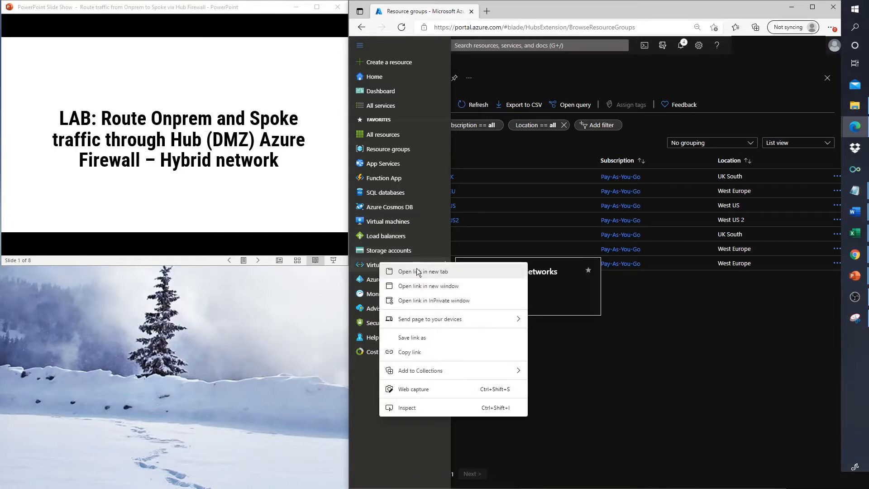
{"action": "left_click", "coordinate": [416, 272]}
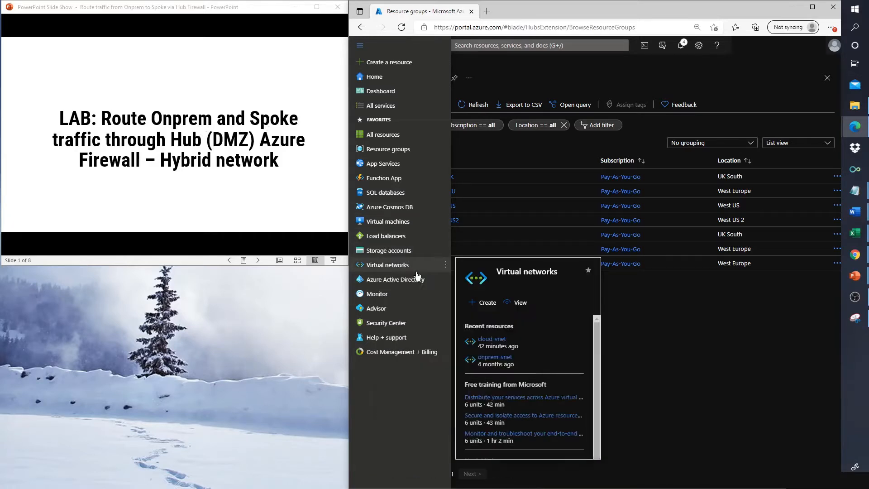
{"action": "right_click", "coordinate": [388, 268]}
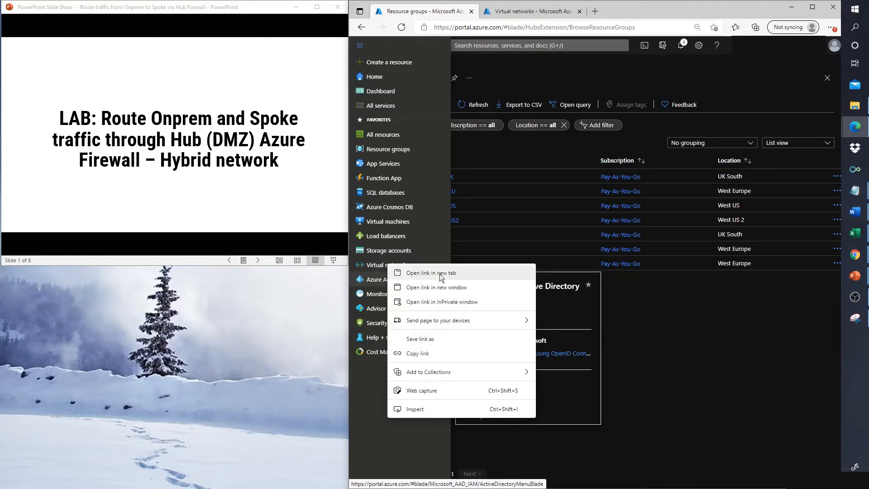
{"action": "left_click", "coordinate": [439, 275]}
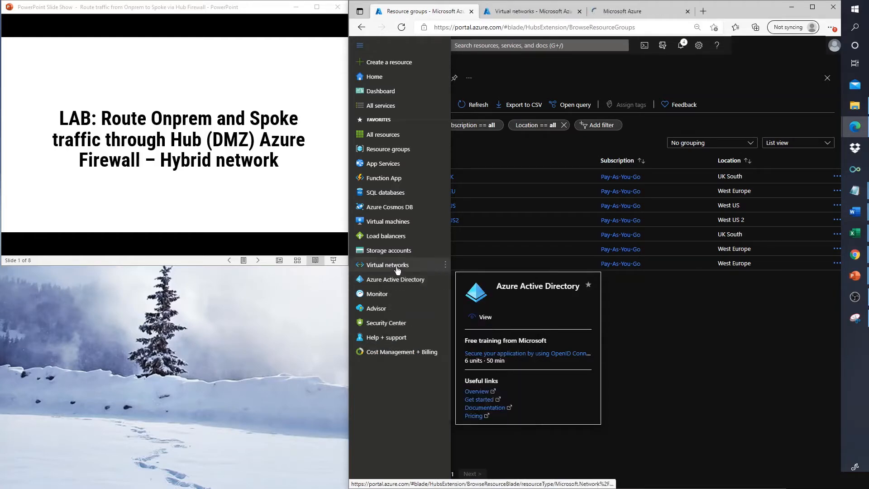
{"action": "right_click", "coordinate": [395, 266]}
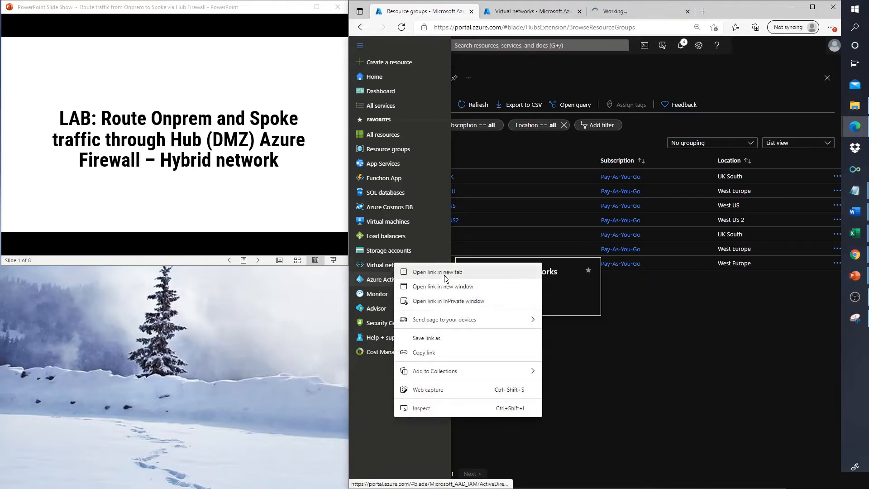
{"action": "left_click", "coordinate": [444, 275]}
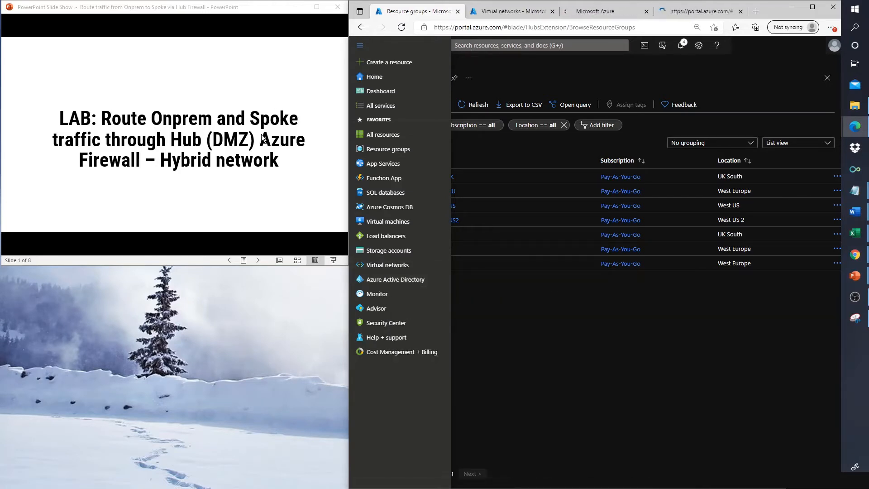
{"action": "left_click", "coordinate": [261, 154]}
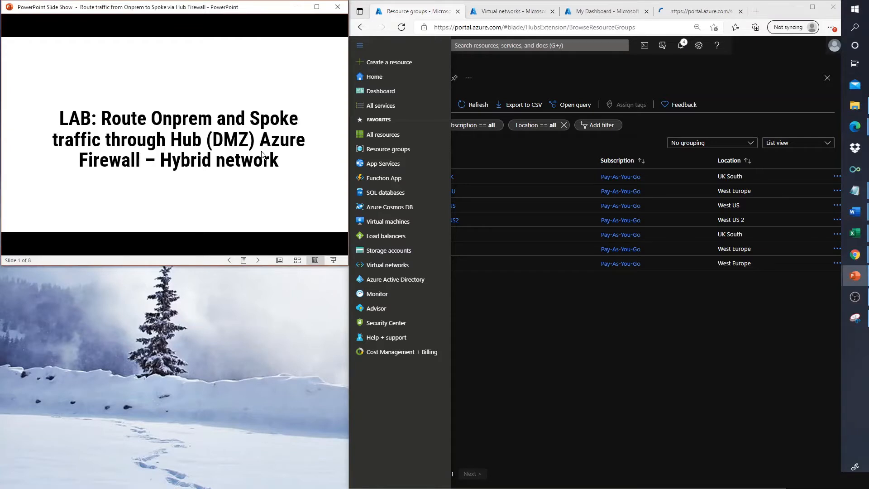
{"action": "left_click", "coordinate": [262, 152]}
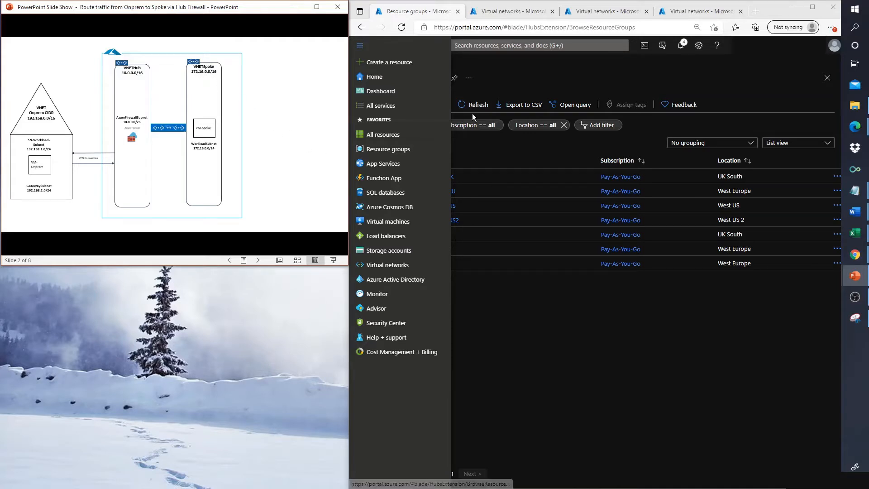
Step: Name the new virtual network VNet-Hub in Sec-Hybrid-Cloud-RG and proceed to IP Addresses
{"action": "left_click", "coordinate": [491, 13]}
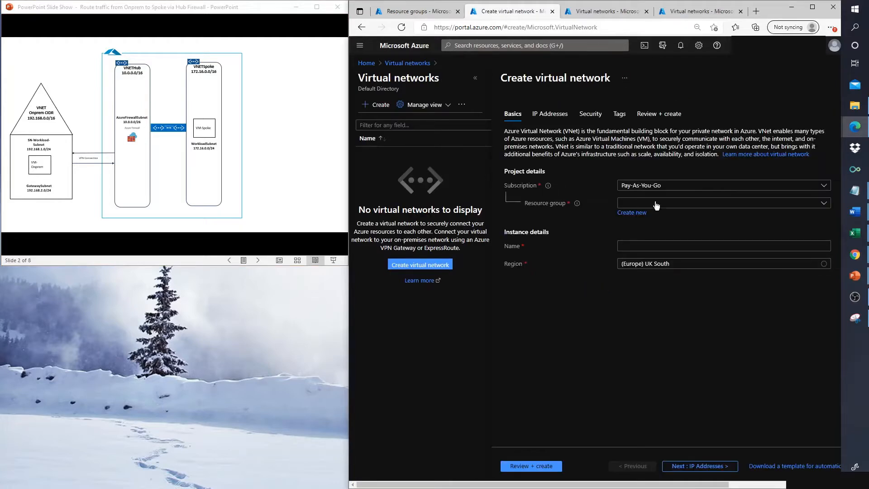
{"action": "left_click", "coordinate": [665, 203]}
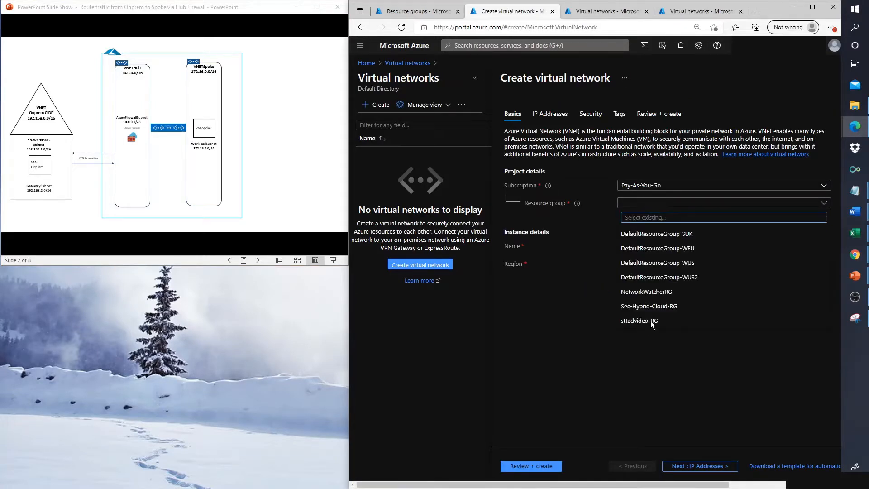
{"action": "left_click", "coordinate": [646, 307]}
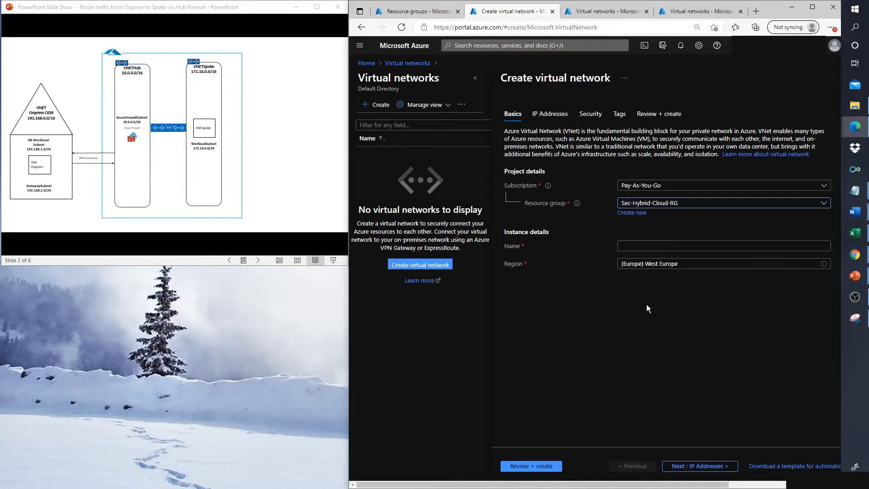
{"action": "left_click", "coordinate": [627, 248]}
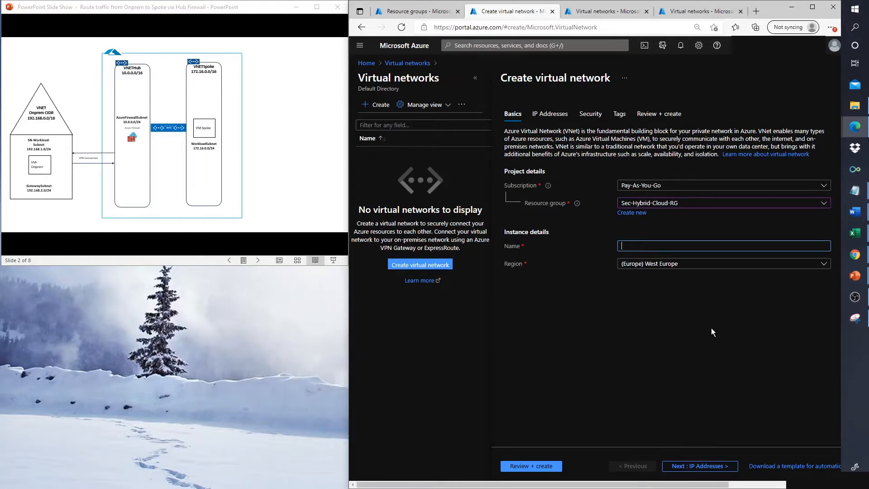
{"action": "left_click", "coordinate": [115, 178]}
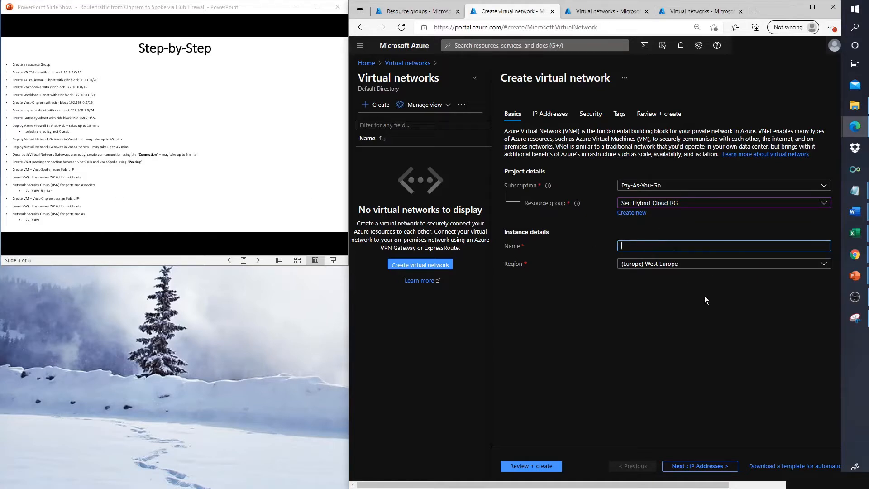
{"action": "type", "text": "VNet-H"}
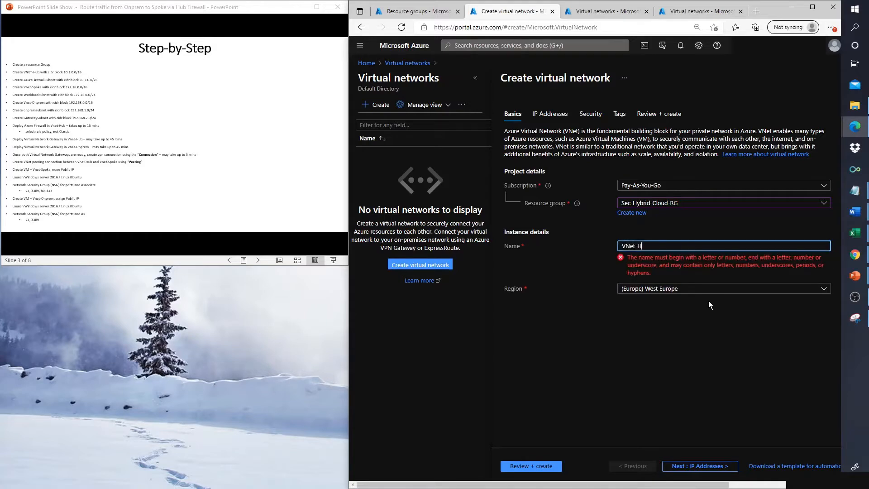
{"action": "type", "text": "ub"}
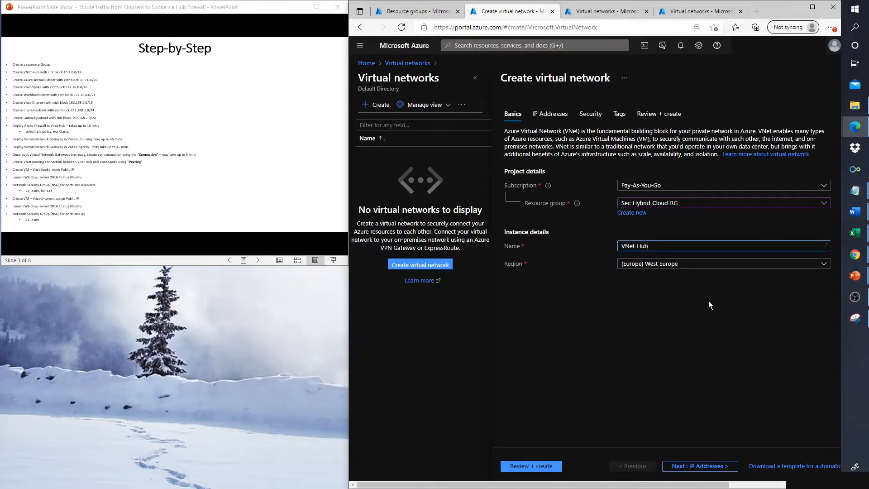
{"action": "left_click", "coordinate": [690, 466]}
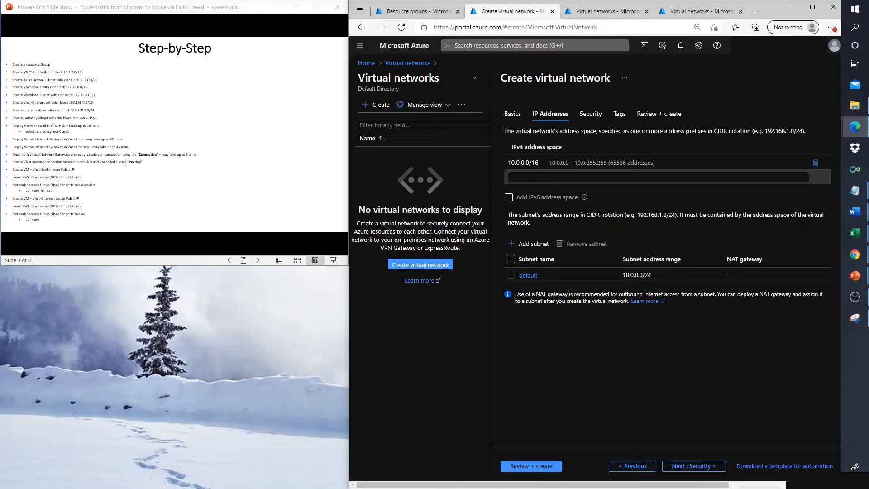
Step: Change VNet-Hub's IPv4 address space from 10.0.0.0/16 to 10.1.0.0/16
{"action": "left_click", "coordinate": [526, 165]}
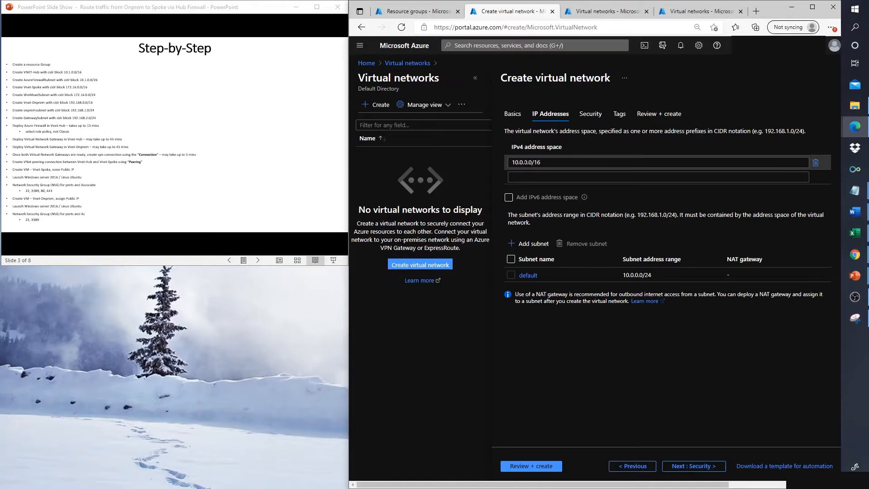
{"action": "left_click", "coordinate": [522, 162]}
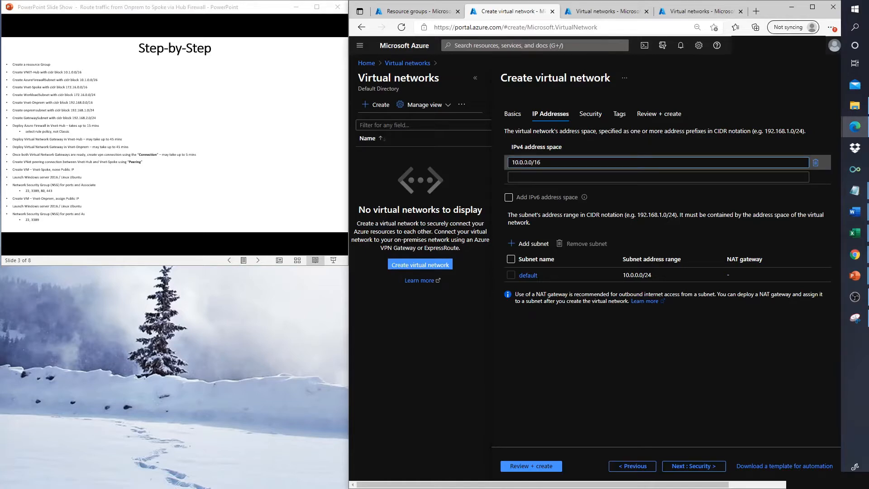
{"action": "key", "text": "BackSpace"}
{"action": "type", "text": "1"}
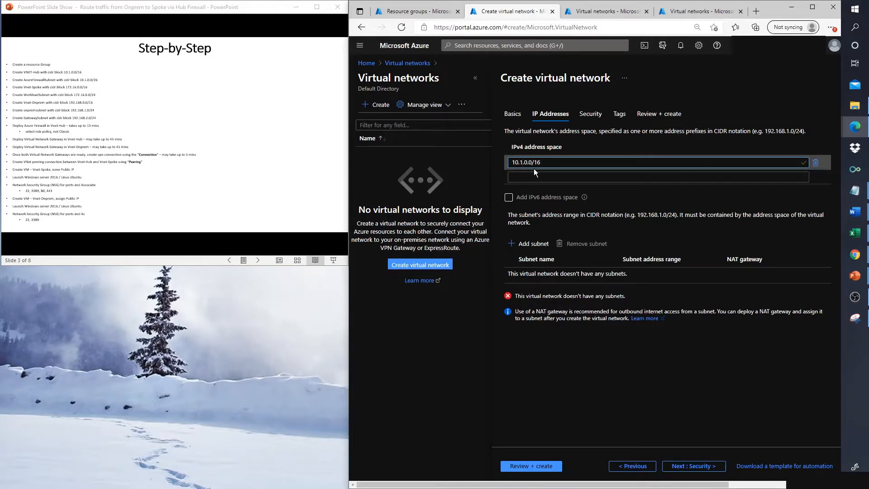
{"action": "left_click", "coordinate": [525, 244]}
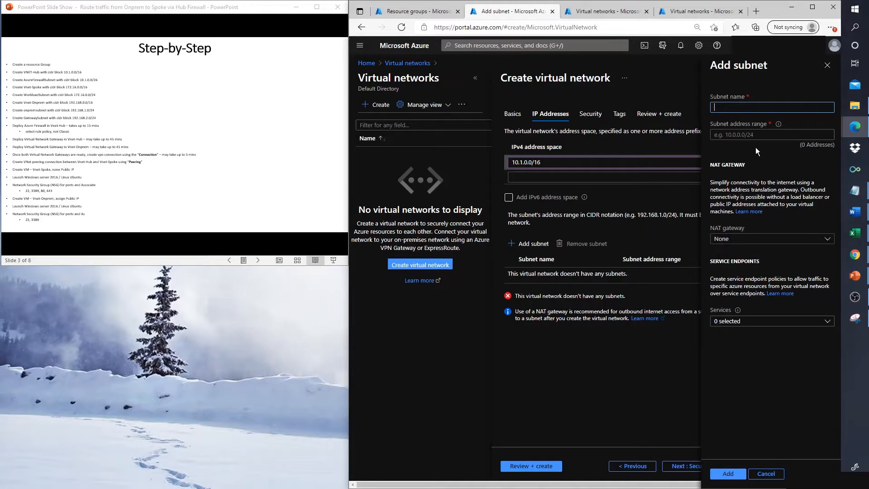
Step: Add subnet AzureFirewallSubnet with address range 10.1.0.0/26 to VNet-Hub
{"action": "type", "text": "AzureFirewallSubnet"}
{"action": "key", "text": "Tab"}
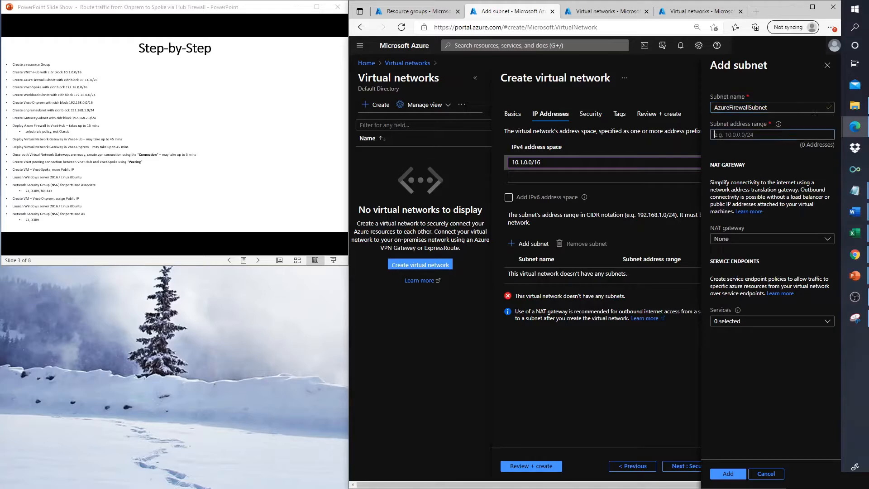
{"action": "type", "text": "10.1.0.0/2"}
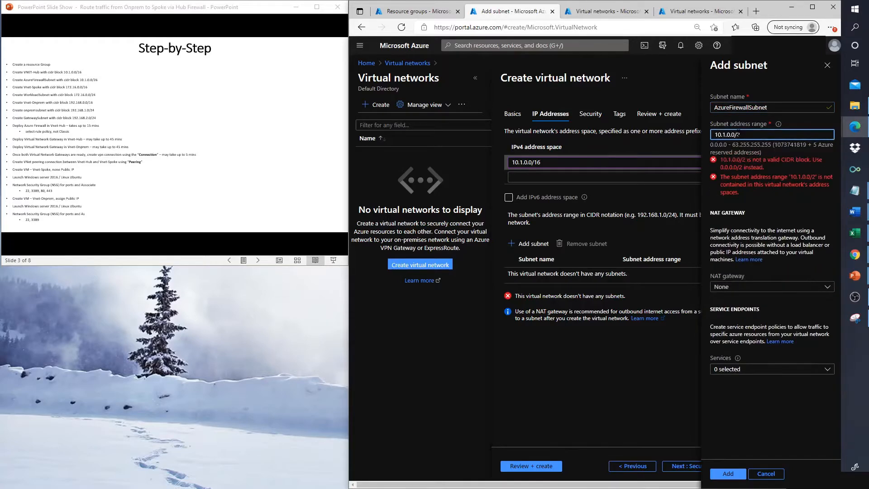
{"action": "type", "text": "6"}
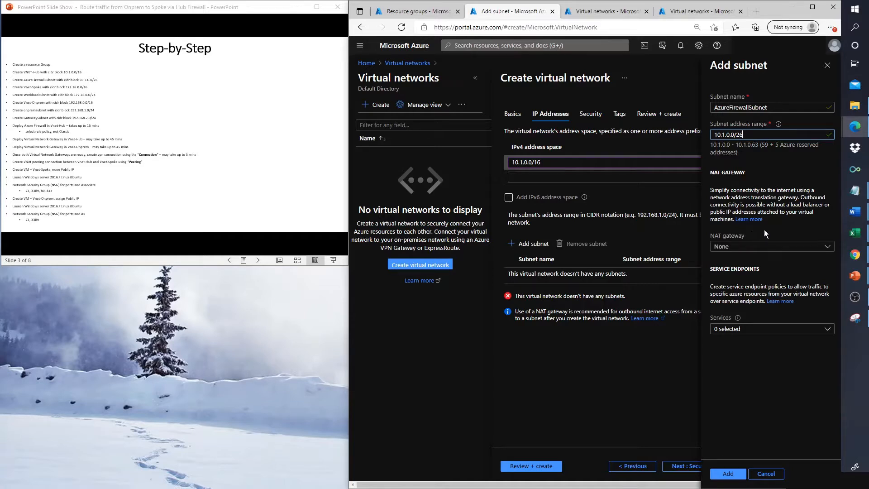
{"action": "left_click", "coordinate": [726, 473]}
Step: Save the subnet, validate VNet-Hub, and deploy it
{"action": "left_click", "coordinate": [728, 474]}
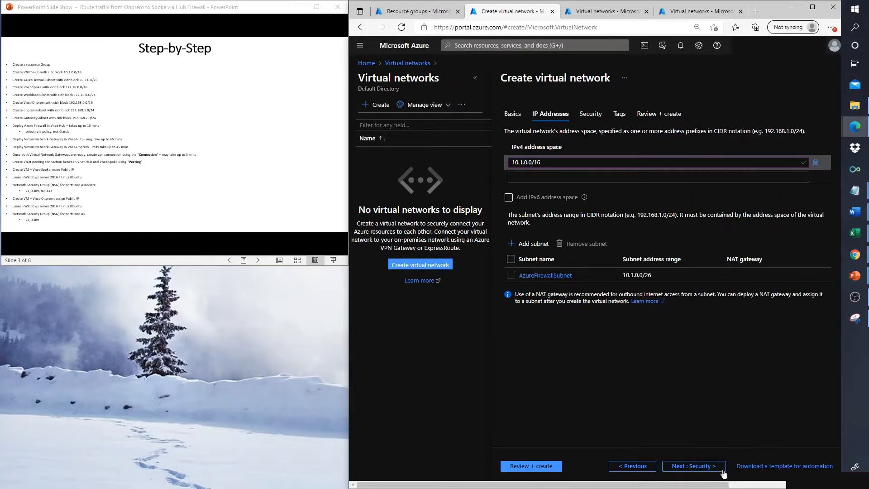
{"action": "left_click", "coordinate": [539, 466]}
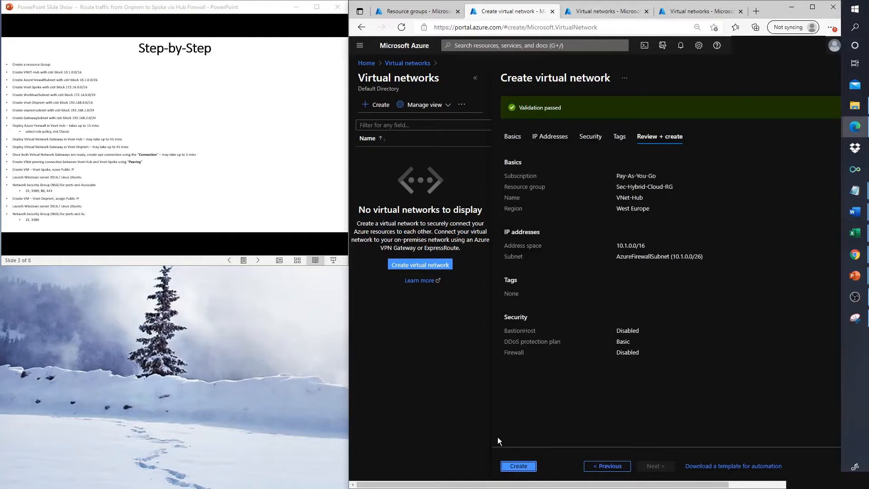
{"action": "left_click", "coordinate": [524, 466]}
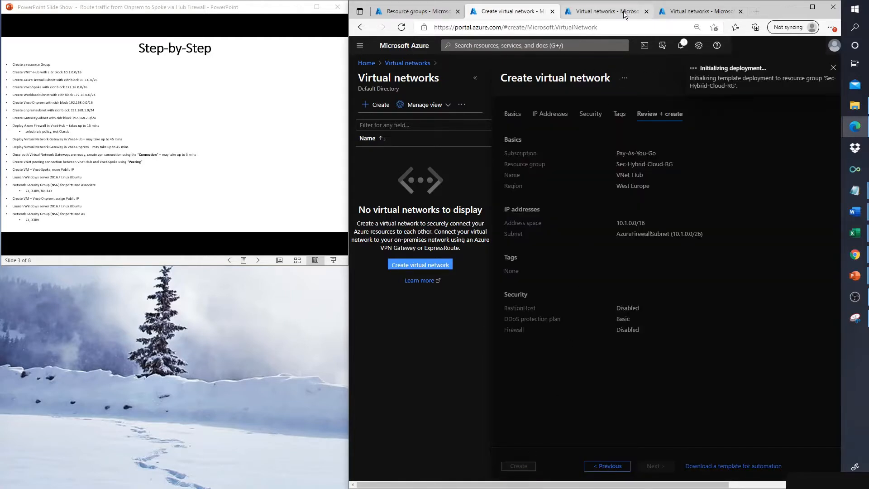
Step: Start a new virtual network from the Virtual networks list and open its resource group list
{"action": "left_click", "coordinate": [622, 12]}
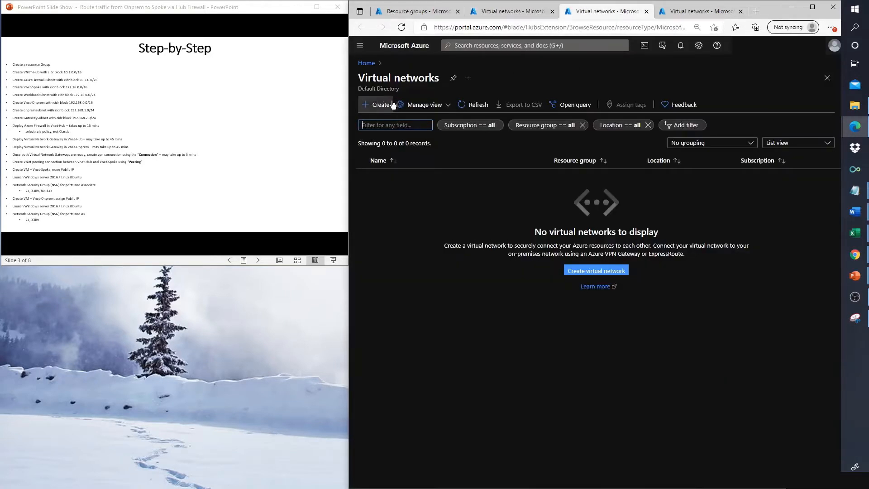
{"action": "left_click", "coordinate": [381, 105]}
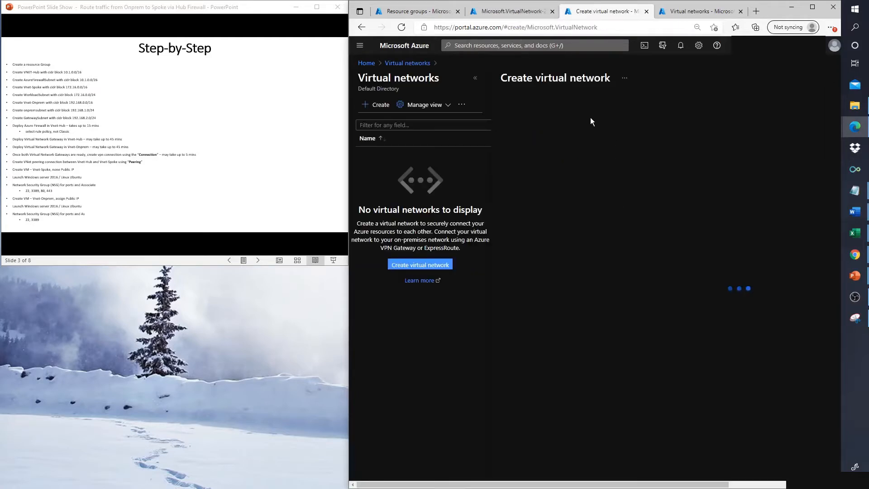
{"action": "left_click", "coordinate": [715, 204]}
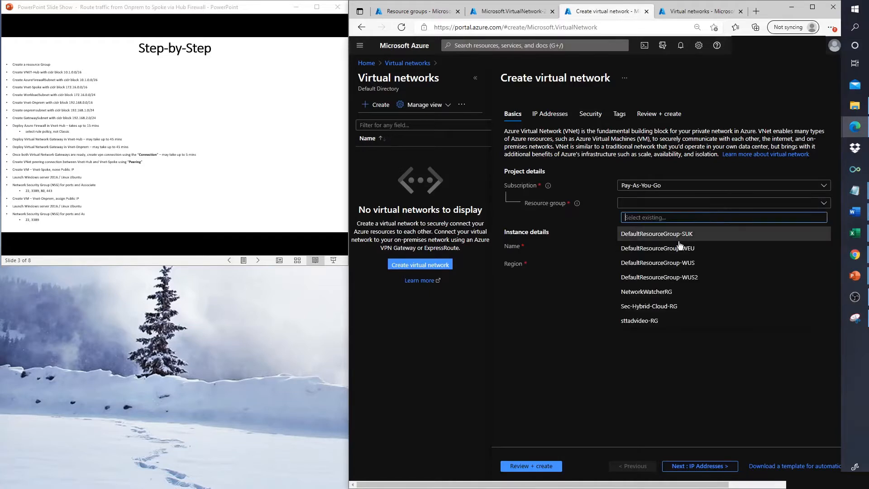
Step: Name the network VNet-Spoke in Sec-Hybrid-Cloud-RG and move to IP Addresses
{"action": "left_click", "coordinate": [640, 306]}
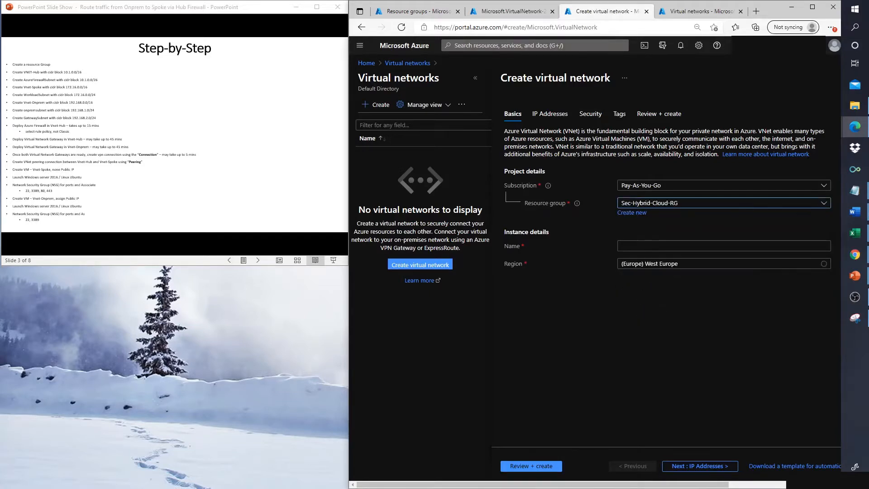
{"action": "left_click", "coordinate": [647, 246]}
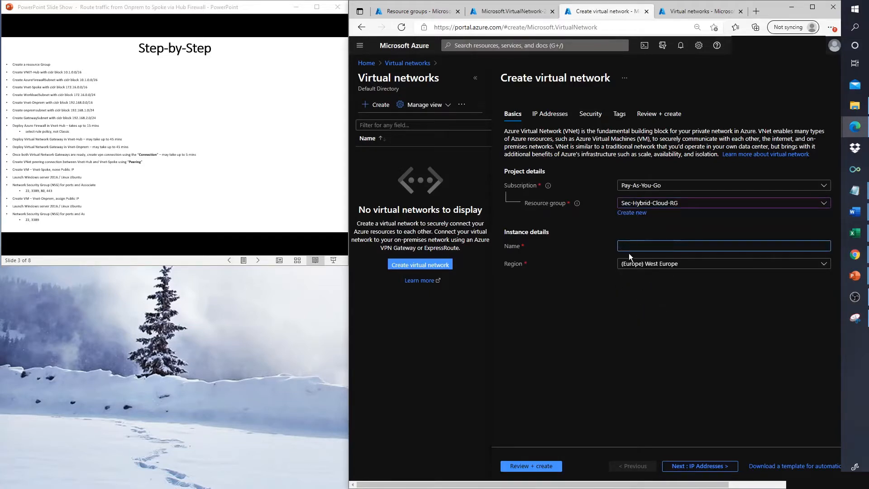
{"action": "type", "text": "VNet-Spoke"}
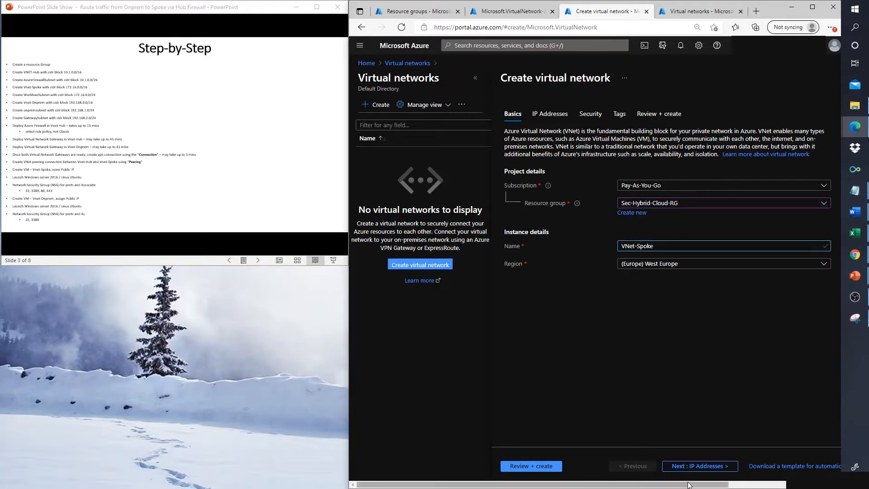
{"action": "left_click", "coordinate": [694, 468]}
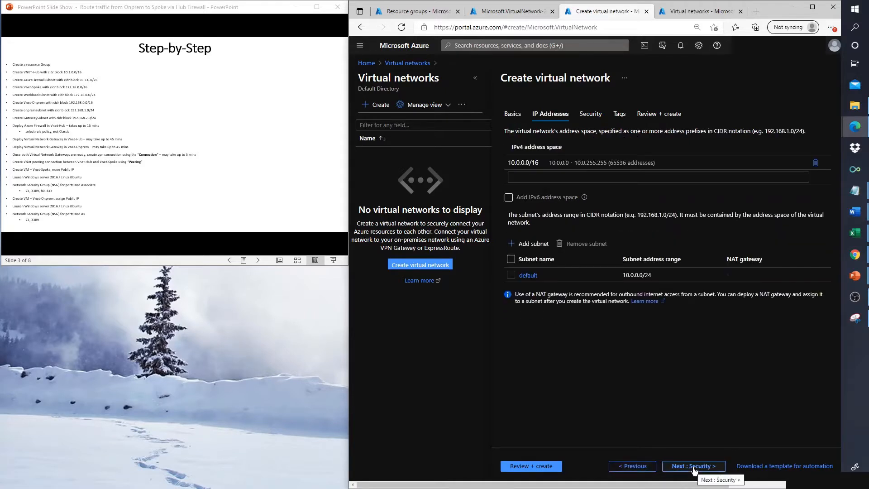
Step: Replace the 10.0.0.0/16 address space with 172.16.0.0/16, correcting a typo
{"action": "left_click", "coordinate": [514, 163]}
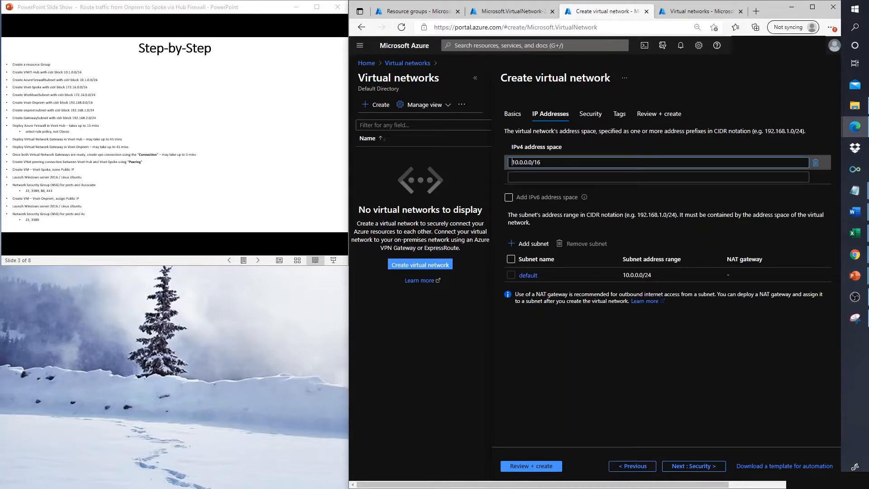
{"action": "type", "text": "172-1"}
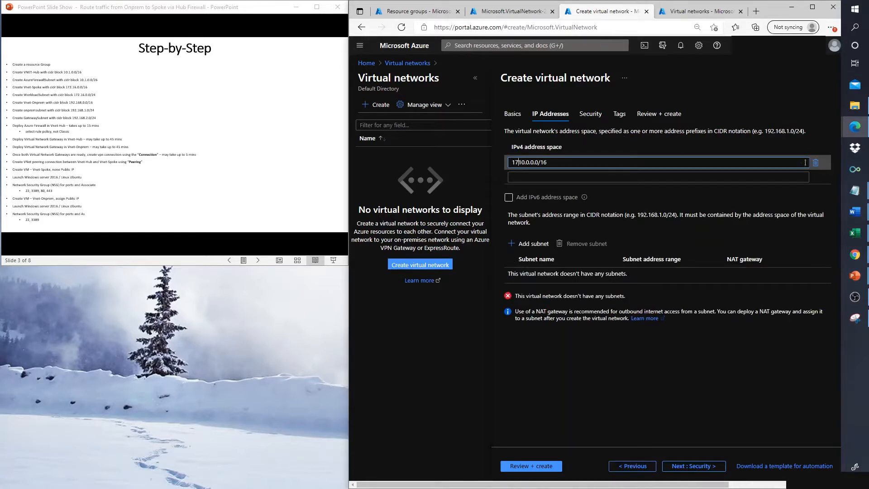
{"action": "type", "text": "6"}
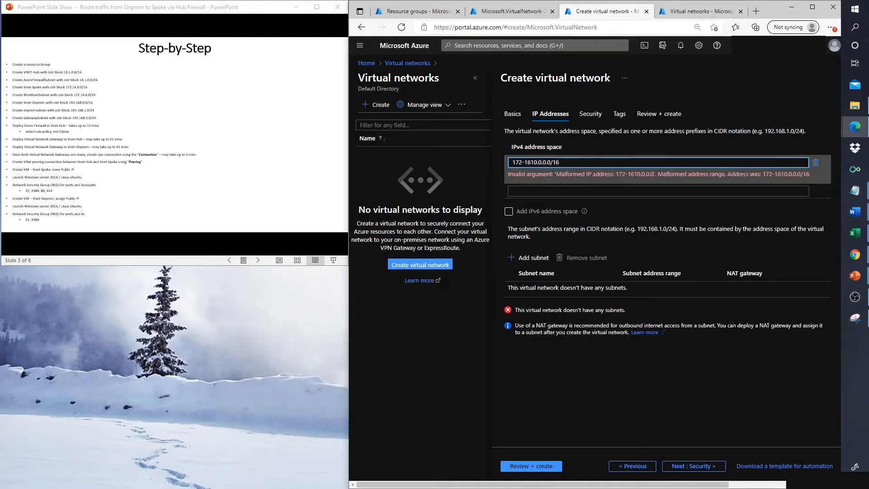
{"action": "type", "text": ".0.0/"}
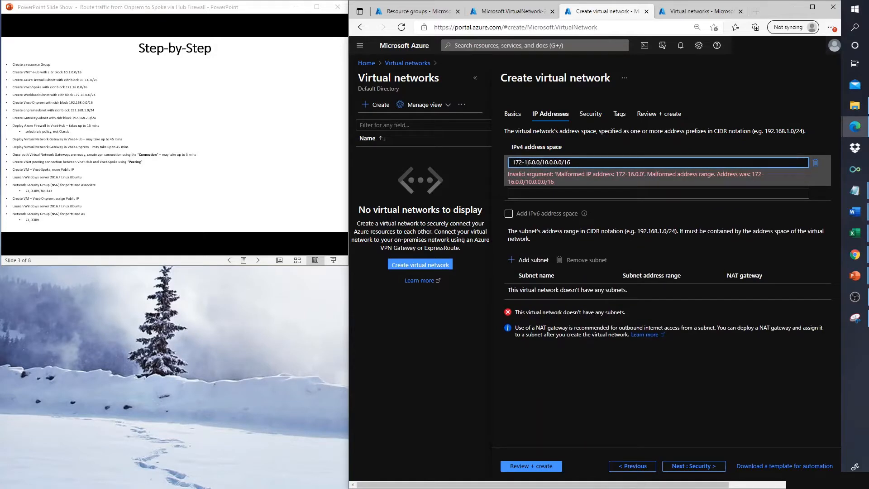
{"action": "type", "text": "16"}
{"action": "key", "text": "Delete"}
{"action": "key", "text": "Delete"}
{"action": "key", "text": "Delete"}
{"action": "key", "text": "Delete"}
{"action": "key", "text": "Delete"}
{"action": "key", "text": "Delete"}
{"action": "key", "text": "Delete"}
{"action": "key", "text": "Delete"}
{"action": "key", "text": "Delete"}
{"action": "key", "text": "Delete"}
{"action": "key", "text": "Delete"}
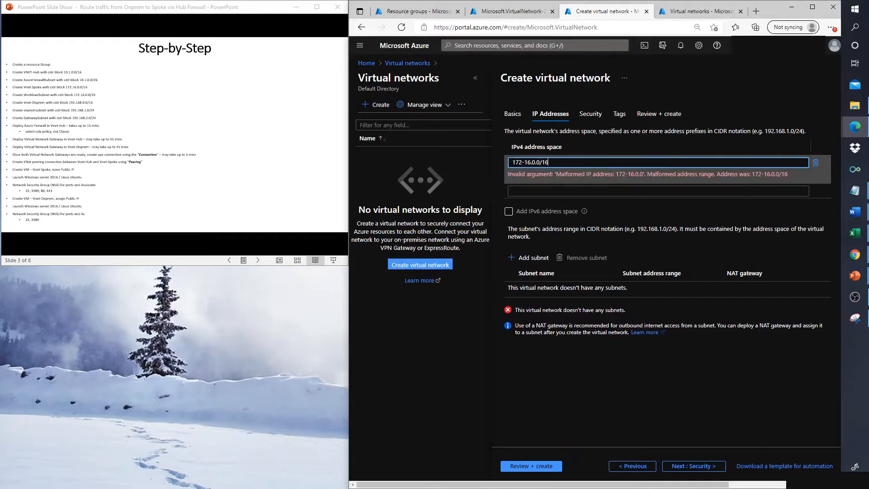
{"action": "key", "text": "Left"}
{"action": "key", "text": "BackSpace"}
{"action": "type", "text": "."}
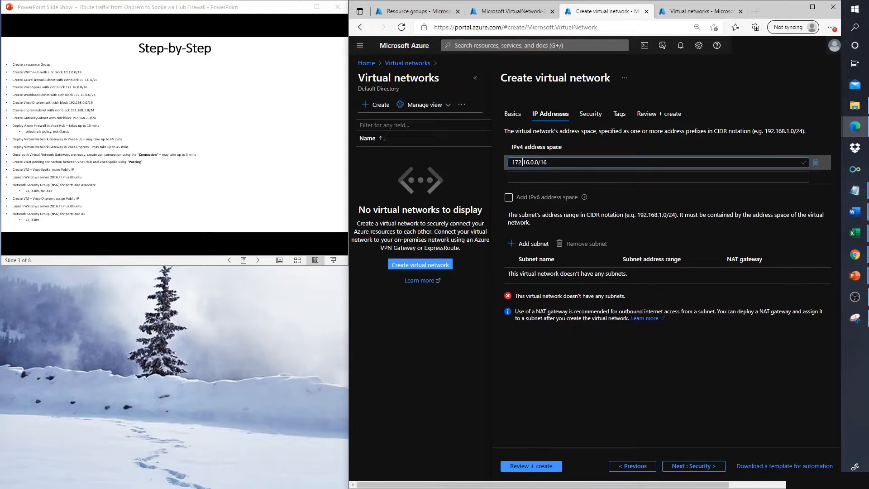
Step: Add a subnet named WorkloadSubnet with range 172.16.0.0/24 to VNet-Spoke
{"action": "left_click", "coordinate": [522, 243]}
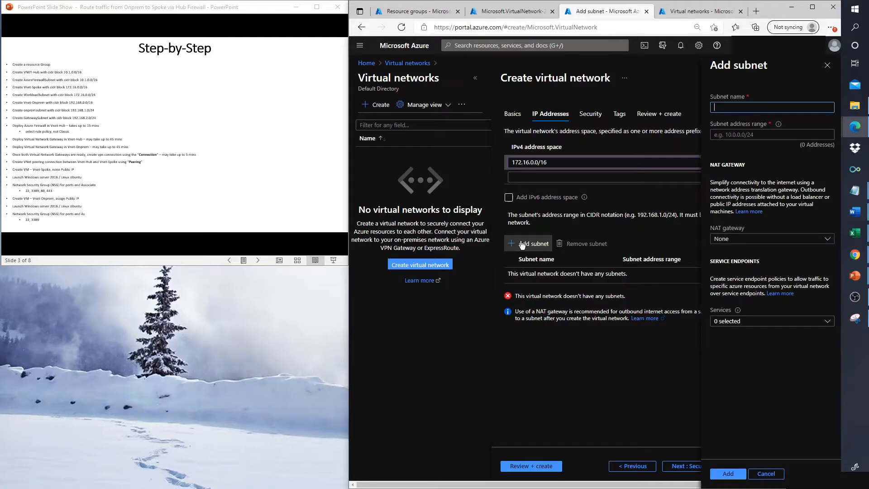
{"action": "type", "text": "WorkloadSubnet"}
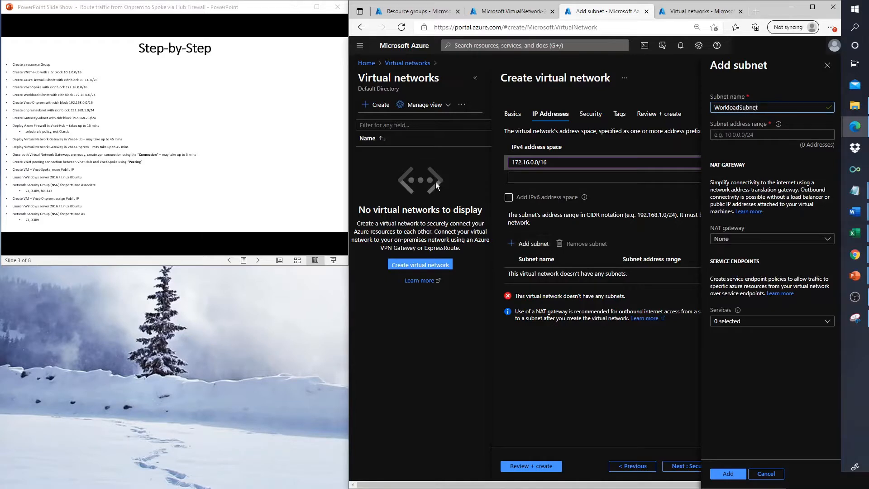
{"action": "key", "text": "Tab"}
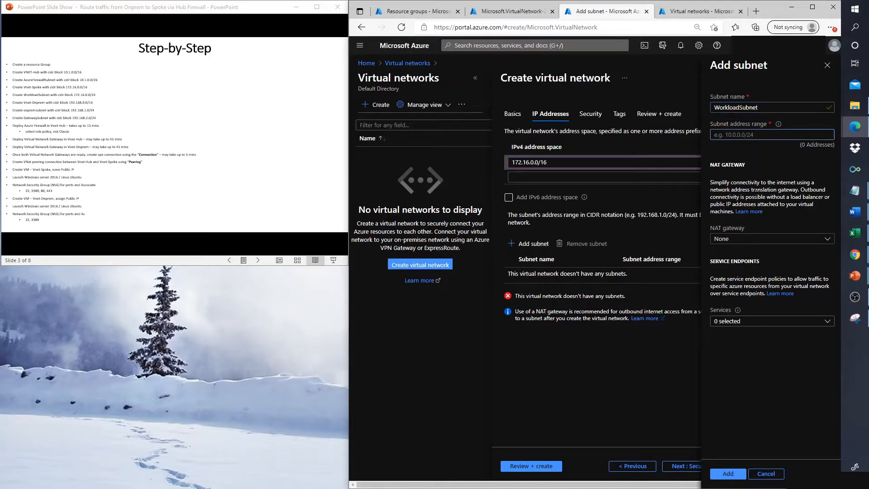
{"action": "type", "text": "172."}
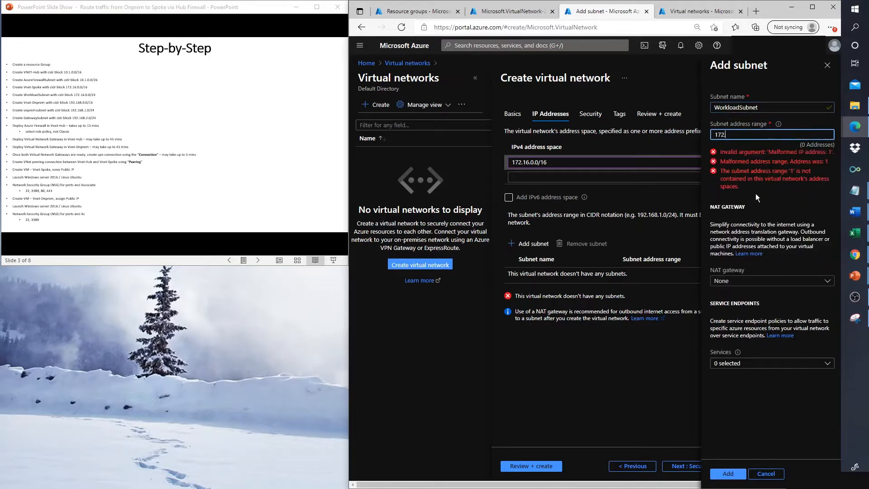
{"action": "type", "text": "16.0.0"}
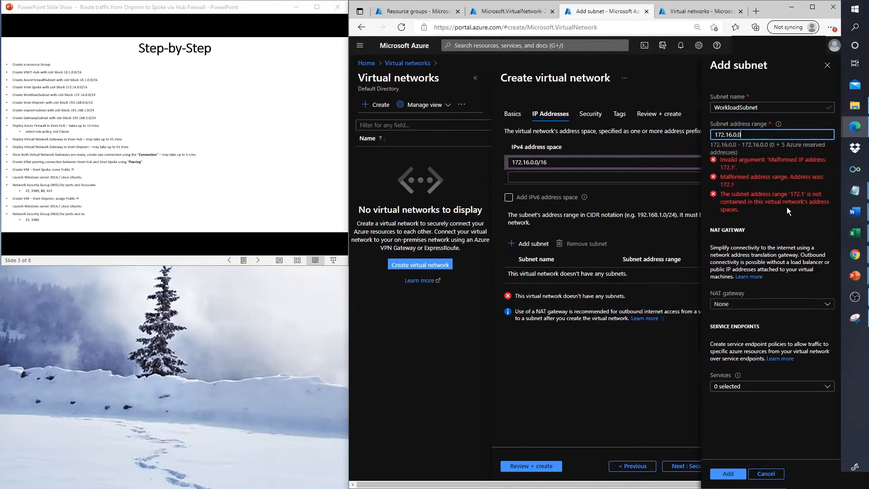
{"action": "type", "text": "/24"}
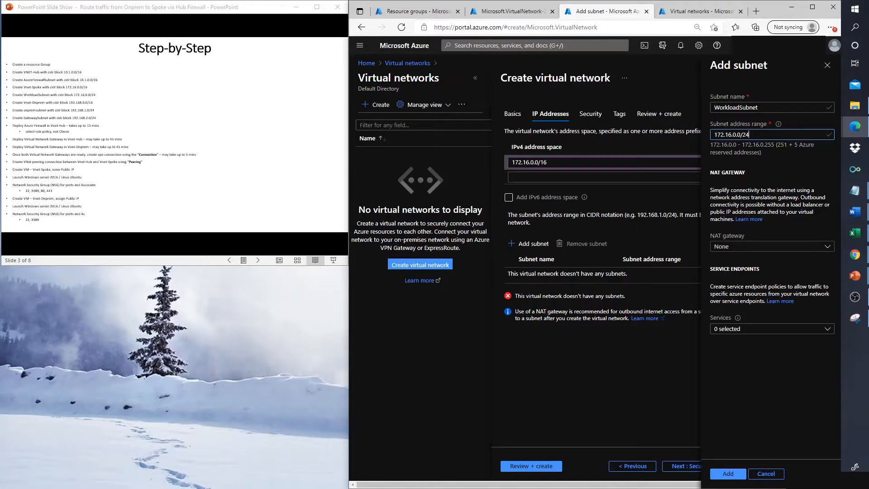
{"action": "key", "text": "shift+Left"}
{"action": "key", "text": "shift+Left"}
{"action": "left_click", "coordinate": [722, 475]}
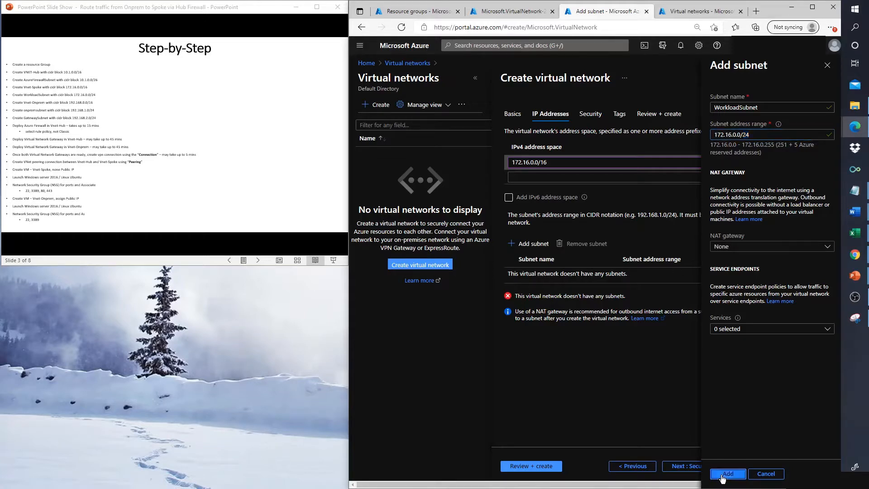
Step: Validate and create VNet-Spoke, then start a third network from the Virtual networks list
{"action": "left_click", "coordinate": [524, 467]}
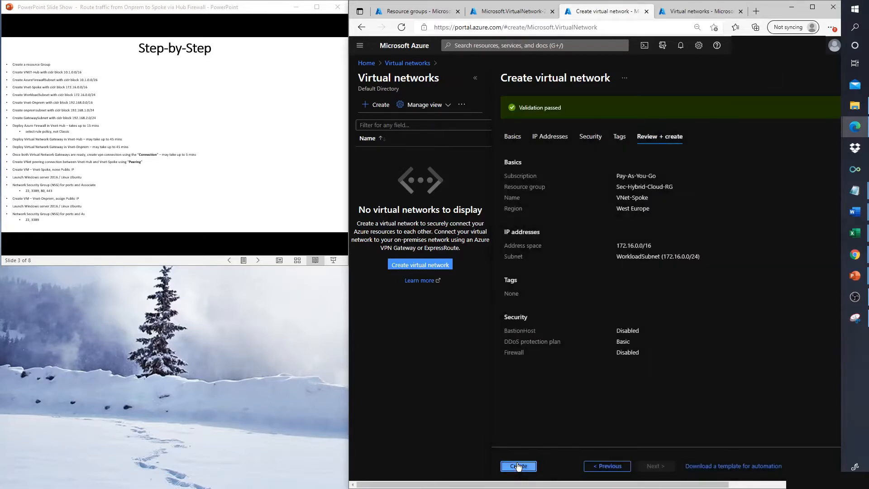
{"action": "left_click", "coordinate": [519, 466]}
{"action": "left_click", "coordinate": [696, 15]}
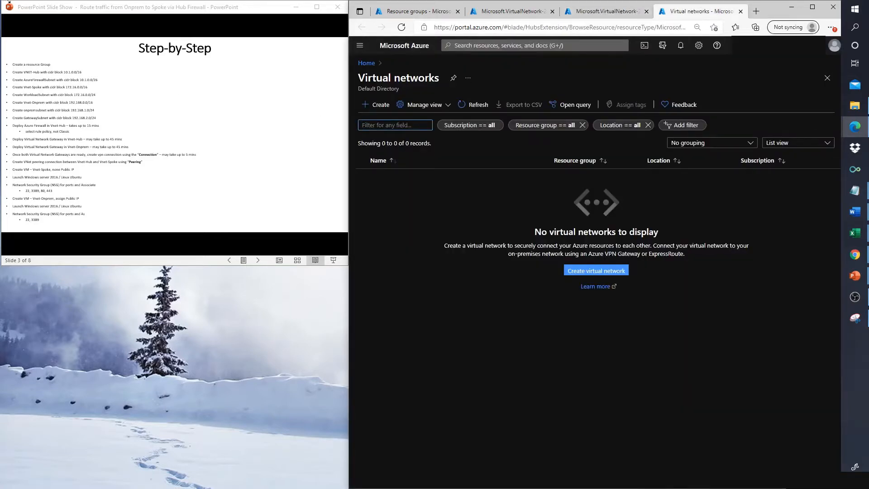
{"action": "left_click", "coordinate": [376, 107]}
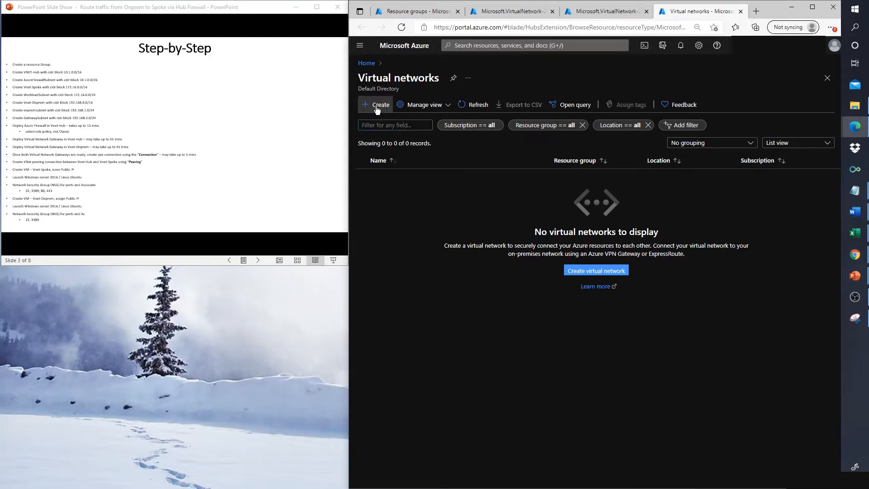
{"action": "left_click", "coordinate": [376, 107]}
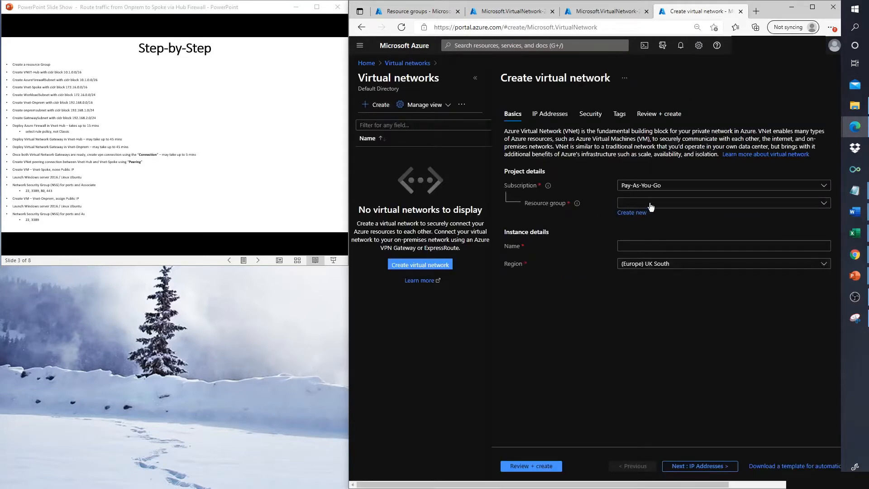
Step: Name the third network VNet-Onprem in Sec-Hybrid-Cloud-RG and move to IP Addresses
{"action": "left_click", "coordinate": [647, 203]}
{"action": "left_click", "coordinate": [641, 304]}
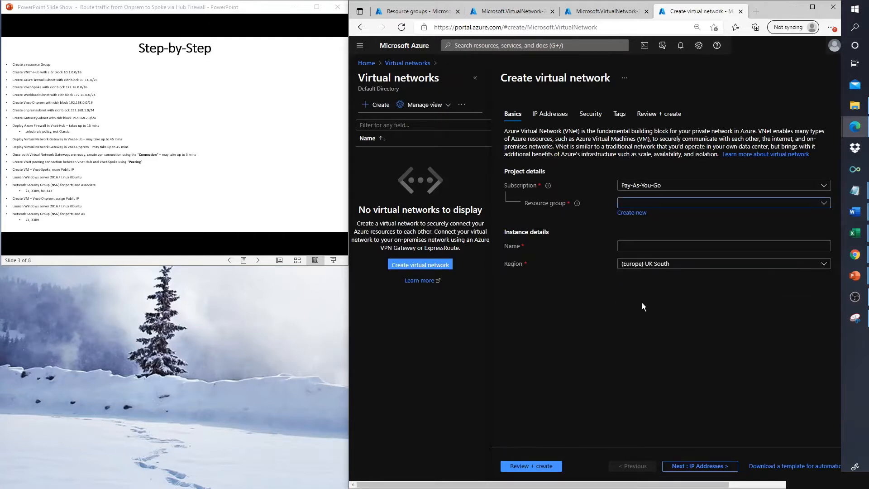
{"action": "left_click", "coordinate": [631, 246]}
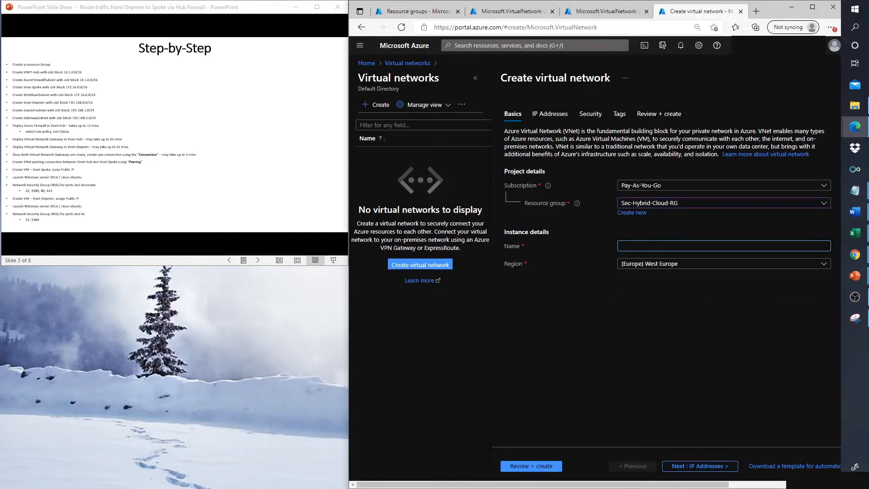
{"action": "type", "text": "VNet-Onprem"}
{"action": "left_click", "coordinate": [681, 466]}
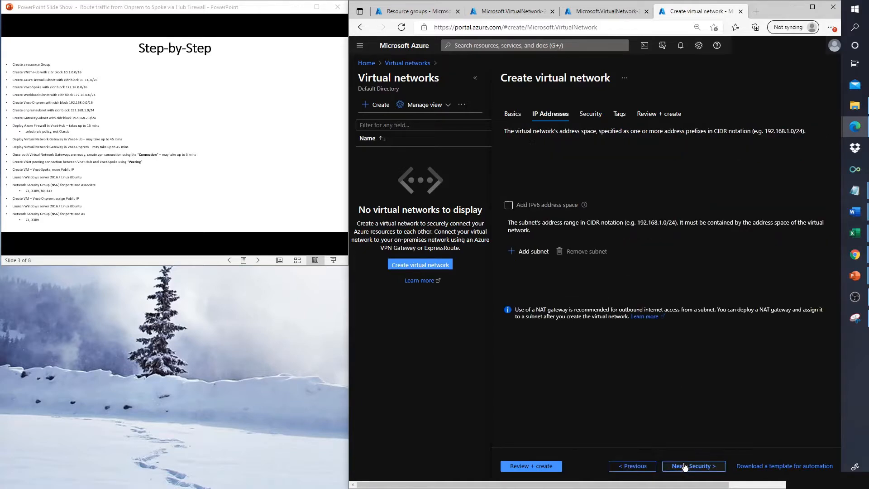
Step: Replace the default 10.0.0.0/16 with 192.168.0.0/16 and begin adding a subnet
{"action": "left_click", "coordinate": [544, 164]}
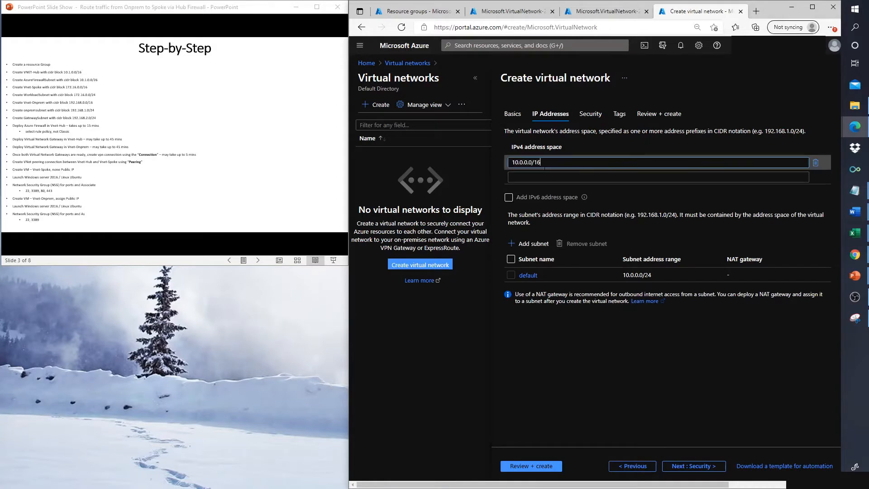
{"action": "key", "text": "BackSpace"}
{"action": "key", "text": "BackSpace"}
{"action": "key", "text": "BackSpace"}
{"action": "key", "text": "BackSpace"}
{"action": "key", "text": "BackSpace"}
{"action": "key", "text": "BackSpace"}
{"action": "key", "text": "BackSpace"}
{"action": "key", "text": "BackSpace"}
{"action": "key", "text": "BackSpace"}
{"action": "key", "text": "BackSpace"}
{"action": "key", "text": "BackSpace"}
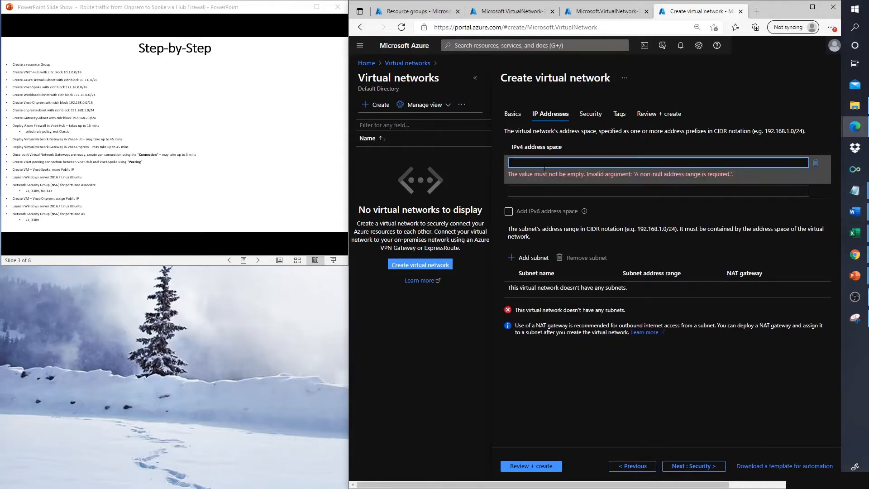
{"action": "type", "text": "192.16"}
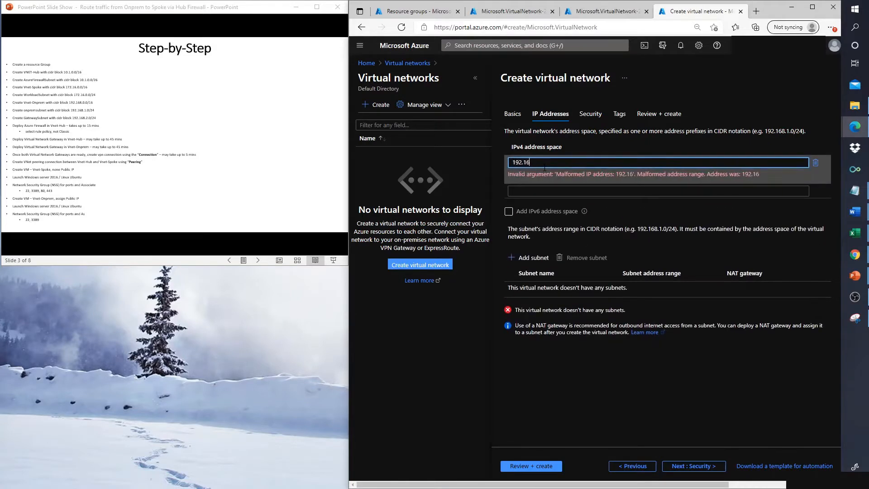
{"action": "type", "text": "8.0.0/2"}
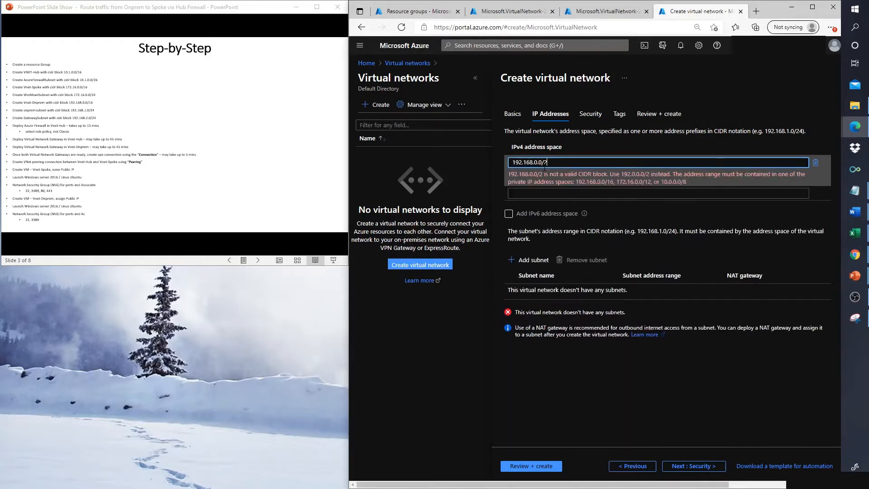
{"action": "key", "text": "BackSpace"}
{"action": "type", "text": "16"}
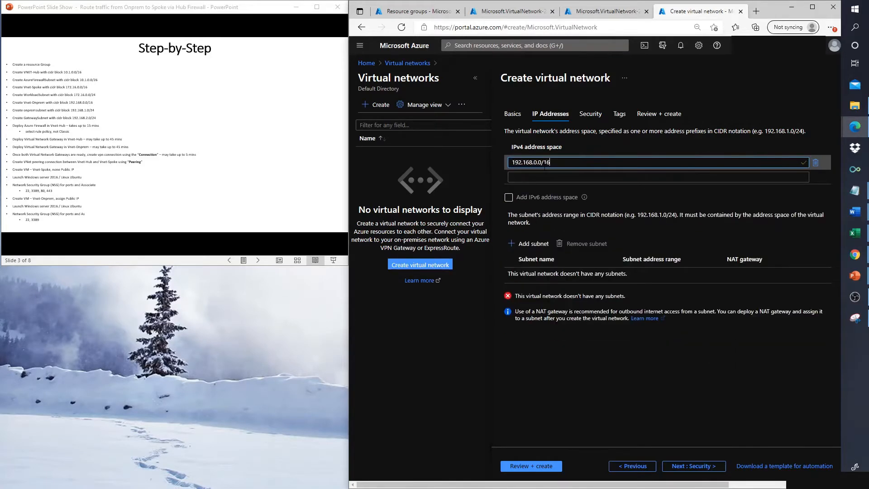
{"action": "left_click", "coordinate": [532, 245]}
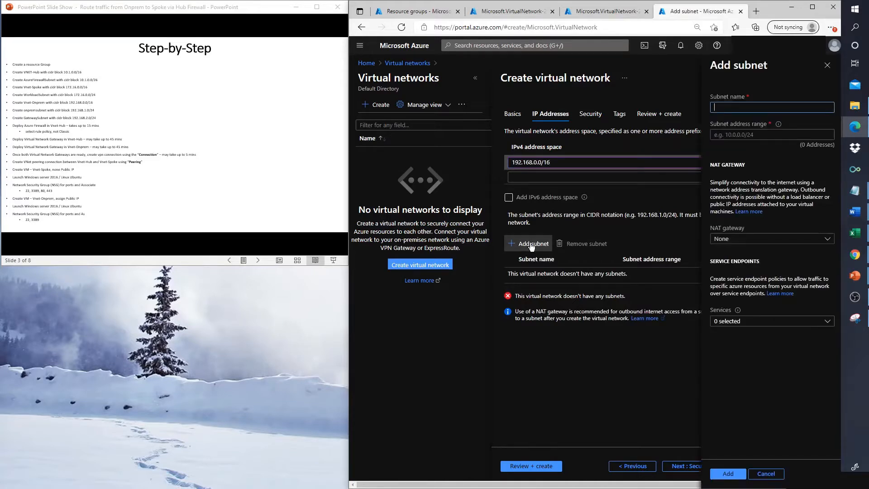
Step: Add subnet Onprem-WorkloadSubnet with range 192.168.1.0/24, then begin another subnet
{"action": "type", "text": "WorkloadSubnet"}
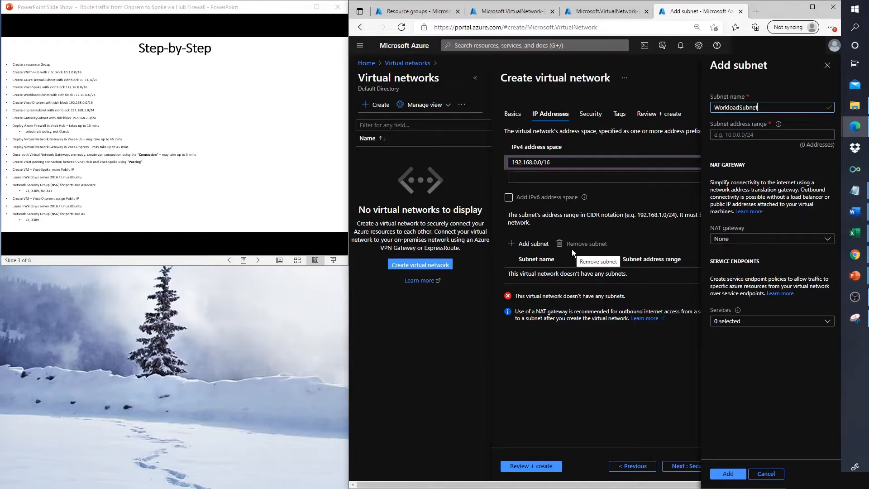
{"action": "key", "text": "Home"}
{"action": "type", "text": "Onprem"}
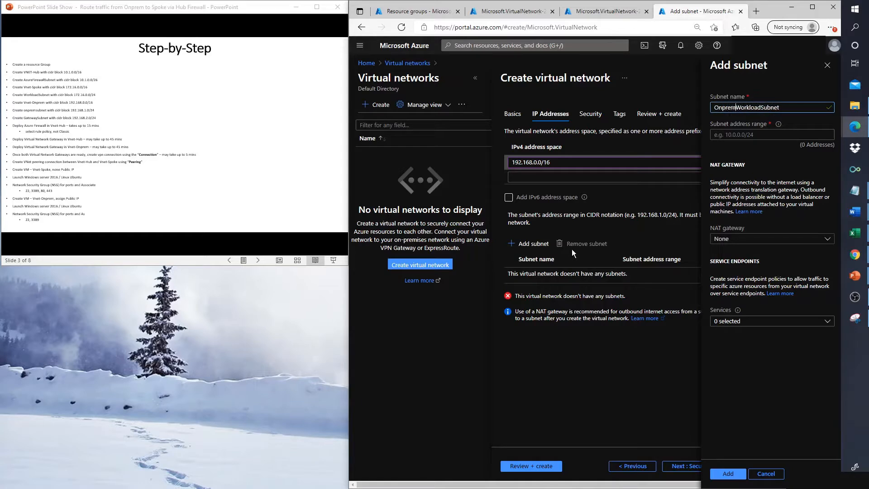
{"action": "type", "text": "-"}
{"action": "left_click", "coordinate": [771, 134]}
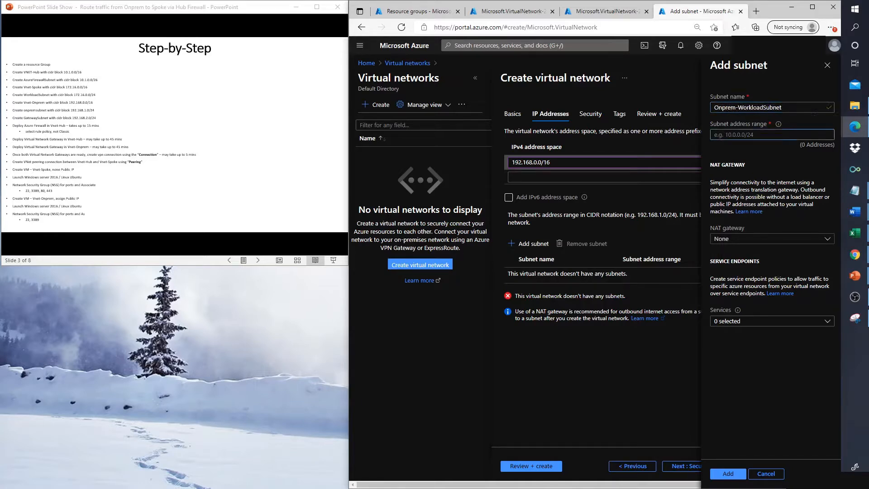
{"action": "type", "text": "19"}
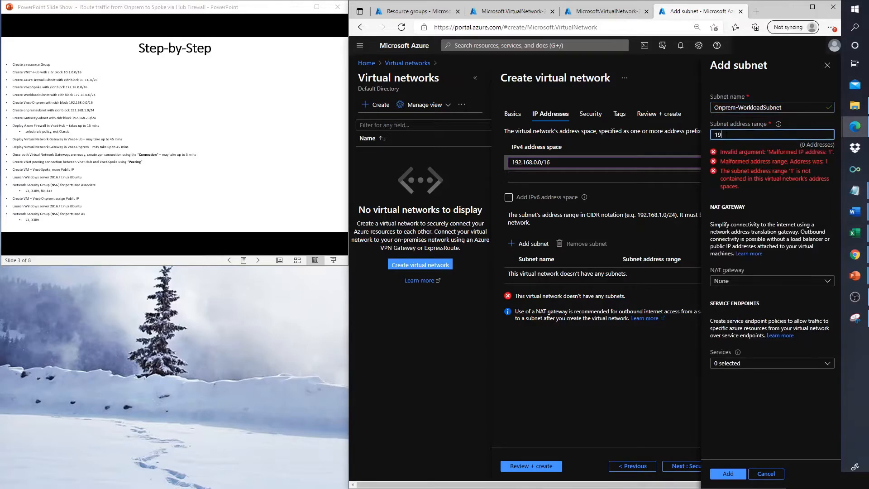
{"action": "type", "text": "2.1"}
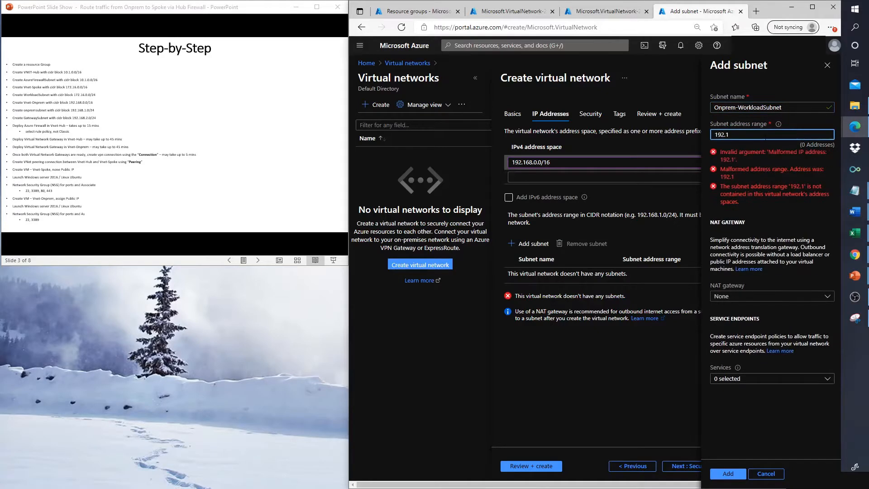
{"action": "type", "text": "68.1.0/24"}
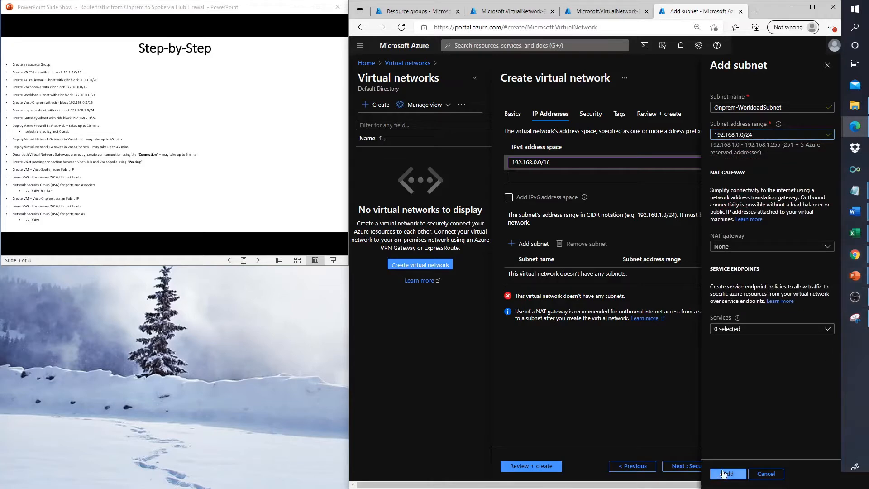
{"action": "left_click", "coordinate": [723, 473]}
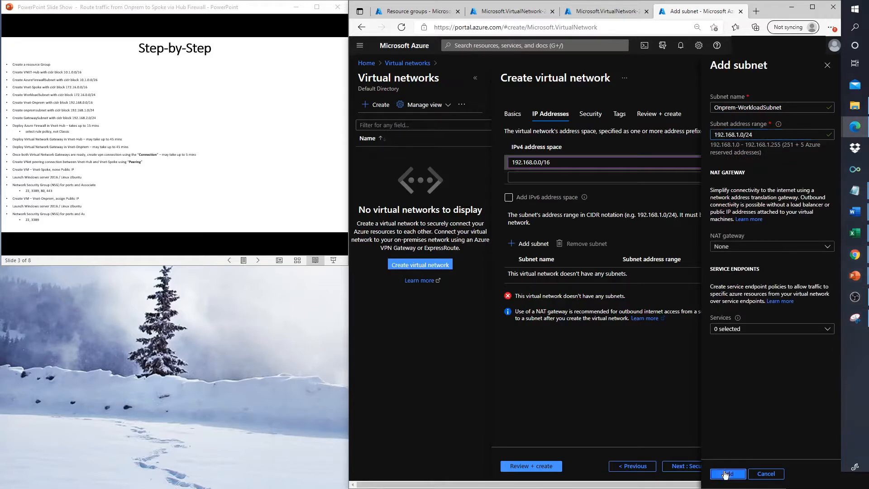
{"action": "left_click", "coordinate": [530, 247]}
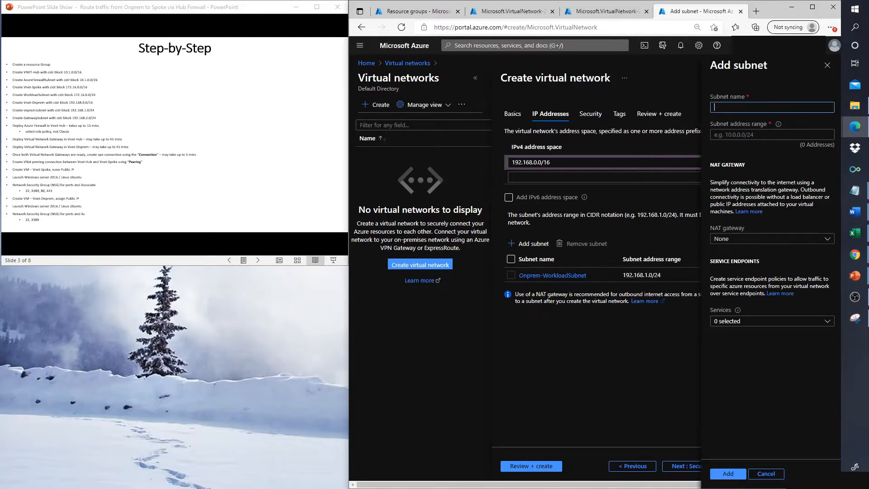
Step: Add the GatewaySubnet subnet with range 192.168.2.0/24
{"action": "type", "text": "Onprem-Gat"}
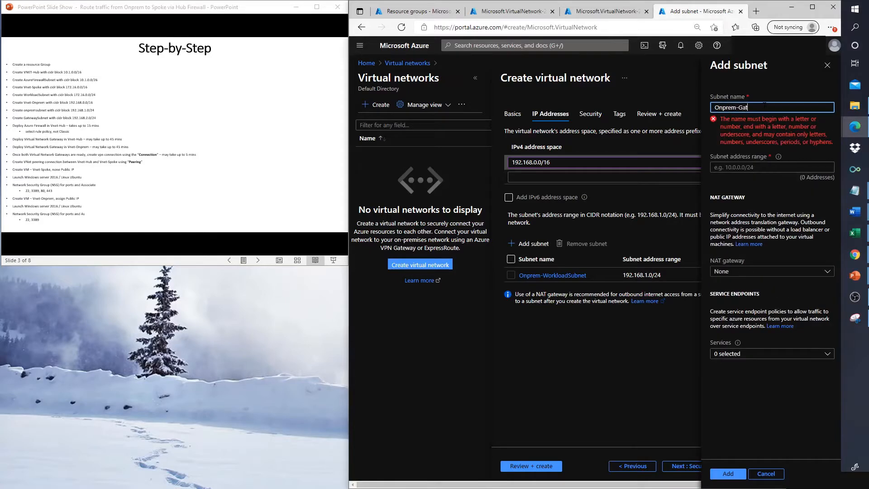
{"action": "key", "text": "BackSpace"}
{"action": "key", "text": "BackSpace"}
{"action": "key", "text": "BackSpace"}
{"action": "key", "text": "BackSpace"}
{"action": "key", "text": "BackSpace"}
{"action": "key", "text": "BackSpace"}
{"action": "key", "text": "BackSpace"}
{"action": "key", "text": "BackSpace"}
{"action": "key", "text": "BackSpace"}
{"action": "key", "text": "BackSpace"}
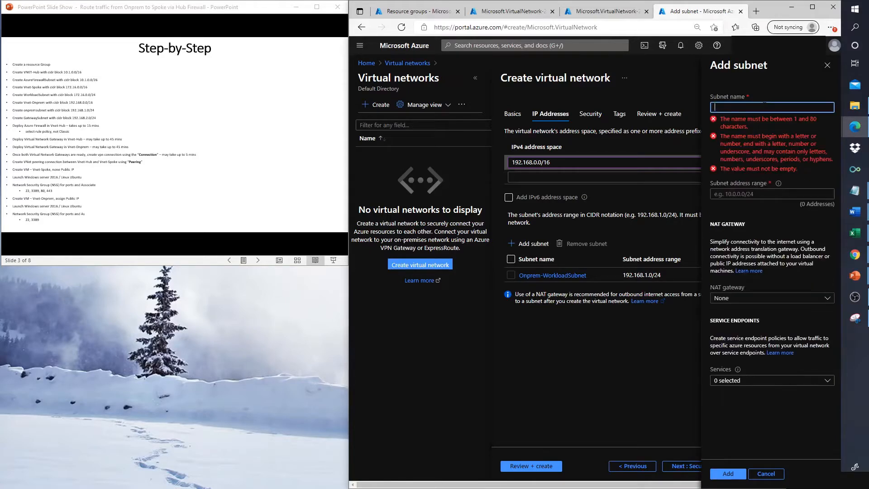
{"action": "type", "text": "Gateway"}
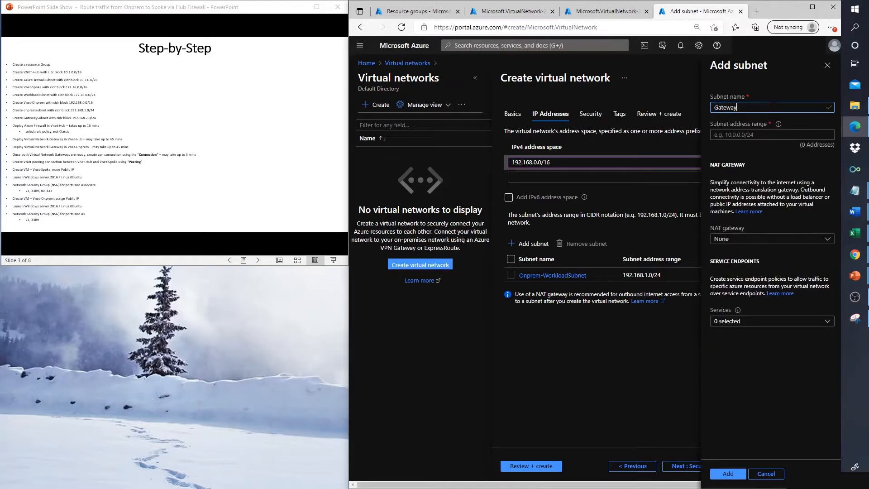
{"action": "type", "text": "Subnet"}
{"action": "left_click", "coordinate": [730, 132]}
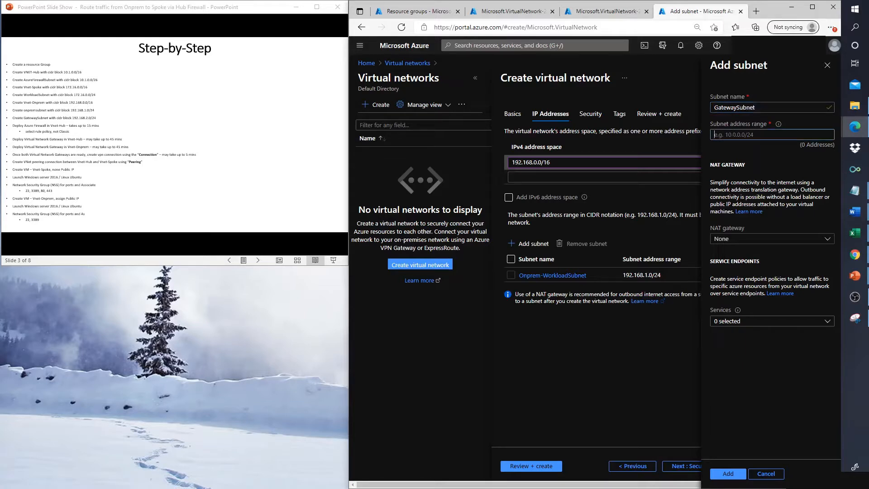
{"action": "type", "text": "192.168.2.0/2"}
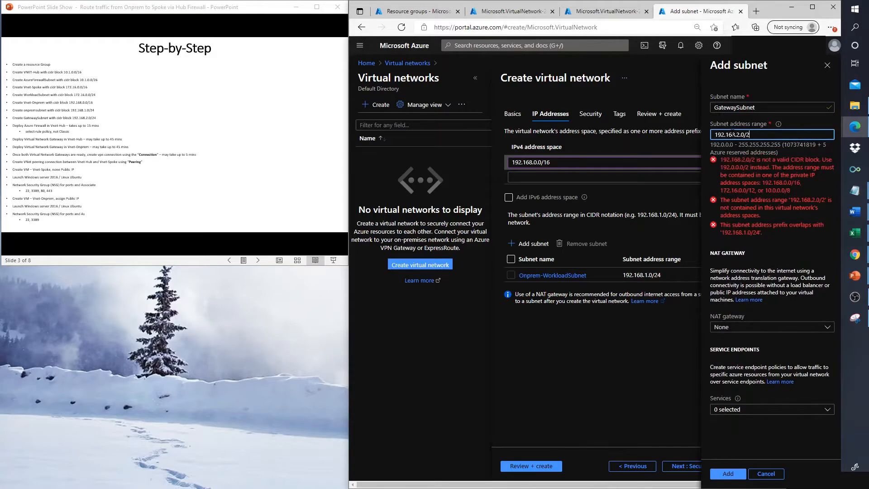
{"action": "type", "text": "4"}
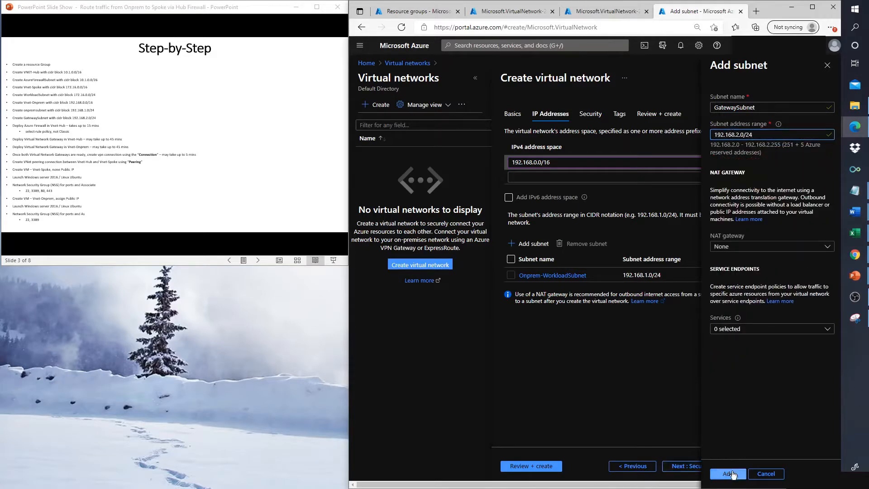
{"action": "left_click", "coordinate": [727, 474]}
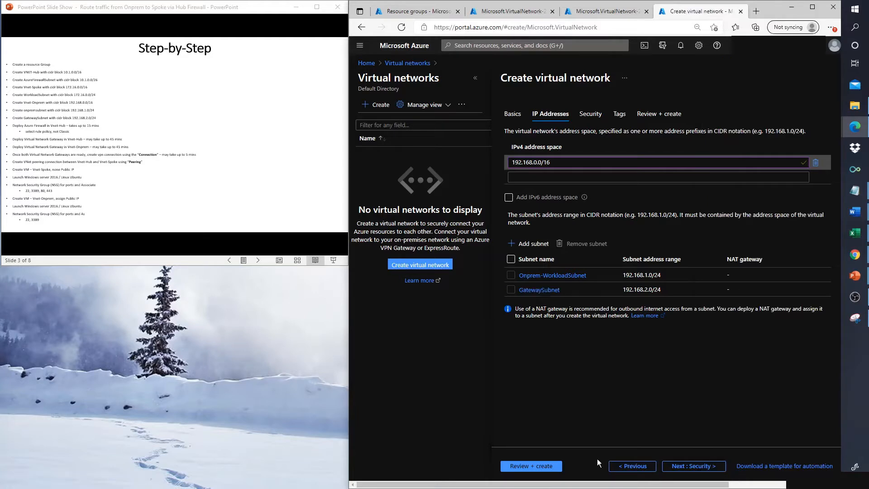
Step: Validate and create the VNet-Onprem virtual network
{"action": "left_click", "coordinate": [532, 466]}
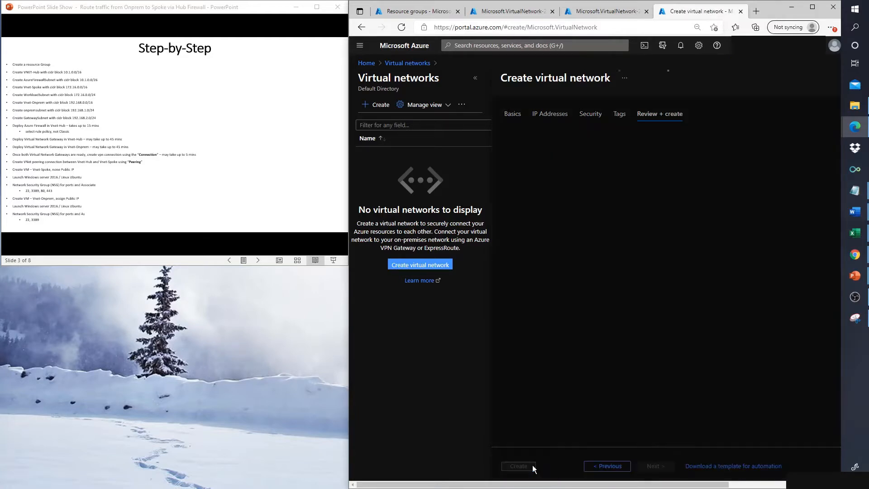
{"action": "left_click", "coordinate": [519, 466]}
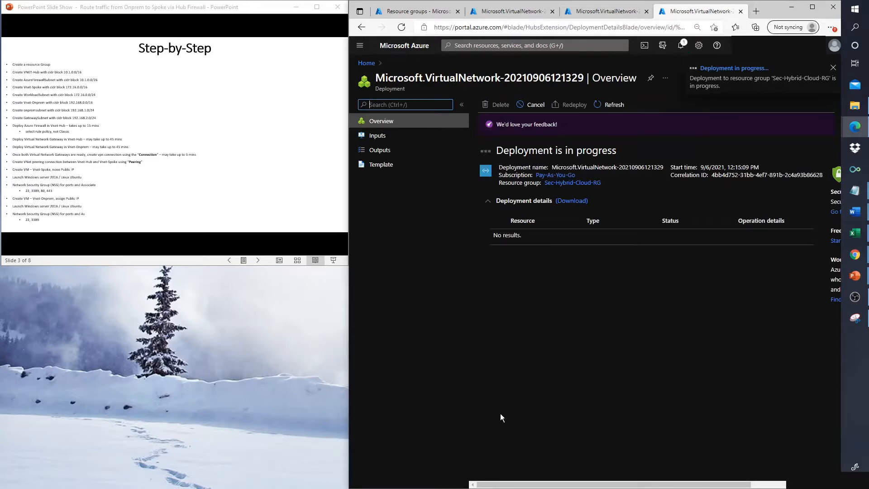
{"action": "left_click", "coordinate": [474, 47]}
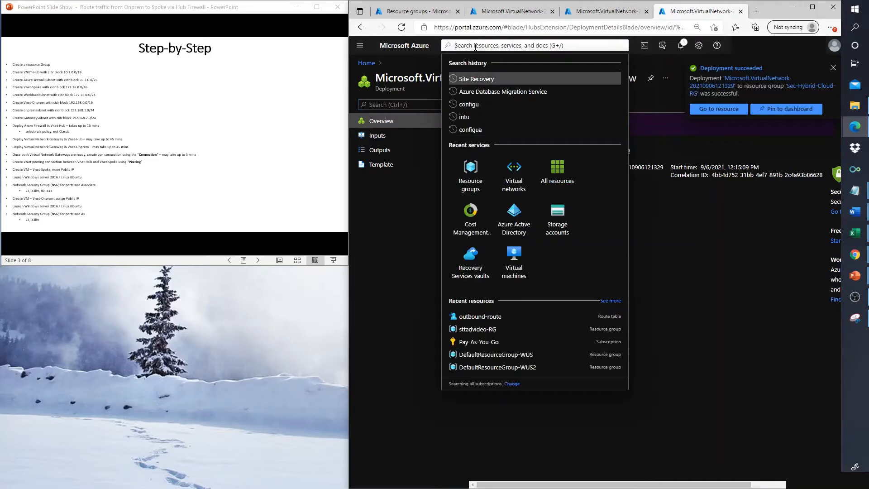
Step: Open the Firewalls service in a new browser tab
{"action": "type", "text": "f"}
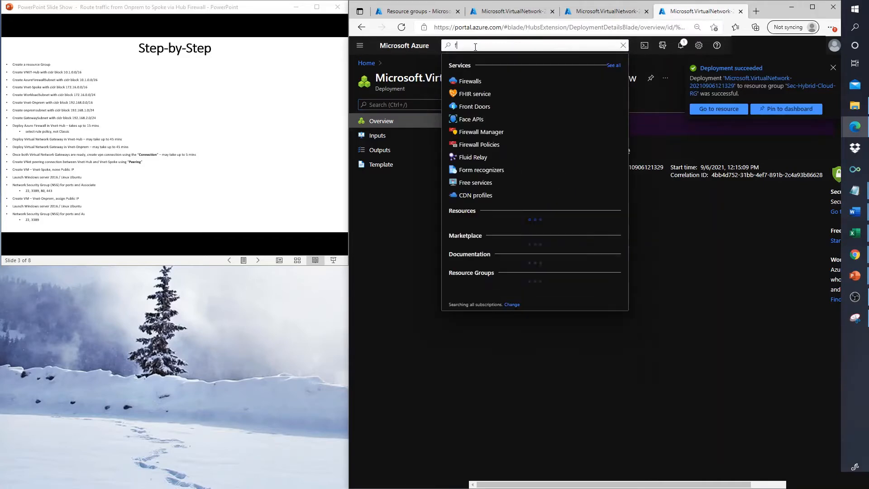
{"action": "type", "text": "irew"}
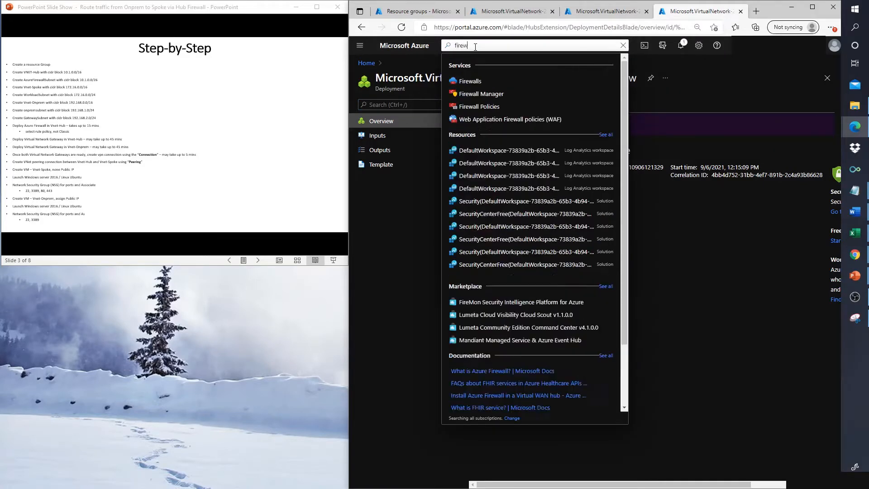
{"action": "right_click", "coordinate": [469, 82]}
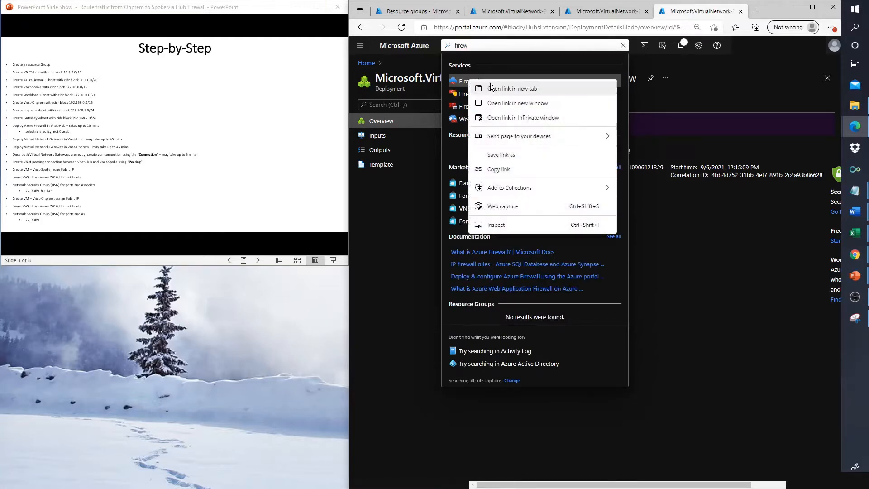
{"action": "left_click", "coordinate": [501, 89]}
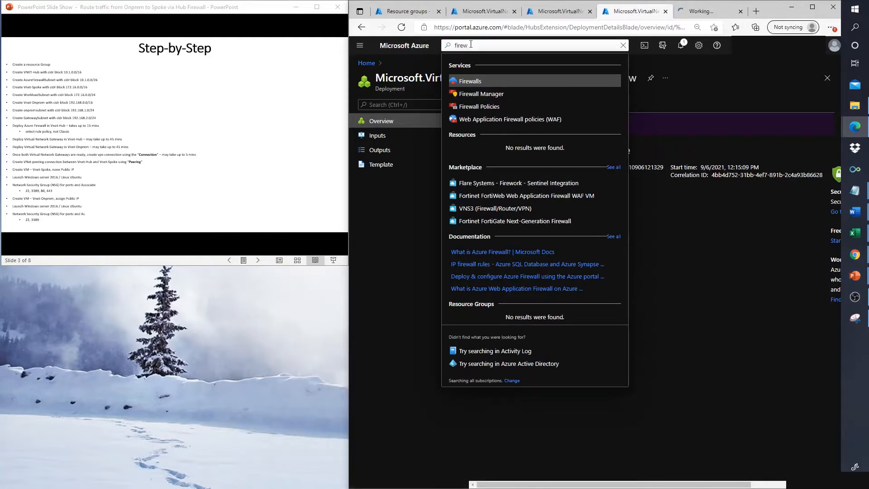
Step: Open Virtual network gateways in new tabs and switch to the empty Firewalls list
{"action": "key", "text": "BackSpace"}
{"action": "key", "text": "BackSpace"}
{"action": "key", "text": "BackSpace"}
{"action": "key", "text": "BackSpace"}
{"action": "key", "text": "BackSpace"}
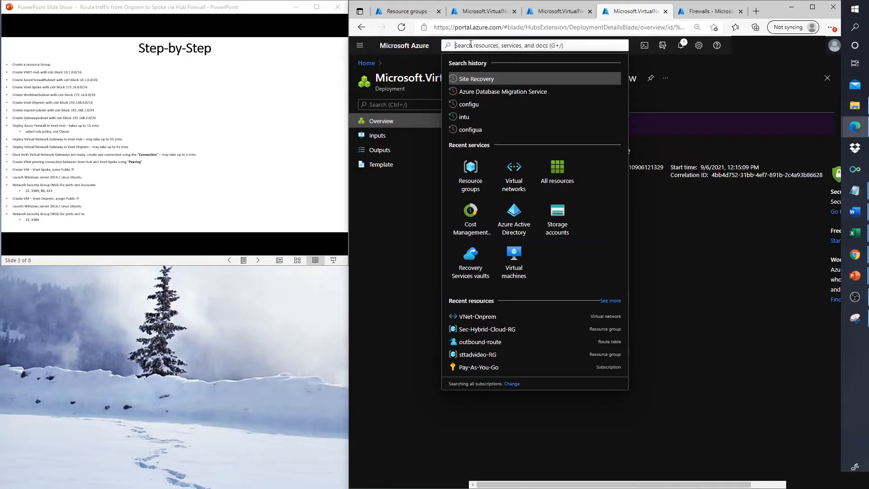
{"action": "type", "text": "vpn"}
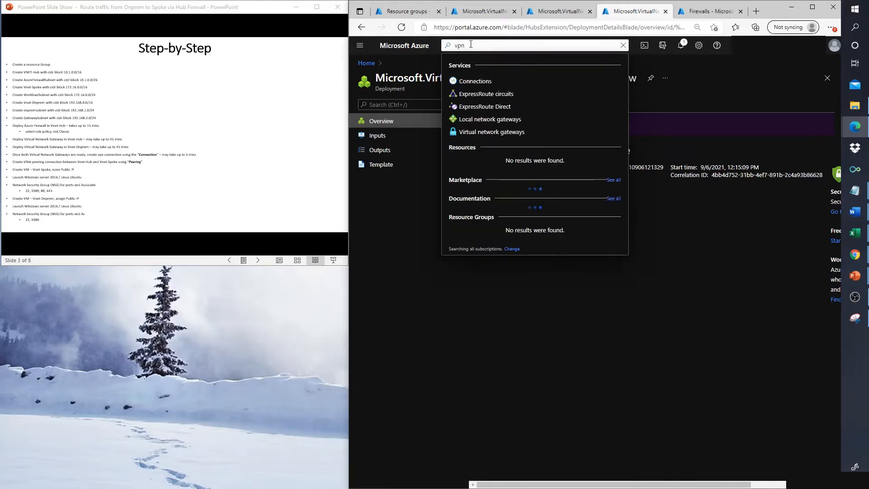
{"action": "right_click", "coordinate": [498, 132]}
{"action": "left_click", "coordinate": [527, 138]}
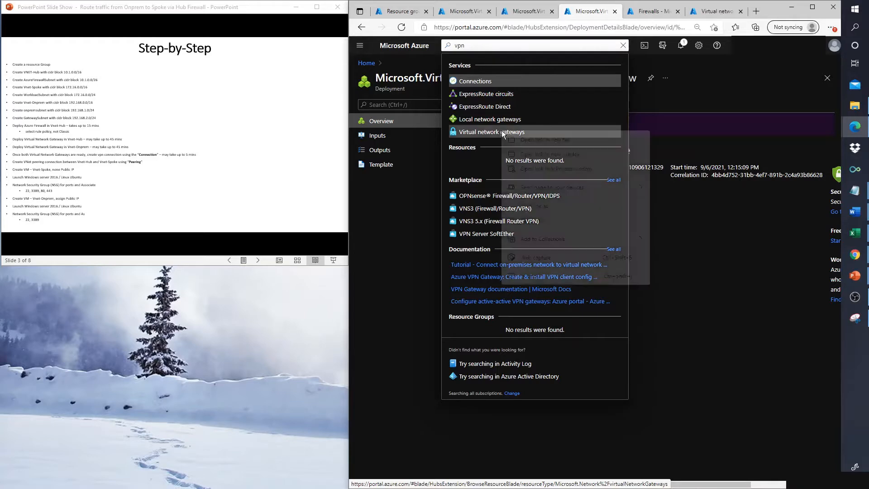
{"action": "right_click", "coordinate": [501, 132]}
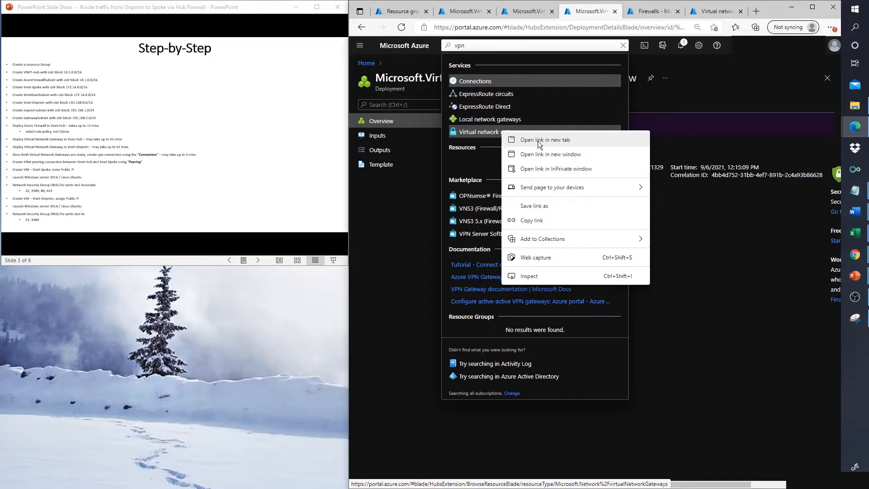
{"action": "left_click", "coordinate": [540, 141]}
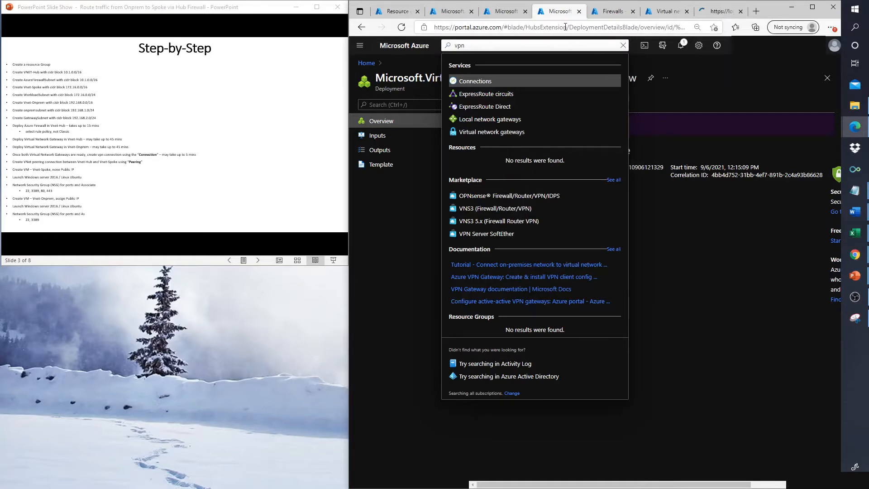
{"action": "left_click", "coordinate": [613, 12]}
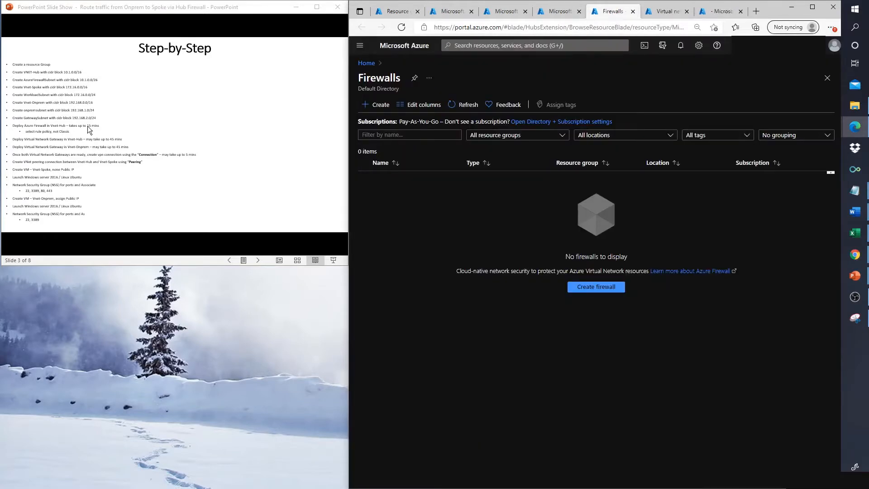
Step: Start a new firewall named Az-FW-01 in resource group Sec-Hybrid-Cloud-RG
{"action": "left_click", "coordinate": [602, 288]}
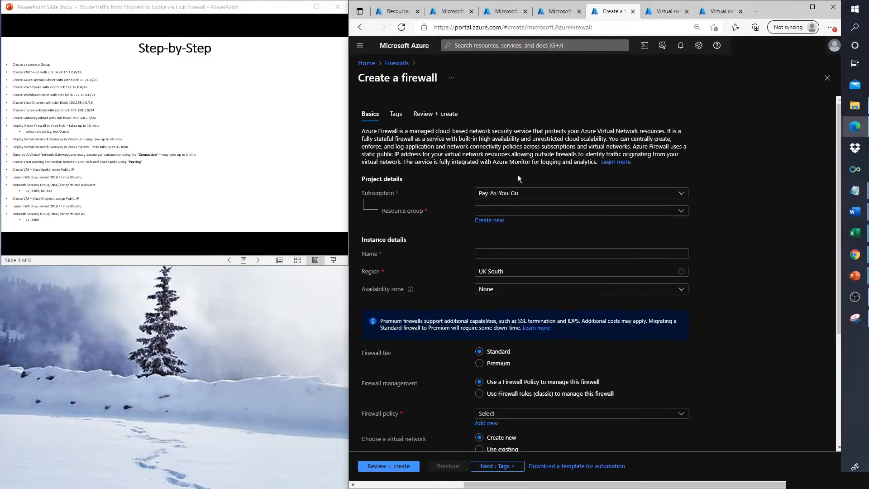
{"action": "left_click", "coordinate": [578, 212]}
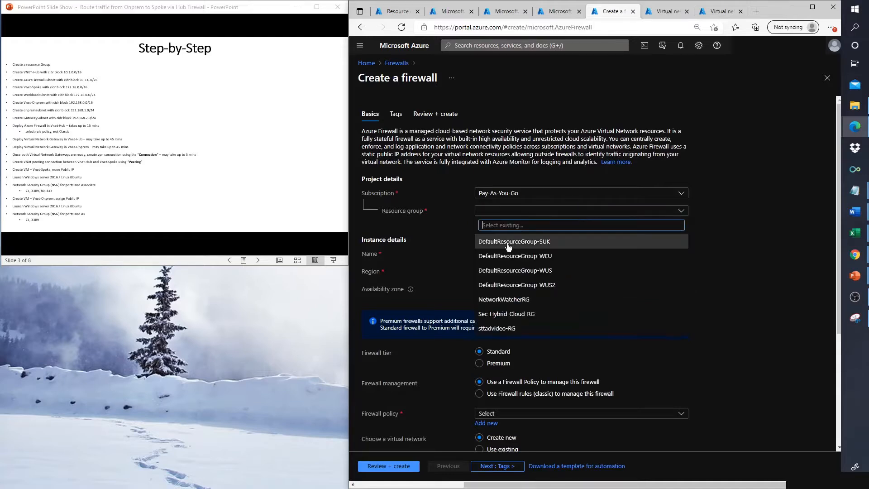
{"action": "left_click", "coordinate": [502, 316]}
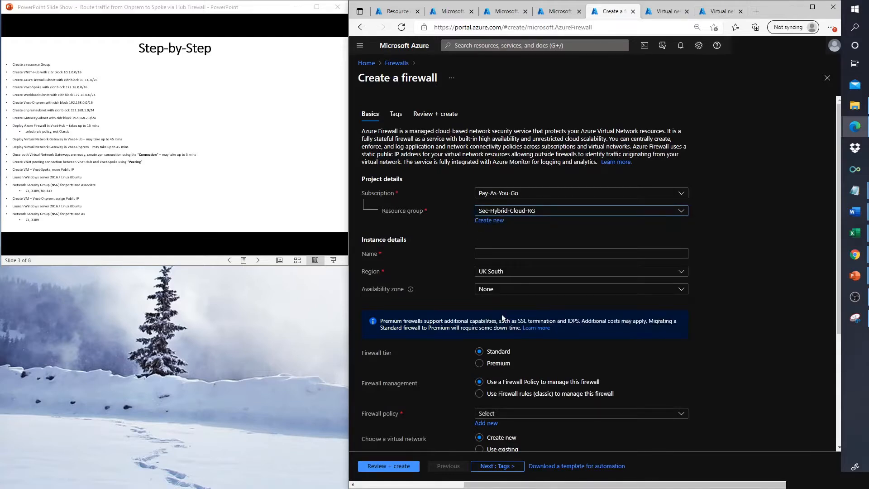
{"action": "left_click", "coordinate": [581, 253]}
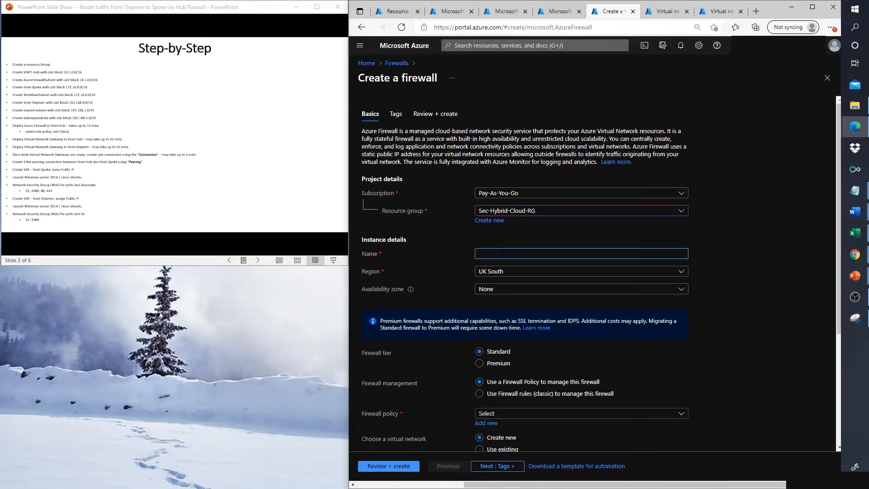
{"action": "type", "text": "Az-FW-01"}
Step: Set the firewall region to West Europe
{"action": "left_click", "coordinate": [482, 272]}
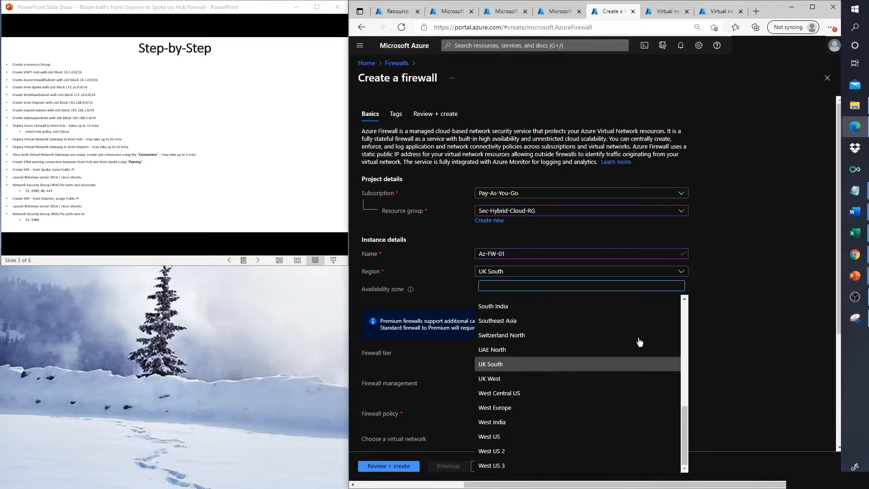
{"action": "left_click_drag", "start_coordinate": [684, 414], "coordinate": [684, 302]}
{"action": "left_click", "coordinate": [584, 285]}
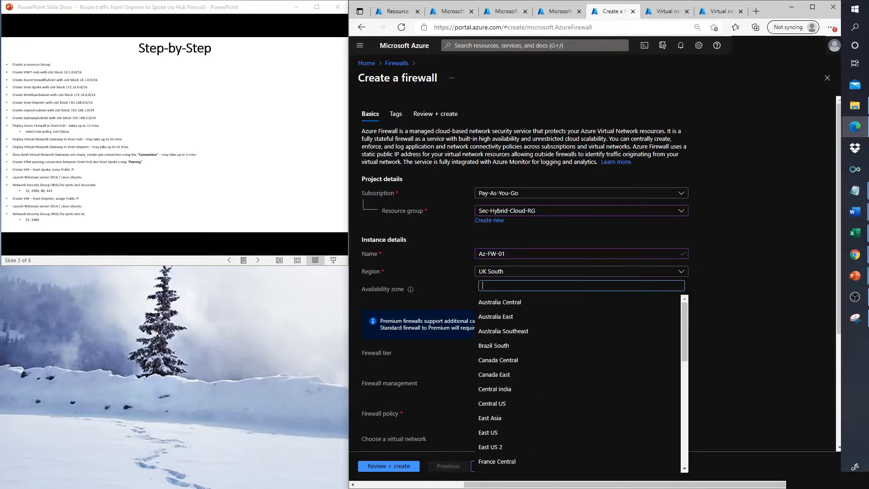
{"action": "type", "text": "westy"}
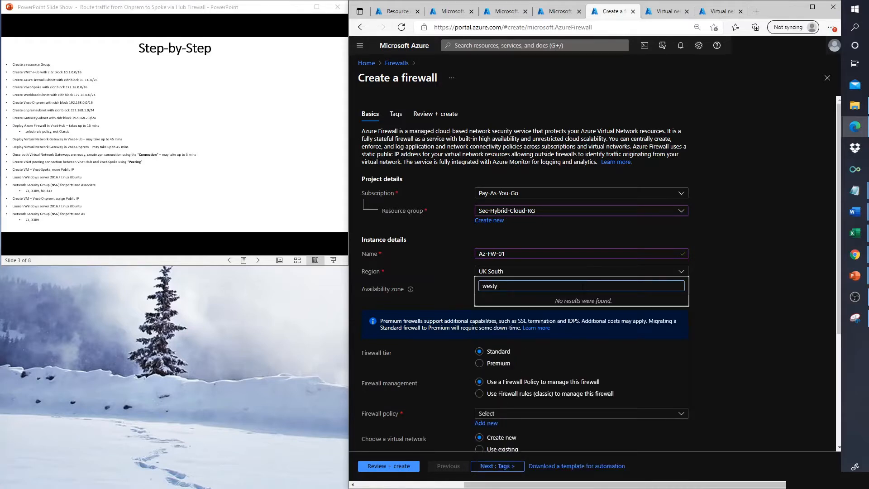
{"action": "key", "text": "BackSpace"}
{"action": "type", "text": "eu"}
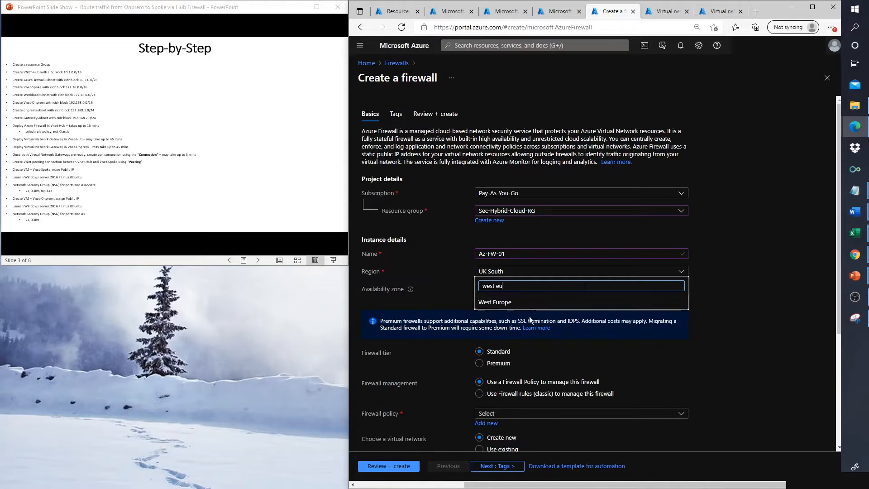
{"action": "left_click", "coordinate": [507, 302]}
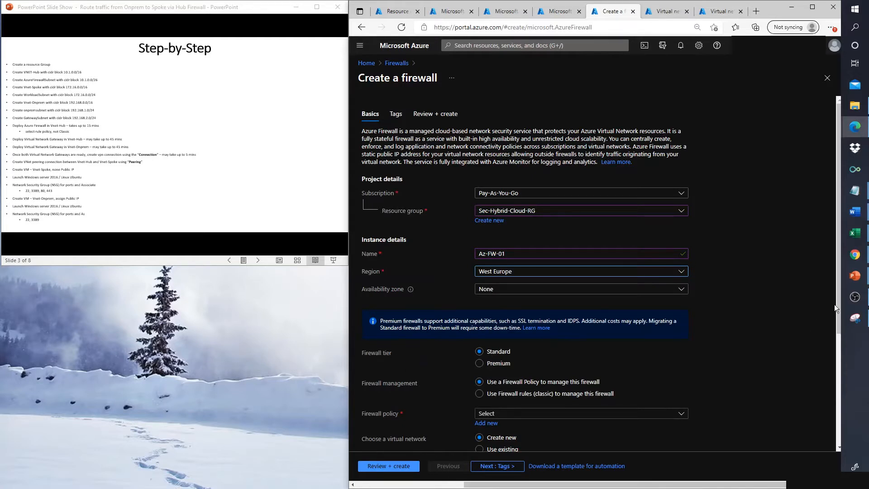
{"action": "left_click_drag", "start_coordinate": [837, 303], "coordinate": [834, 332]}
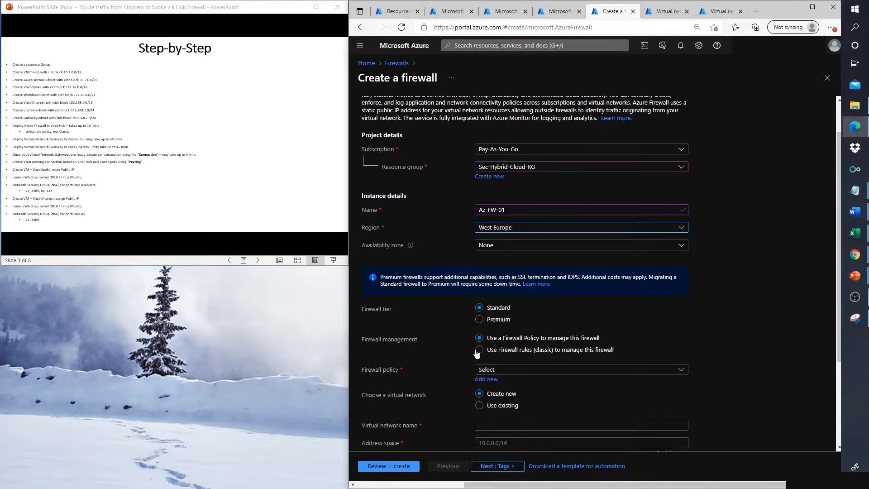
Step: Create firewall policy AZ-FW-01-Policy in West Europe and return the slideshow to the network diagram
{"action": "left_click", "coordinate": [492, 382]}
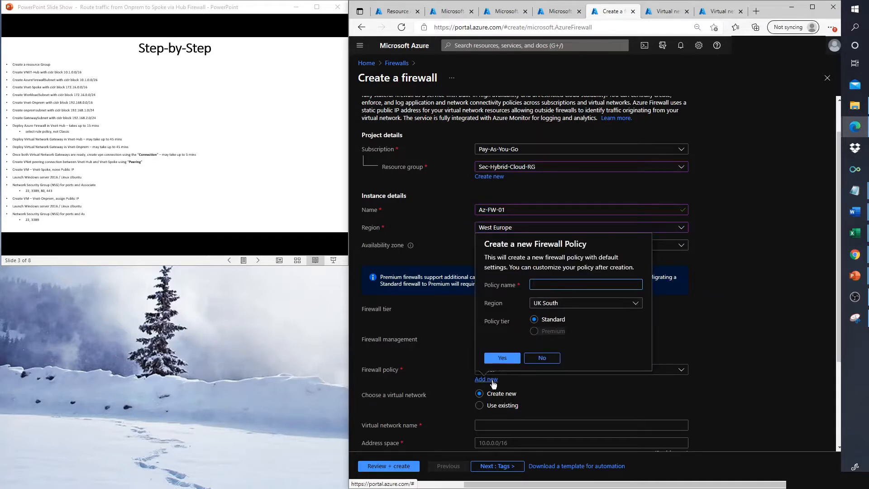
{"action": "type", "text": "AZ-FW-01-Policy"}
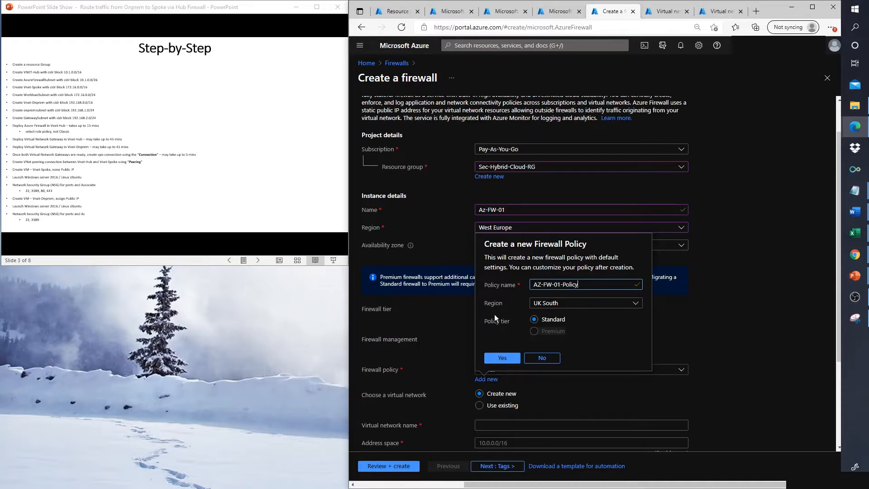
{"action": "left_click", "coordinate": [562, 306]}
{"action": "left_click", "coordinate": [563, 306]}
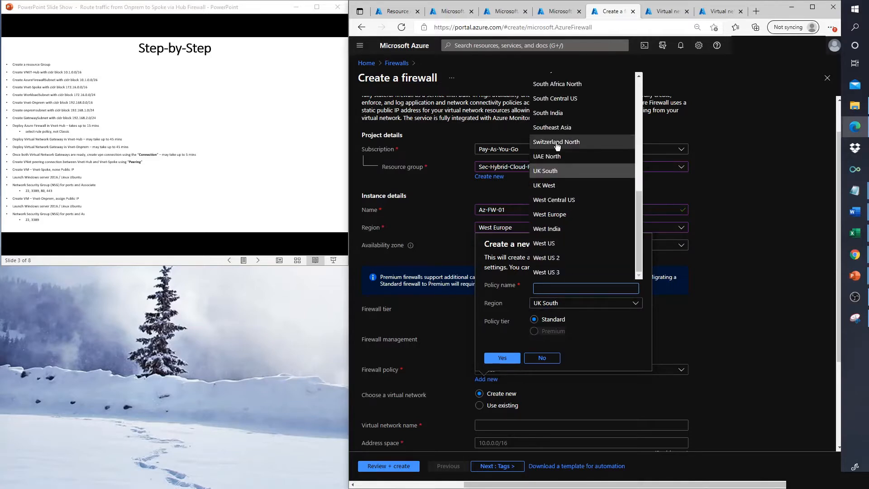
{"action": "left_click", "coordinate": [545, 215]}
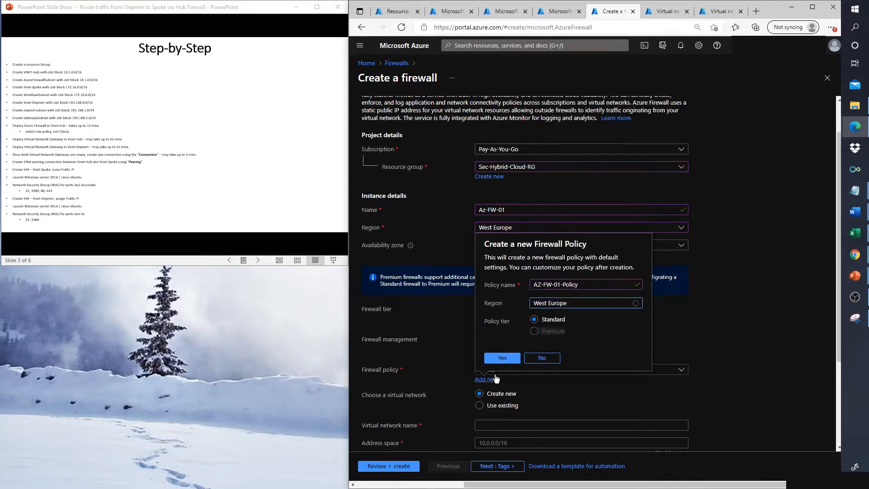
{"action": "left_click", "coordinate": [500, 357]}
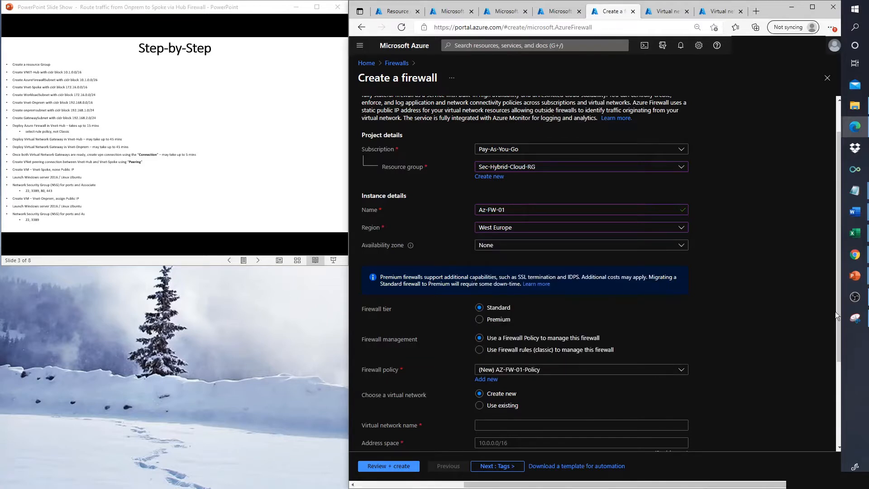
{"action": "left_click_drag", "start_coordinate": [837, 311], "coordinate": [834, 349]}
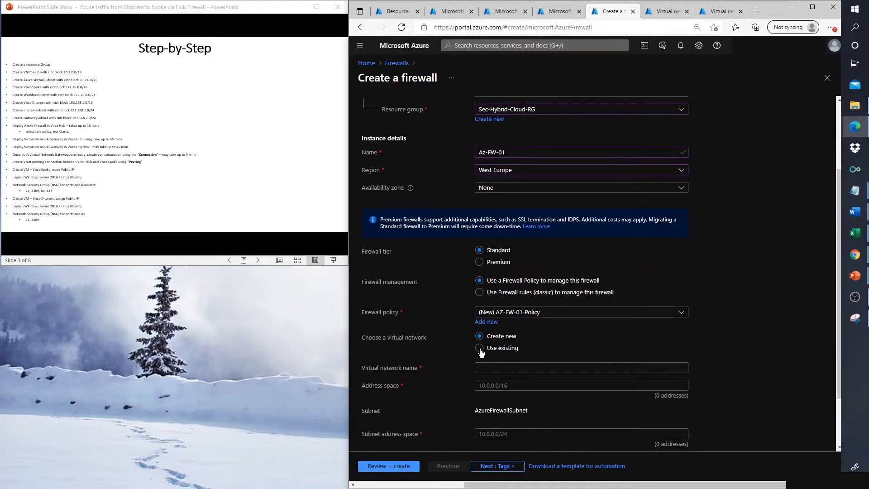
{"action": "left_click", "coordinate": [110, 134]}
{"action": "key", "text": "Left"}
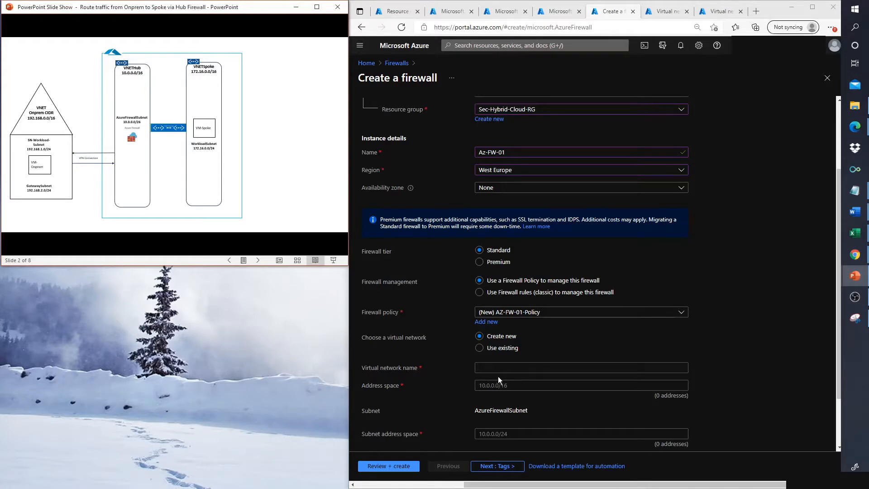
Step: Use the existing VNet-Hub network for the firewall and begin adding a public IP
{"action": "left_click", "coordinate": [479, 348]}
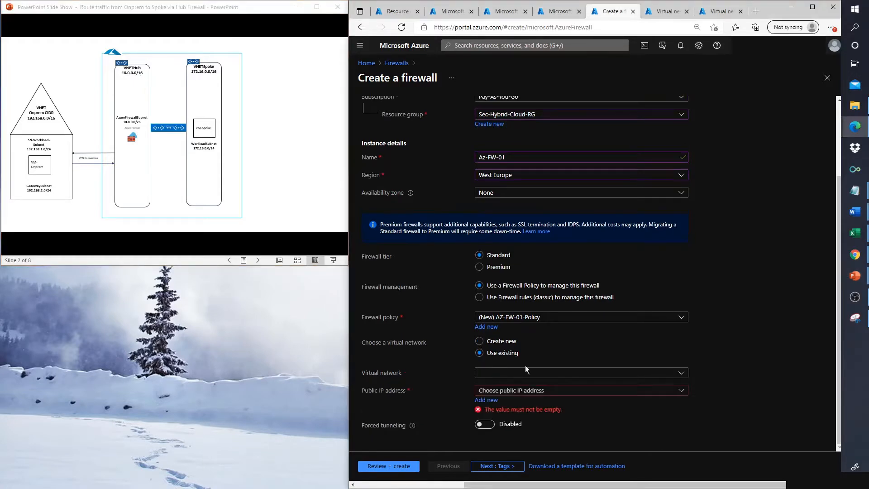
{"action": "left_click", "coordinate": [683, 376]}
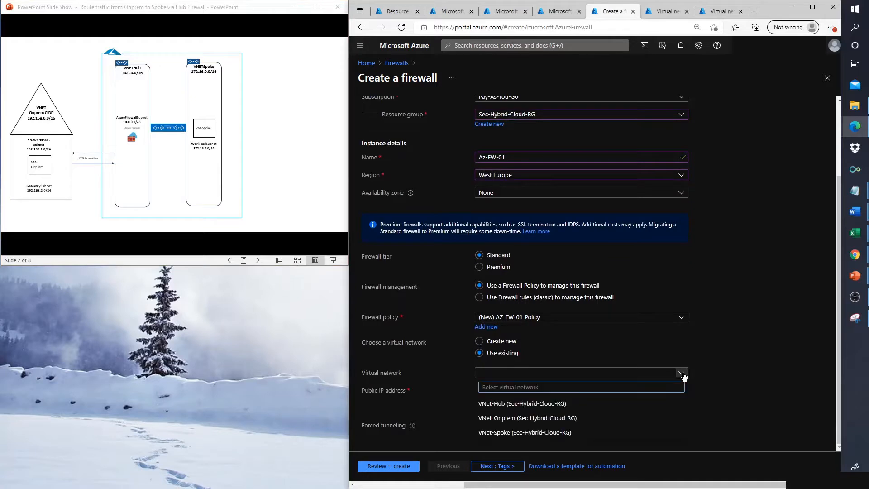
{"action": "left_click", "coordinate": [490, 406]}
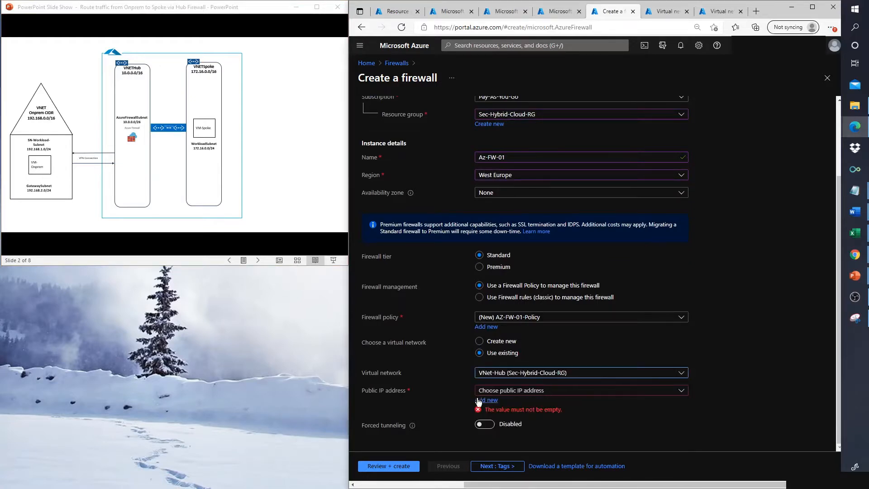
{"action": "left_click", "coordinate": [480, 401]}
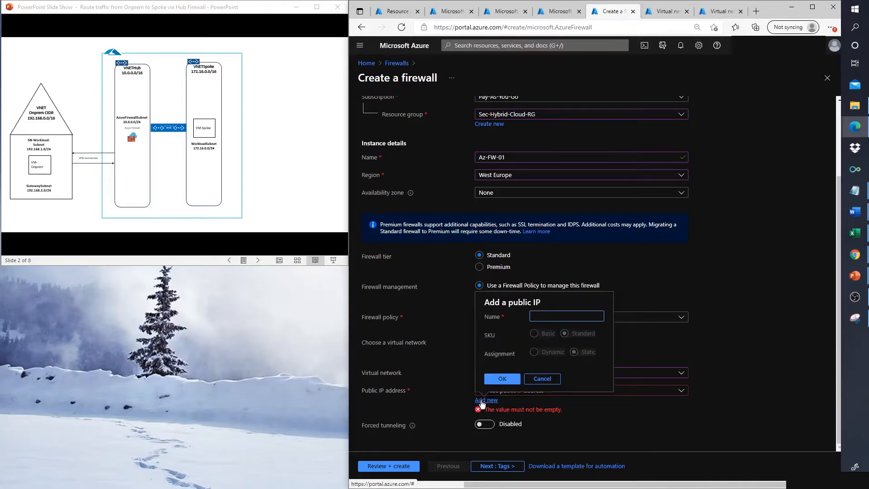
Step: Name the public IP Az-FW-01-PIP, then validate and create the Az-FW-01 firewall
{"action": "type", "text": "Az-F"}
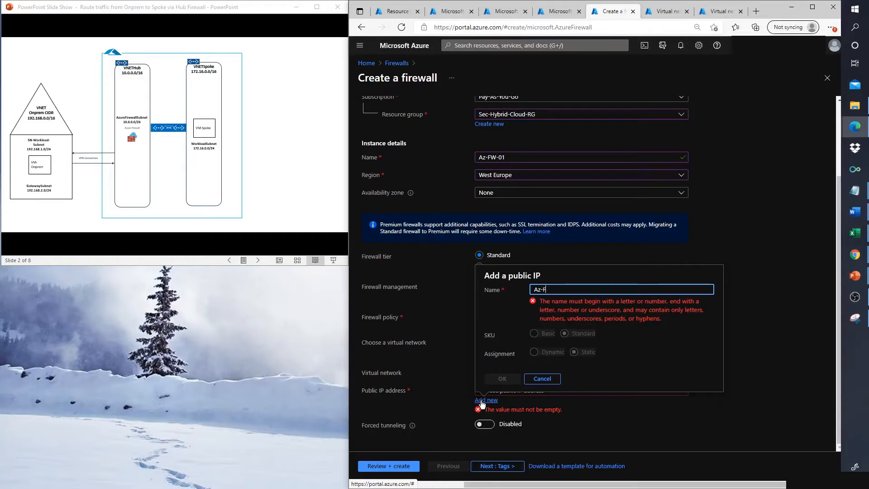
{"action": "type", "text": "W-01-PIP"}
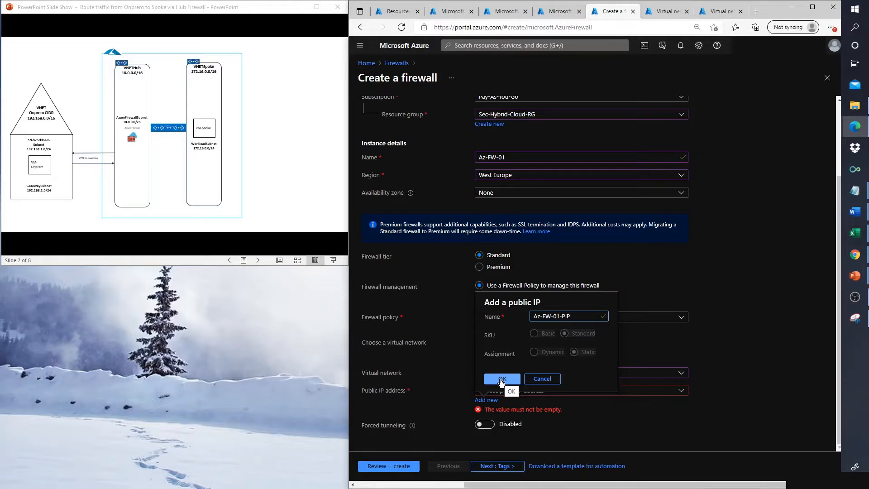
{"action": "left_click", "coordinate": [501, 380]}
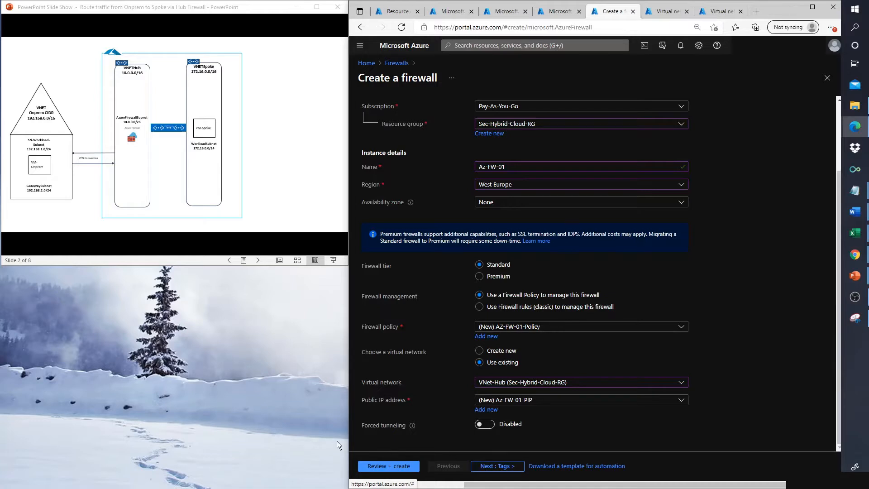
{"action": "left_click", "coordinate": [380, 465]}
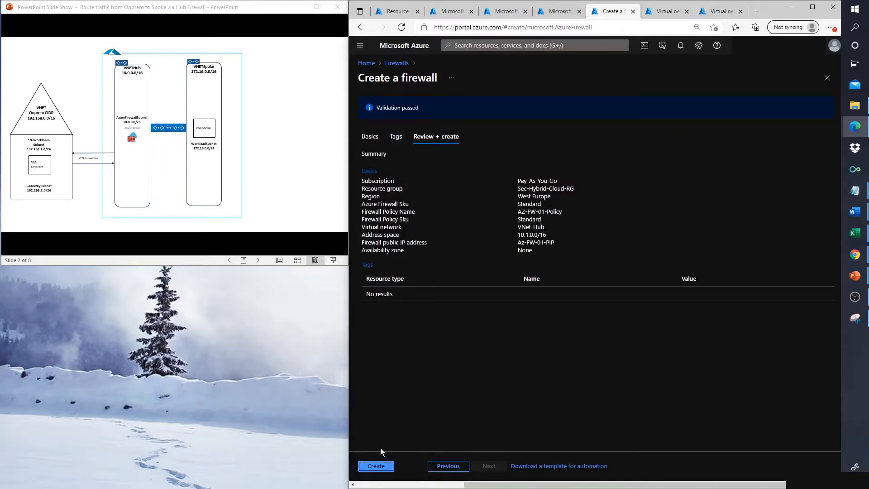
{"action": "left_click", "coordinate": [378, 466]}
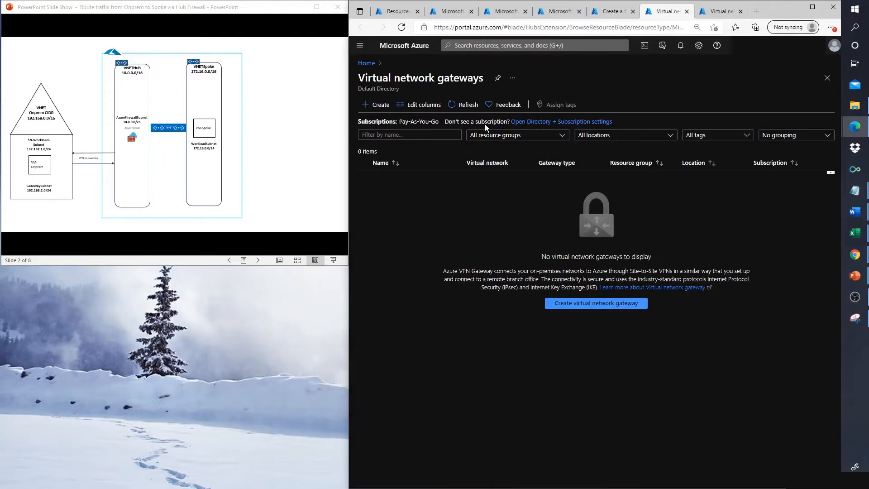
Step: Start a virtual network gateway named VPN-Hub in the West Europe region
{"action": "left_click", "coordinate": [380, 106]}
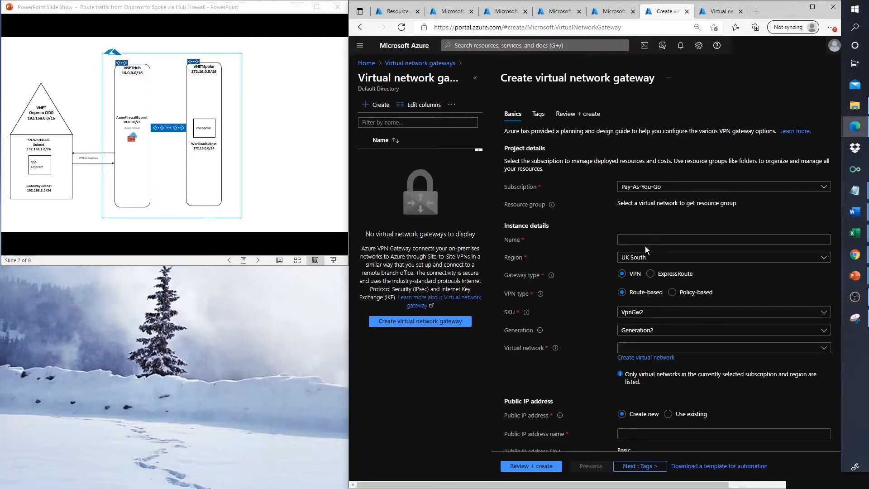
{"action": "left_click", "coordinate": [646, 240]}
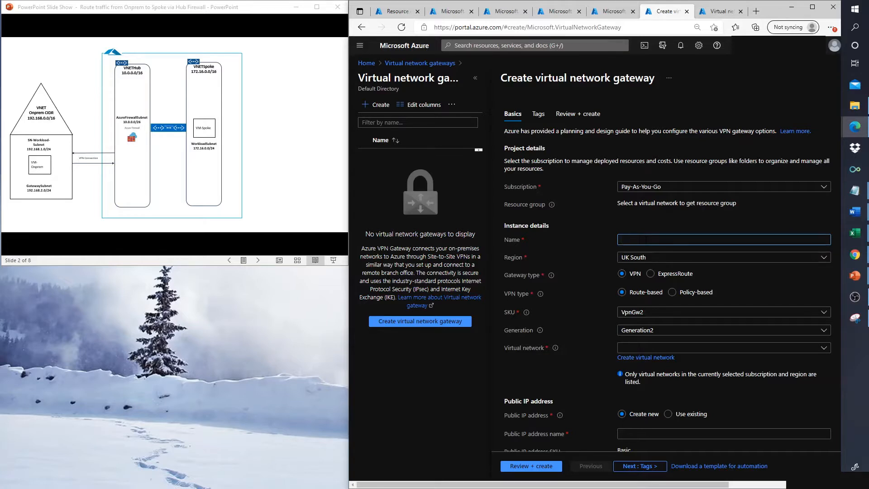
{"action": "type", "text": "VPN-Hub"}
{"action": "left_click", "coordinate": [637, 262]}
{"action": "left_click", "coordinate": [637, 262]}
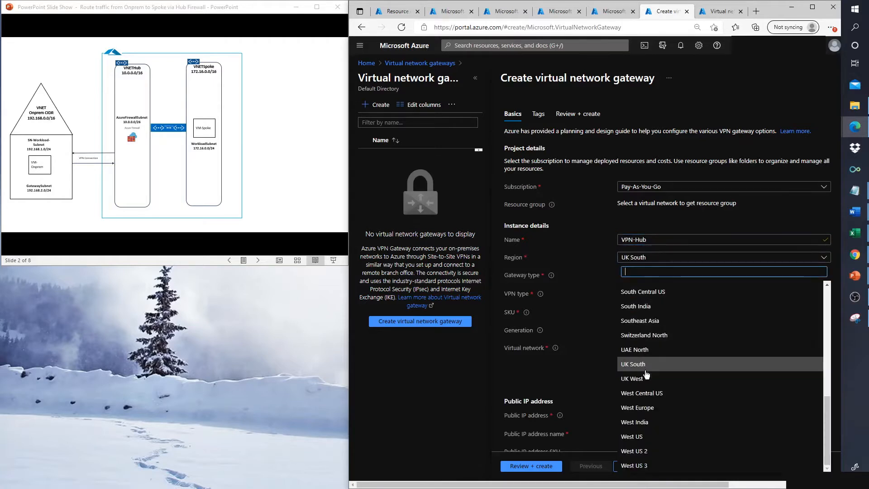
{"action": "left_click", "coordinate": [644, 408]}
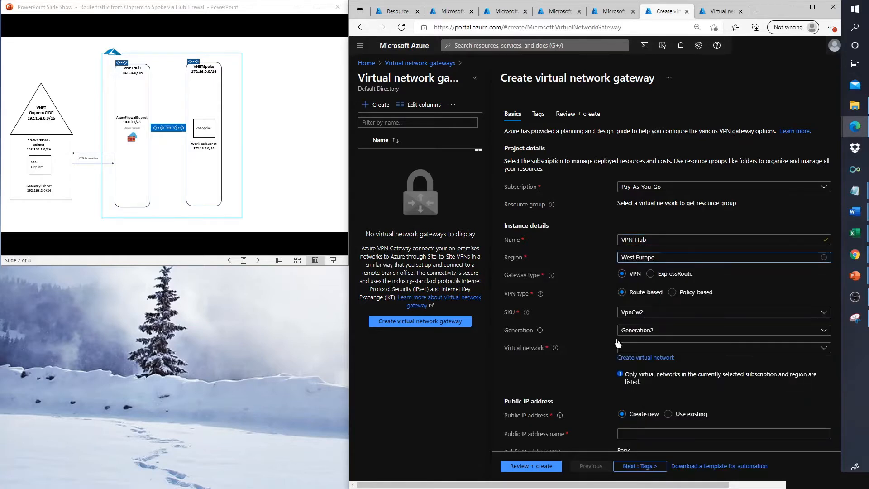
{"action": "left_click", "coordinate": [633, 313]}
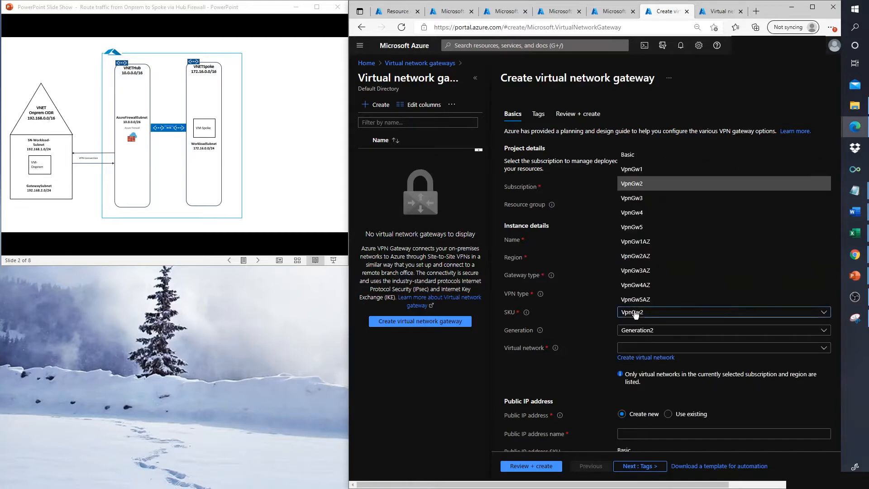
Step: Choose the Basic SKU and attach the VPN-Hub gateway to VNet-Hub
{"action": "left_click", "coordinate": [601, 186]}
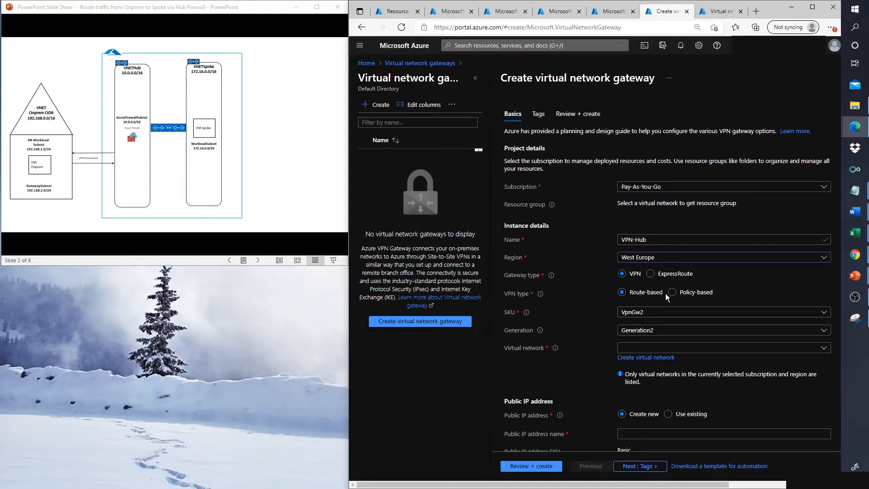
{"action": "left_click", "coordinate": [627, 316]}
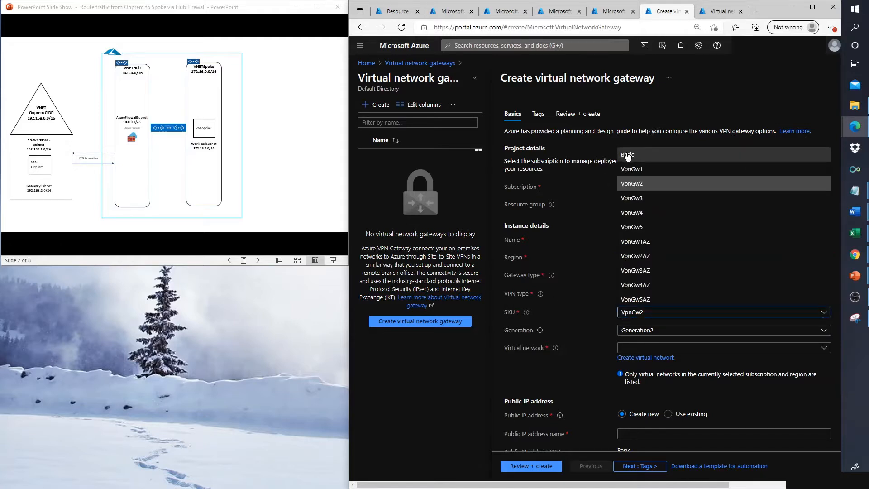
{"action": "left_click", "coordinate": [627, 155]}
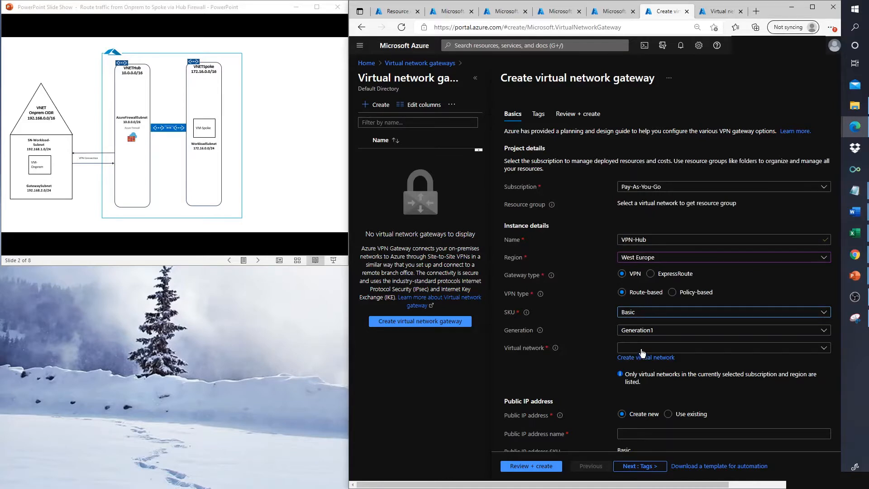
{"action": "left_click", "coordinate": [642, 348]}
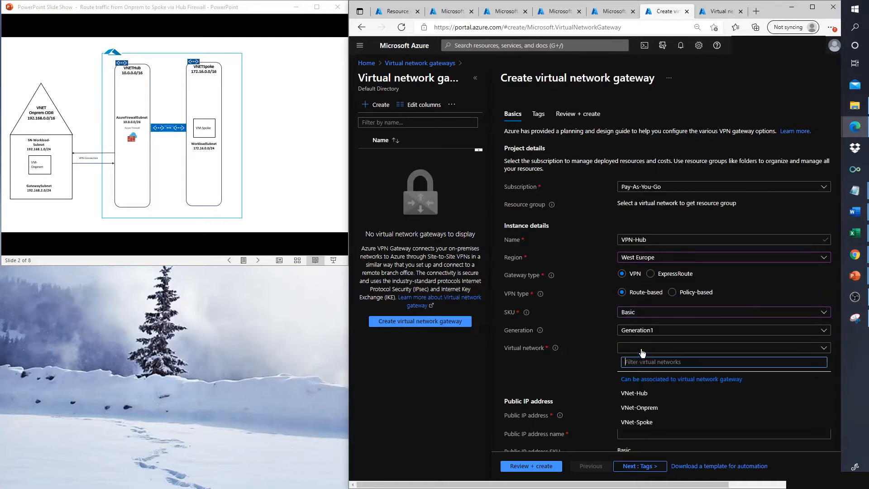
{"action": "left_click", "coordinate": [628, 395]}
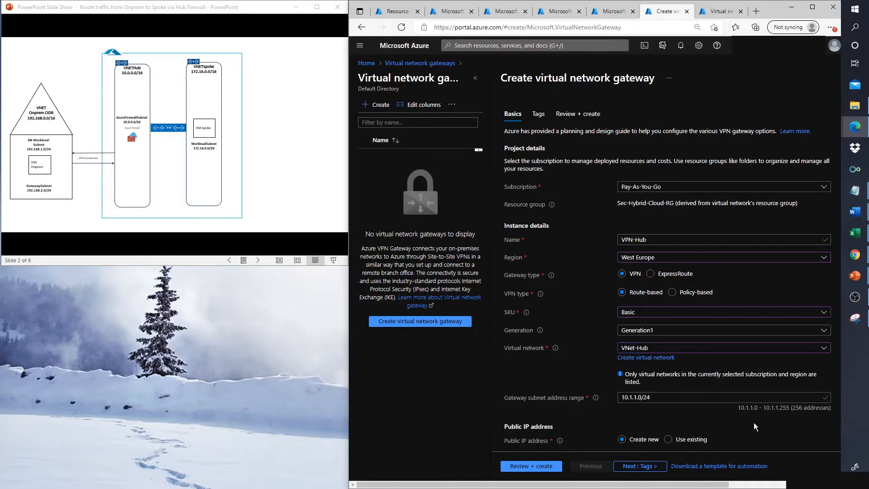
{"action": "scroll", "coordinate": [753, 425], "scroll_direction": "down", "scroll_amount": 3}
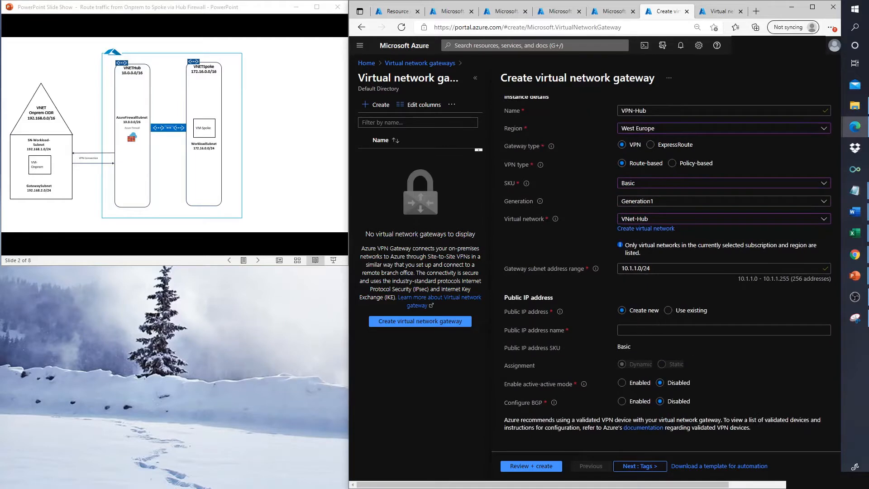
Step: Name the gateway's public IP VPN-Hub-PIP and bring up the Review + create summary
{"action": "left_click", "coordinate": [723, 330]}
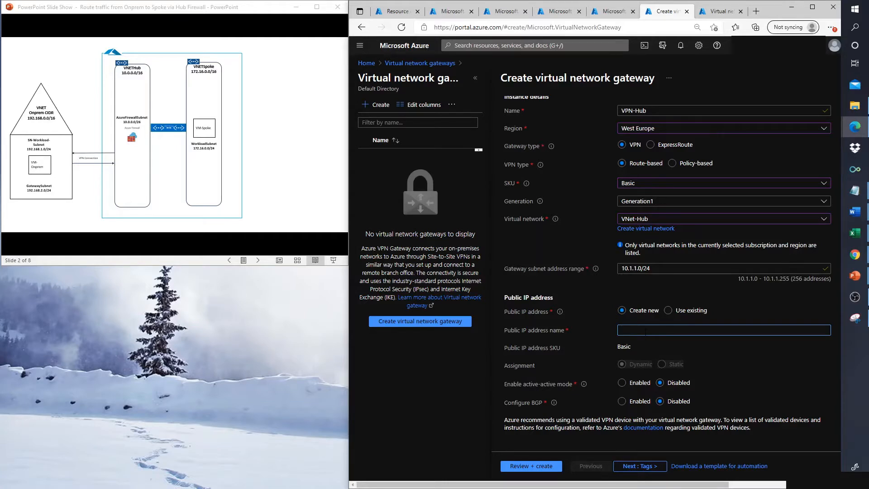
{"action": "type", "text": "VPN-H"}
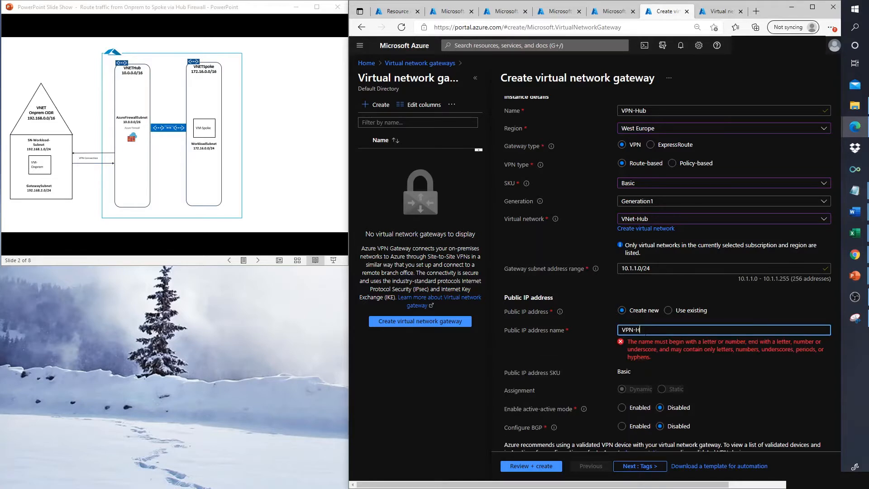
{"action": "type", "text": "ub-PIP"}
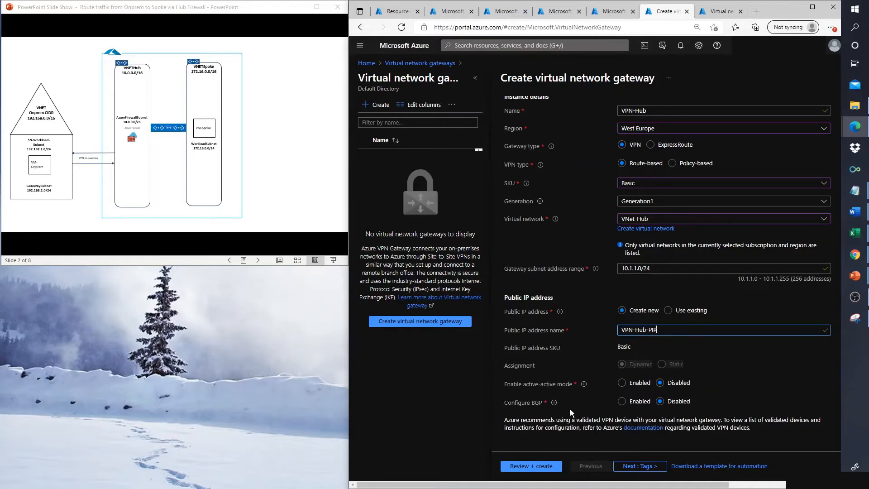
{"action": "left_click", "coordinate": [535, 465]}
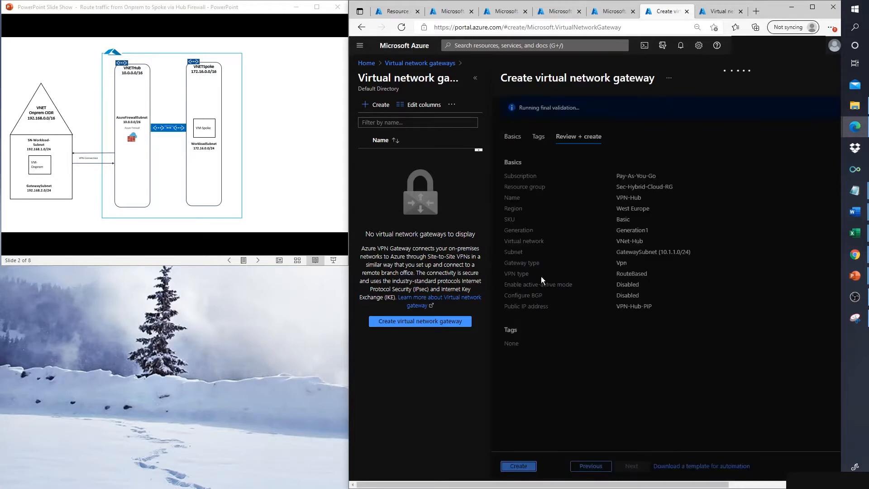
Step: Submit the VPN-Hub gateway for deployment and go back to the virtual network gateways list
{"action": "left_click", "coordinate": [521, 467]}
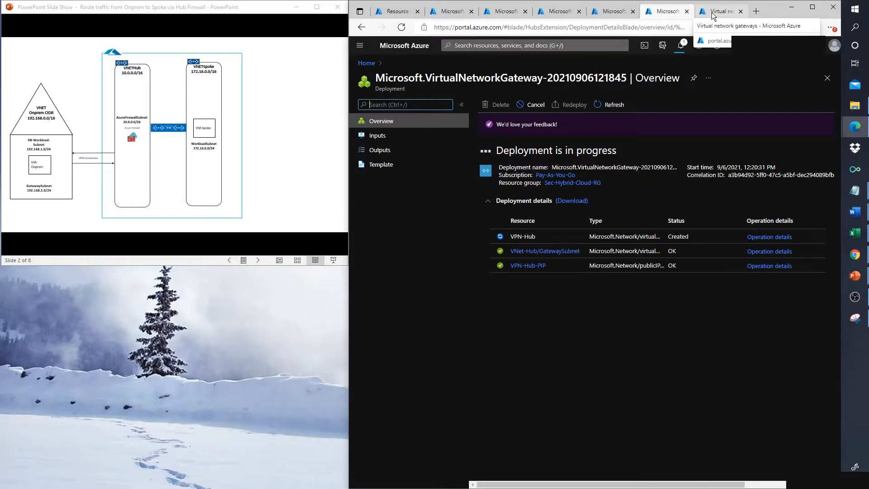
{"action": "left_click", "coordinate": [712, 16]}
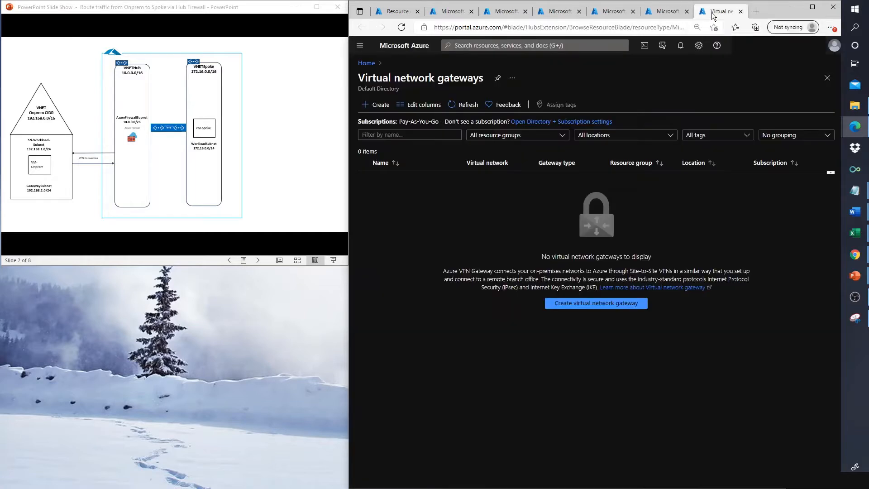
Step: Start a second gateway named VPN-Onprem, with region West Europe and SKU Basic
{"action": "left_click", "coordinate": [581, 306]}
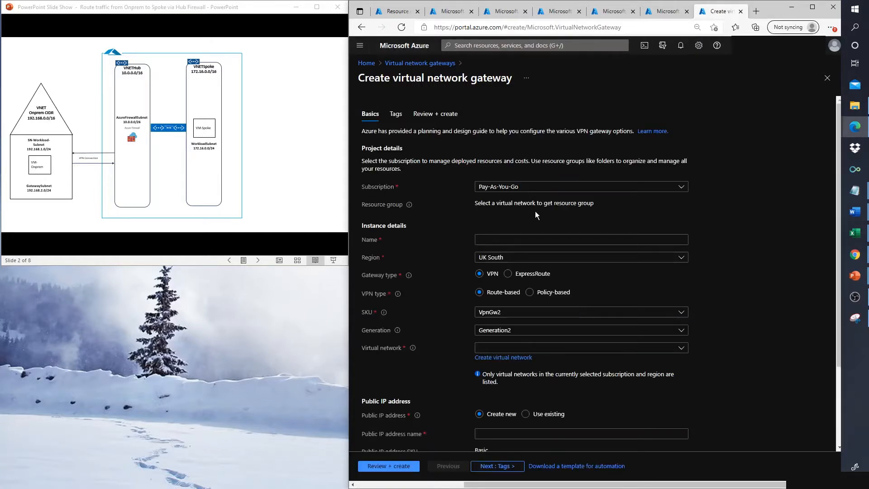
{"action": "left_click", "coordinate": [581, 239]}
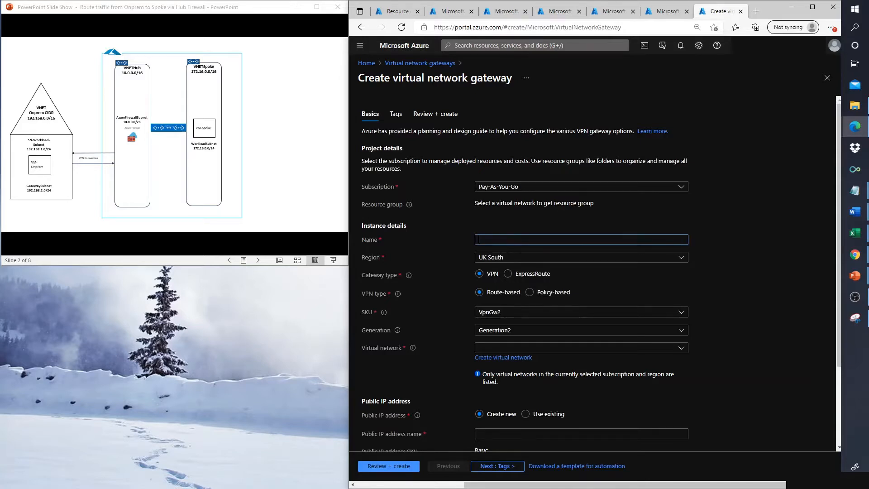
{"action": "type", "text": "VPN-Onprem"}
{"action": "left_click", "coordinate": [498, 258]}
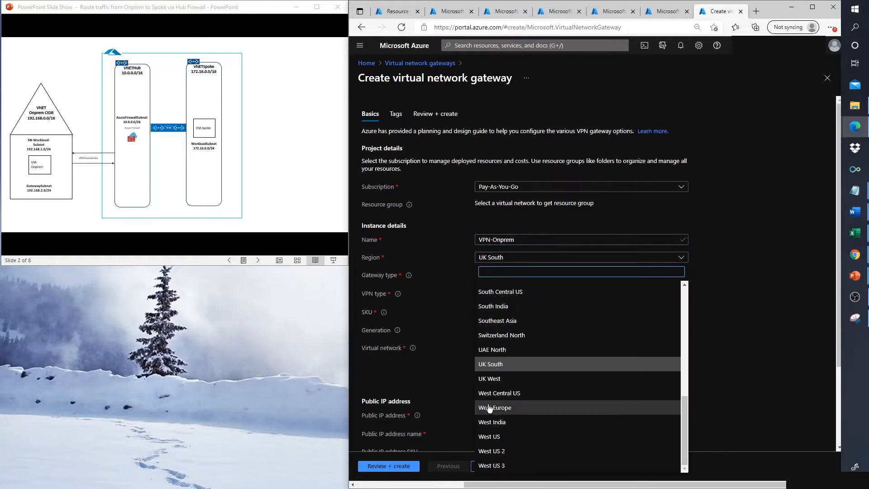
{"action": "left_click", "coordinate": [489, 408]}
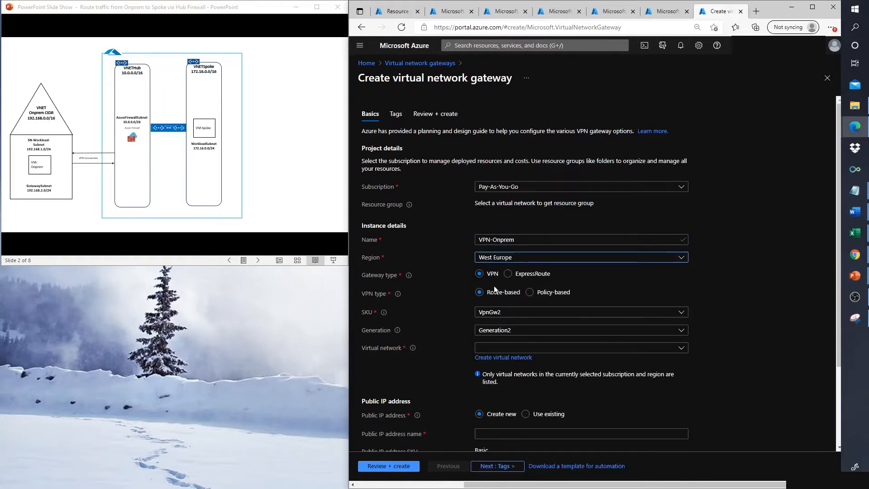
{"action": "left_click", "coordinate": [491, 312]}
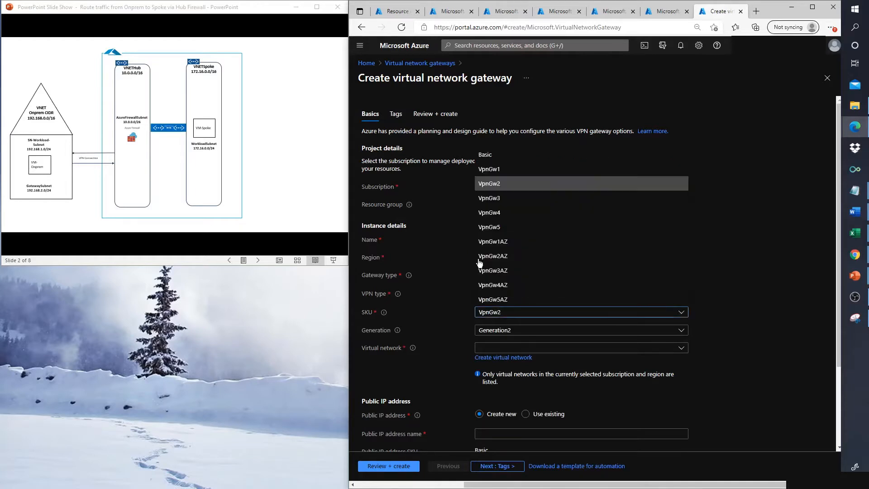
{"action": "left_click", "coordinate": [484, 156]}
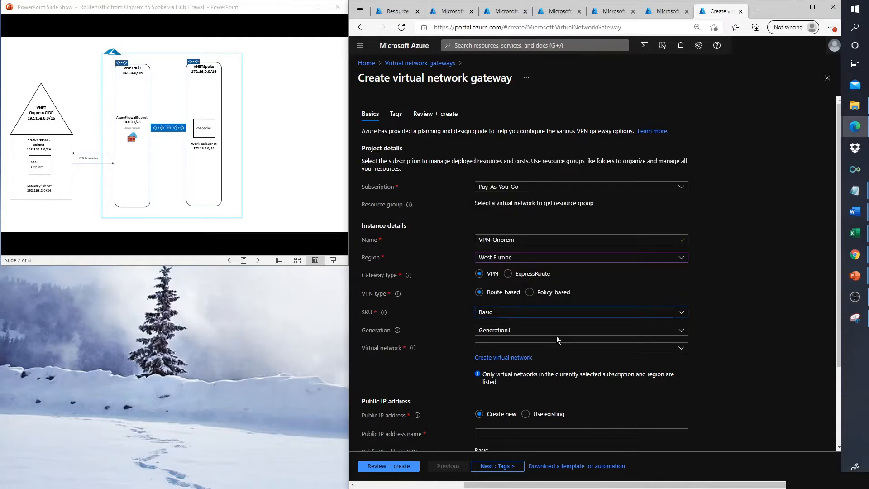
Step: Attach the gateway to VNet-Onprem, using its GatewaySubnet (192.168.2.0/24)
{"action": "left_click", "coordinate": [505, 349]}
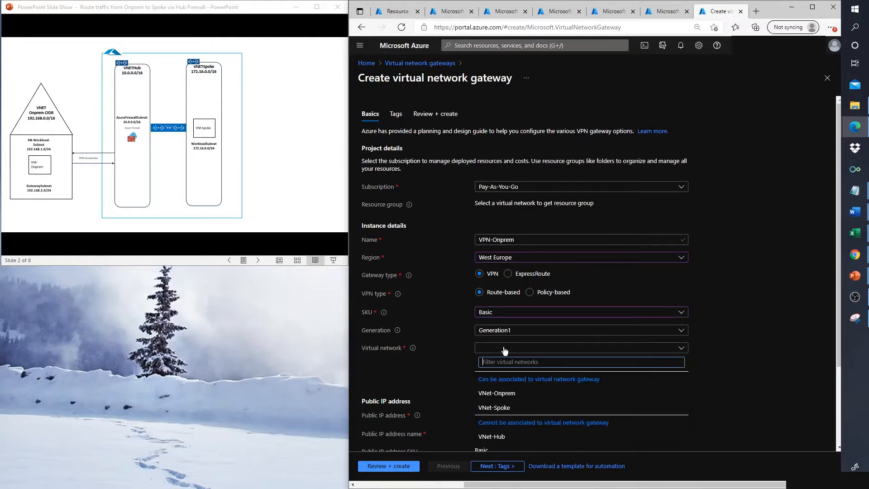
{"action": "left_click", "coordinate": [489, 394]}
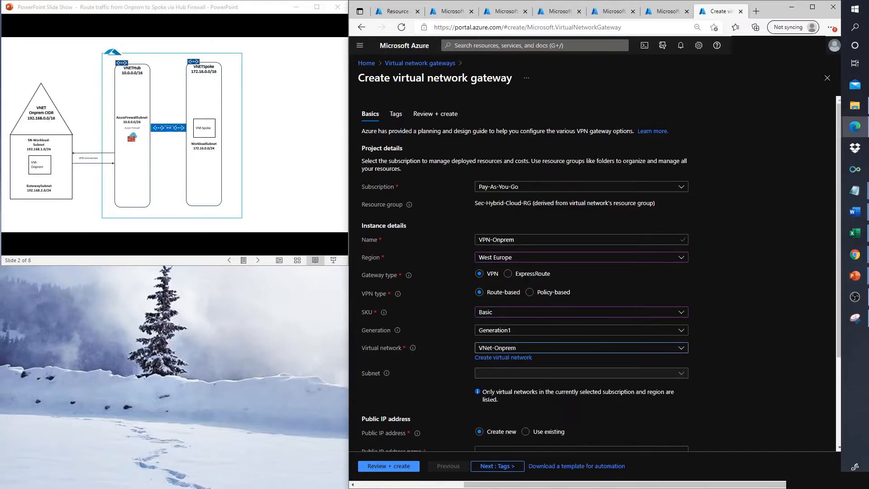
{"action": "left_click", "coordinate": [501, 349]}
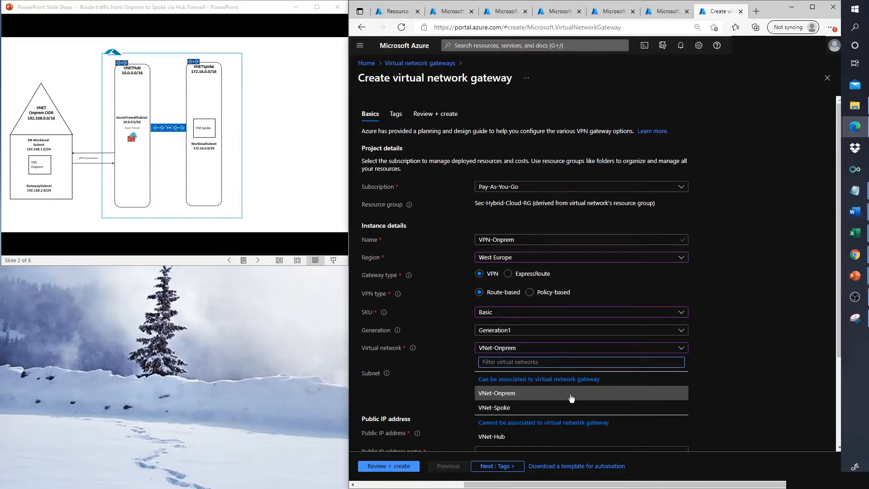
{"action": "left_click", "coordinate": [727, 350]}
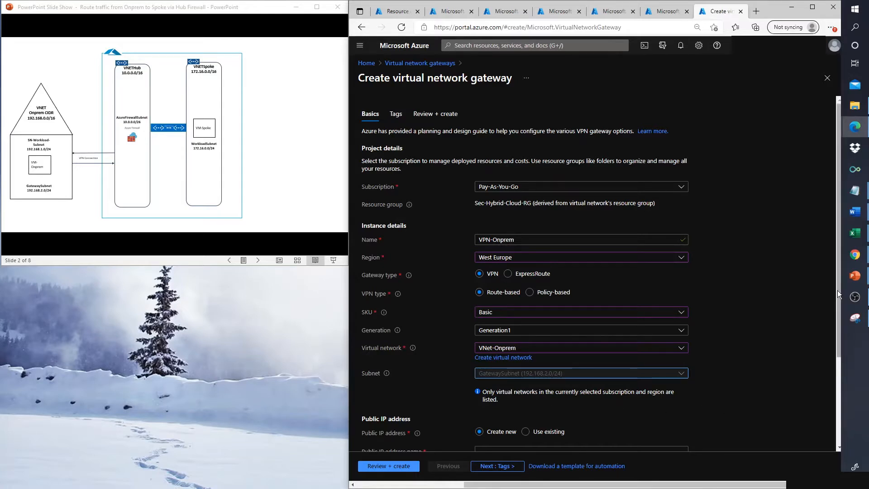
Step: Name the gateway's new public IP address VPN-Onprem-PIP
{"action": "left_click_drag", "start_coordinate": [837, 290], "coordinate": [613, 366]}
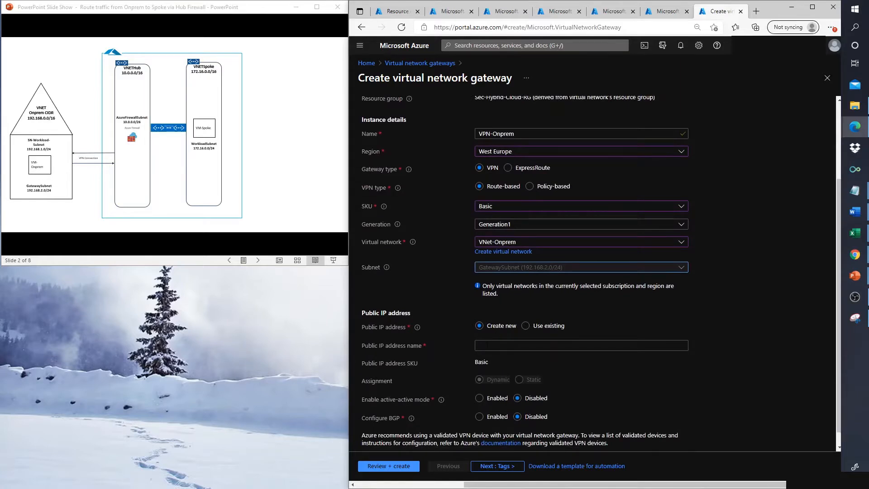
{"action": "left_click", "coordinate": [480, 345]}
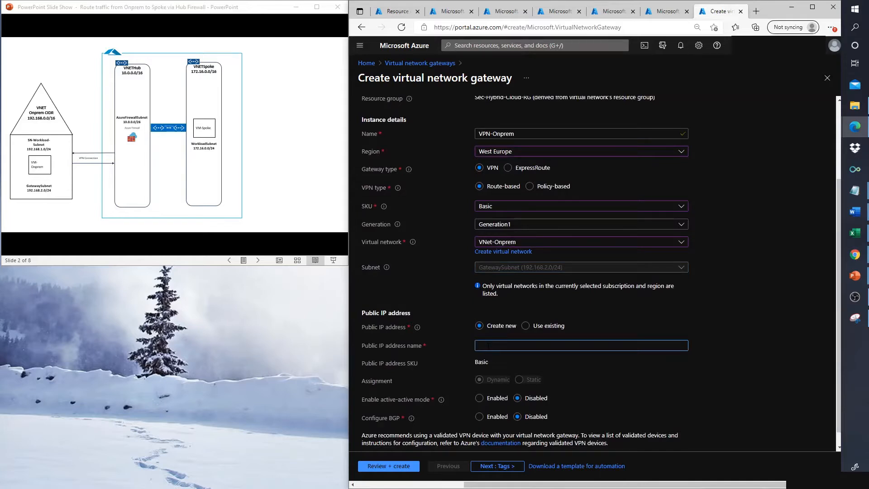
{"action": "type", "text": "VPN-Onprem"}
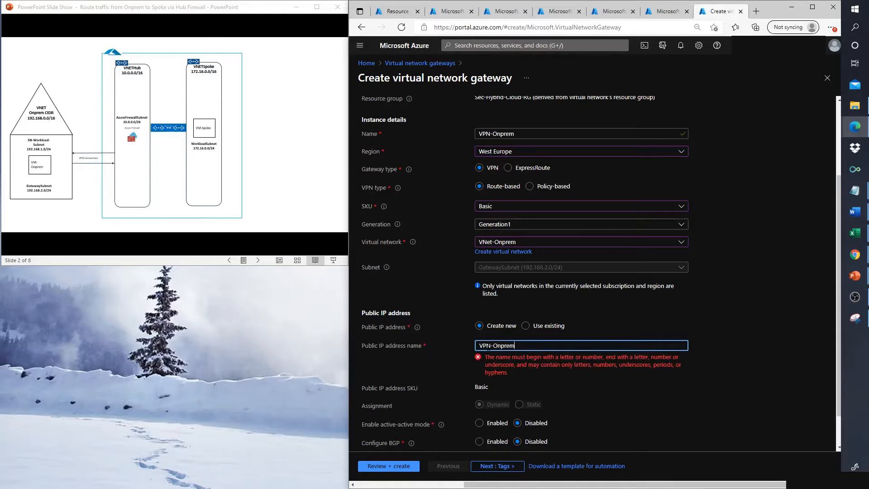
{"action": "type", "text": "-PIP"}
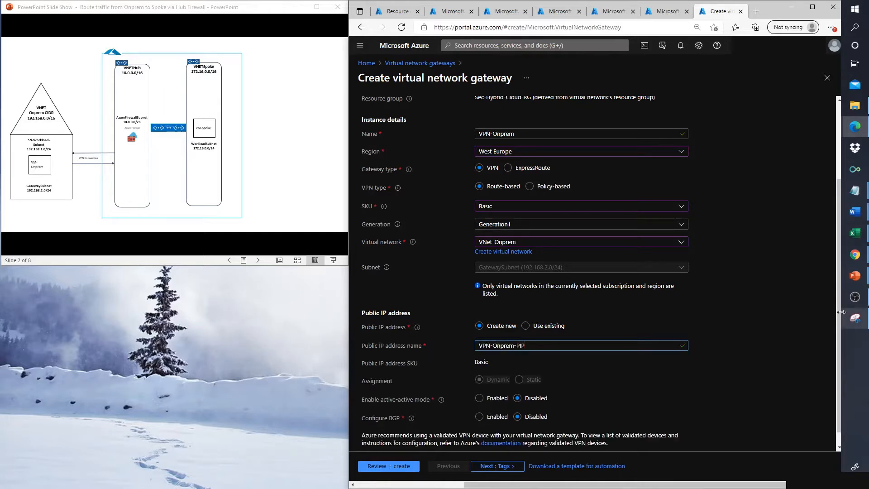
{"action": "scroll", "coordinate": [837, 352], "scroll_direction": "down", "scroll_amount": 1}
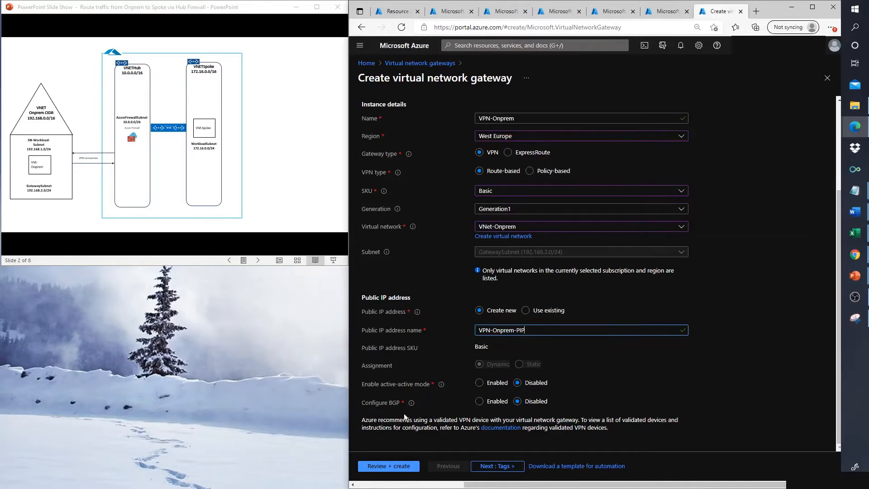
{"action": "mouse_move", "coordinate": [412, 403]}
{"action": "left_click", "coordinate": [392, 466]}
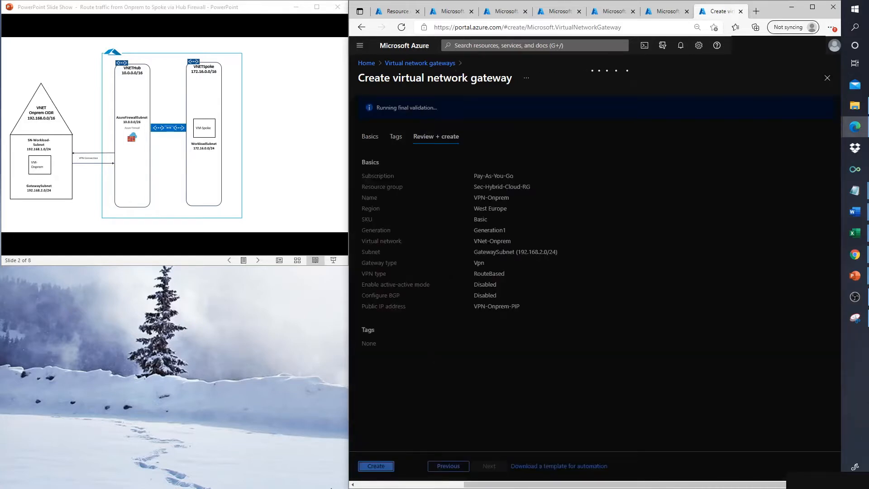
{"action": "left_click", "coordinate": [375, 467]}
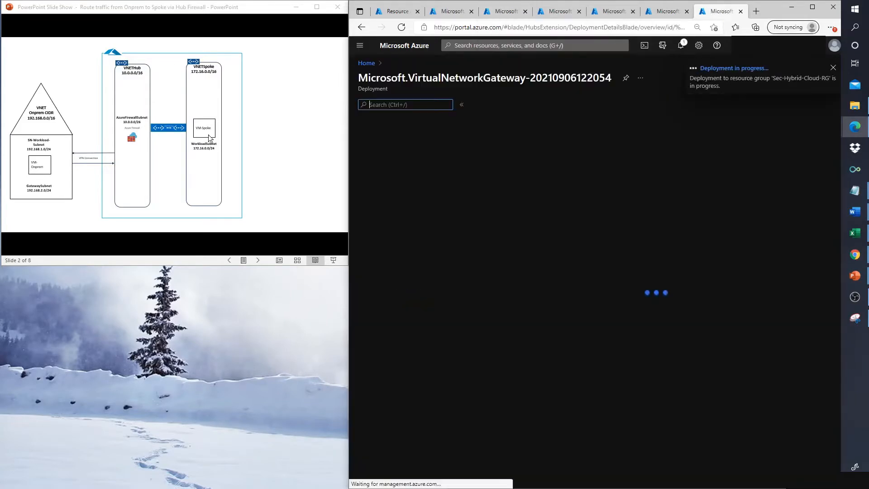
{"action": "left_click", "coordinate": [209, 138]}
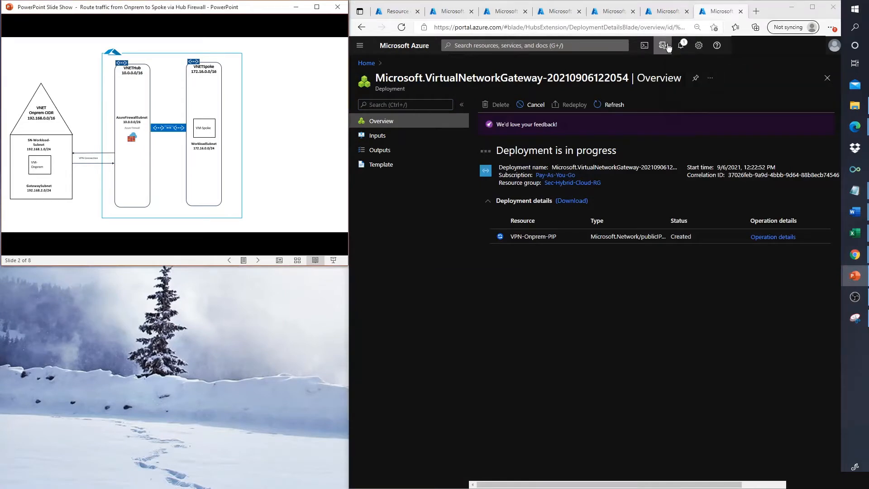
Step: Advance the presentation to the Step-by-Step checklist slide while VPN-Onprem keeps deploying
{"action": "left_click", "coordinate": [277, 94]}
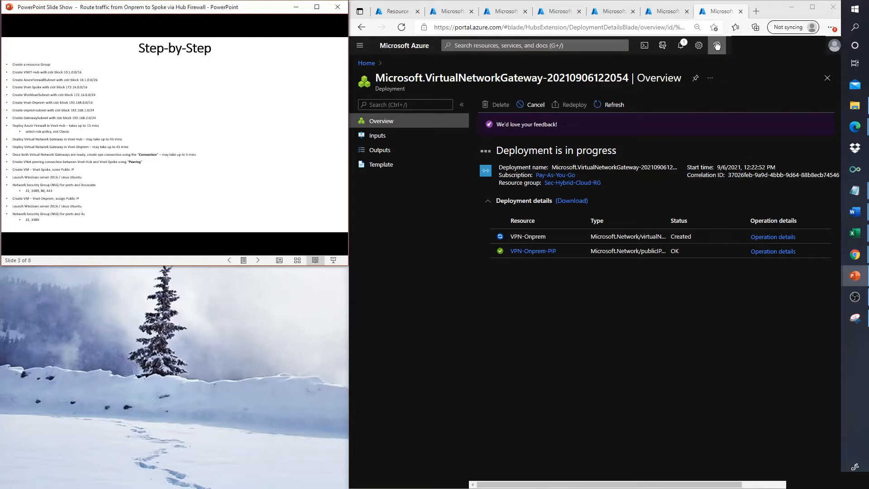
Step: Open Virtual machines from the portal menu in a new browser tab and switch to it
{"action": "left_click", "coordinate": [359, 45]}
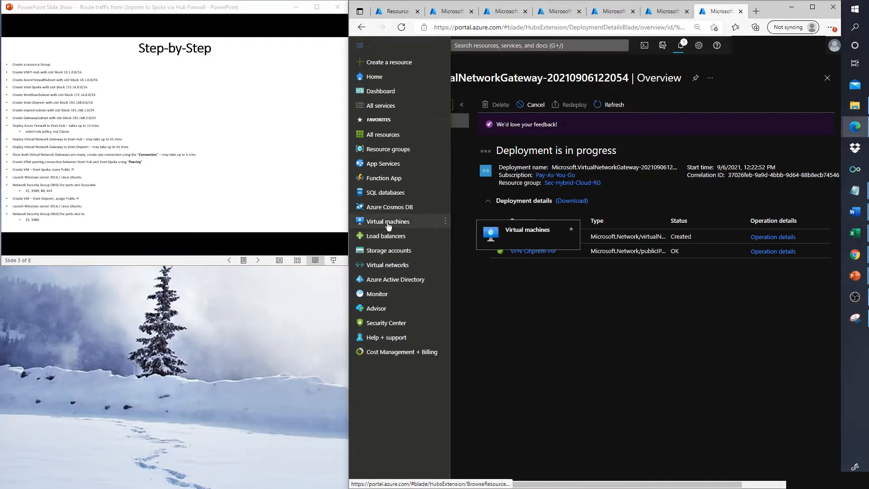
{"action": "right_click", "coordinate": [387, 222]}
{"action": "left_click", "coordinate": [419, 231]}
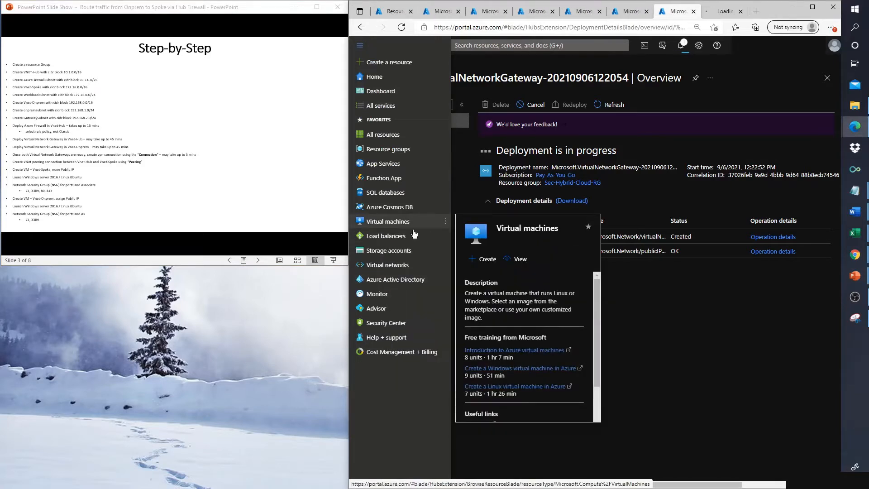
{"action": "right_click", "coordinate": [397, 225]}
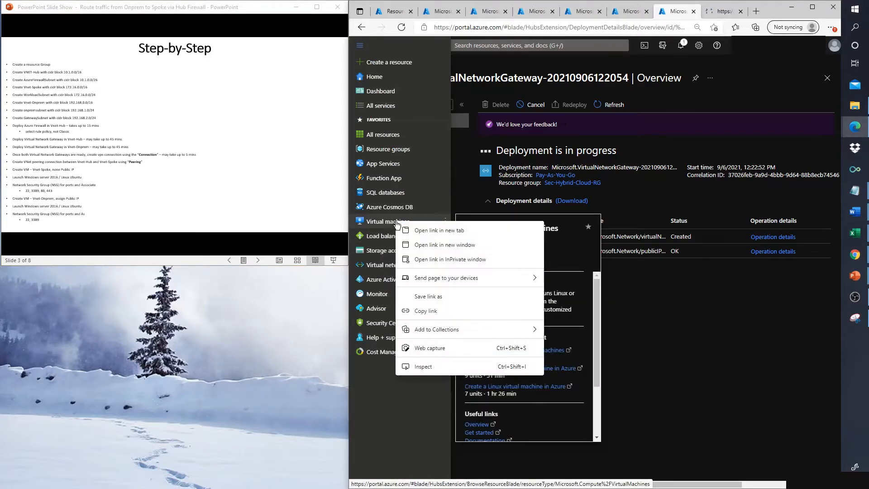
{"action": "left_click", "coordinate": [432, 231]}
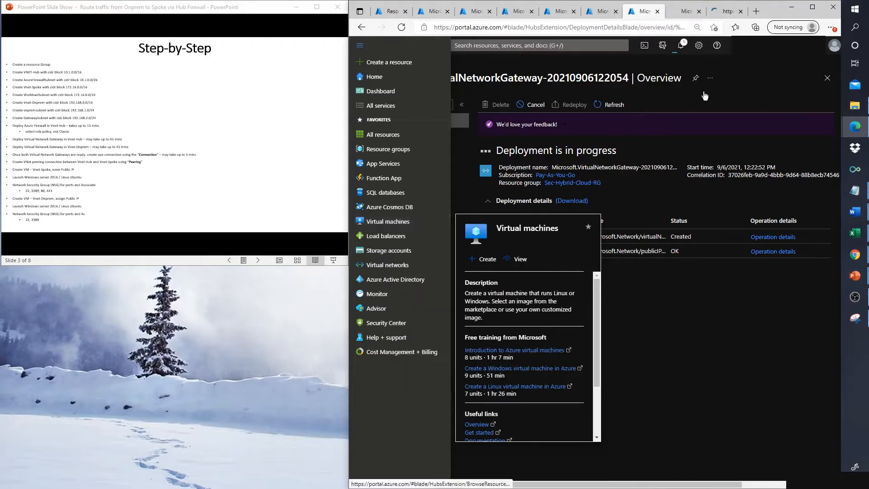
{"action": "left_click", "coordinate": [732, 226]}
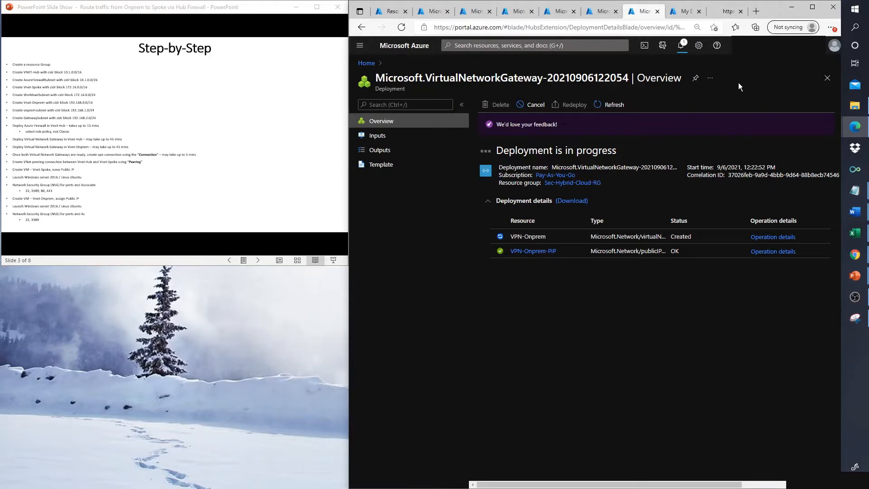
{"action": "left_click", "coordinate": [680, 12]}
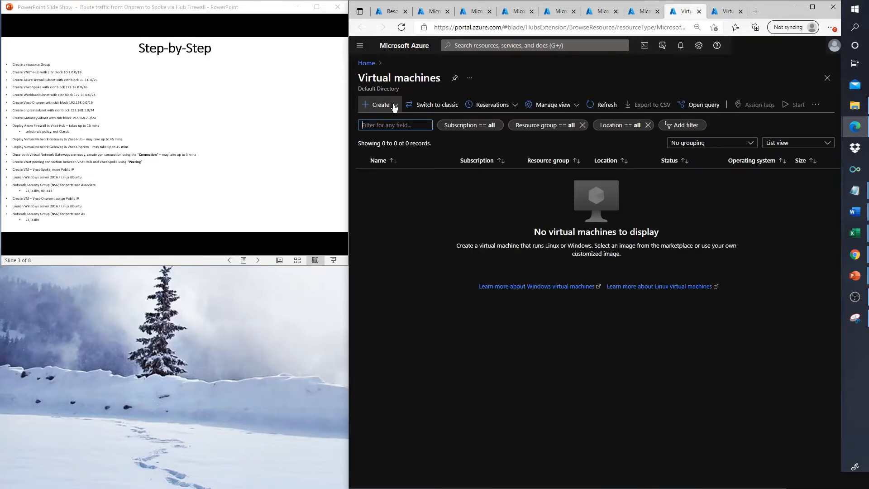
Step: Choose Create > Virtual machine, after briefly returning the presentation to the network diagram slide
{"action": "left_click", "coordinate": [395, 107]}
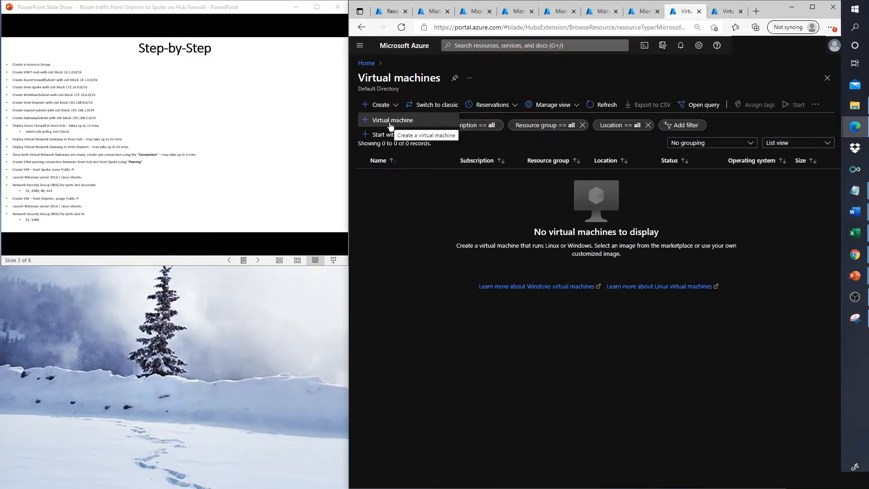
{"action": "left_click", "coordinate": [113, 60]}
{"action": "key", "text": "Left"}
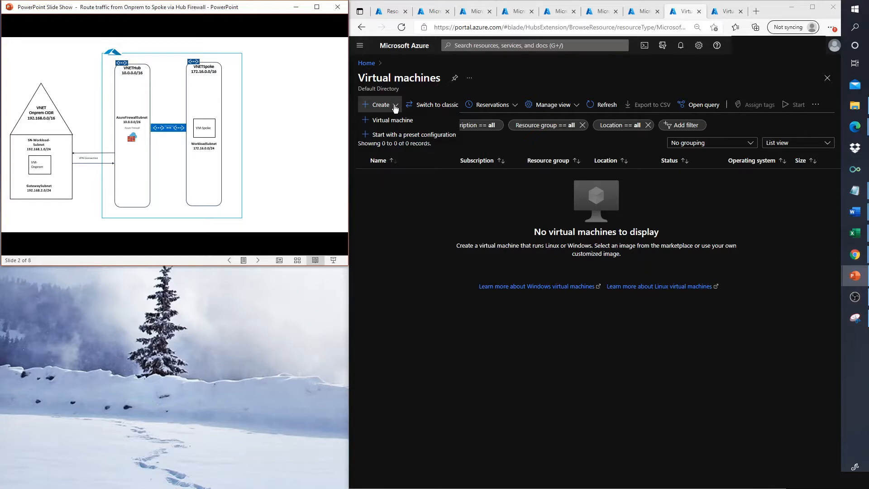
{"action": "left_click", "coordinate": [395, 108]}
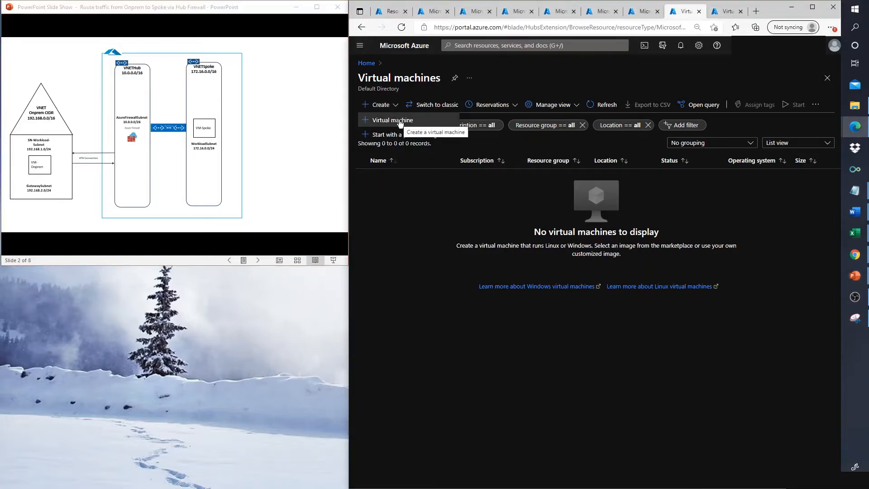
{"action": "left_click", "coordinate": [400, 121]}
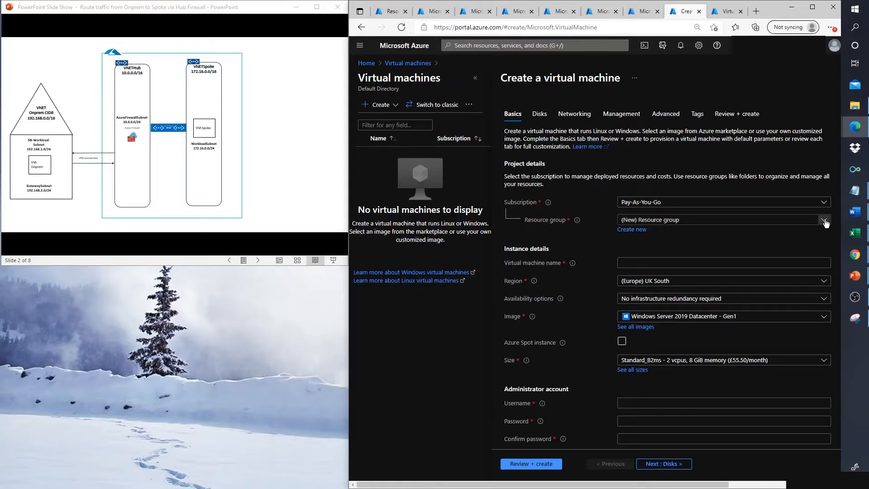
Step: Set resource group Sec-Hybrid-Cloud-RG, VM name Spoke-VM, and image Ubuntu Server 20.04 LTS - Gen2
{"action": "left_click", "coordinate": [678, 220]}
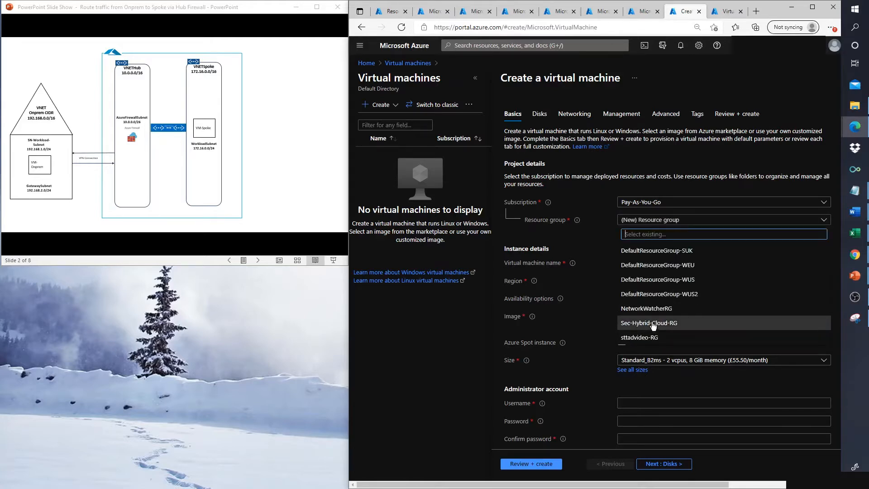
{"action": "left_click", "coordinate": [653, 325]}
{"action": "left_click", "coordinate": [632, 264]}
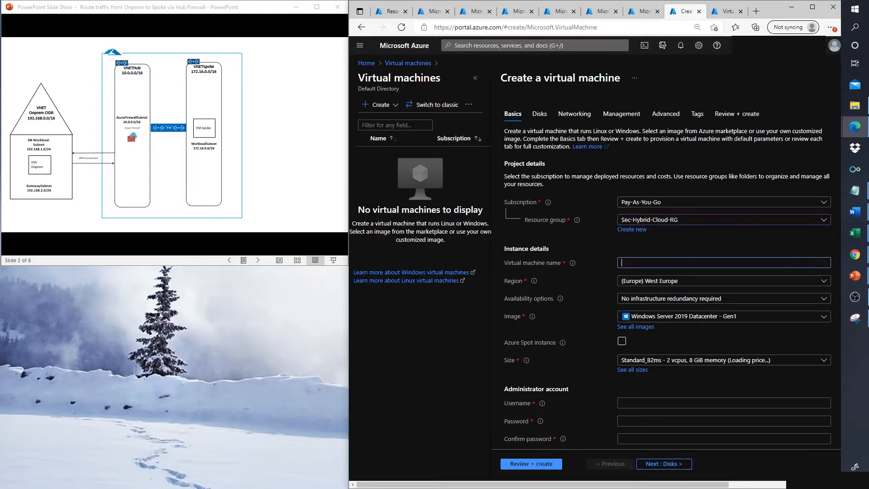
{"action": "type", "text": "Spoke-VM"}
{"action": "left_click", "coordinate": [680, 316]}
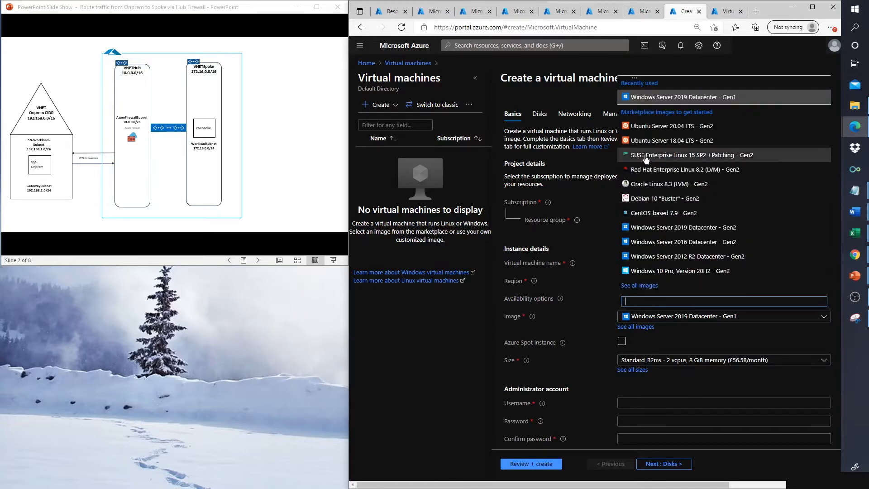
{"action": "left_click", "coordinate": [656, 127]}
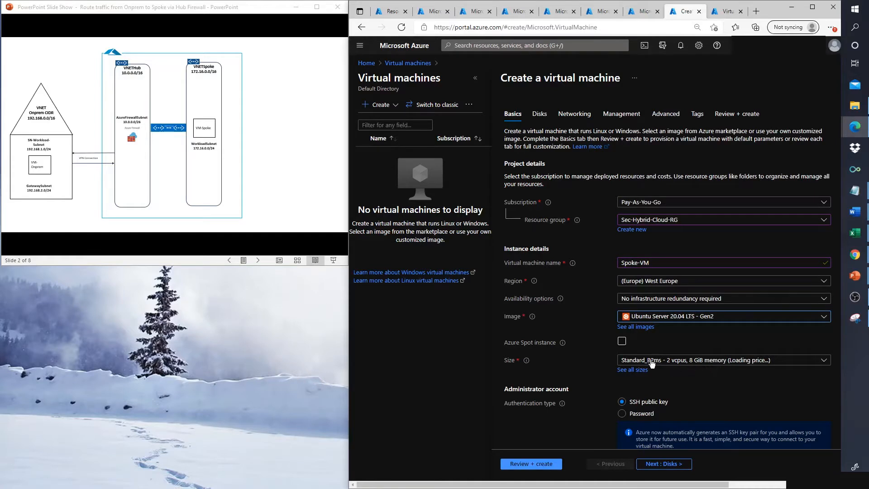
Step: Switch to password authentication with admin username azureuser and enter the admin password
{"action": "left_click", "coordinate": [622, 414]}
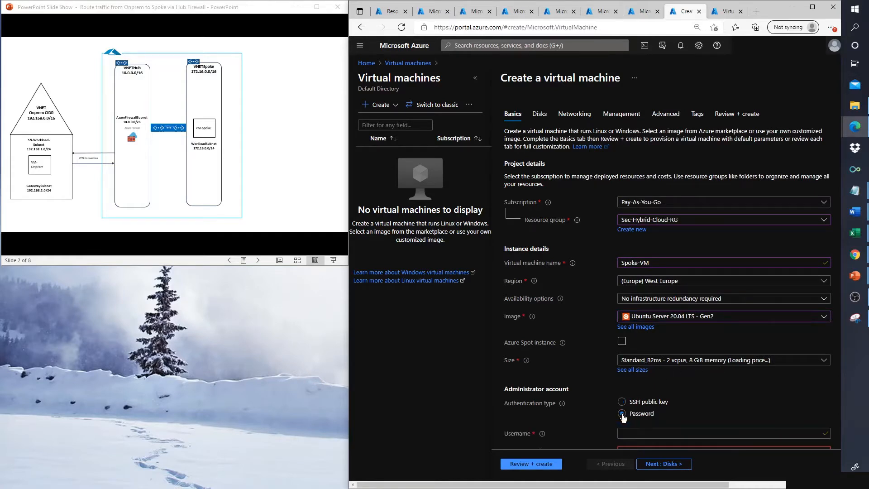
{"action": "left_click", "coordinate": [691, 432]}
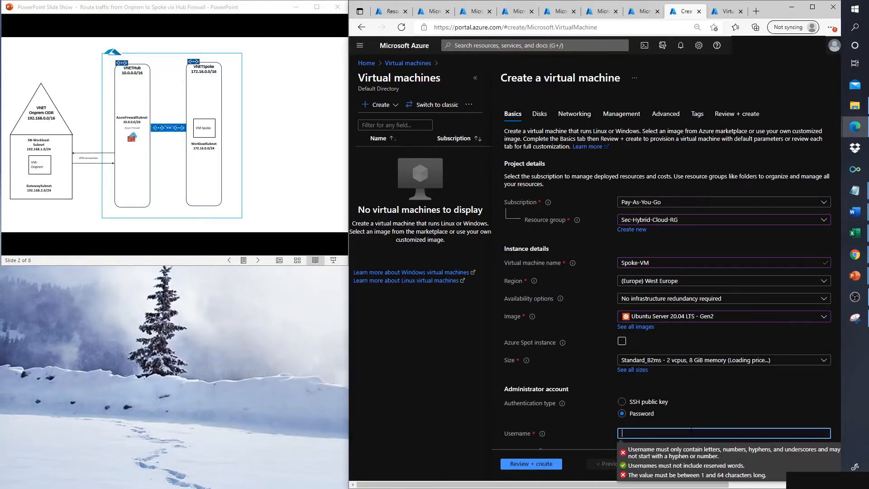
{"action": "type", "text": "Azure"}
{"action": "key", "text": "BackSpace"}
{"action": "key", "text": "BackSpace"}
{"action": "key", "text": "BackSpace"}
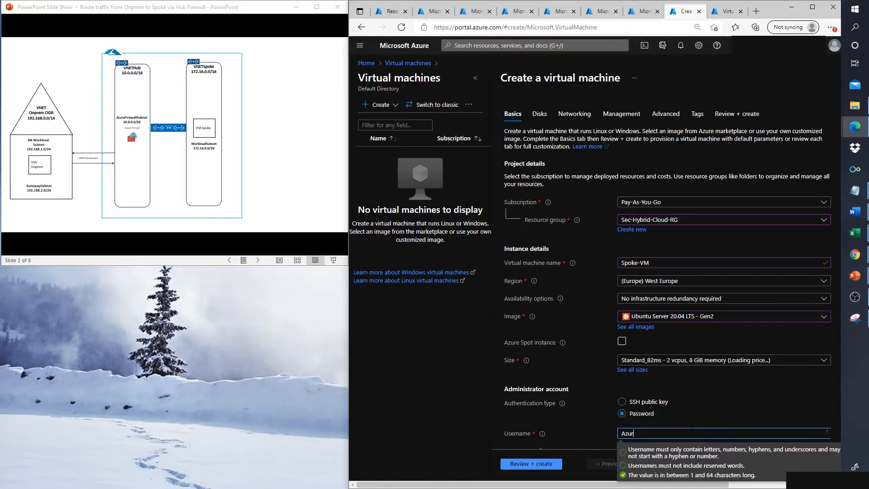
{"action": "key", "text": "BackSpace"}
{"action": "key", "text": "BackSpace"}
{"action": "type", "text": "azureuser"}
{"action": "key", "text": "Tab"}
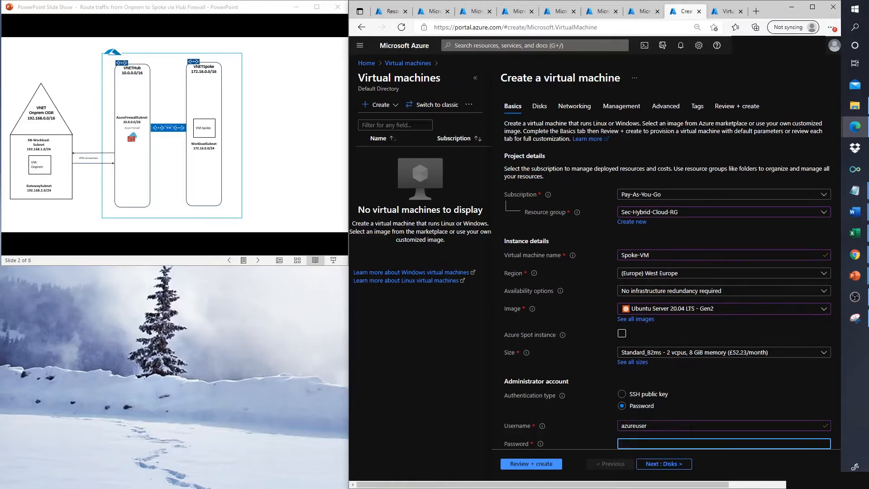
{"action": "type", "text": "•••••••••••••"}
{"action": "key", "text": "Tab"}
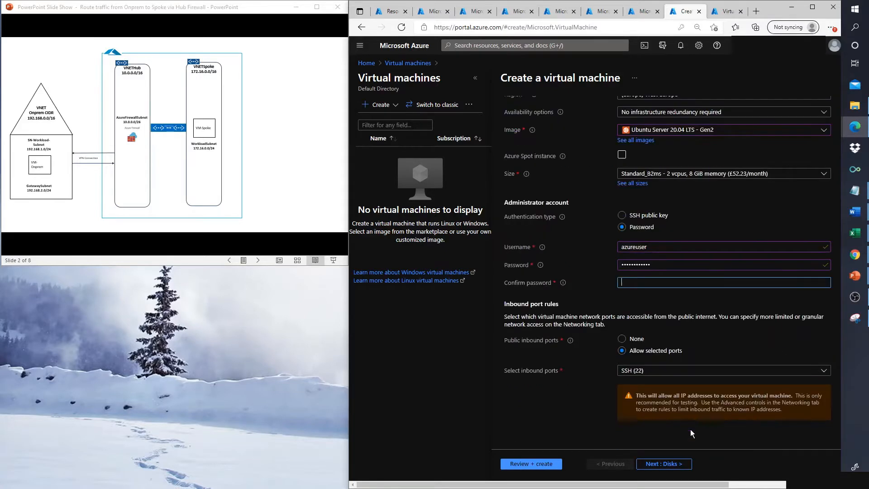
{"action": "type", "text": "•••••••••••••"}
Step: Add HTTP (80) and HTTPS (443) to the allowed inbound ports alongside SSH (22)
{"action": "left_click", "coordinate": [731, 371]}
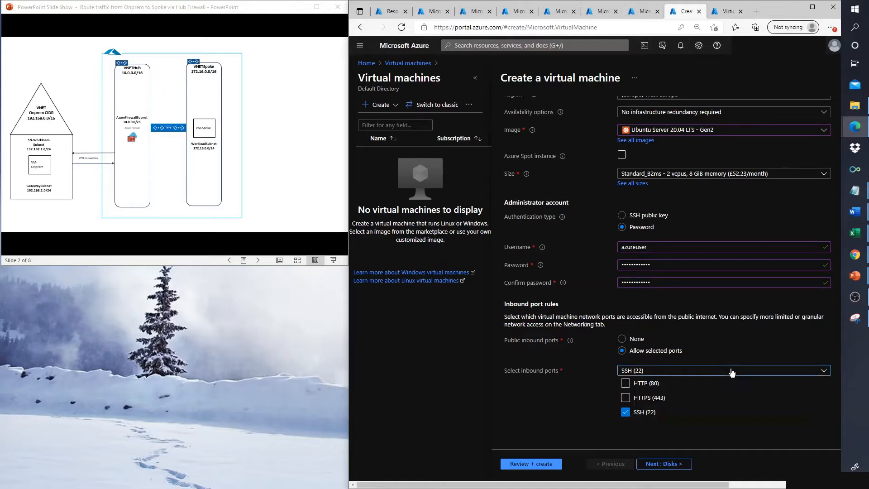
{"action": "left_click", "coordinate": [625, 383]}
{"action": "left_click", "coordinate": [625, 397]}
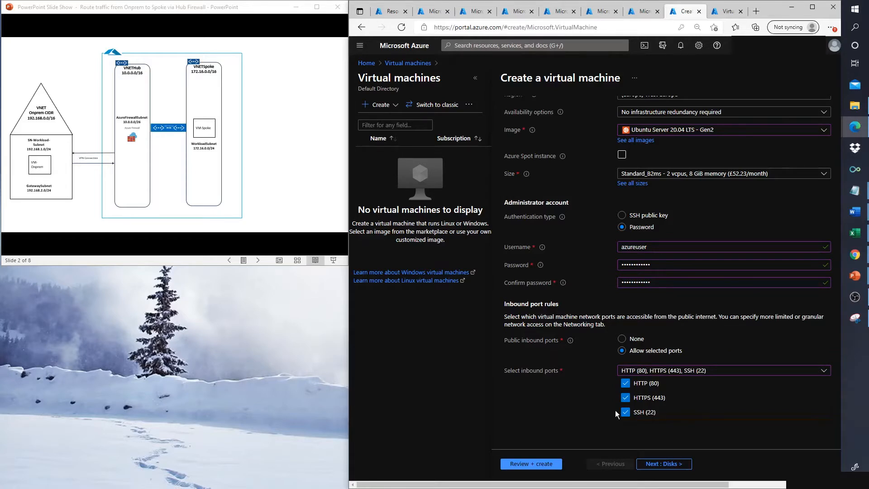
{"action": "left_click", "coordinate": [587, 424]}
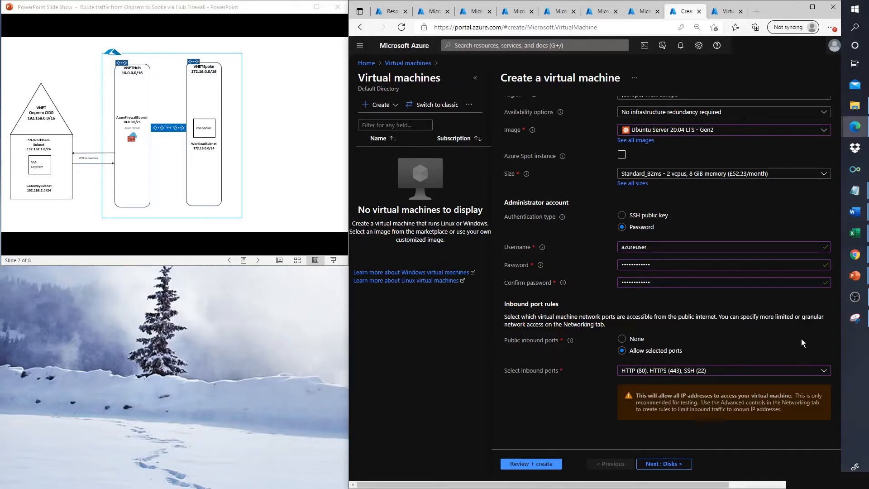
Step: On the Disks step, set the OS disk type to Standard SSD (locally-redundant storage)
{"action": "left_click", "coordinate": [683, 464]}
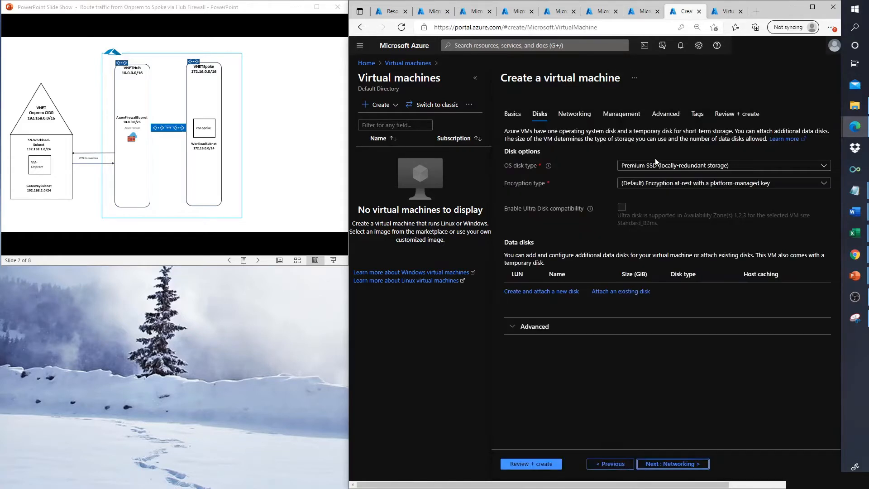
{"action": "left_click", "coordinate": [658, 167]}
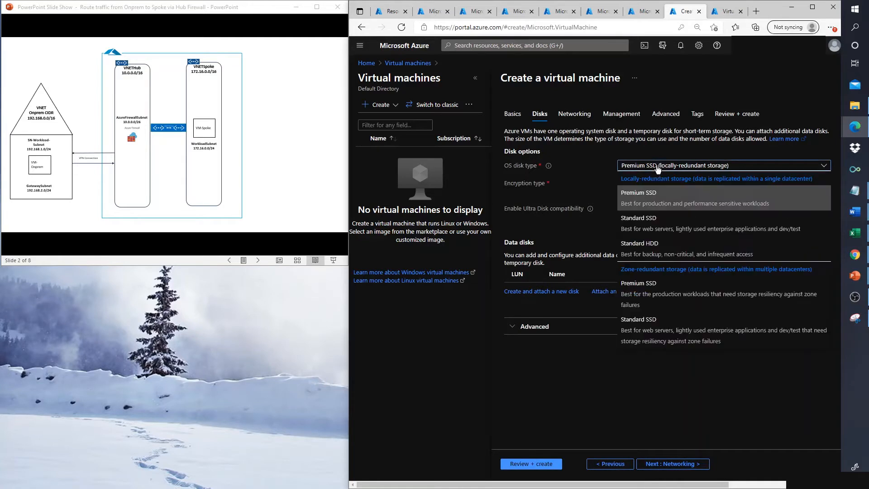
{"action": "left_click", "coordinate": [641, 231]}
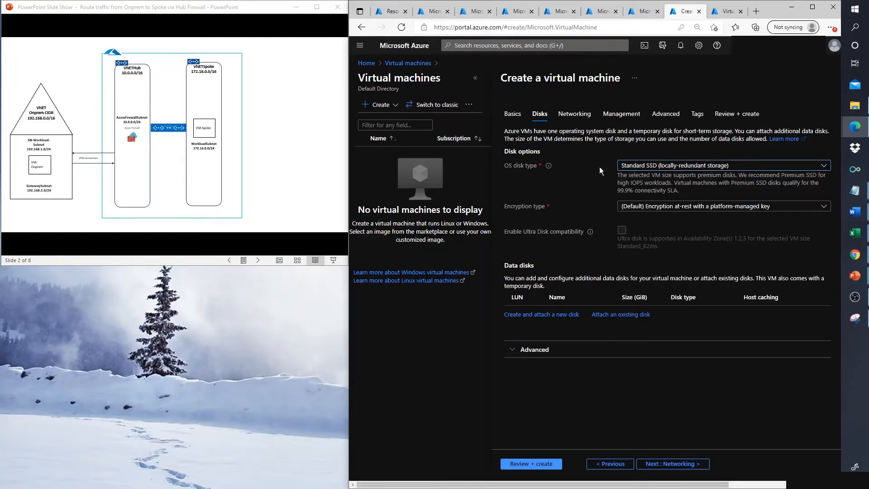
Step: On the Networking step, choose VNet-Spoke so the VM uses WorkloadSubnet (172.16.0.0/24)
{"action": "left_click", "coordinate": [662, 468]}
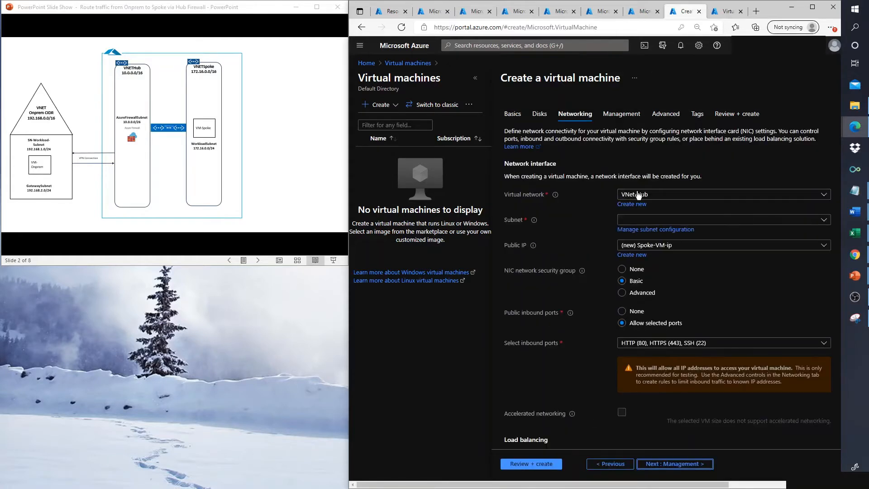
{"action": "left_click", "coordinate": [636, 195]}
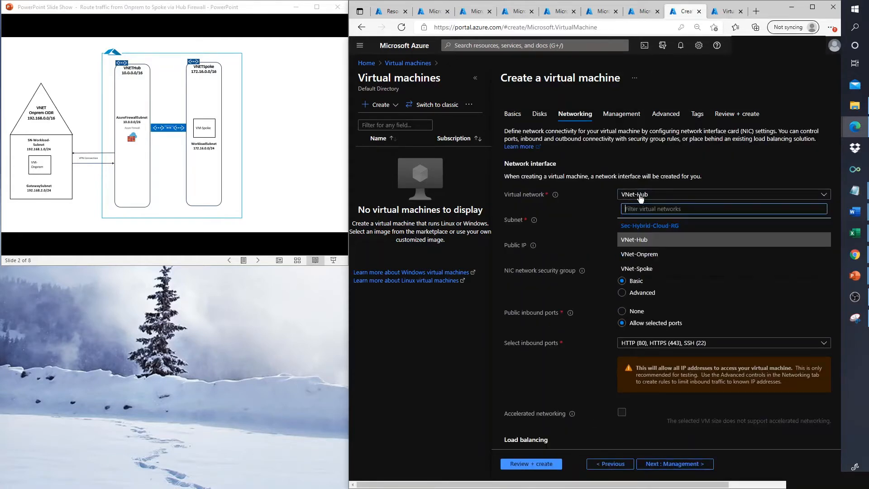
{"action": "left_click", "coordinate": [636, 269]}
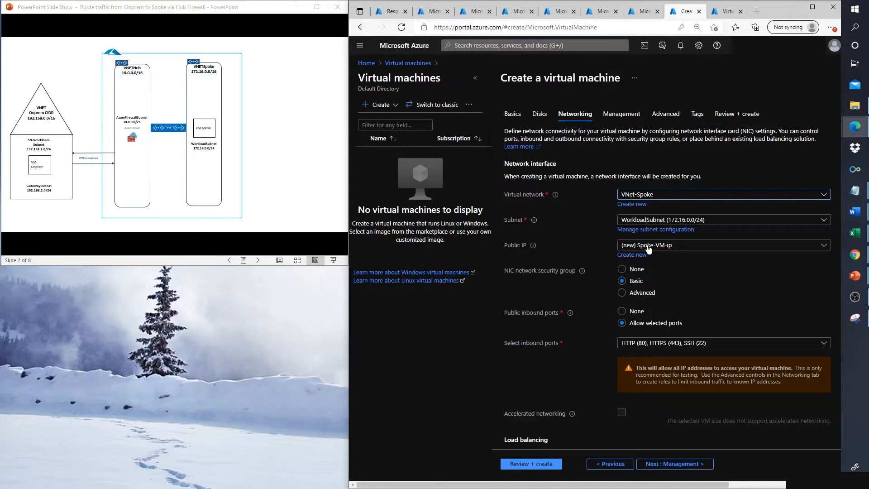
Step: Set the VM's public IP to None
{"action": "left_click", "coordinate": [648, 247]}
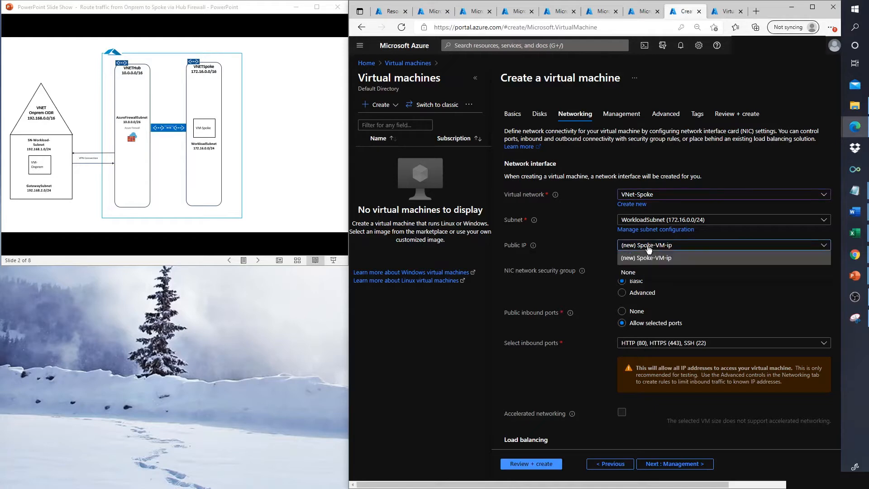
{"action": "left_click", "coordinate": [627, 272]}
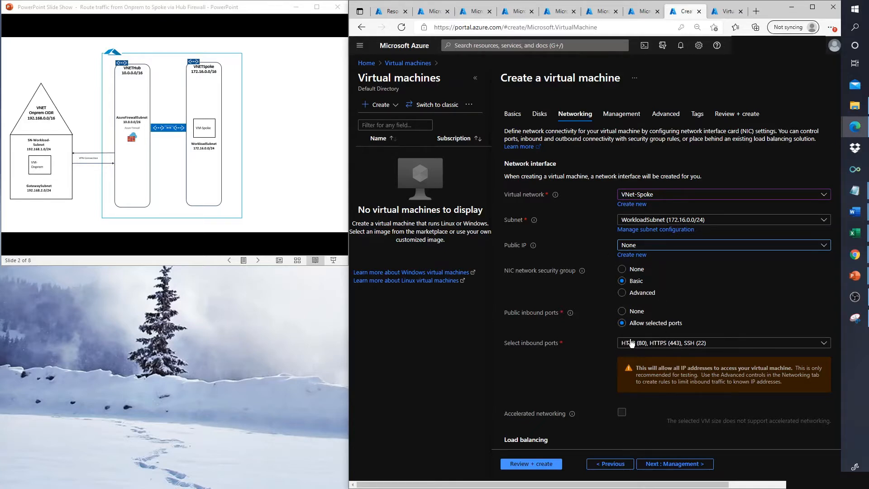
{"action": "left_click", "coordinate": [677, 465]}
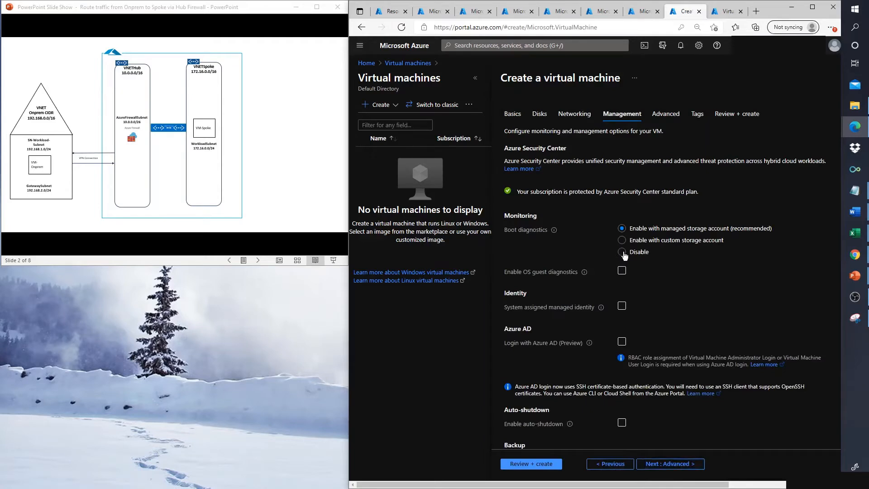
Step: Disable boot diagnostics, create the VM, and open the deployed Onprem-VM
{"action": "left_click", "coordinate": [623, 252]}
{"action": "left_click", "coordinate": [522, 464]}
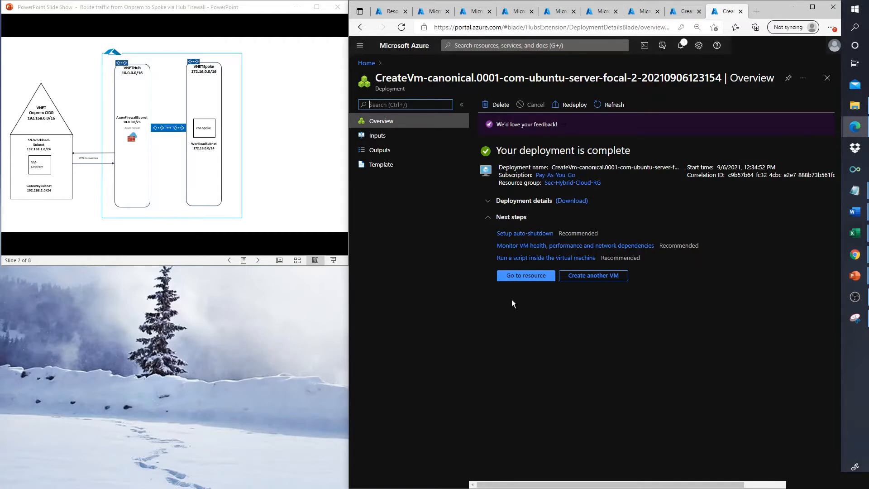
{"action": "left_click", "coordinate": [532, 280]}
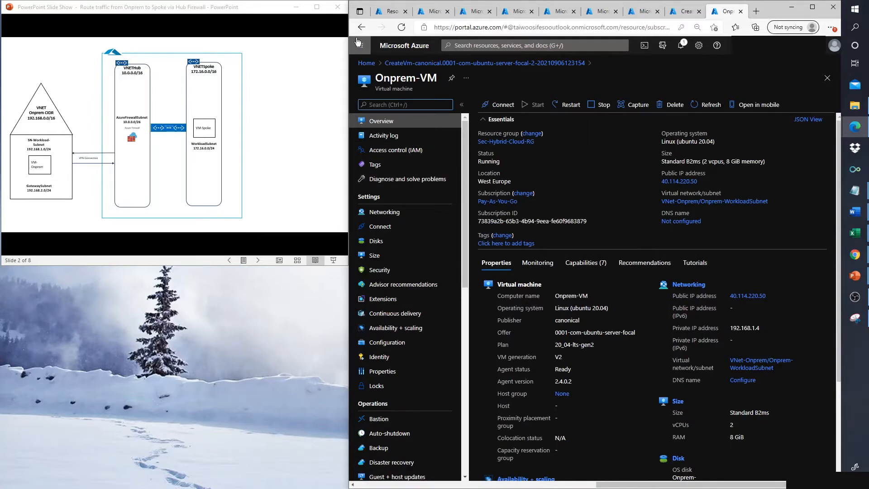
Step: Copy Onprem-VM's public IP 40.114.220.50 from its Networking page and bring PuTTY into view
{"action": "left_click", "coordinate": [391, 213]}
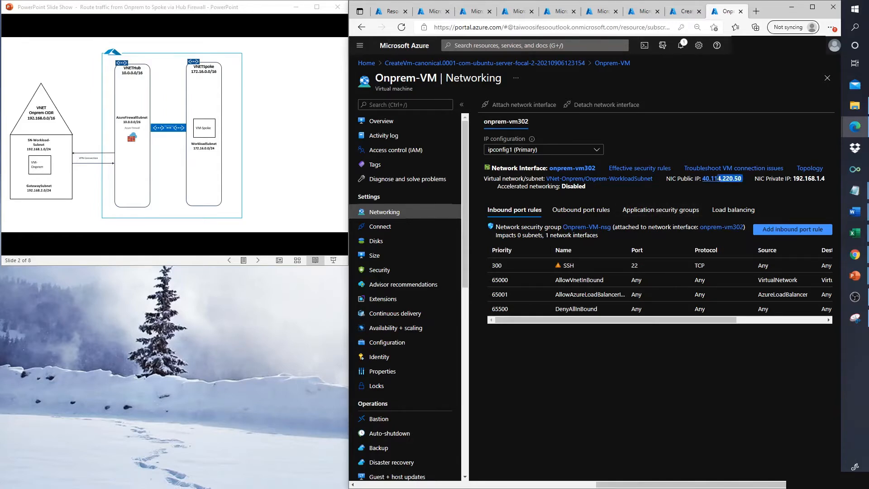
{"action": "left_click_drag", "start_coordinate": [743, 179], "coordinate": [704, 178]}
{"action": "key", "text": "ctrl+c"}
{"action": "key", "text": "super"}
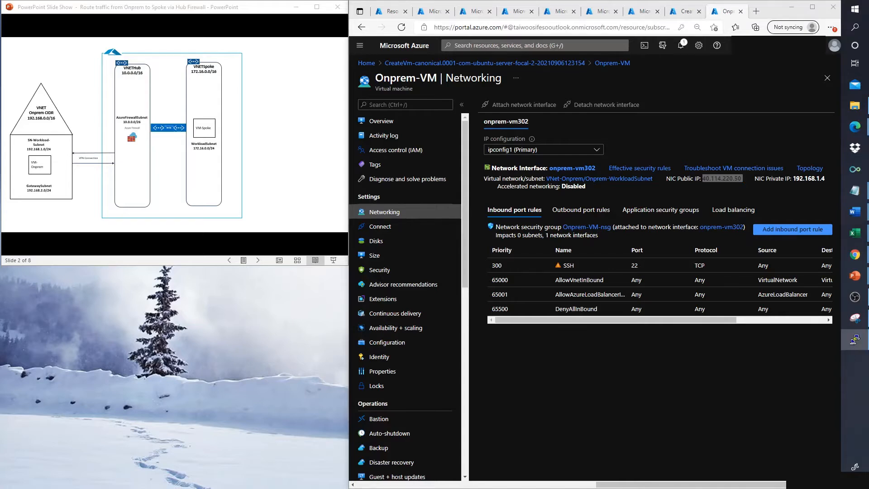
{"action": "left_click_drag", "start_coordinate": [0, 296], "coordinate": [144, 284]}
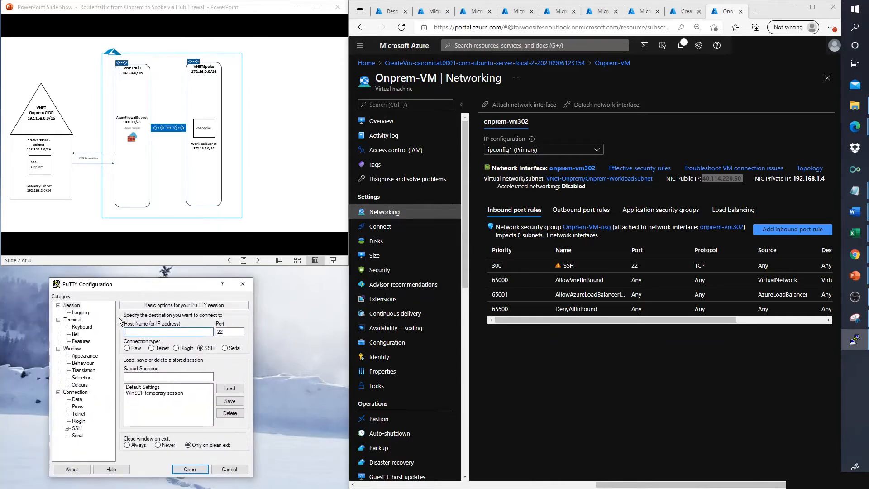
Step: Open an SSH session to 40.114.220.50 and log in as azureuser with the account password
{"action": "key", "text": "ctrl+v"}
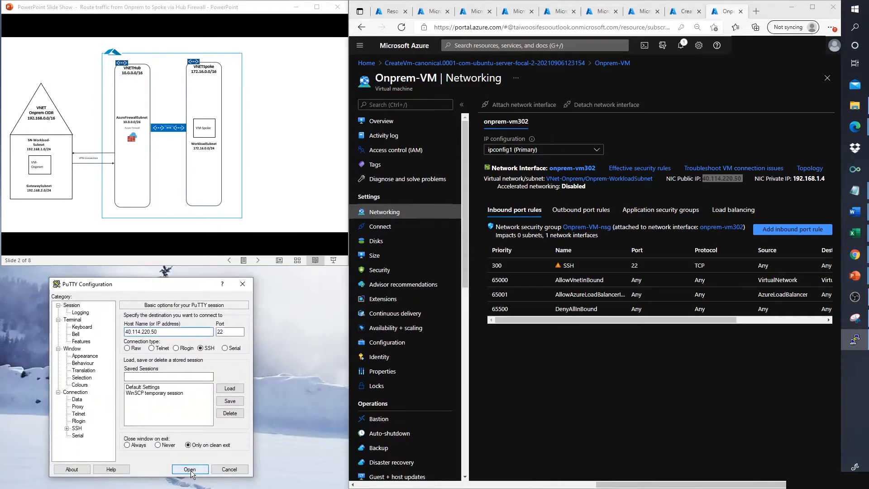
{"action": "left_click", "coordinate": [190, 469]}
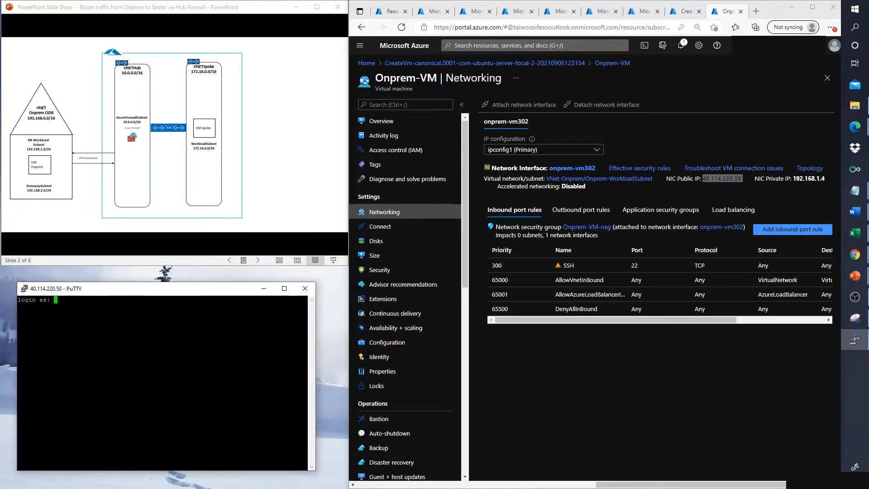
{"action": "type", "text": "azureuser"}
{"action": "key", "text": "Return"}
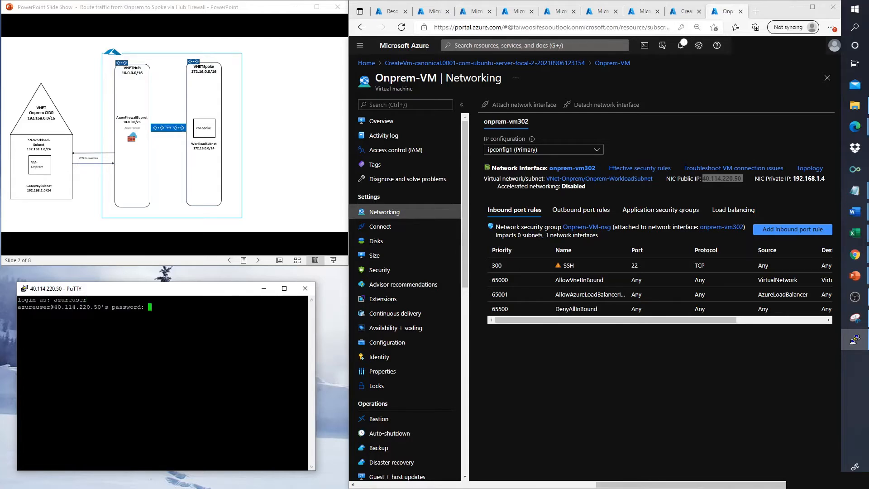
{"action": "key", "text": "Return"}
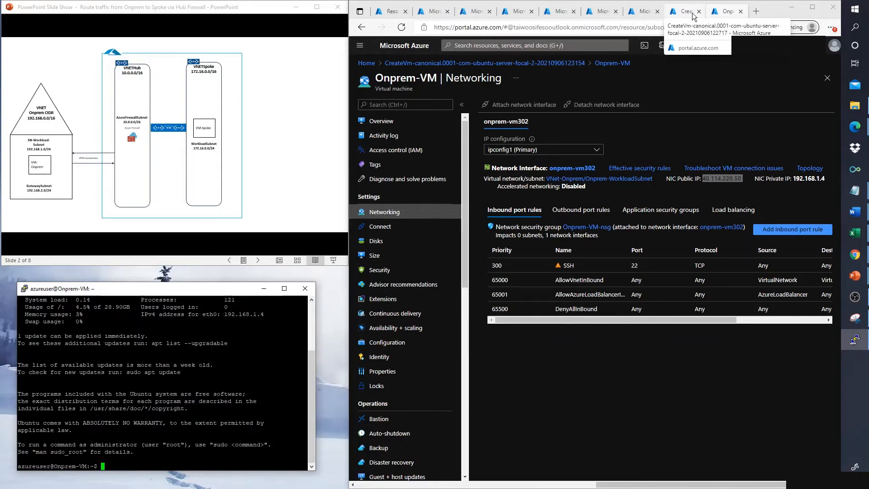
Step: Open Spoke-VM's overview and select its private IP 172.16.0.4
{"action": "left_click", "coordinate": [684, 13]}
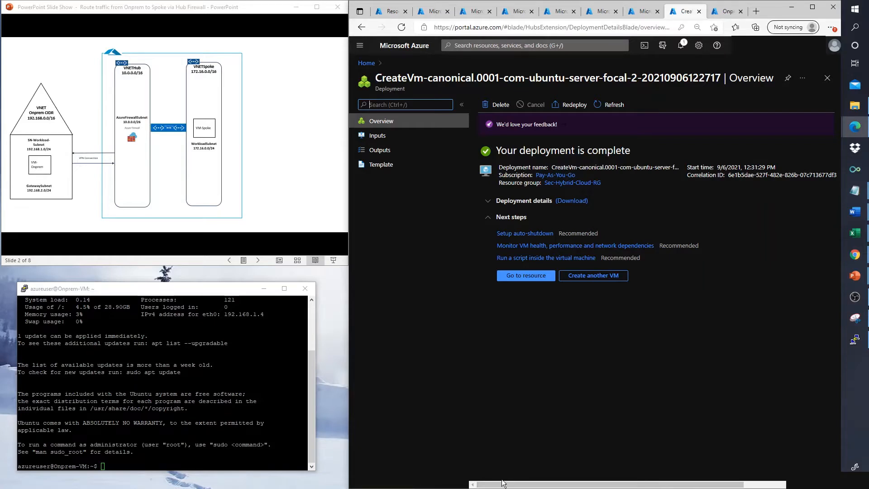
{"action": "left_click", "coordinate": [534, 277]}
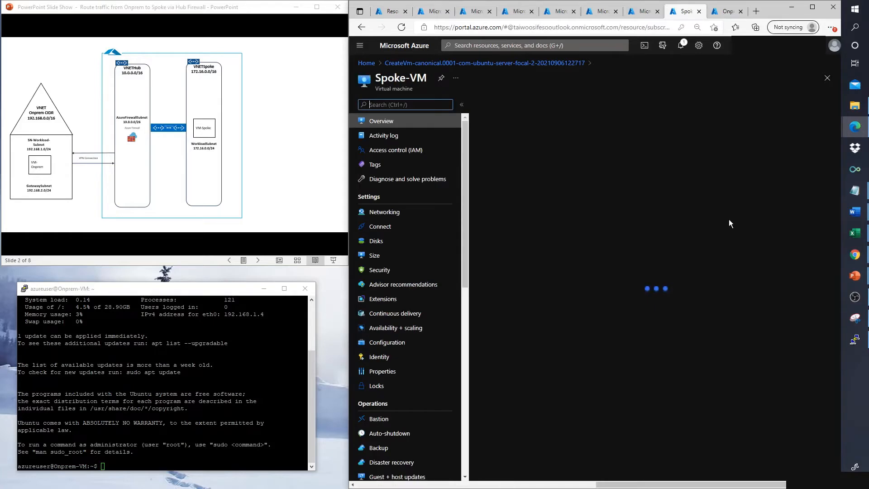
{"action": "scroll", "coordinate": [729, 219], "scroll_direction": "down", "scroll_amount": 3}
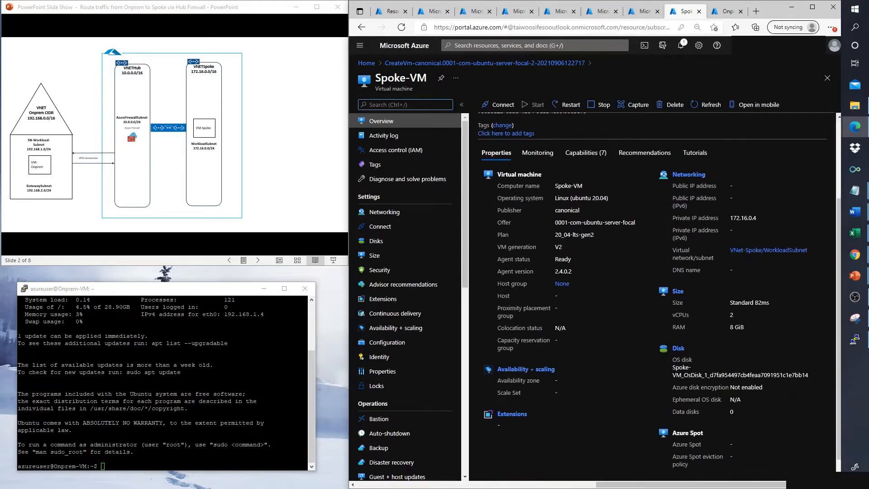
{"action": "left_click_drag", "start_coordinate": [758, 217], "coordinate": [729, 218]}
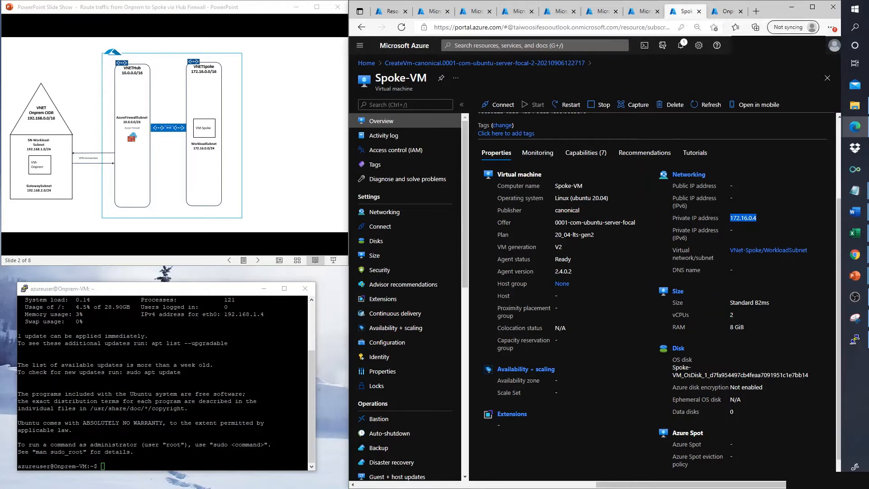
{"action": "left_click", "coordinate": [123, 458]}
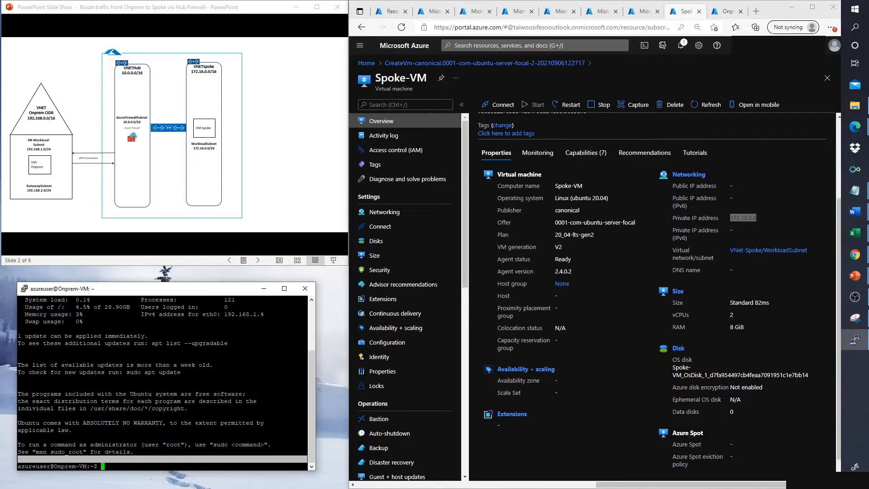
{"action": "type", "text": "ssh azureuser@172.16.0.4"}
{"action": "key", "text": "Return"}
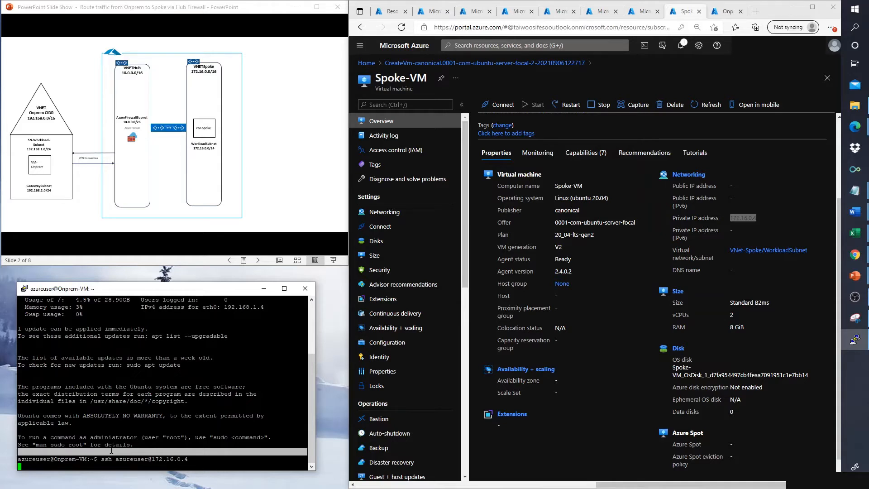
Step: Compare the VPN-Hub and VPN-Onprem gateway deployments, ending on the completed VPN-Hub deployment
{"action": "left_click", "coordinate": [640, 12]}
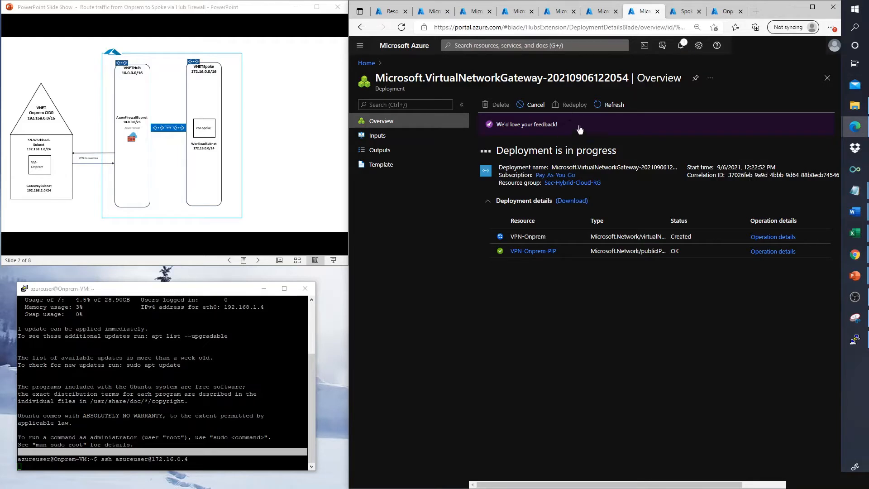
{"action": "left_click", "coordinate": [597, 13]}
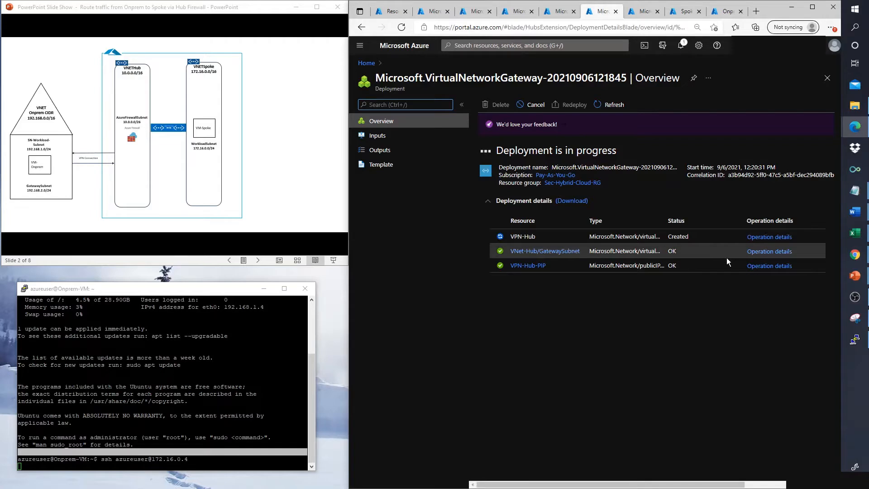
{"action": "left_click", "coordinate": [642, 11]}
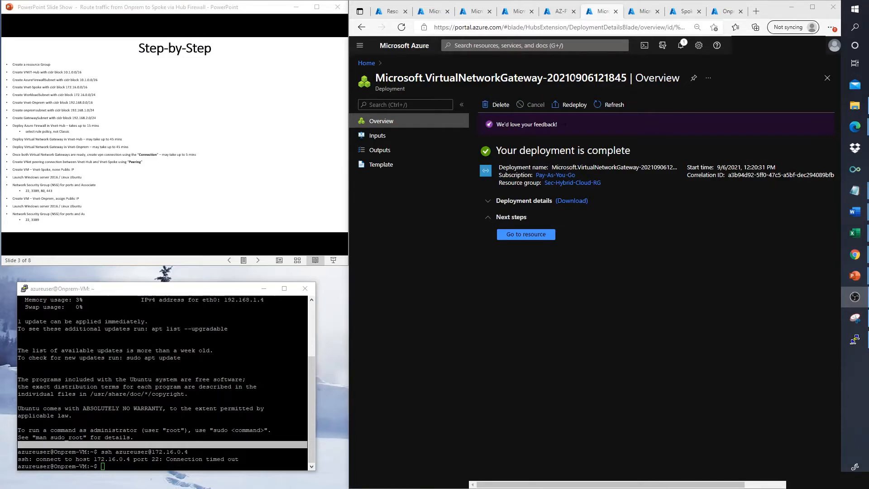
{"action": "left_click", "coordinate": [642, 13]}
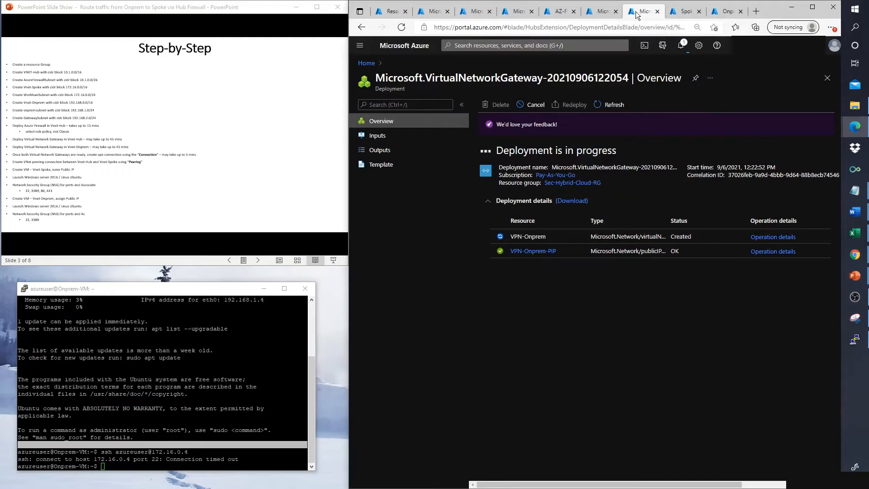
{"action": "left_click", "coordinate": [602, 12]}
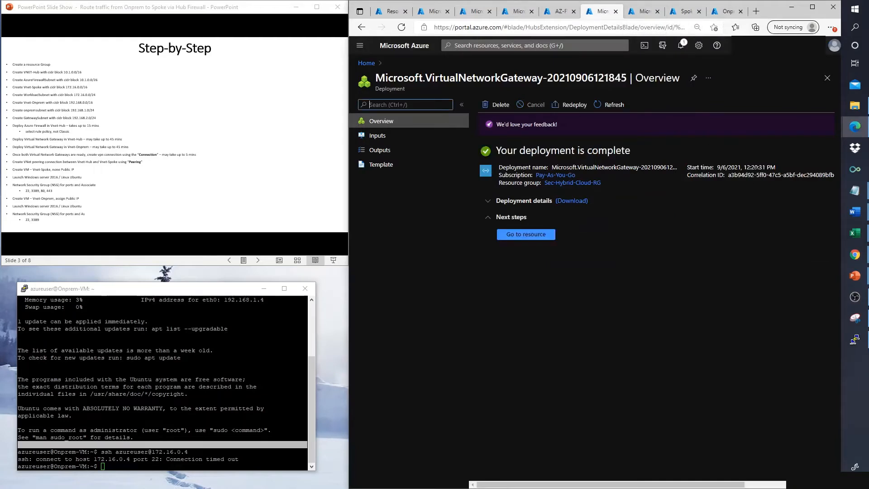
{"action": "left_click", "coordinate": [638, 12]}
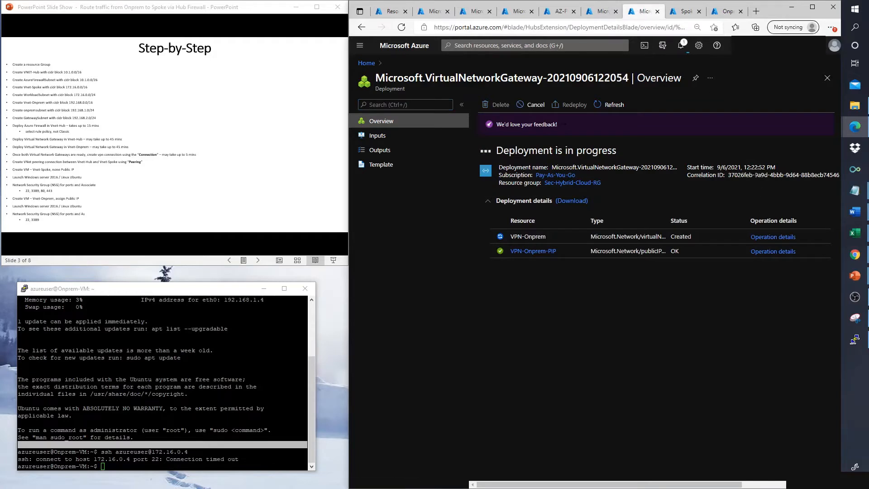
{"action": "left_click", "coordinate": [589, 14]}
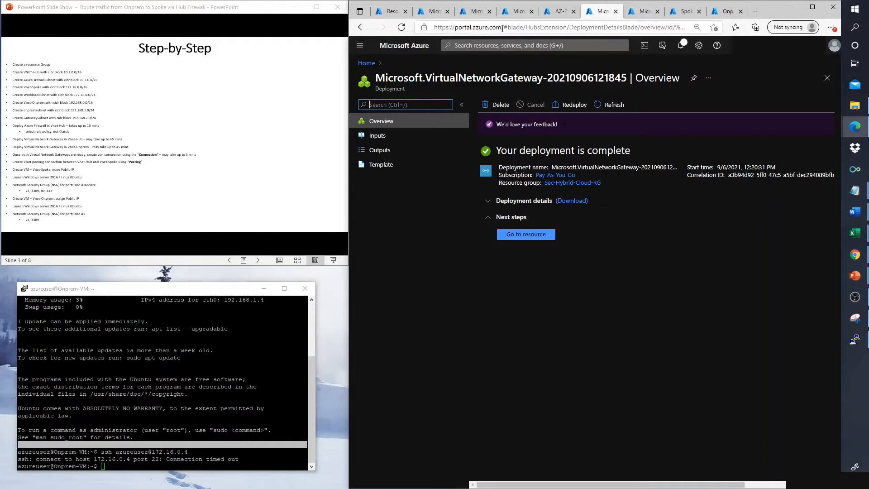
Step: Add a new connection on the VPN-Hub gateway named HUb-to-Onprem
{"action": "left_click", "coordinate": [526, 235]}
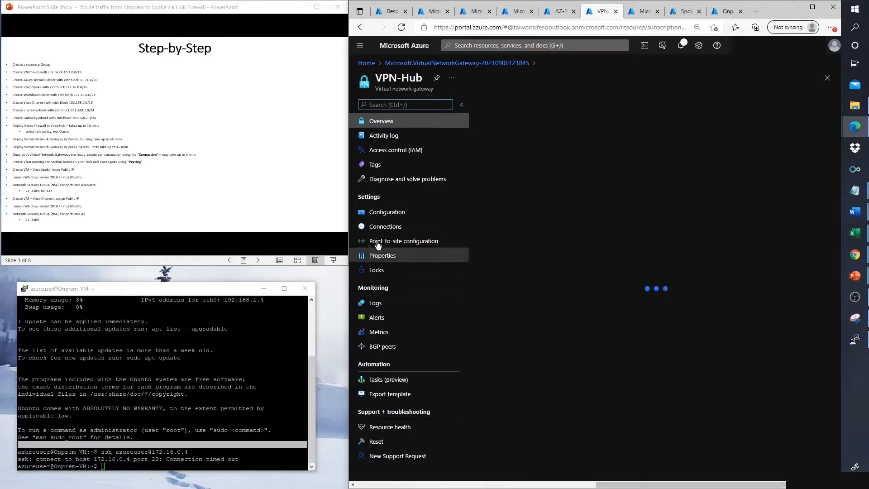
{"action": "left_click", "coordinate": [383, 228]}
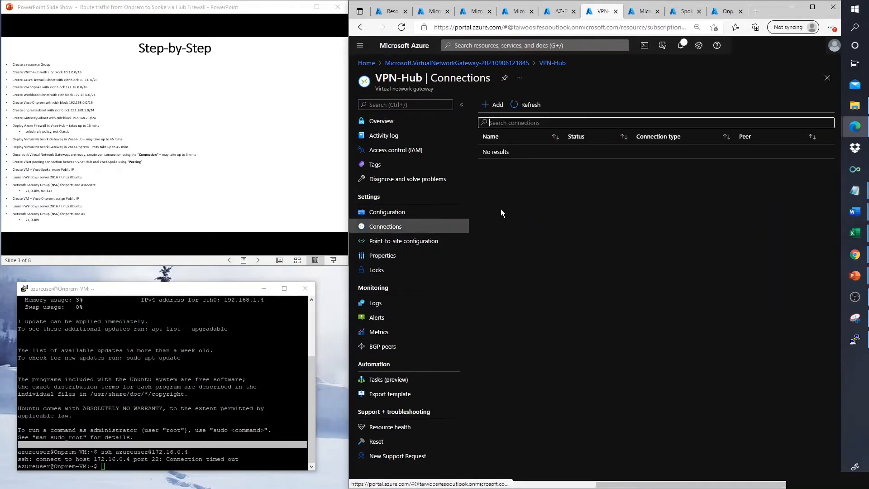
{"action": "left_click", "coordinate": [498, 107]}
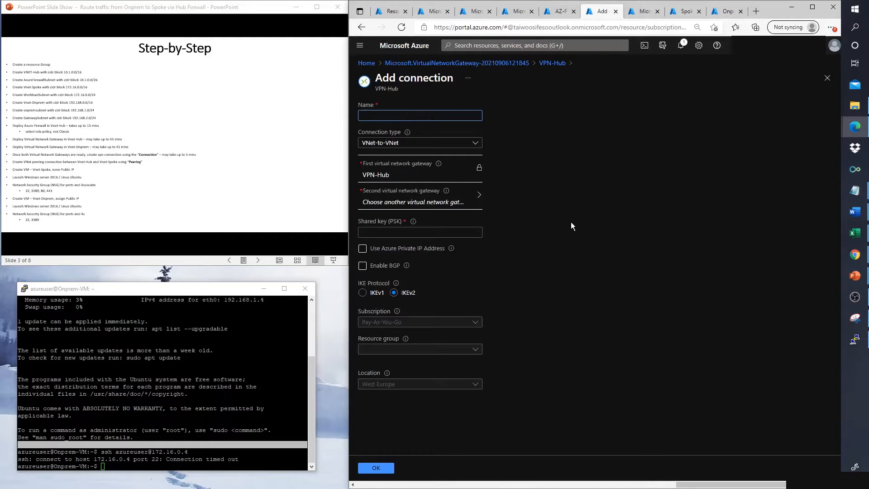
{"action": "type", "text": "HUb-to-"}
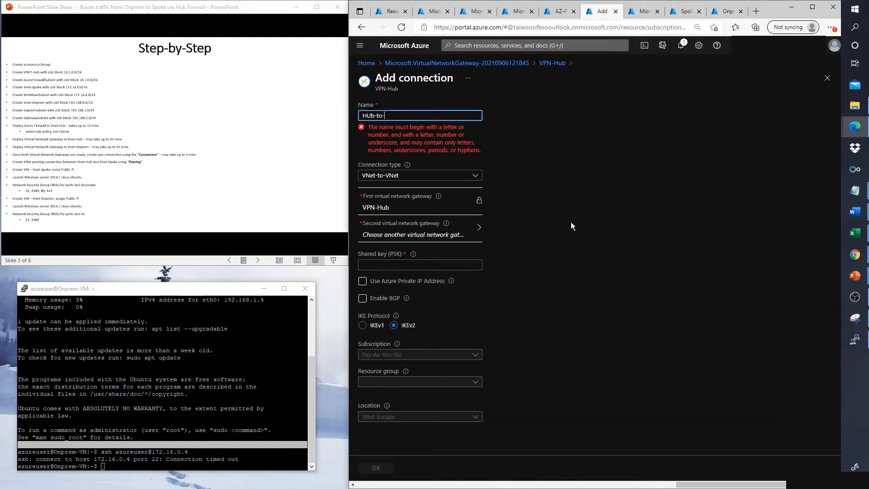
{"action": "type", "text": "Onprem"}
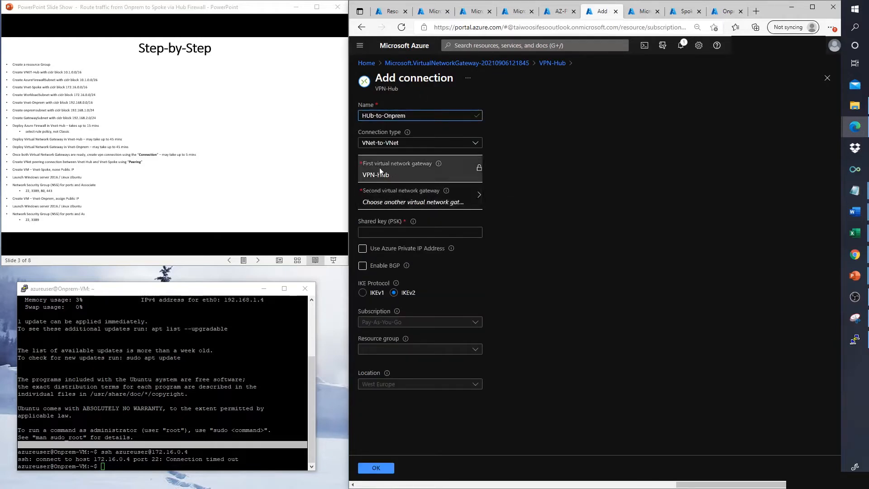
Step: Choose VPN-Onprem as the second gateway, enter and copy a shared key, and create it
{"action": "left_click", "coordinate": [479, 199]}
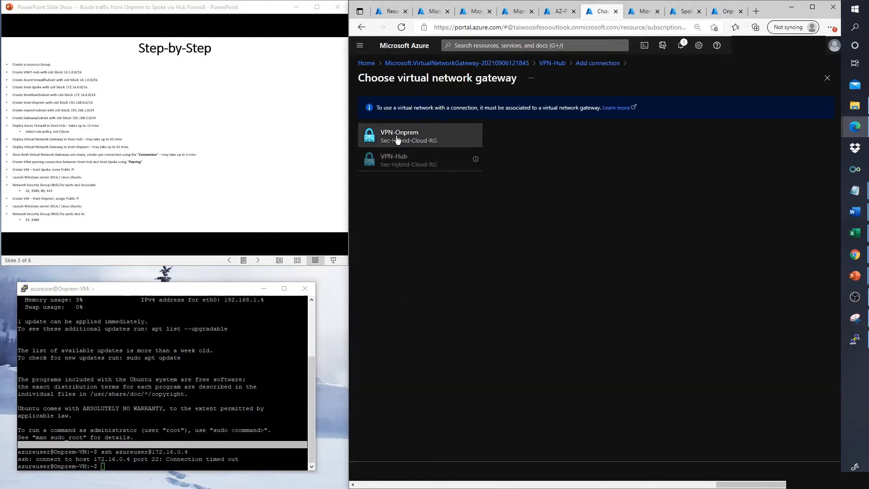
{"action": "left_click", "coordinate": [397, 138]}
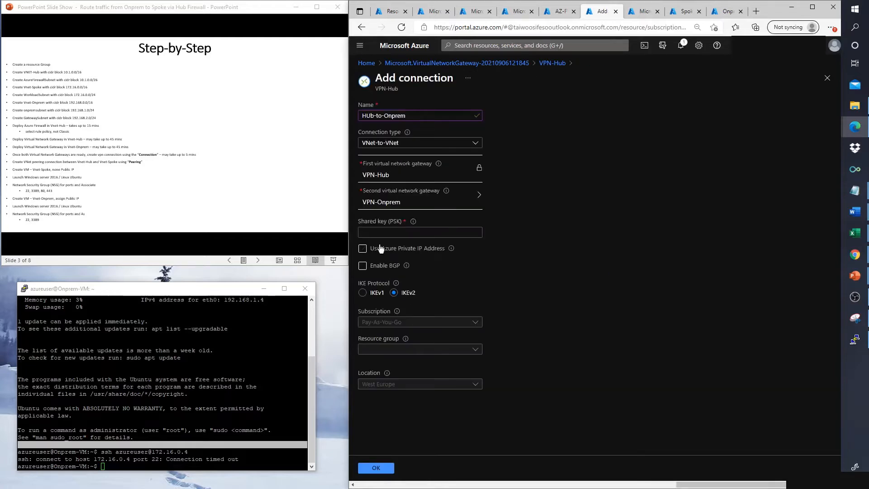
{"action": "left_click", "coordinate": [382, 232]}
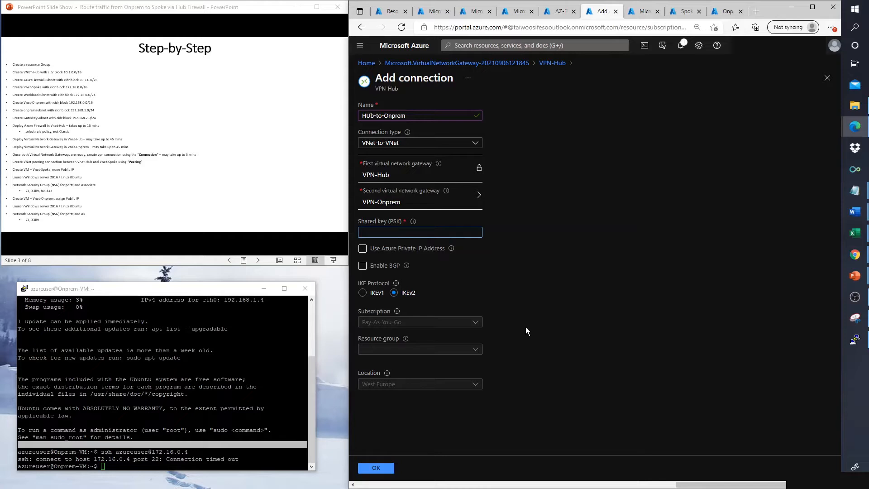
{"action": "type", "text": "ABCDE12345"}
{"action": "key", "text": "ctrl+a"}
{"action": "key", "text": "ctrl+c"}
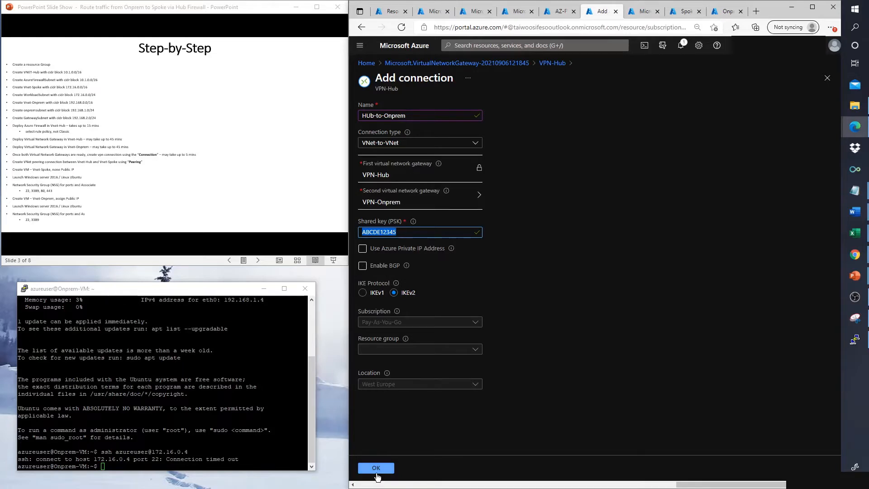
{"action": "left_click", "coordinate": [382, 468]}
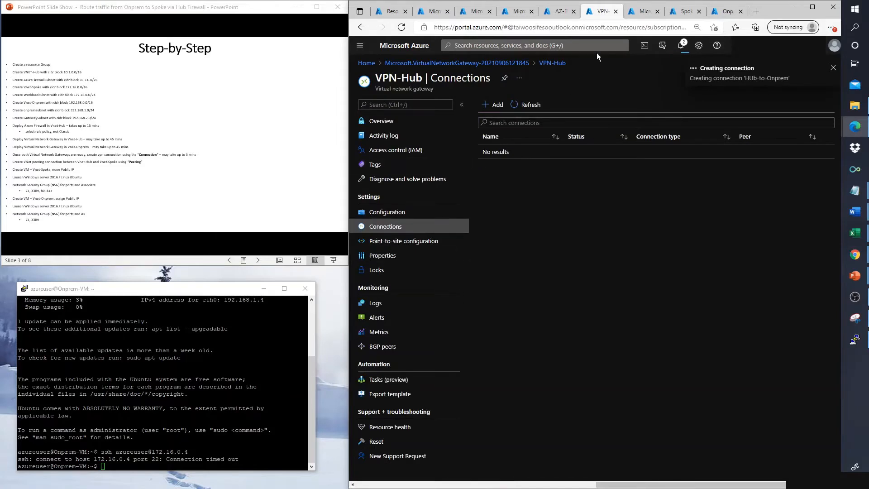
Step: Open the VPN-Onprem gateway's connections and start a new connection
{"action": "left_click", "coordinate": [638, 13]}
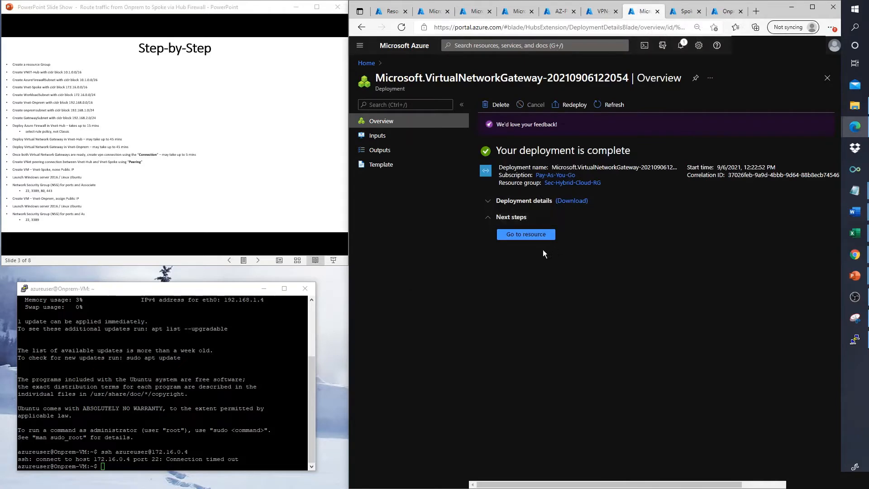
{"action": "left_click", "coordinate": [518, 235]}
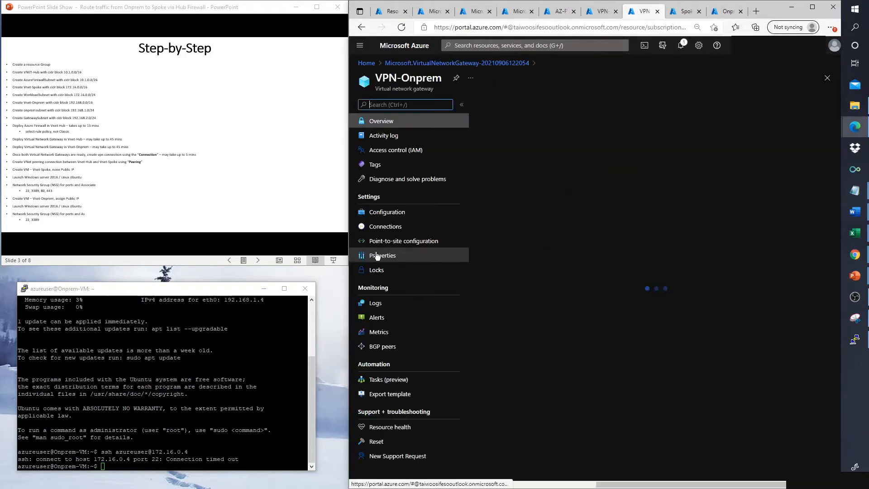
{"action": "left_click", "coordinate": [370, 228]}
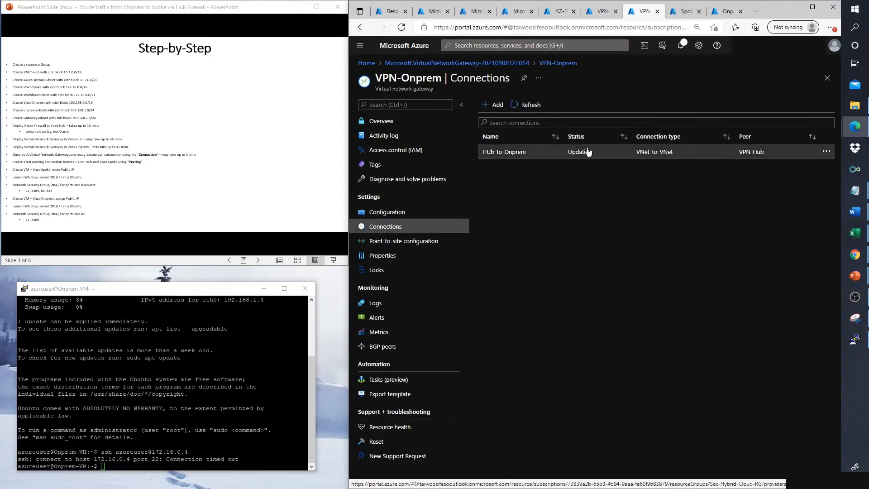
{"action": "left_click", "coordinate": [493, 105]}
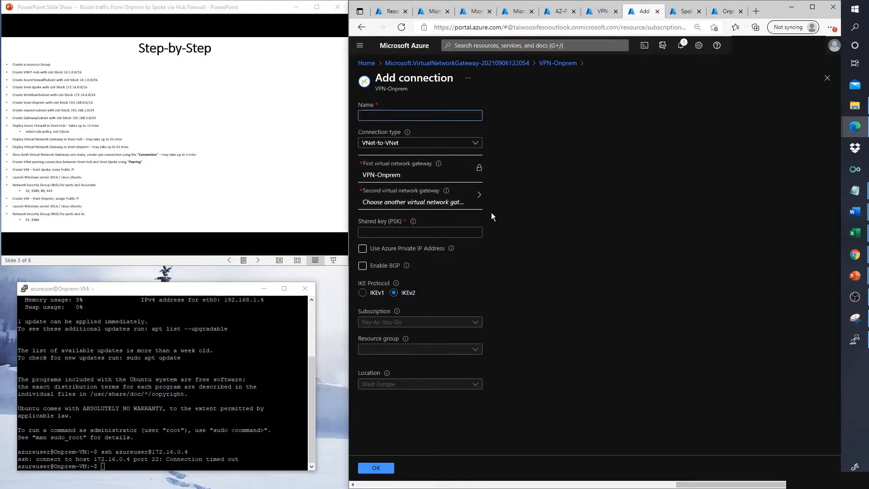
Step: Name the connection Onprem-to-Hub, pick VPN-Hub as second gateway, and paste the same shared key
{"action": "type", "text": "Onprem-to-"}
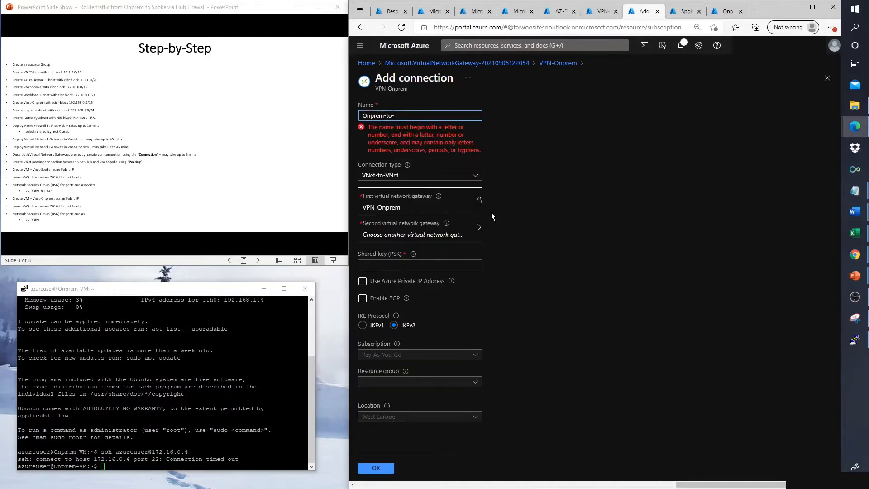
{"action": "type", "text": "Hub"}
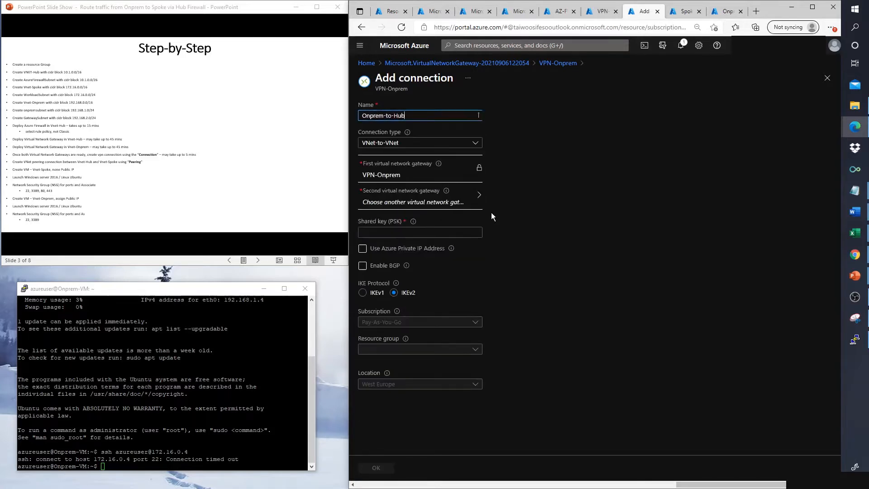
{"action": "left_click", "coordinate": [471, 189]}
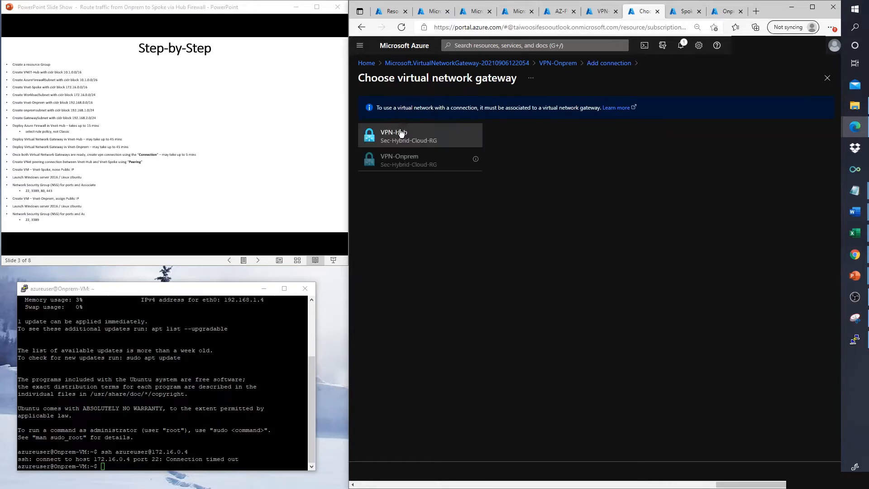
{"action": "left_click", "coordinate": [409, 136]}
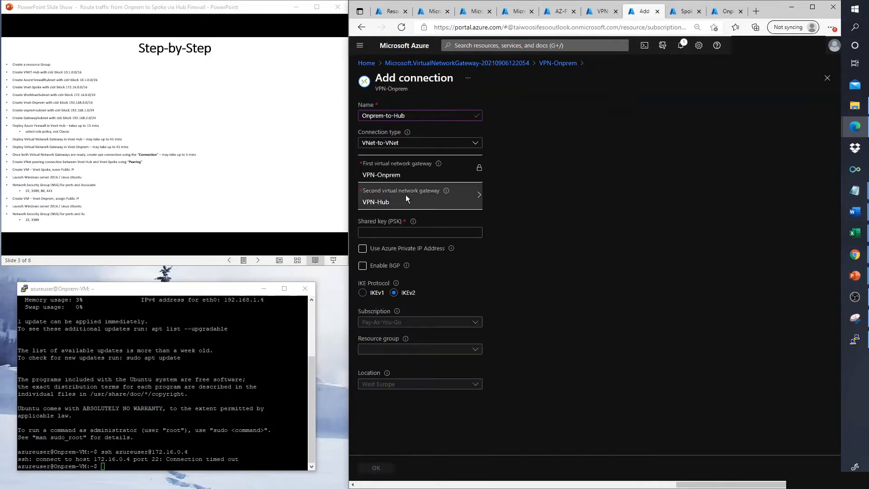
{"action": "left_click", "coordinate": [386, 232]}
{"action": "key", "text": "ctrl+v"}
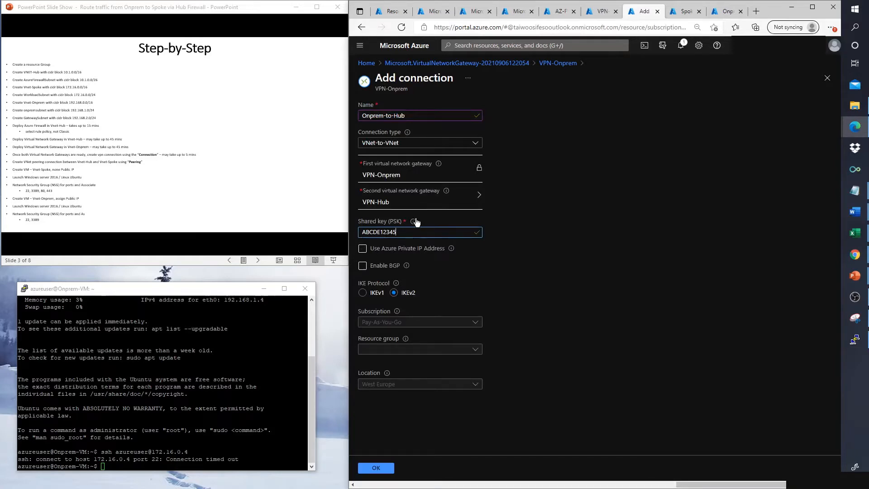
{"action": "mouse_move", "coordinate": [414, 224]}
Step: Create Onprem-to-Hub, then rerun the ssh command to 172.16.0.4 in PuTTY
{"action": "left_click", "coordinate": [377, 467]}
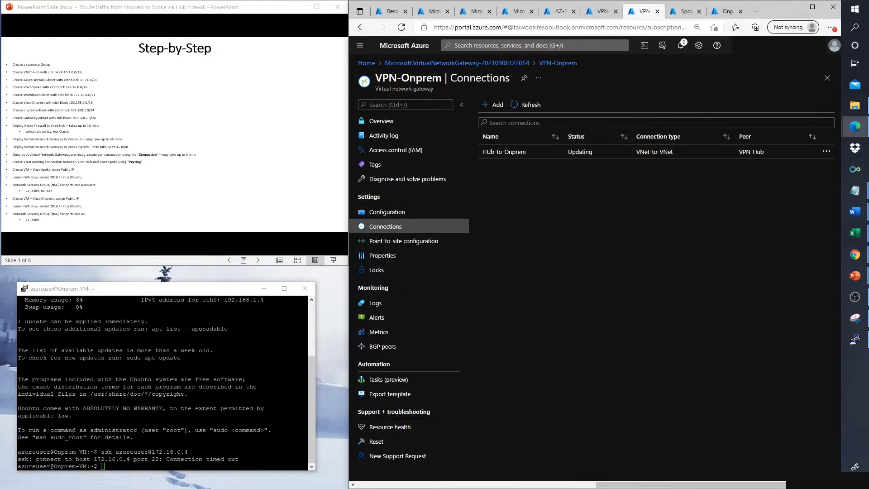
{"action": "left_click", "coordinate": [854, 339]}
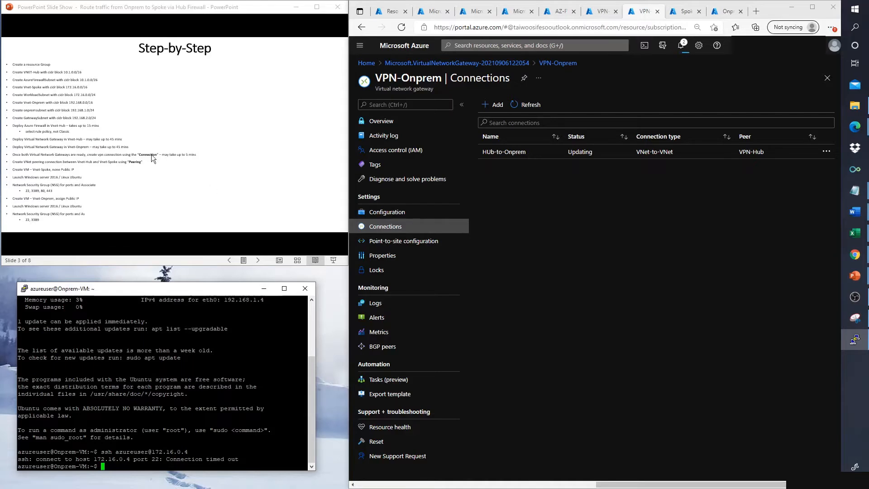
{"action": "scroll", "coordinate": [153, 158], "scroll_direction": "up", "scroll_amount": 1}
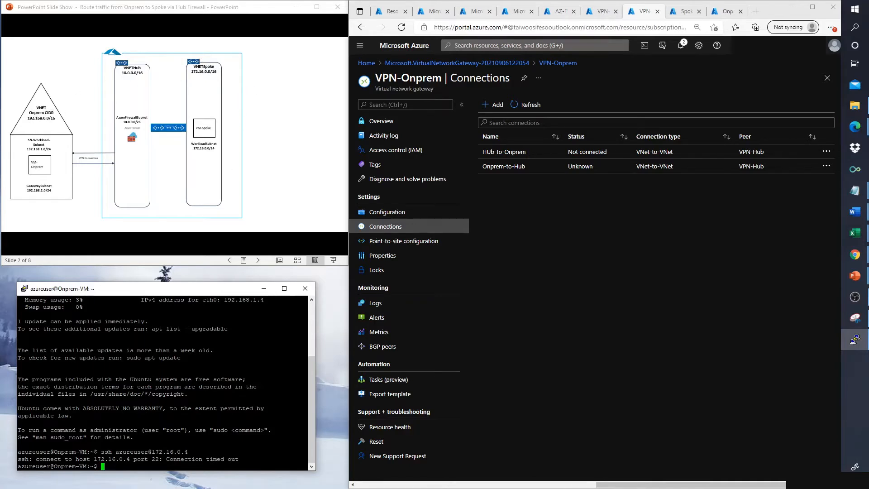
{"action": "key", "text": "Up"}
{"action": "key", "text": "Return"}
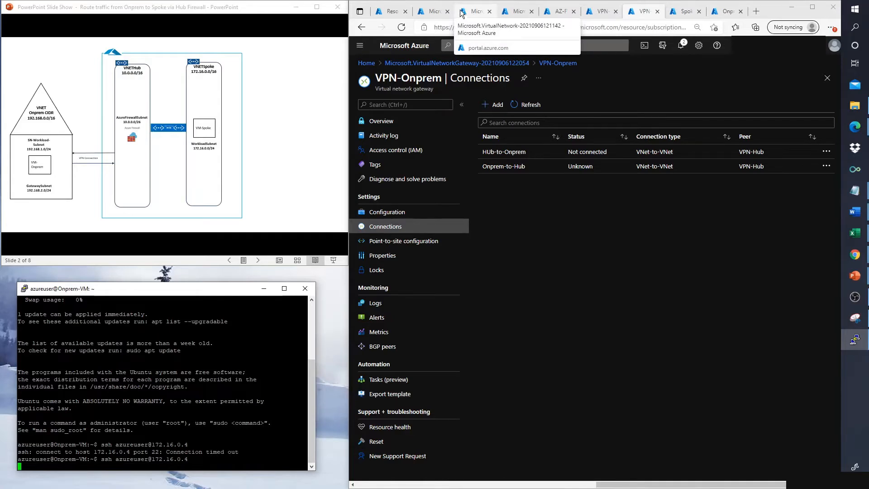
Step: Go to the deployed VNet-Hub network's empty Peerings list and start adding a peering
{"action": "left_click", "coordinate": [432, 12]}
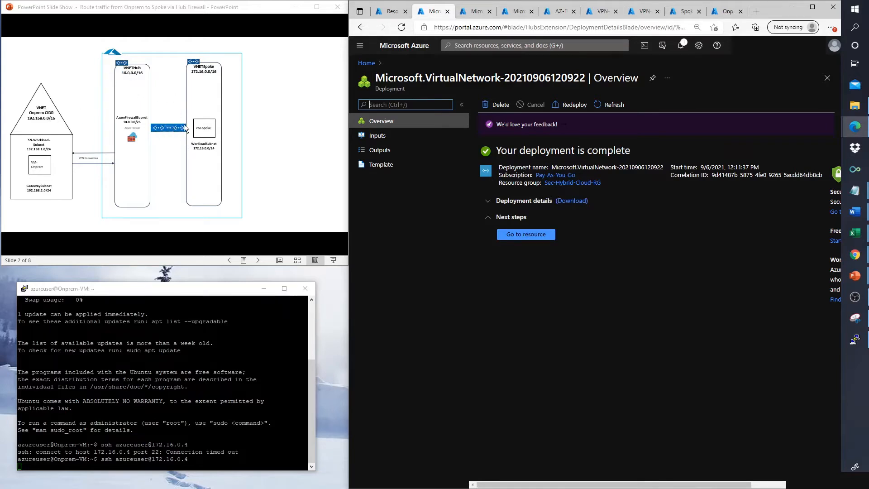
{"action": "left_click", "coordinate": [538, 235]}
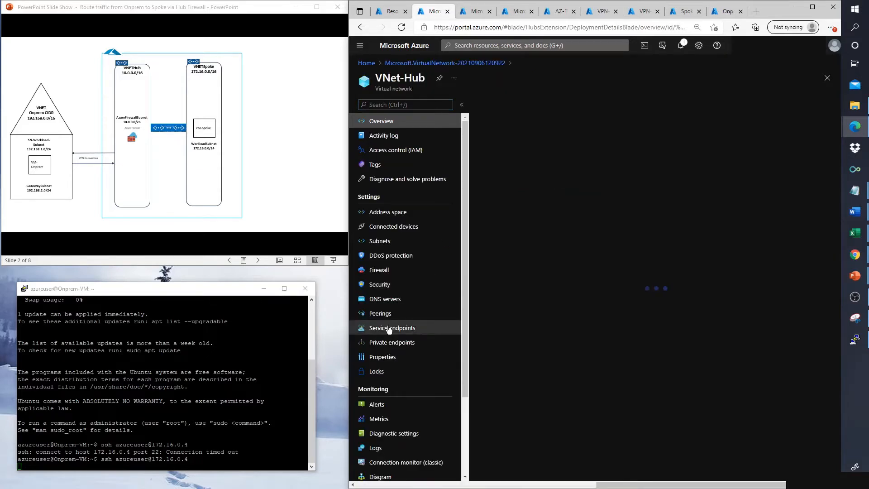
{"action": "left_click", "coordinate": [382, 313]}
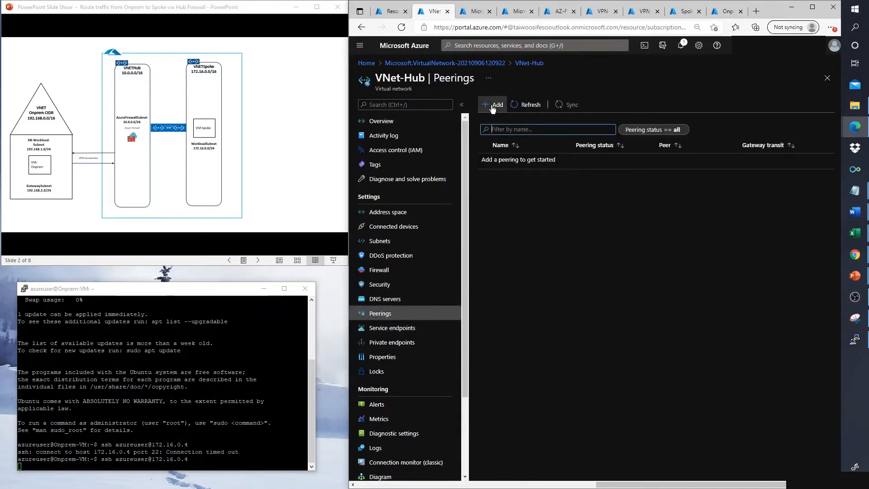
{"action": "left_click", "coordinate": [493, 106]}
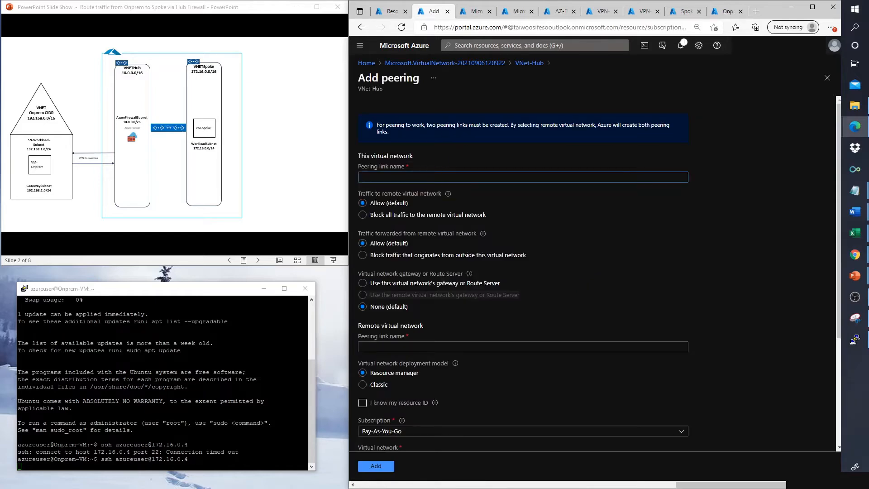
Step: Name the local peering link Hub-to-spoke and the remote link Spoke-to-hub
{"action": "type", "text": "Hub-to-spoke"}
{"action": "left_click", "coordinate": [404, 346]}
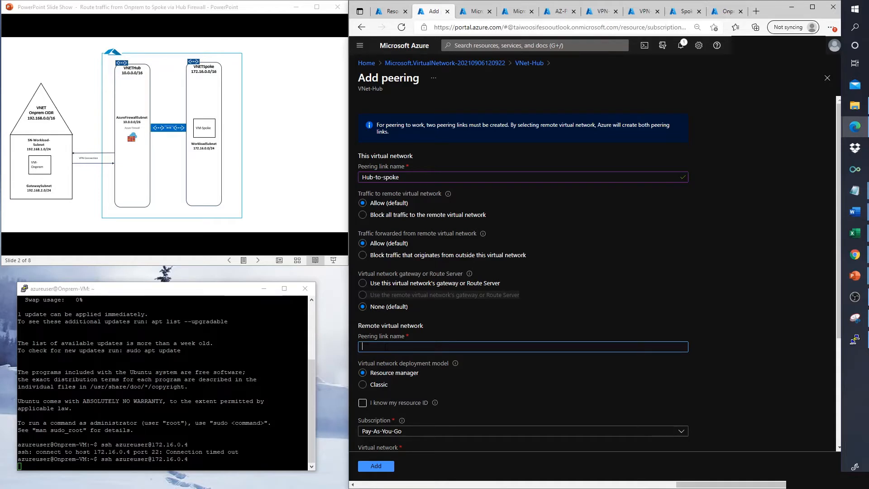
{"action": "type", "text": "Spoke-tco-"}
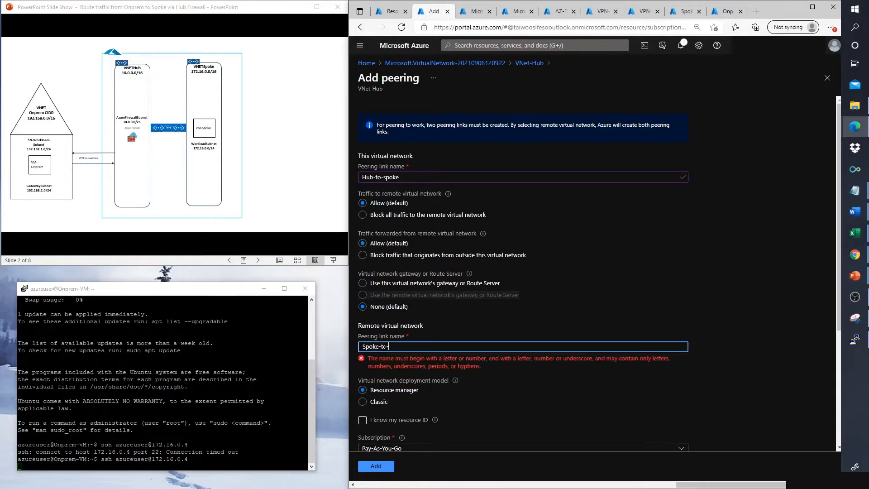
{"action": "type", "text": "hub"}
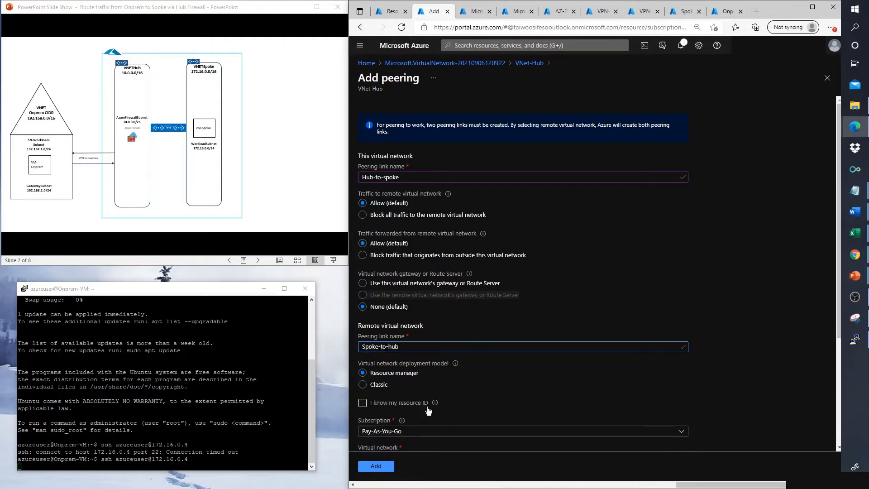
Step: Peer with VNet-Spoke: the hub shares its gateway and the spoke uses the remote gateway
{"action": "scroll", "coordinate": [431, 411], "scroll_direction": "down", "scroll_amount": 1}
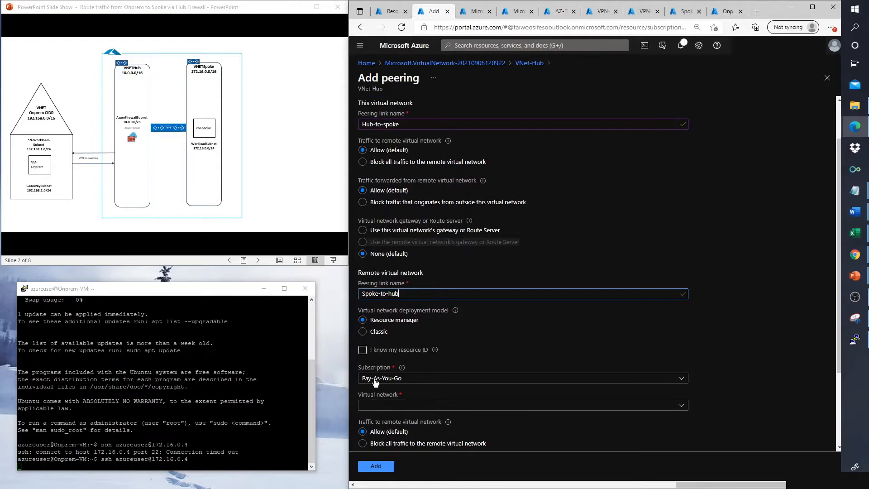
{"action": "left_click", "coordinate": [379, 407]}
{"action": "scroll", "coordinate": [379, 456], "scroll_direction": "down", "scroll_amount": 1}
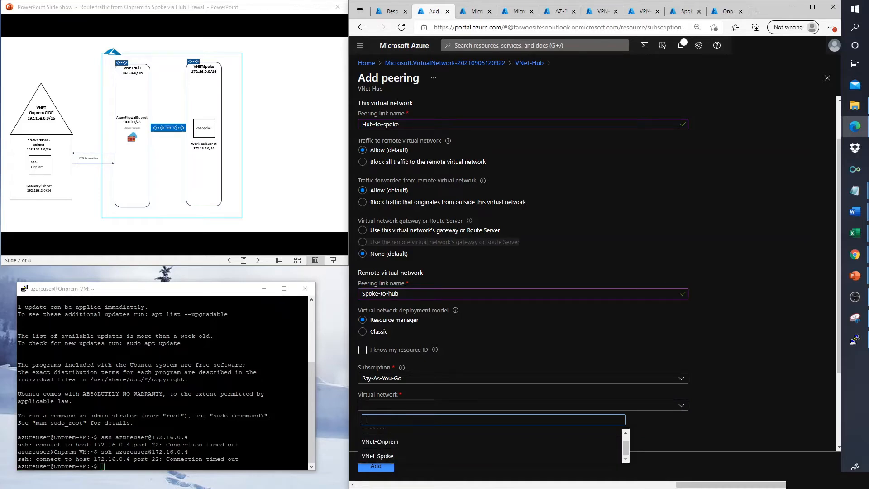
{"action": "left_click", "coordinate": [378, 456]}
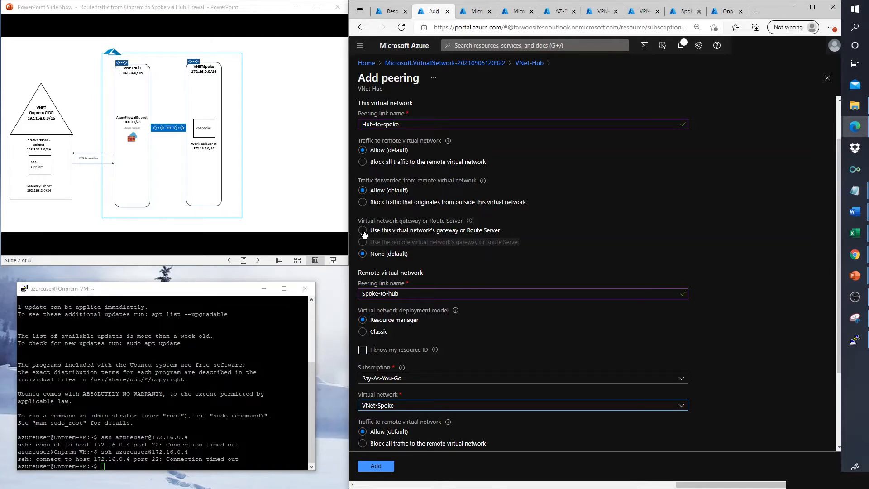
{"action": "left_click", "coordinate": [363, 231]}
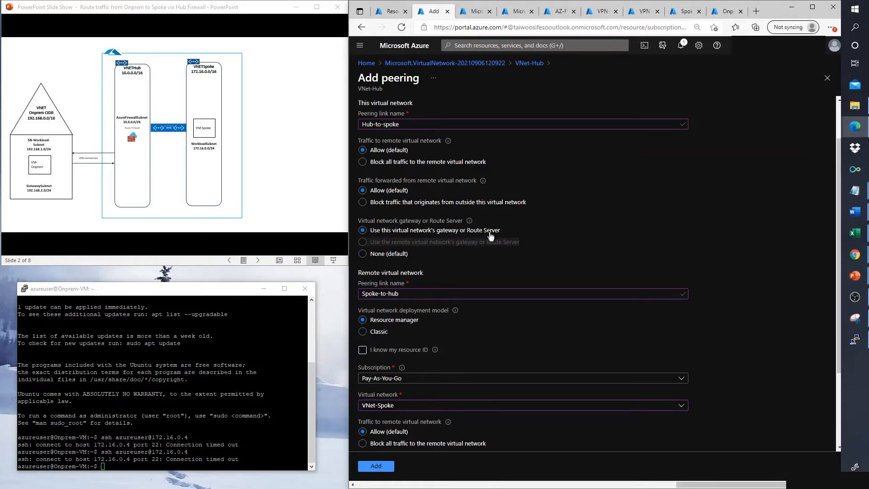
{"action": "scroll", "coordinate": [430, 260], "scroll_direction": "down", "scroll_amount": 3}
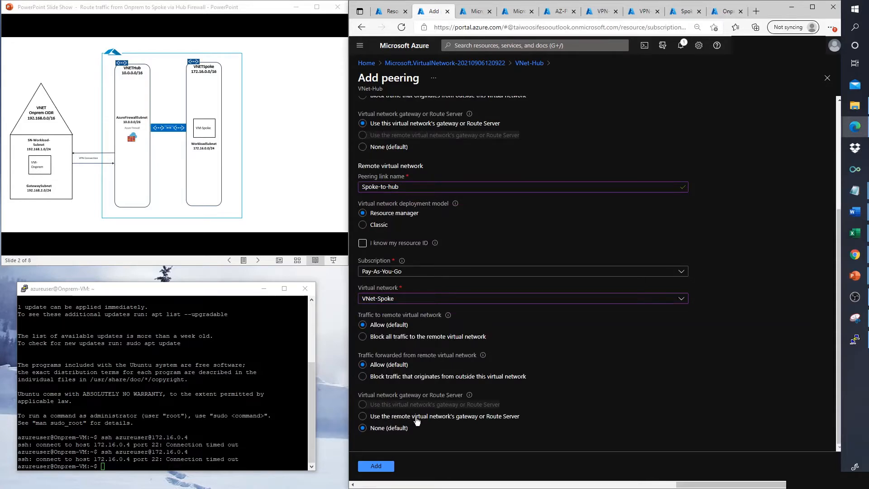
{"action": "left_click", "coordinate": [362, 416]}
Step: Add the Hub-to-spoke peering, ping 172.16.0.4 from Onprem-VM, and refresh until Connected
{"action": "left_click", "coordinate": [379, 466]}
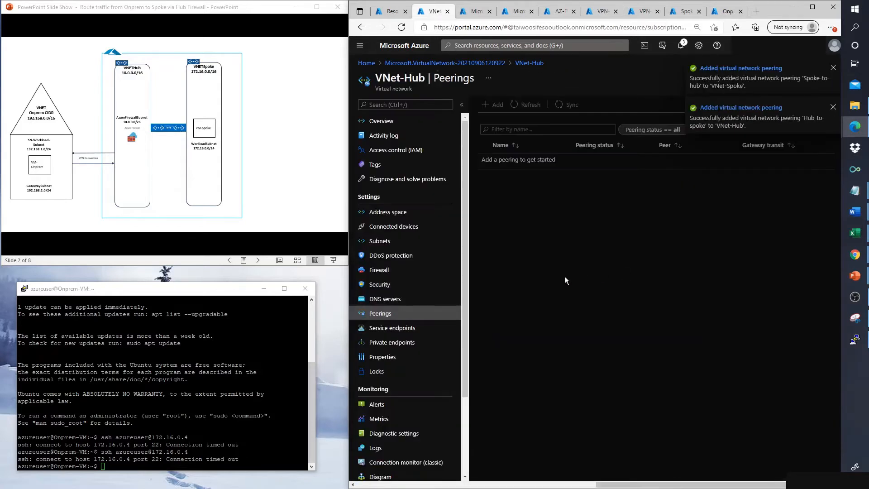
{"action": "left_click", "coordinate": [141, 161]}
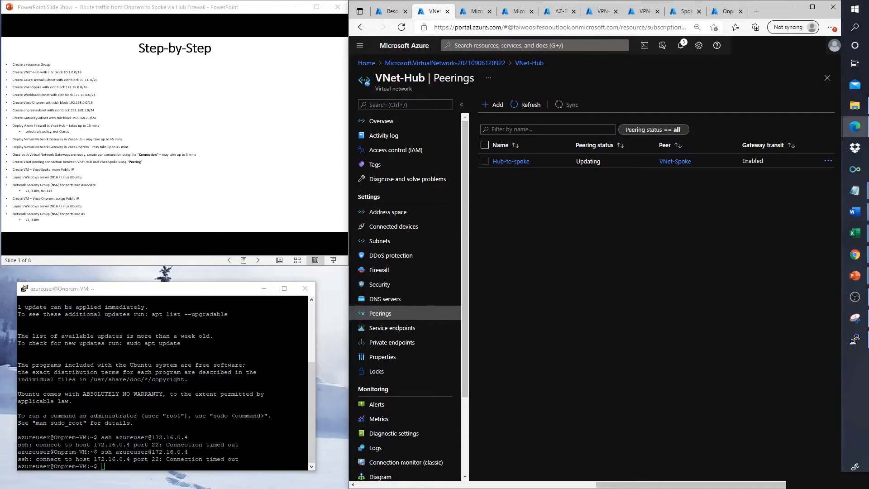
{"action": "left_click", "coordinate": [855, 339]}
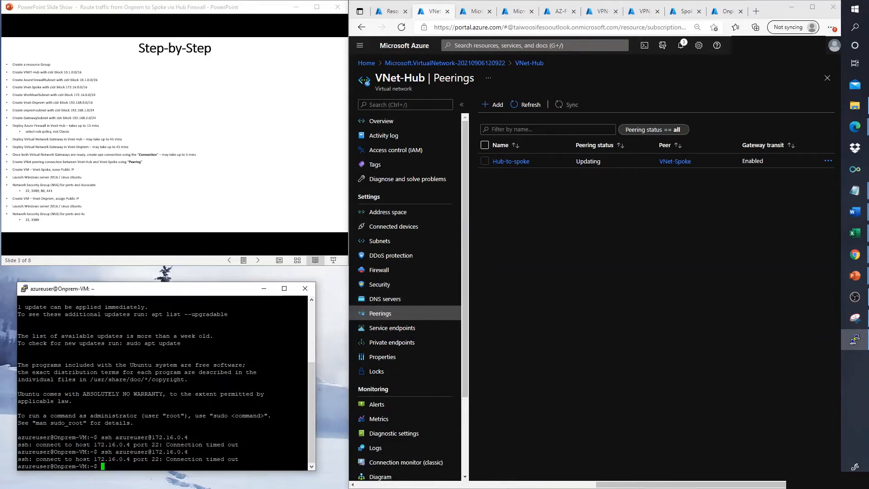
{"action": "type", "text": "ping 172.16.0.4"}
{"action": "key", "text": "Return"}
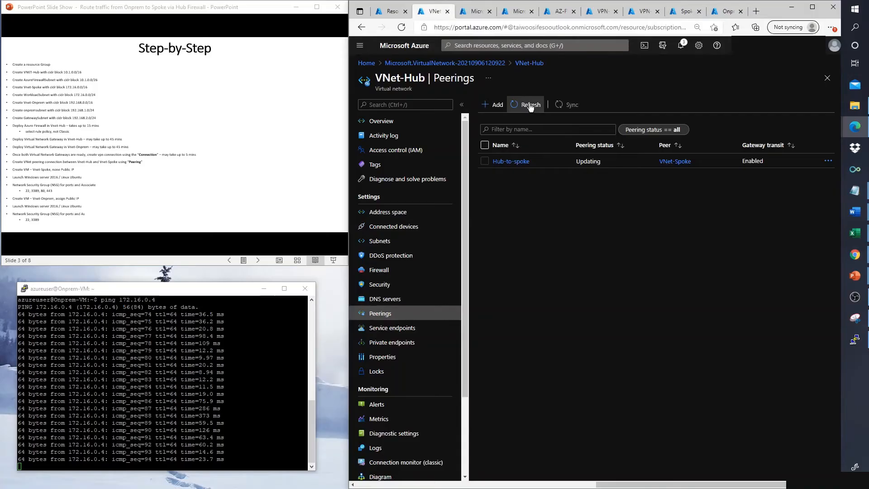
{"action": "left_click", "coordinate": [527, 105]}
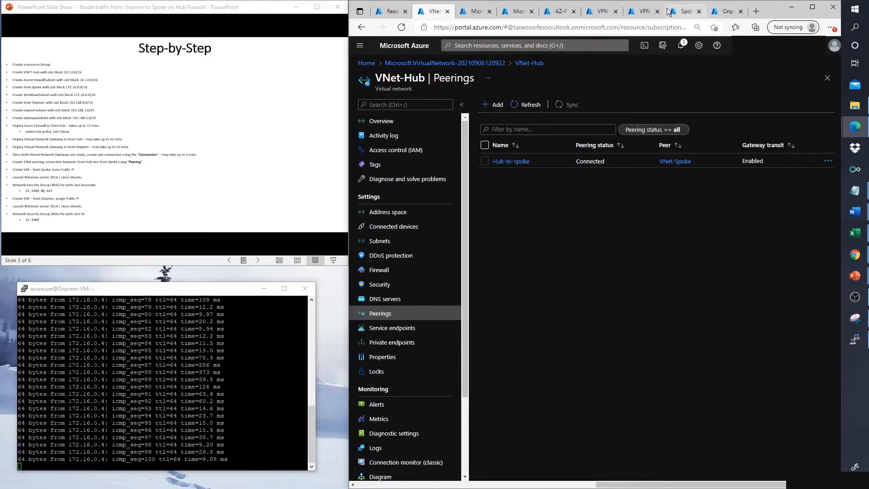
{"action": "left_click", "coordinate": [683, 11]}
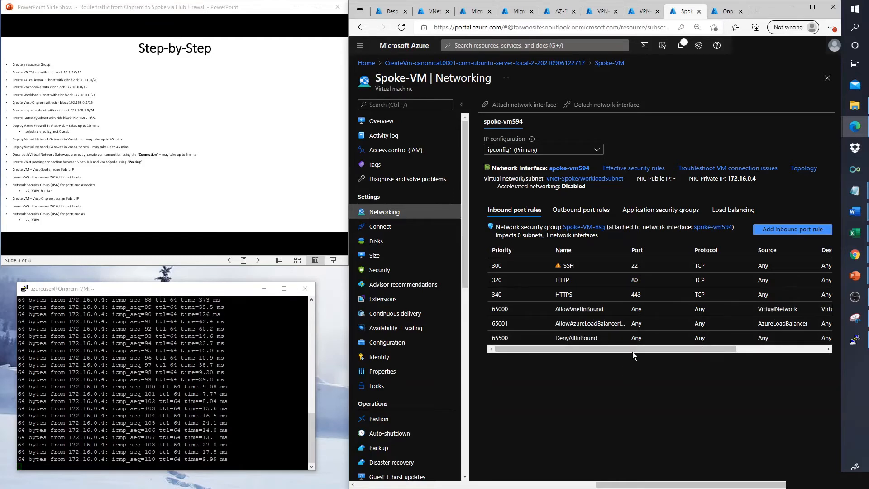
{"action": "left_click_drag", "start_coordinate": [643, 349], "coordinate": [702, 349]}
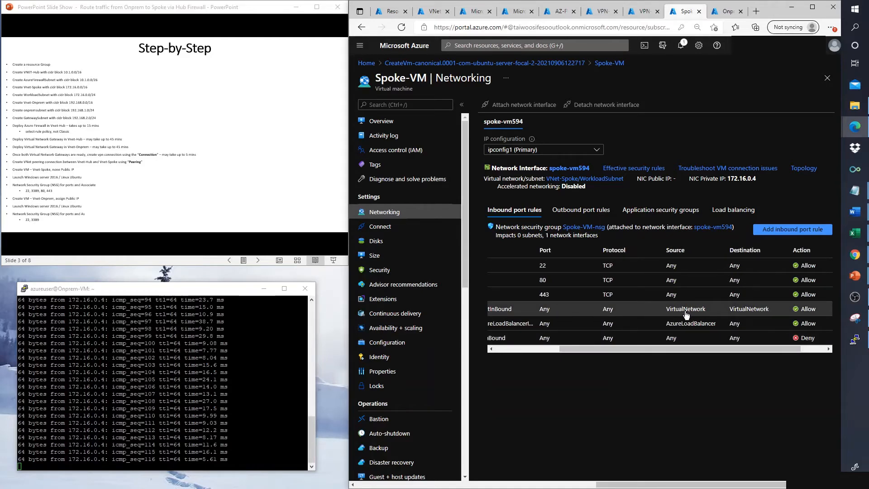
{"action": "left_click_drag", "start_coordinate": [617, 348], "coordinate": [584, 346]}
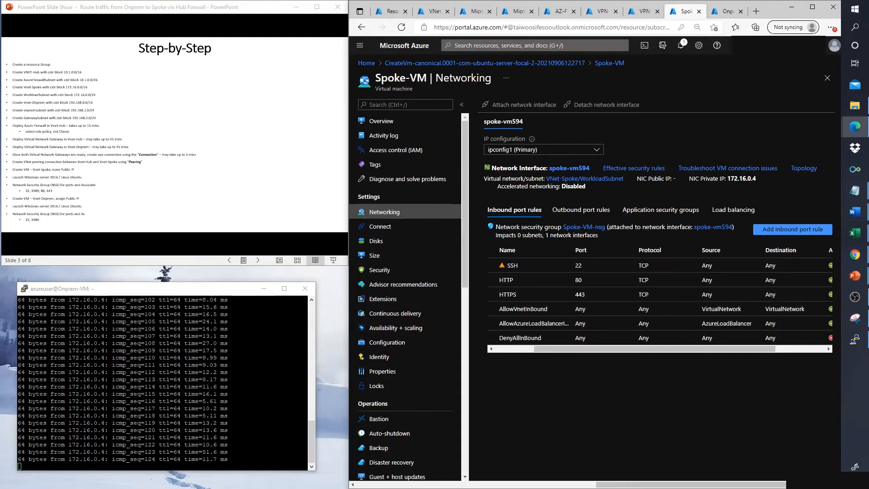
{"action": "left_click", "coordinate": [180, 451]}
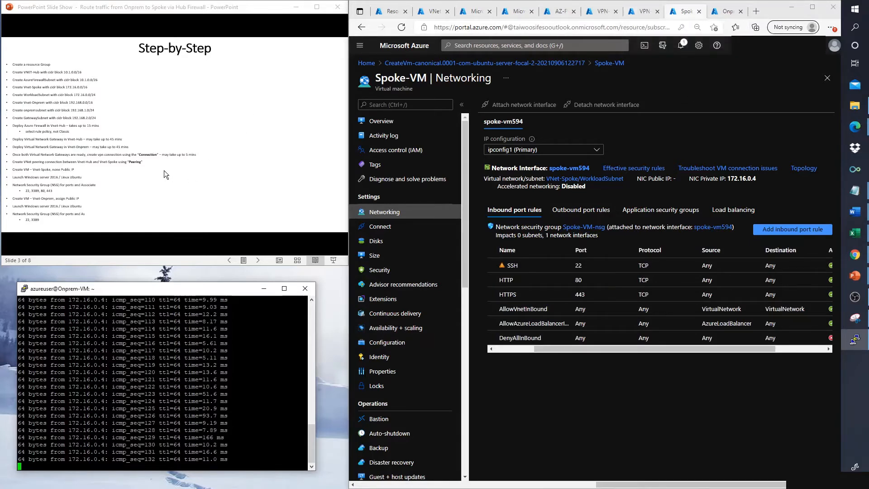
{"action": "scroll", "coordinate": [164, 171], "scroll_direction": "up", "scroll_amount": 1}
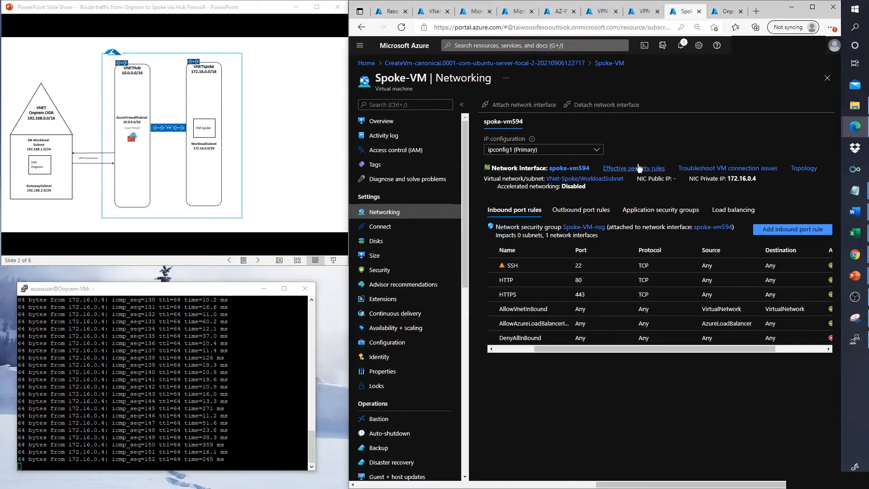
Step: Show Onprem-VM's networking page with private IP 192.168.1.4 and stop the ping to 172.16.0.4
{"action": "left_click_drag", "start_coordinate": [677, 179], "coordinate": [642, 178]}
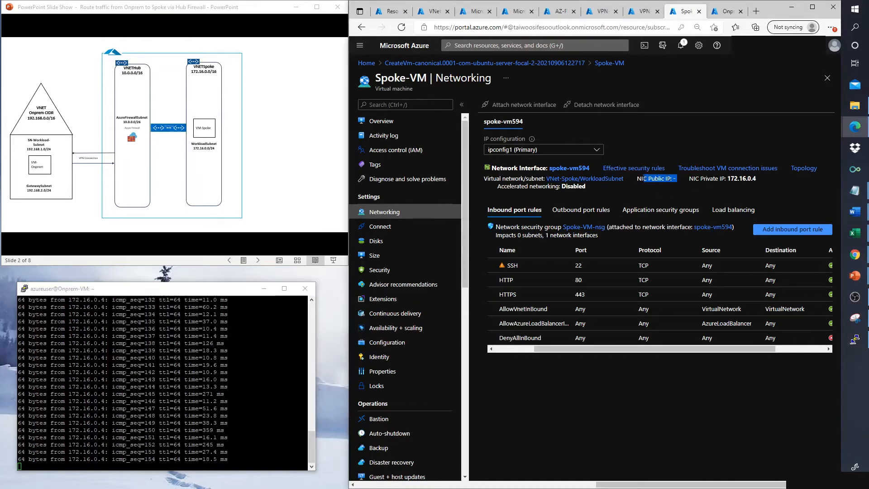
{"action": "left_click", "coordinate": [640, 179]}
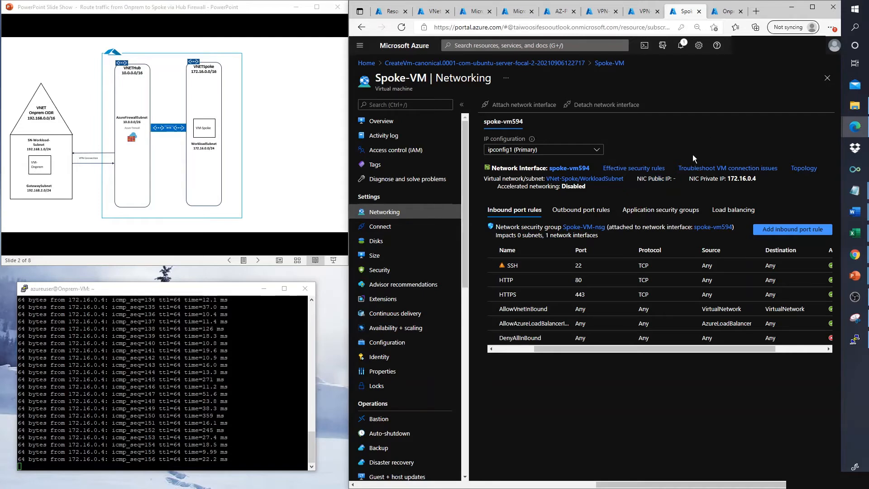
{"action": "left_click", "coordinate": [723, 14]}
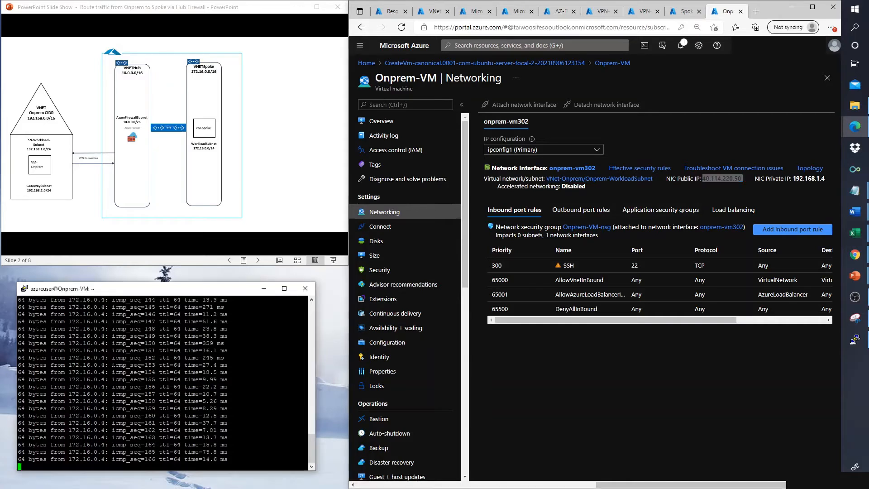
{"action": "key", "text": "alt+Tab"}
{"action": "key", "text": "ctrl+c"}
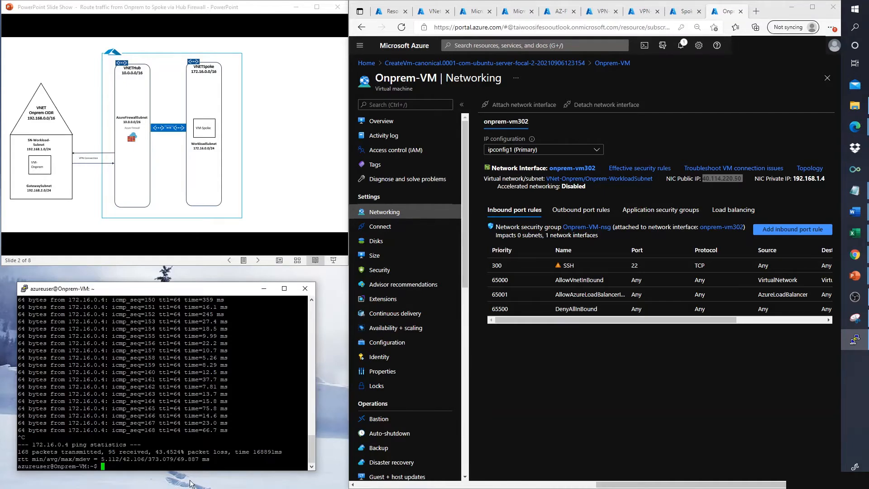
{"action": "type", "text": "ifconfig"}
{"action": "key", "text": "Return"}
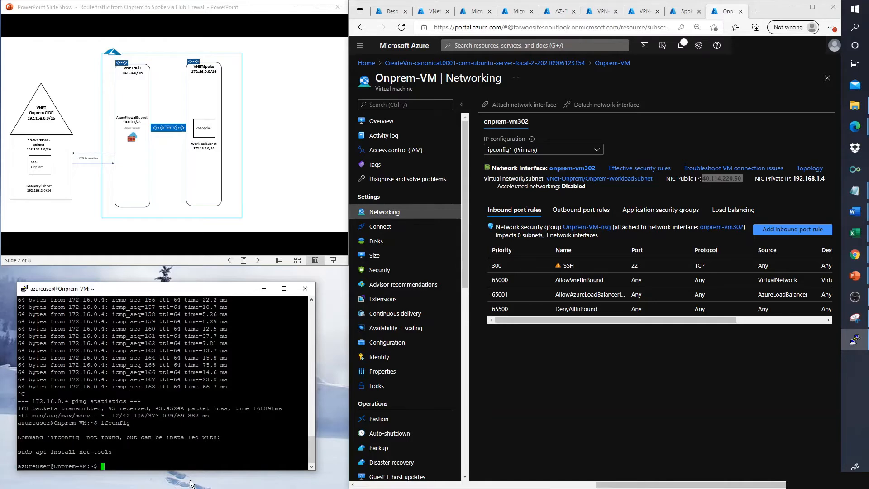
{"action": "key", "text": "Up"}
{"action": "type", "text": "/all"}
{"action": "key", "text": "Return"}
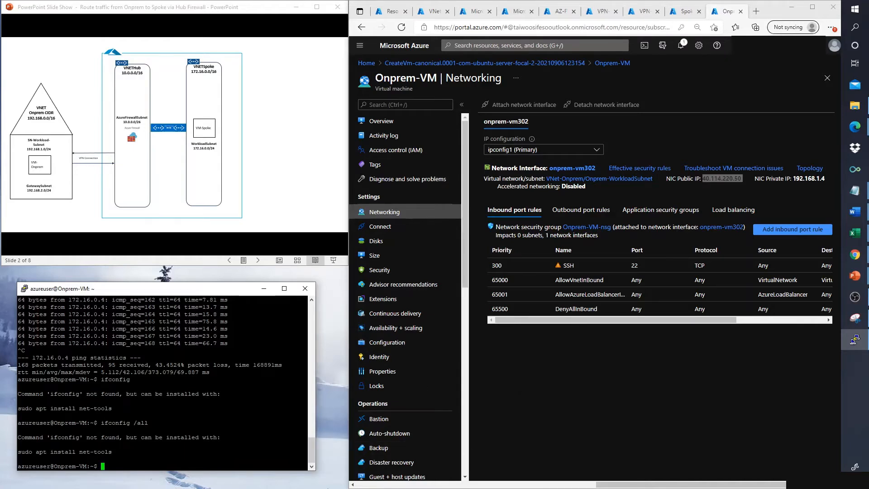
{"action": "type", "text": "ssh azureuser@172.16.0.4"}
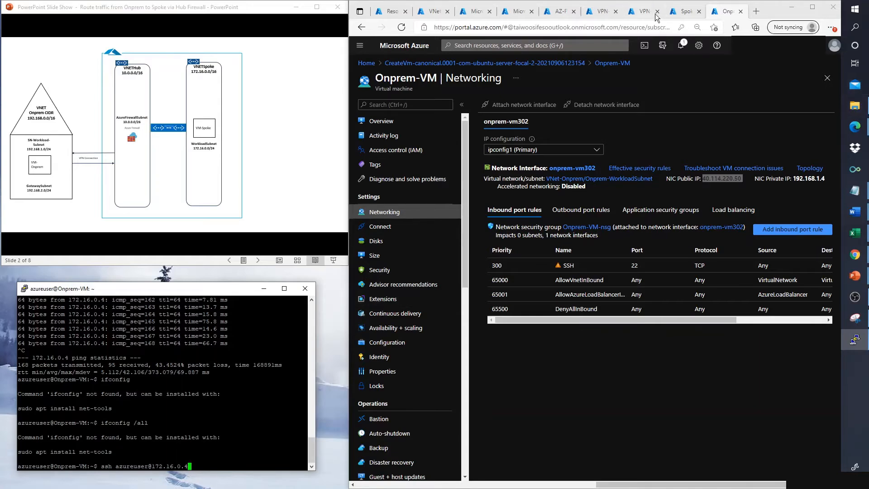
Step: Connect by SSH to 172.16.0.4, accepting the host key with yes and submitting the password
{"action": "left_click", "coordinate": [686, 12]}
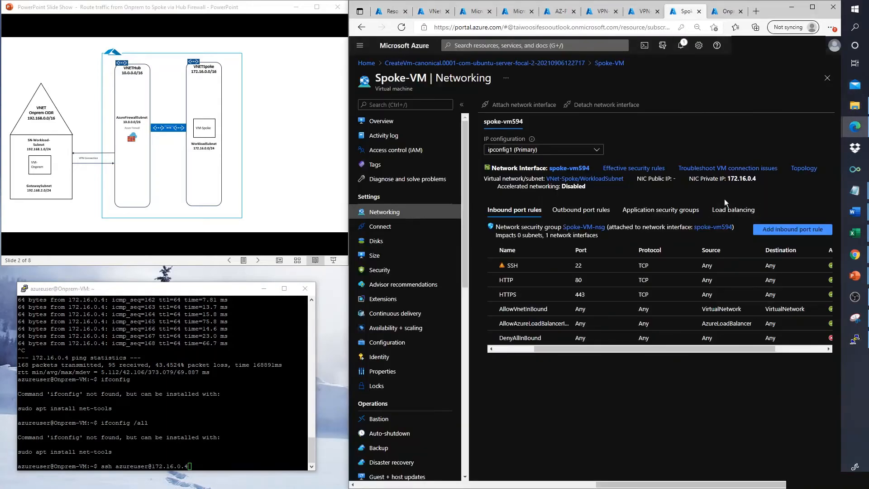
{"action": "left_click", "coordinate": [234, 468]}
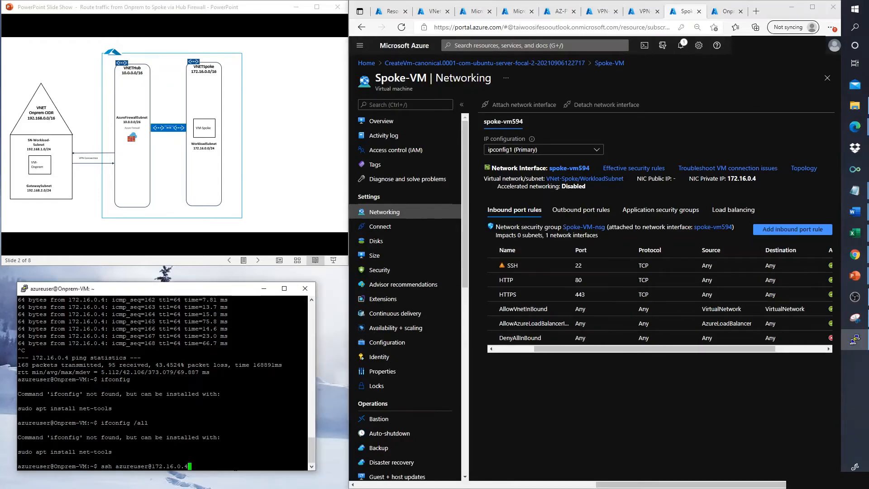
{"action": "key", "text": "Return"}
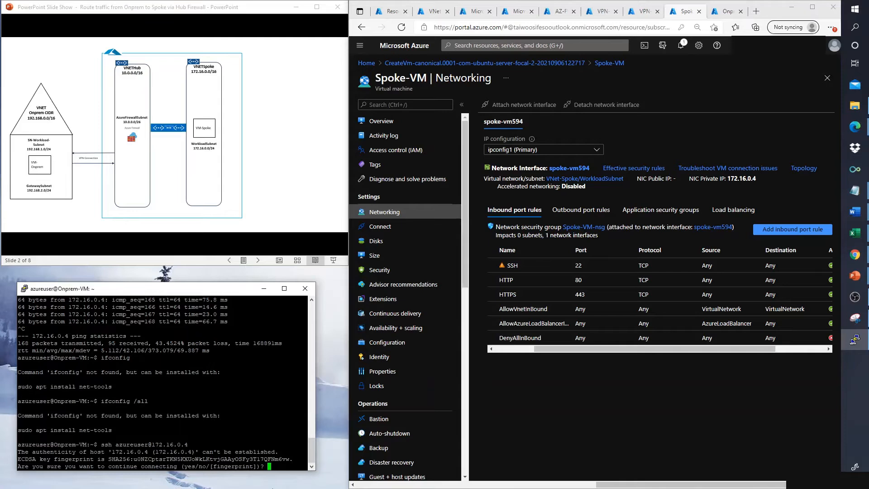
{"action": "type", "text": "yes"}
{"action": "key", "text": "Return"}
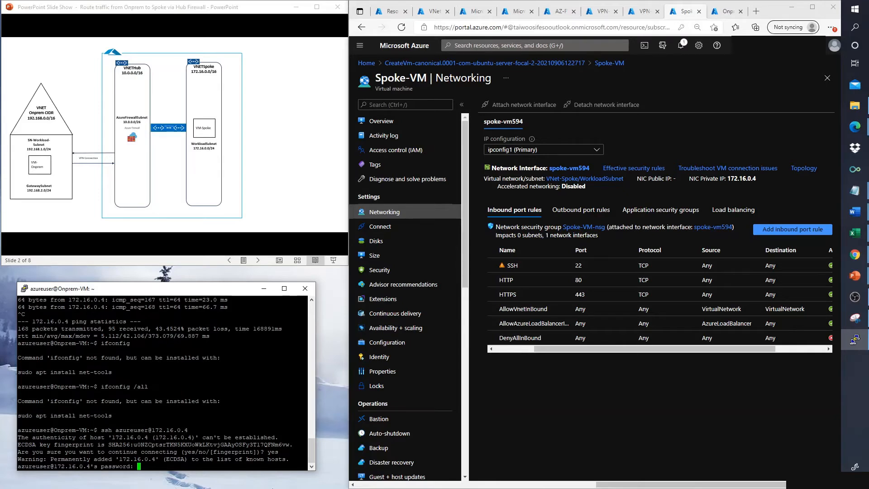
{"action": "key", "text": "Return"}
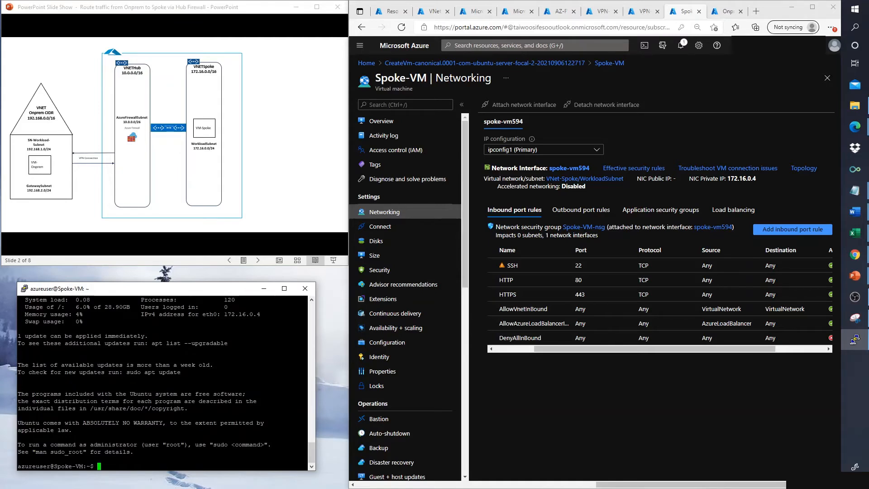
Step: Run sudo apt-get update on Spoke-VM, then enter a first apache2 install command
{"action": "left_click_drag", "start_coordinate": [87, 466], "coordinate": [56, 466]}
{"action": "double_click", "coordinate": [141, 465]}
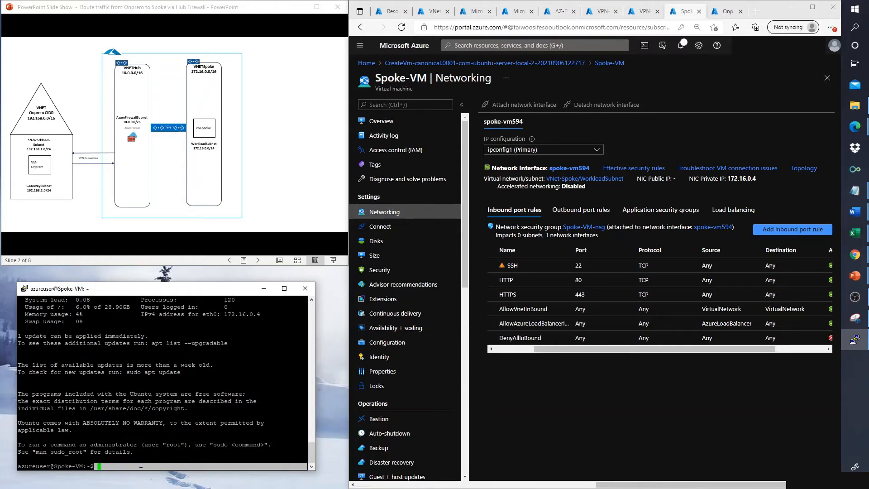
{"action": "left_click", "coordinate": [141, 465]}
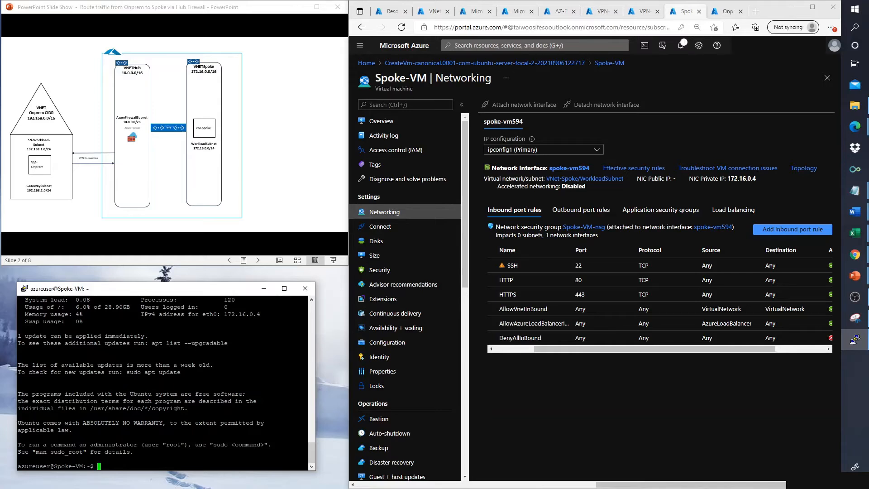
{"action": "type", "text": "sudo apt-get update"}
{"action": "key", "text": "Return"}
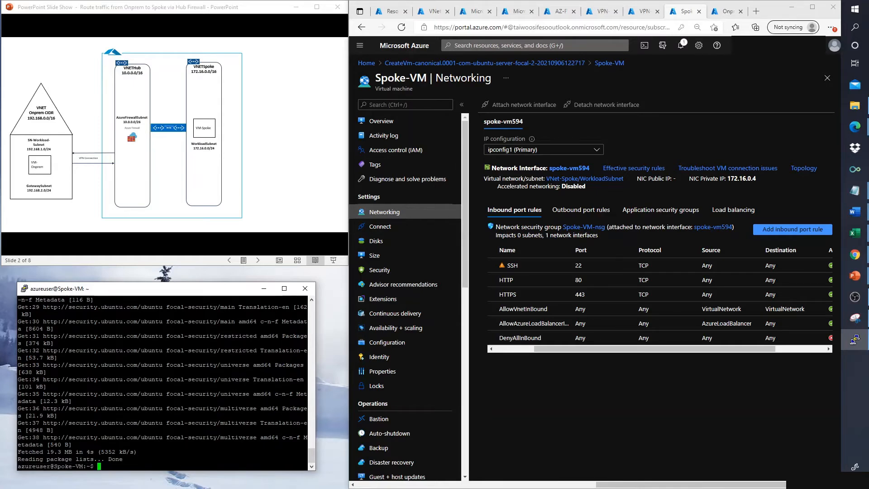
{"action": "type", "text": "sudo apt-install appache2"}
Step: Correct the command to sudo apt-get install apache2 and run it, reaching the 11-package confirmation
{"action": "key", "text": "Return"}
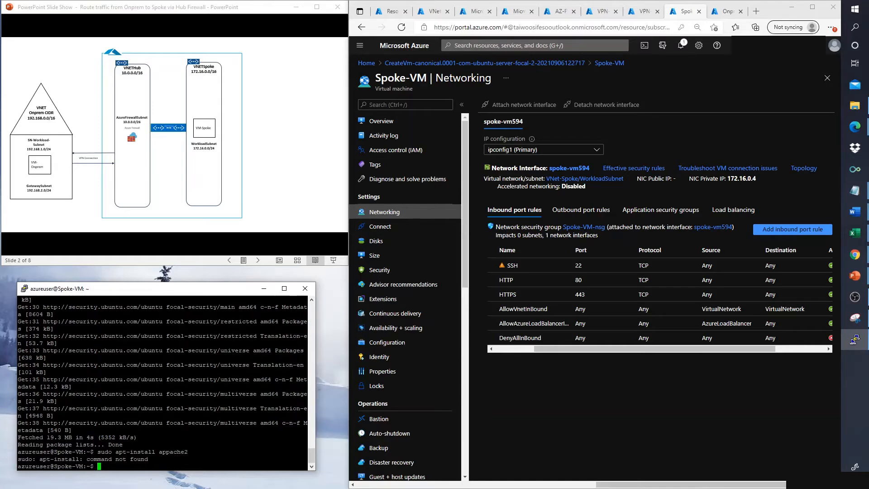
{"action": "key", "text": "Up"}
{"action": "key", "text": "Left"}
{"action": "key", "text": "Left"}
{"action": "key", "text": "Left"}
{"action": "key", "text": "Left"}
{"action": "key", "text": "Left"}
{"action": "key", "text": "Left"}
{"action": "key", "text": "Left"}
{"action": "key", "text": "Left"}
{"action": "key", "text": "Left"}
{"action": "key", "text": "Left"}
{"action": "key", "text": "Left"}
{"action": "key", "text": "Left"}
{"action": "key", "text": "Left"}
{"action": "key", "text": "Left"}
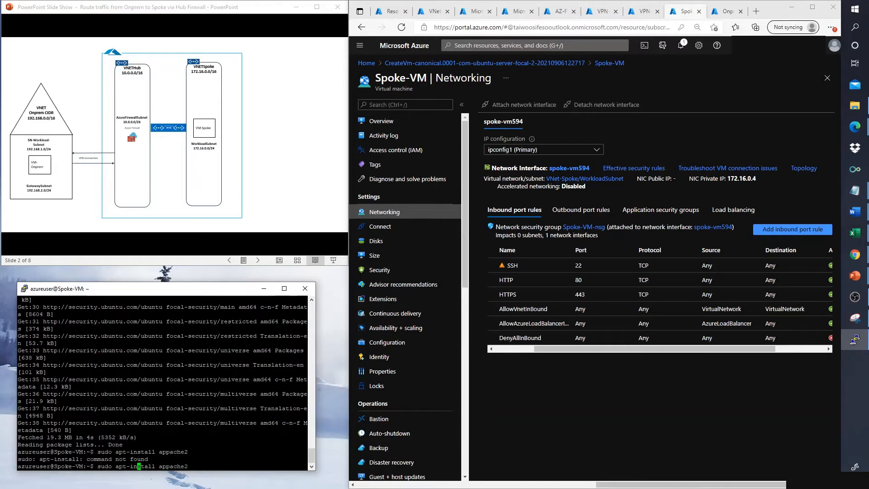
{"action": "key", "text": "Left"}
{"action": "key", "text": "Left"}
{"action": "type", "text": "get"}
{"action": "key", "text": "Return"}
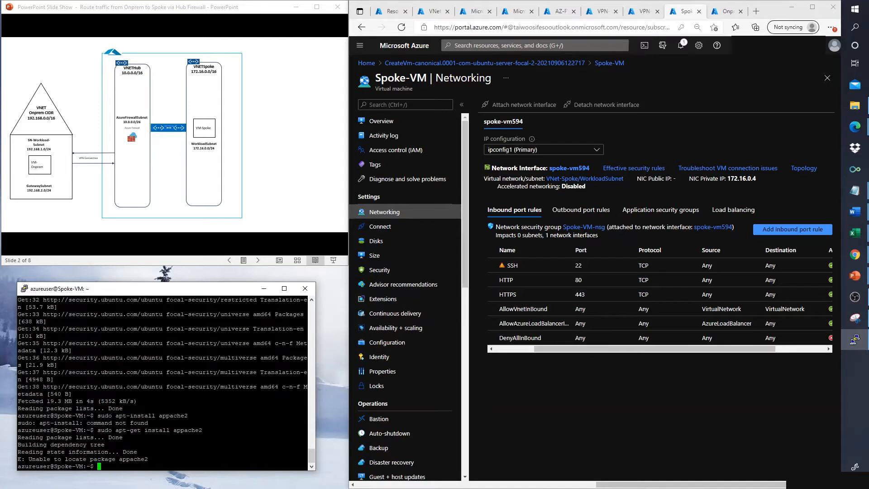
{"action": "key", "text": "Up"}
{"action": "key", "text": "Left"}
{"action": "key", "text": "Left"}
{"action": "key", "text": "Left"}
{"action": "key", "text": "Left"}
{"action": "key", "text": "BackSpace"}
{"action": "key", "text": "BackSpace"}
{"action": "key", "text": "Return"}
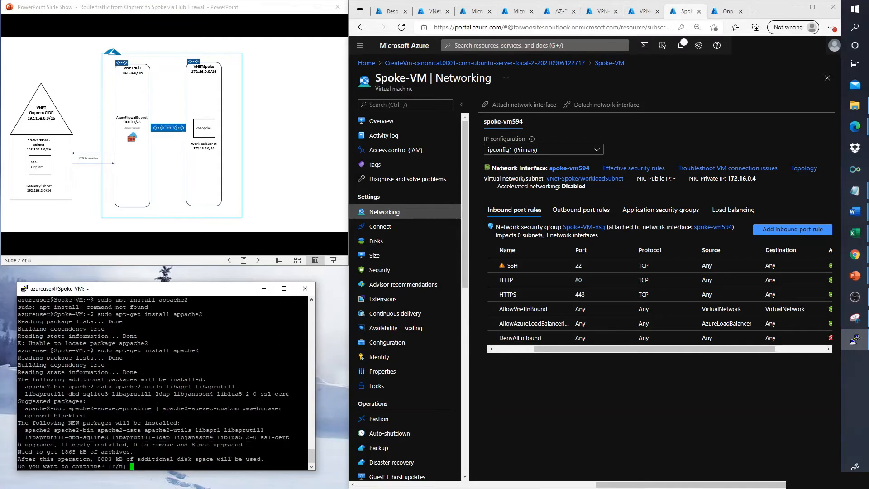
Step: Confirm the apache2 install, then curl 172.16.0.4 to get the Apache2 default page
{"action": "key", "text": "Return"}
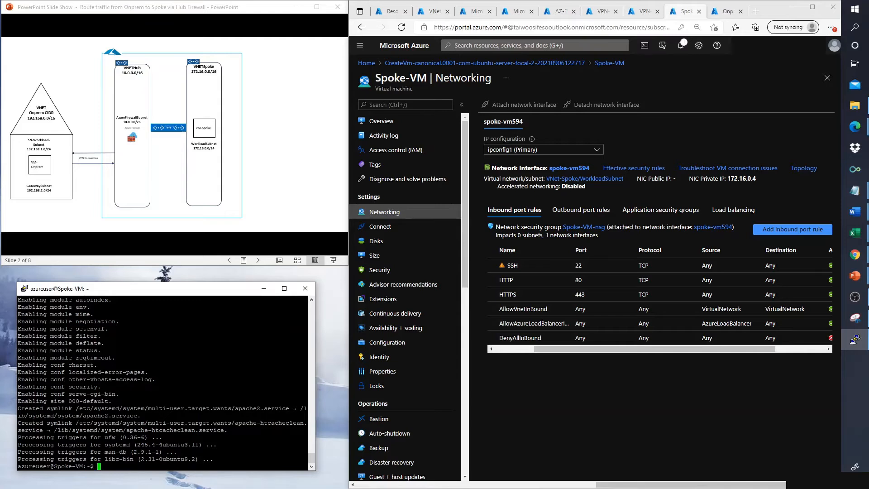
{"action": "type", "text": "ls"}
{"action": "key", "text": "BackSpace"}
{"action": "key", "text": "BackSpace"}
{"action": "type", "text": "cur"}
{"action": "type", "text": "172.16.0.4"}
{"action": "key", "text": "Return"}
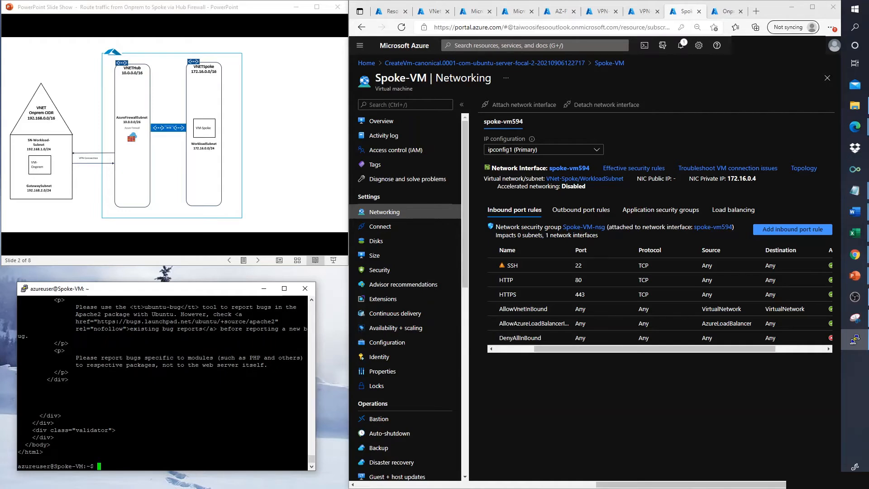
Step: Log out of Spoke-VM and rerun ping 172.16.0.4 from Onprem-VM, stopping at 0% loss
{"action": "type", "text": "lc"}
{"action": "type", "text": "g"}
{"action": "type", "text": "out"}
{"action": "key", "text": "Return"}
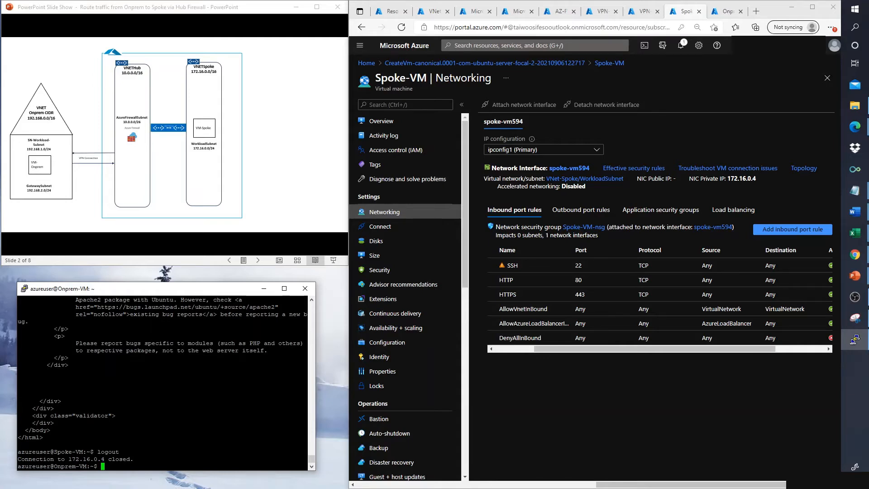
{"action": "type", "text": "pi"}
{"action": "key", "text": "Up"}
{"action": "key", "text": "Up"}
{"action": "key", "text": "Up"}
{"action": "key", "text": "Up"}
{"action": "key", "text": "Return"}
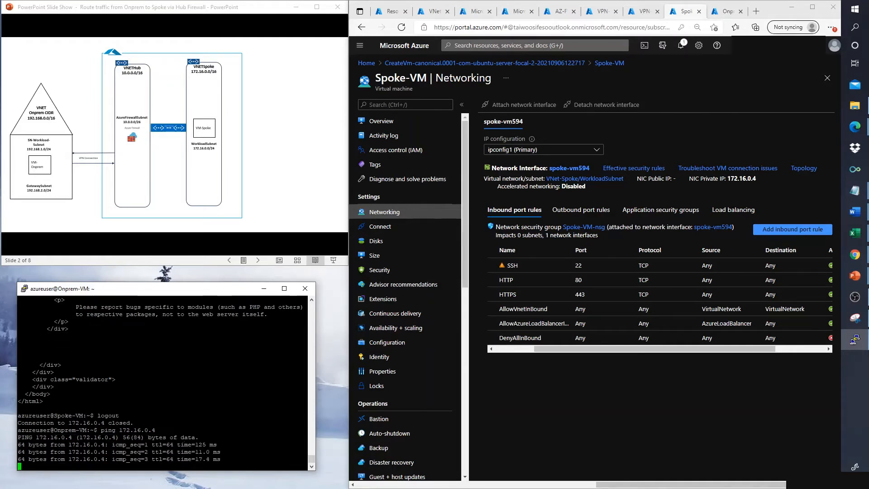
{"action": "key", "text": "ctrl+c"}
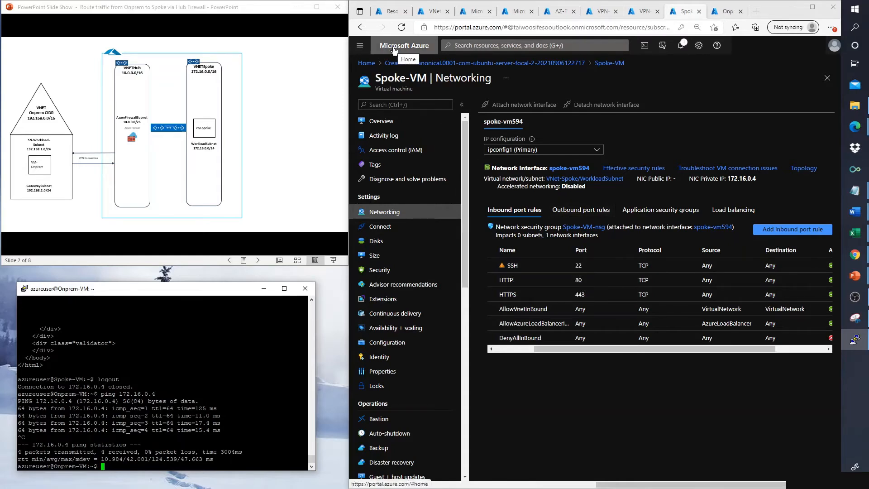
Step: Show the empty AZ-FW-01-Policy Network Rules page and rerun the continuous ping to 172.16.0.4 on Onprem-VM
{"action": "left_click", "coordinate": [560, 12]}
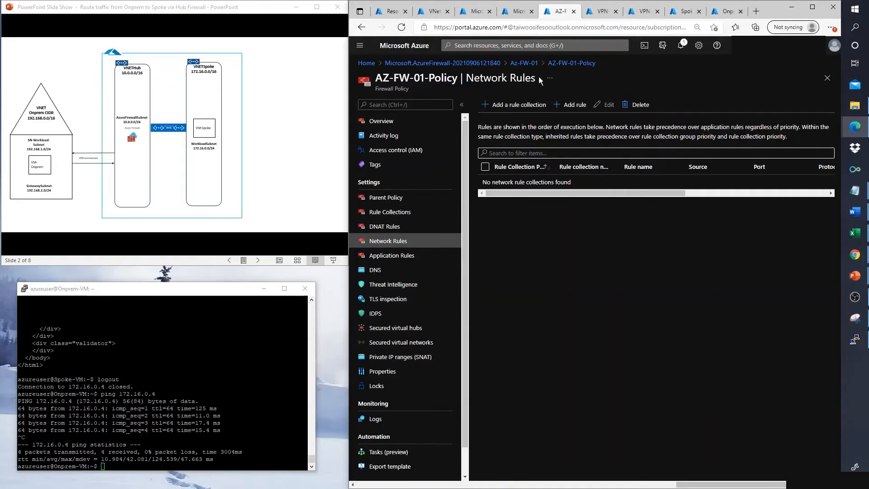
{"action": "left_click_drag", "start_coordinate": [536, 77], "coordinate": [467, 78]}
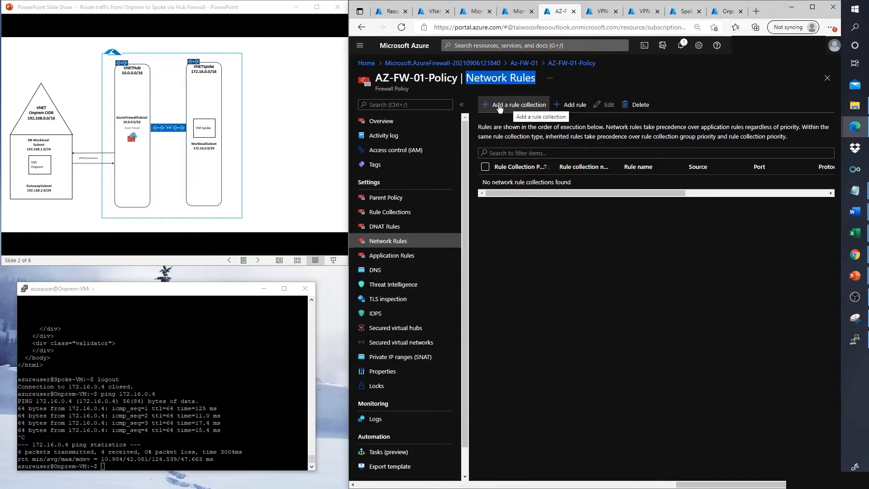
{"action": "left_click", "coordinate": [163, 385]}
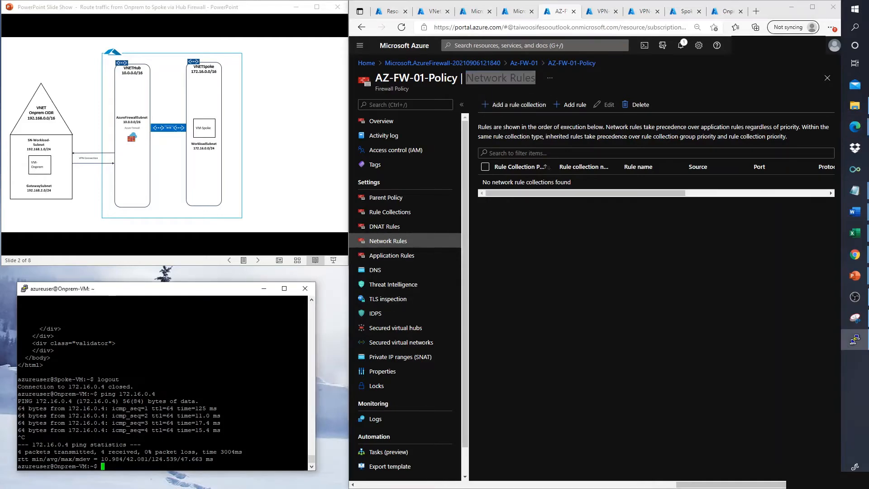
{"action": "key", "text": "Up"}
{"action": "key", "text": "Return"}
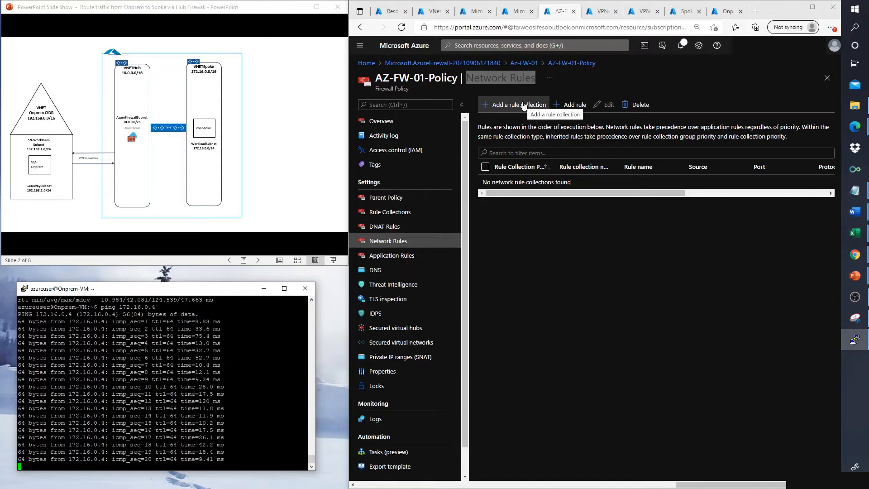
{"action": "left_click", "coordinate": [523, 106]}
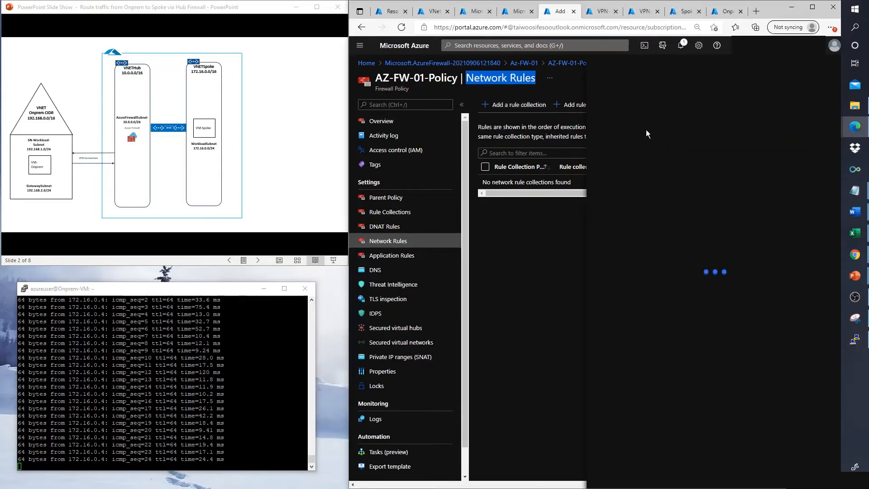
Step: Enter RC01 as the network rule collection name and 100 as its priority, keeping action Allow
{"action": "type", "text": "R"}
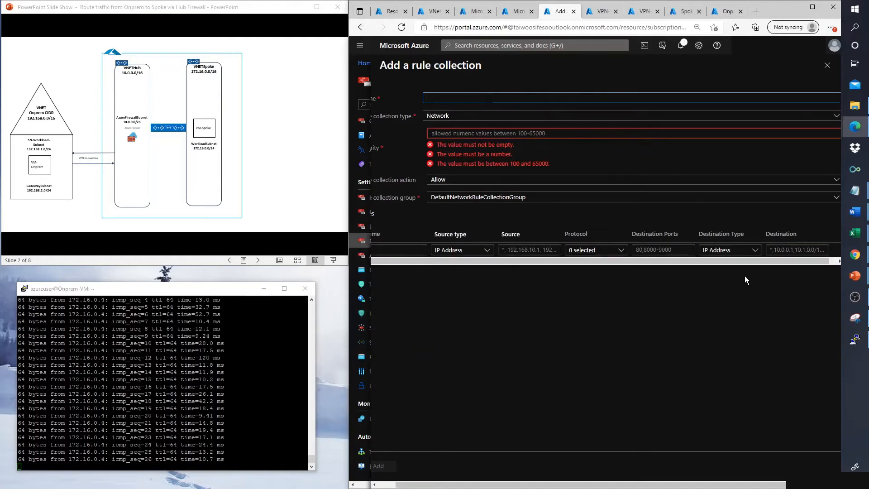
{"action": "type", "text": "C"}
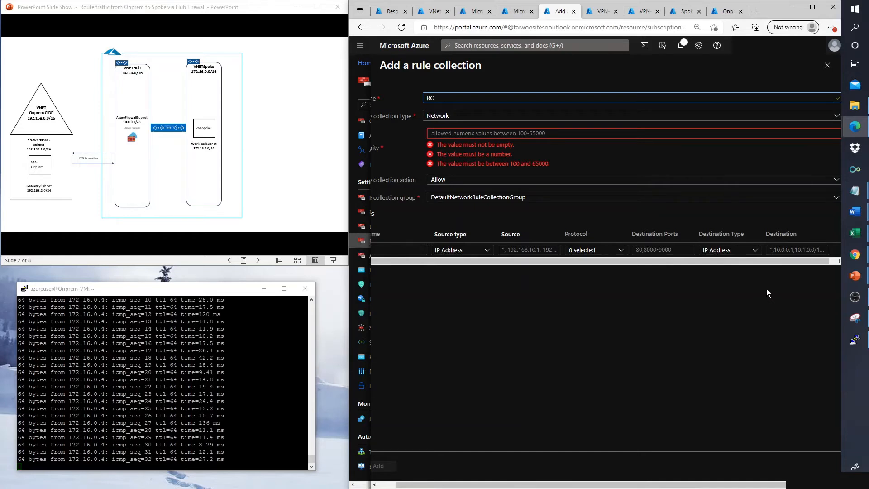
{"action": "type", "text": "01"}
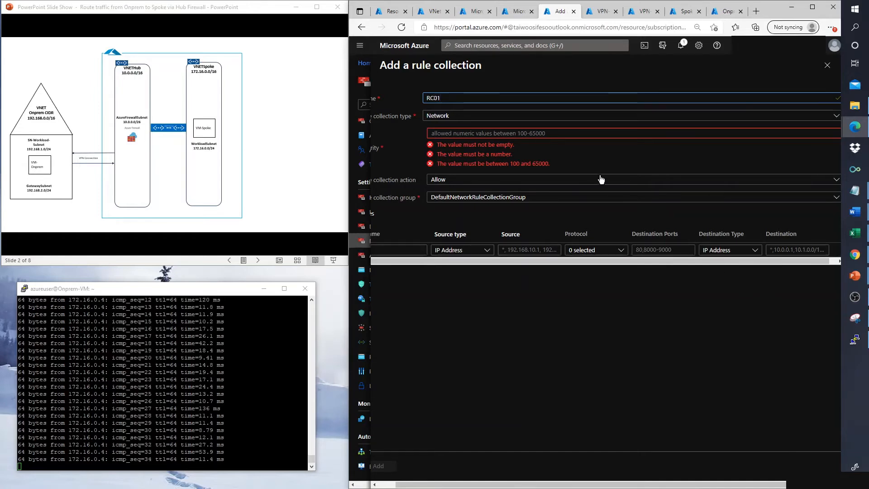
{"action": "left_click", "coordinate": [474, 133]}
{"action": "type", "text": "100"}
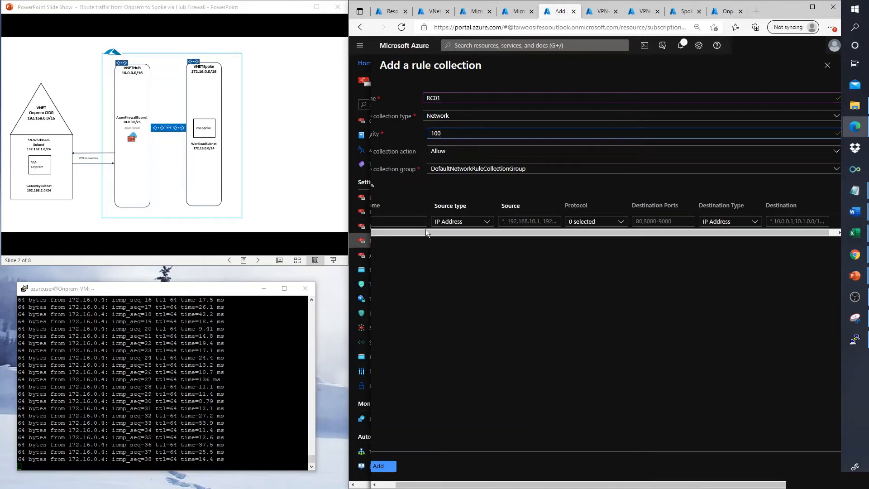
{"action": "left_click", "coordinate": [421, 221]}
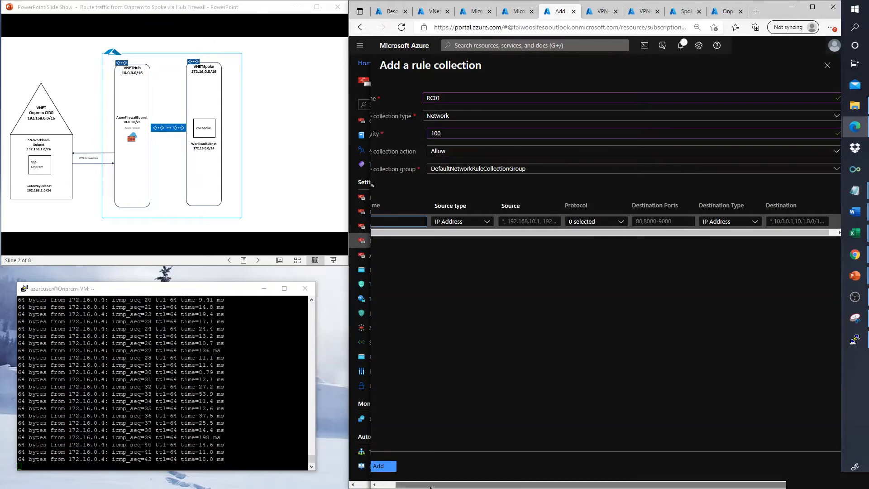
{"action": "left_click_drag", "start_coordinate": [431, 485], "coordinate": [417, 485]}
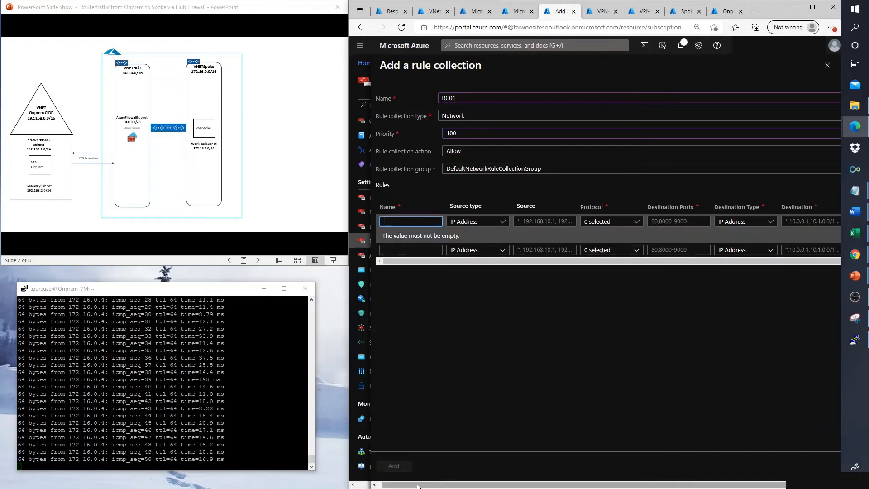
Step: Add rule SSH with source 192.168.0.0/24, protocol TCP and destination port 22
{"action": "type", "text": "SSH"}
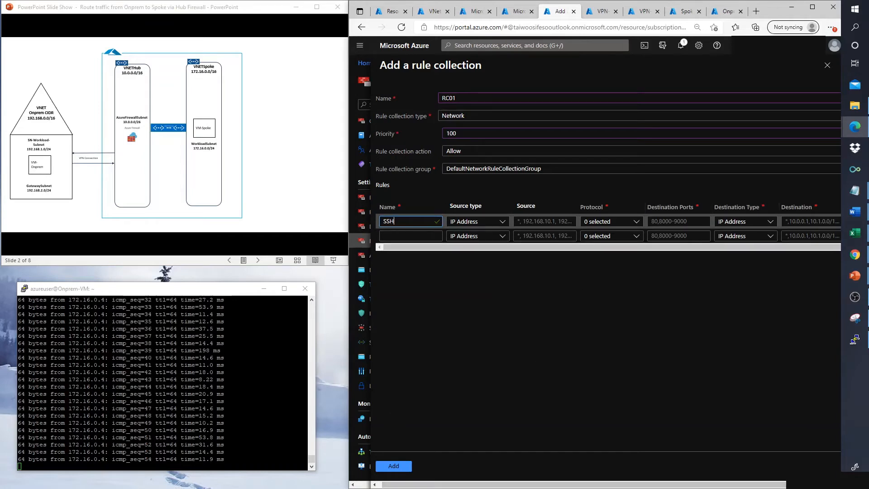
{"action": "left_click", "coordinate": [543, 221]}
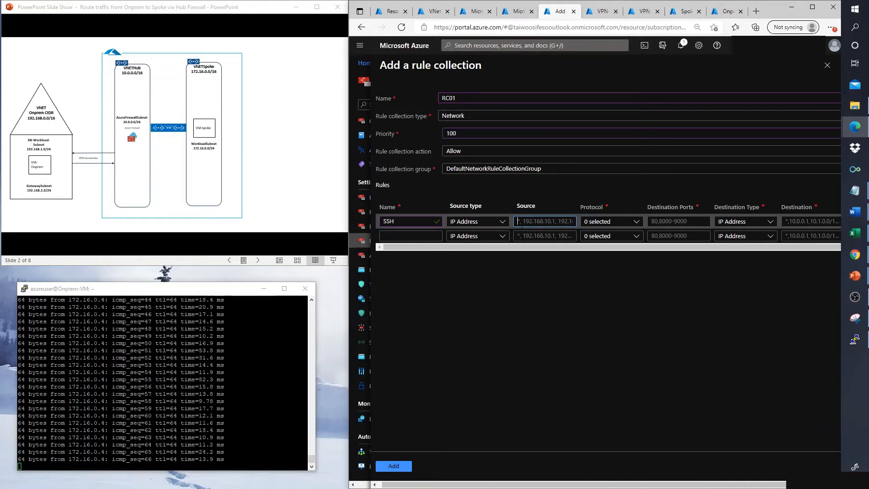
{"action": "type", "text": "19"}
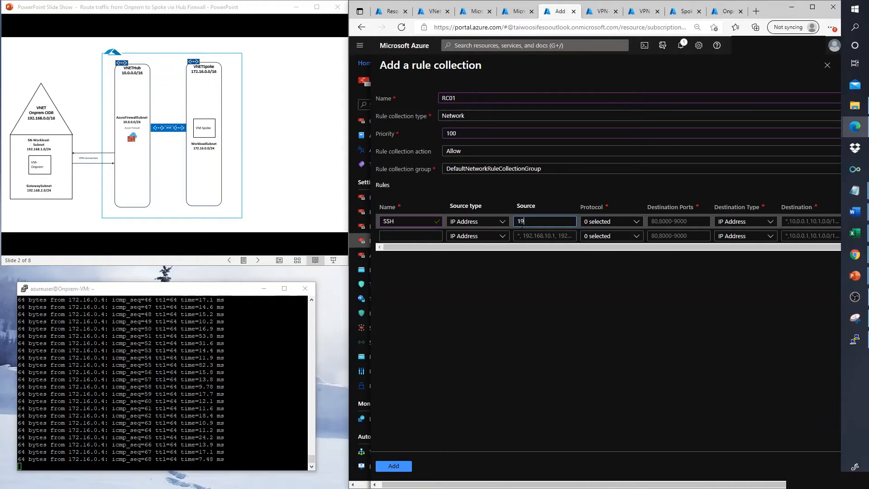
{"action": "type", "text": "2.1"}
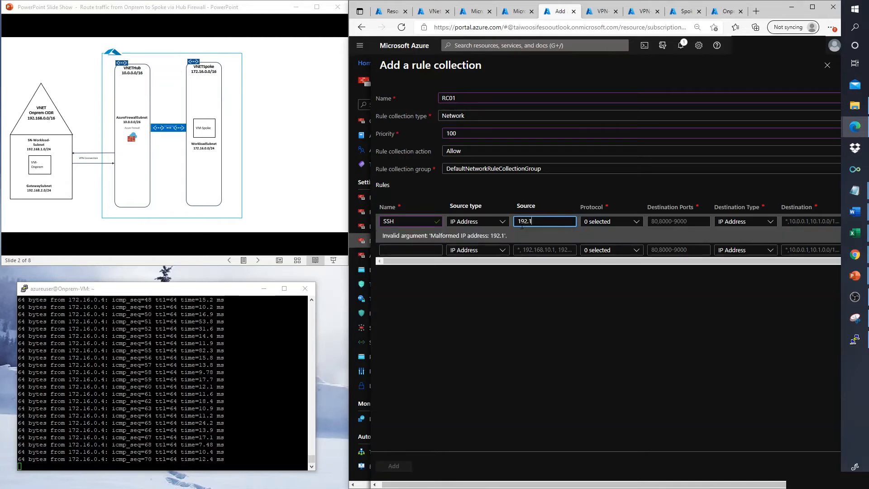
{"action": "type", "text": "68"}
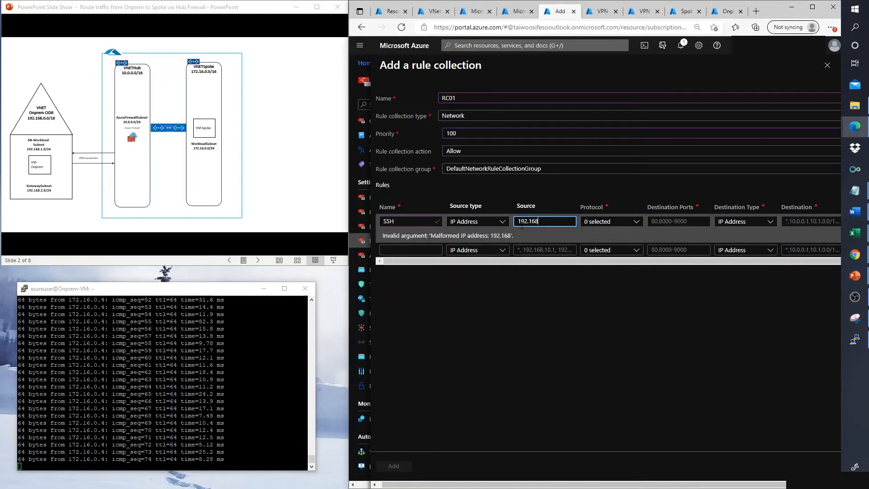
{"action": "key", "text": "Left"}
{"action": "key", "text": "Left"}
{"action": "key", "text": "Left"}
{"action": "key", "text": "BackSpace"}
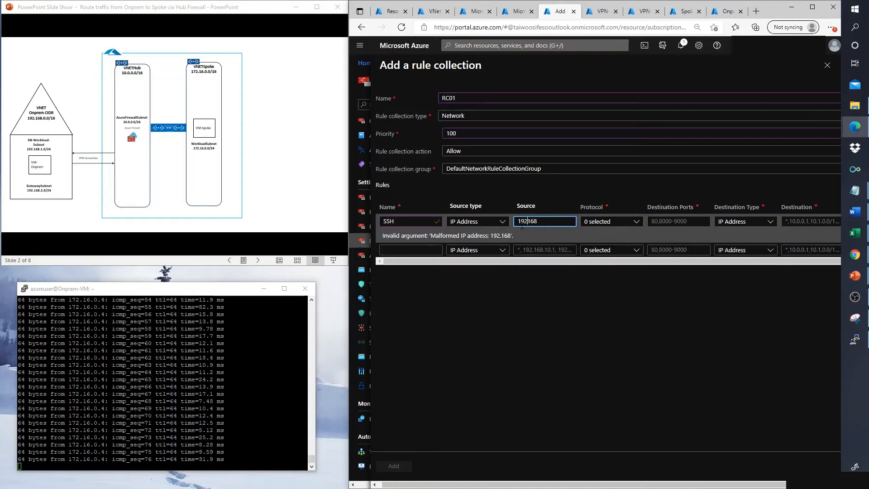
{"action": "type", "text": ".168"}
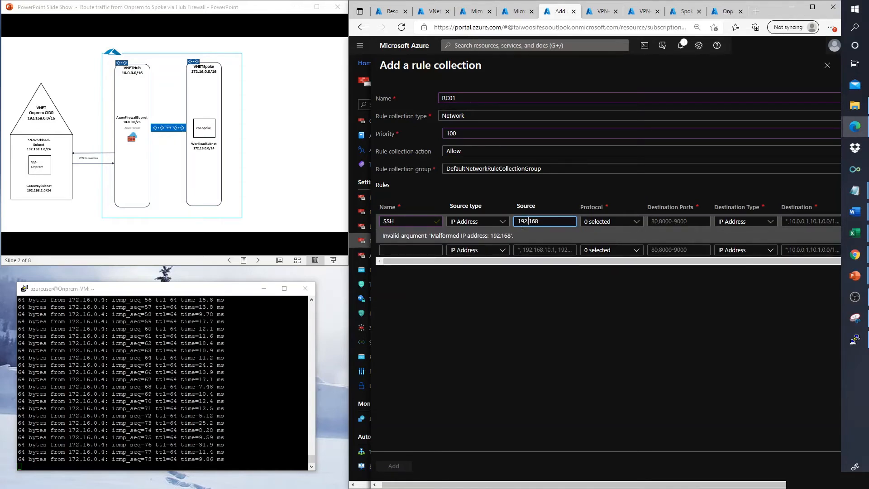
{"action": "type", "text": "."}
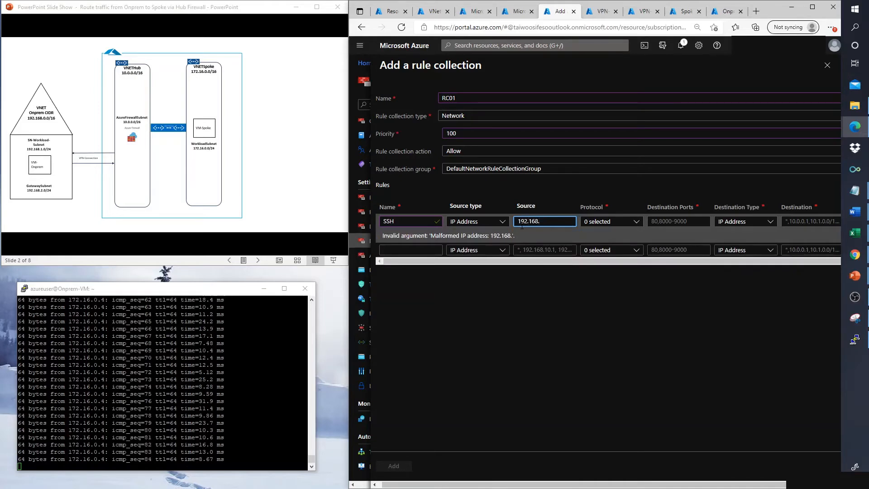
{"action": "type", "text": "0"}
{"action": "type", "text": ".0/"}
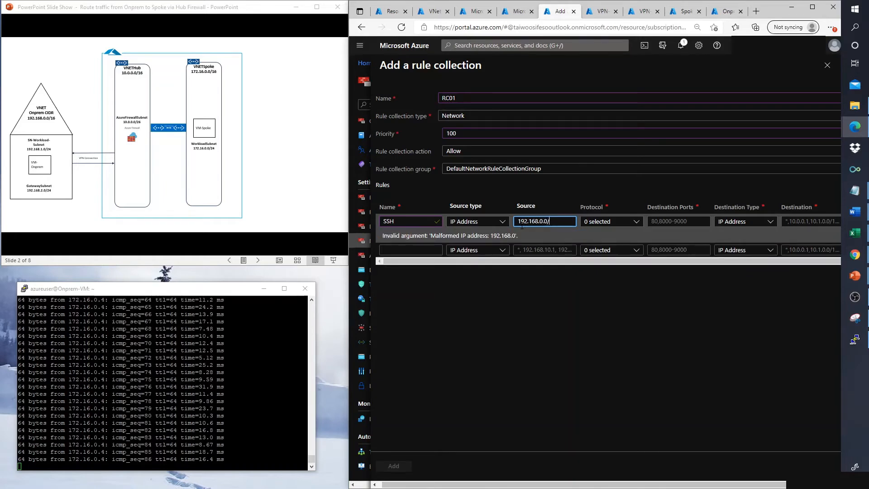
{"action": "type", "text": "24"}
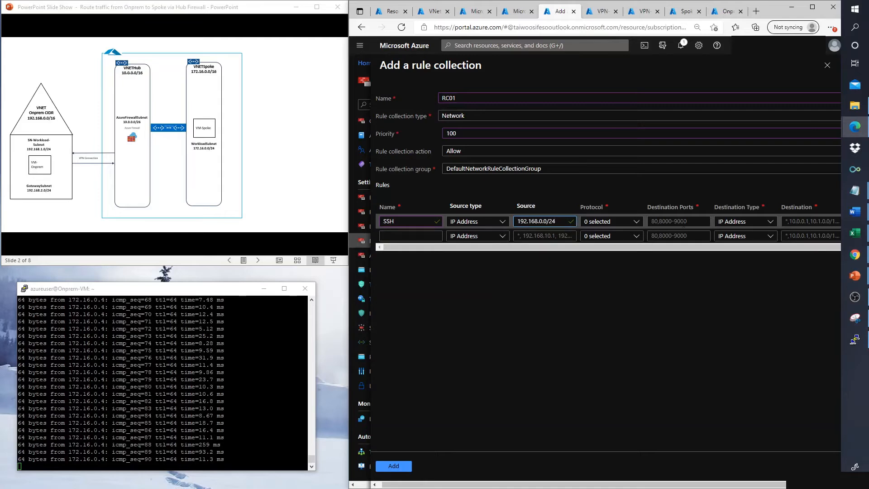
{"action": "left_click", "coordinate": [633, 222]}
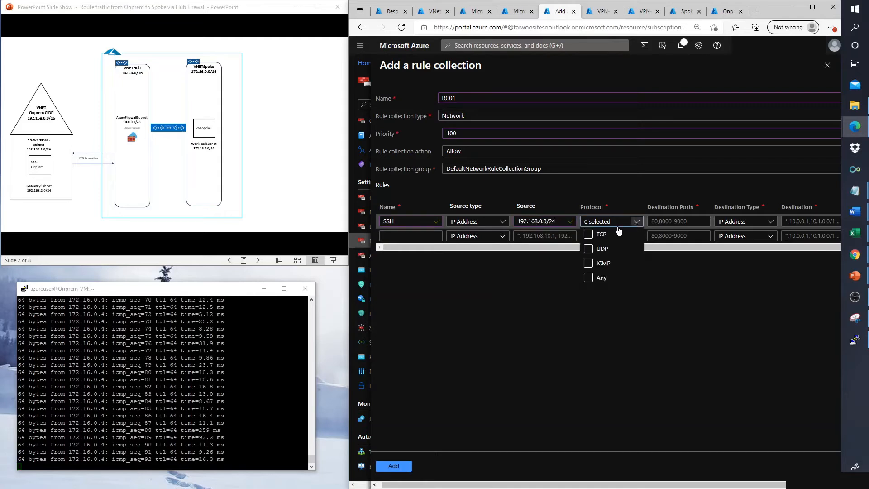
{"action": "left_click", "coordinate": [590, 235]}
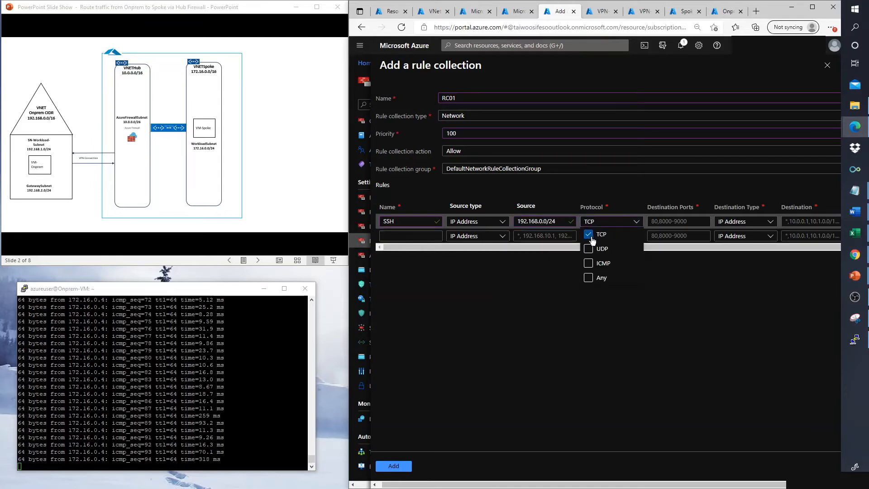
{"action": "key", "text": "Tab"}
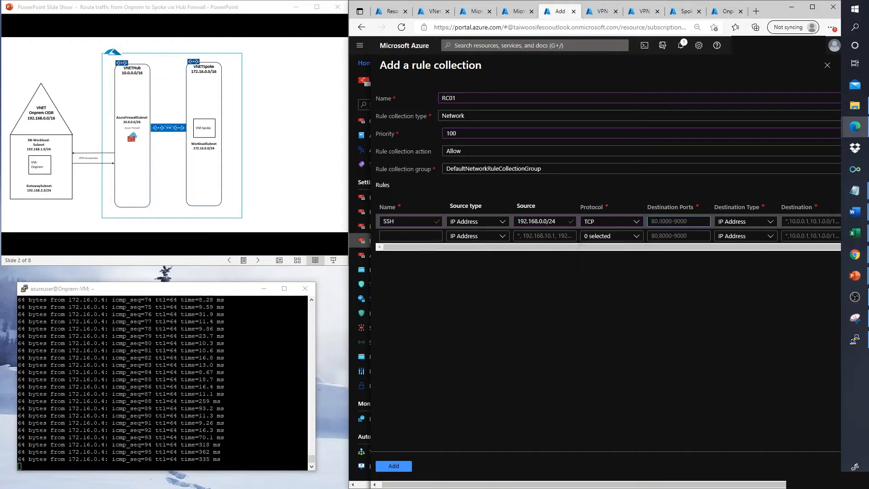
{"action": "type", "text": "22"}
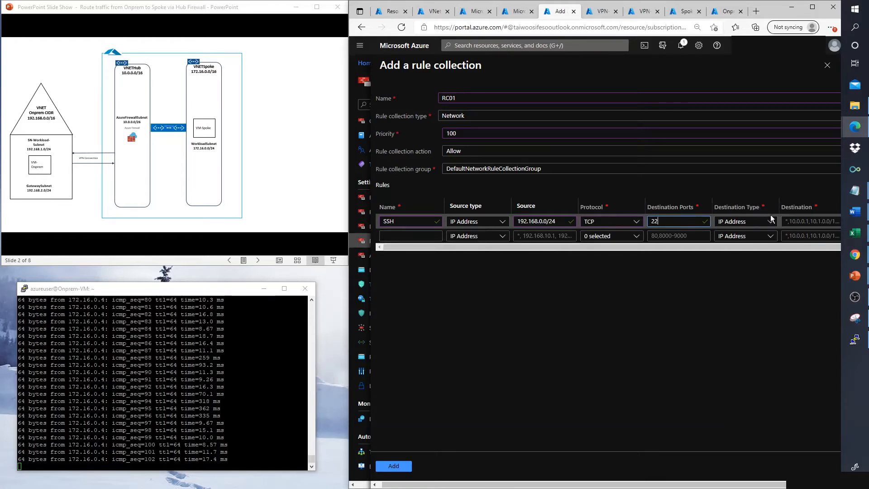
Step: Set the SSH rule's destination to 172.16.0.0/24 and name the next rule RDP
{"action": "left_click", "coordinate": [786, 222]}
{"action": "type", "text": "1"}
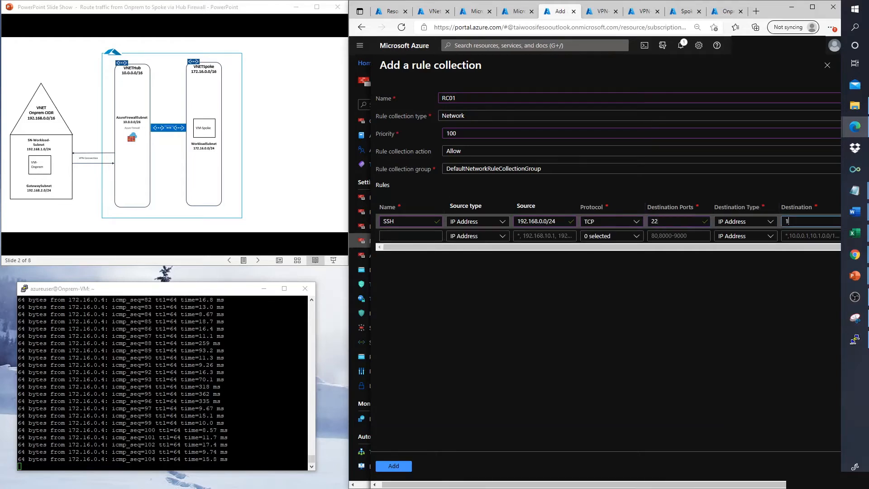
{"action": "type", "text": "0.0"}
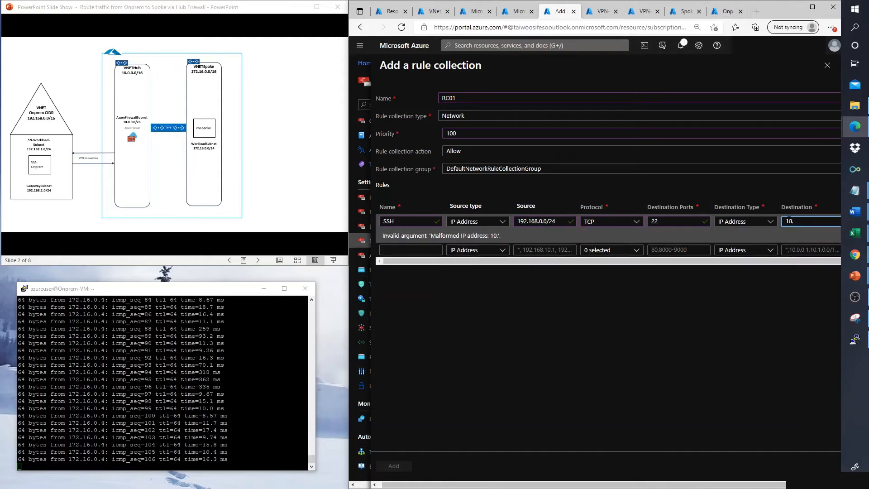
{"action": "key", "text": "BackSpace"}
{"action": "key", "text": "BackSpace"}
{"action": "key", "text": "BackSpace"}
{"action": "key", "text": "BackSpace"}
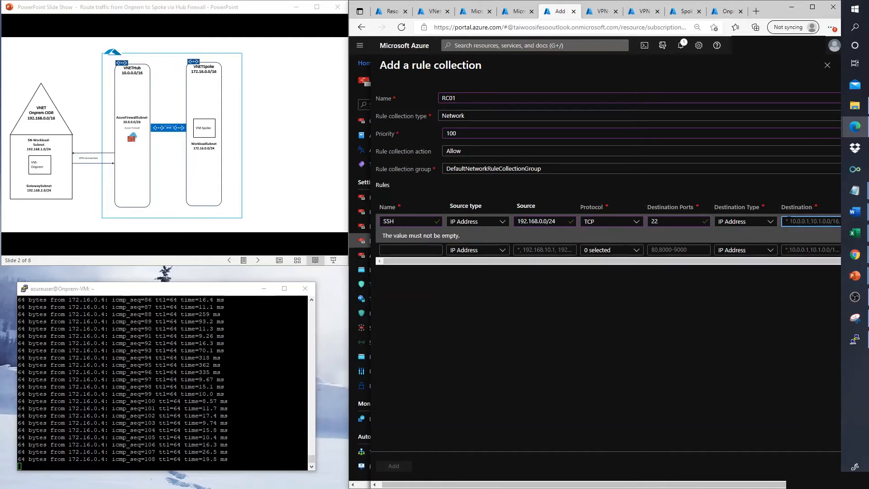
{"action": "type", "text": "172.1"}
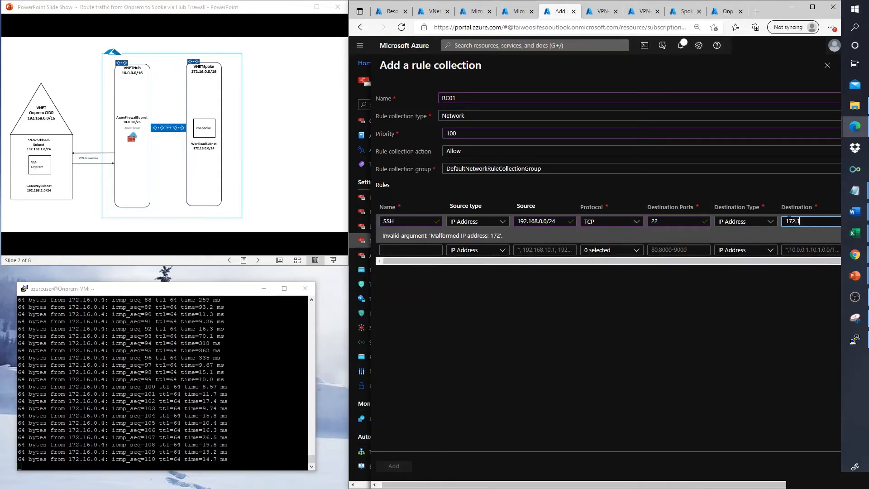
{"action": "type", "text": "6.0"}
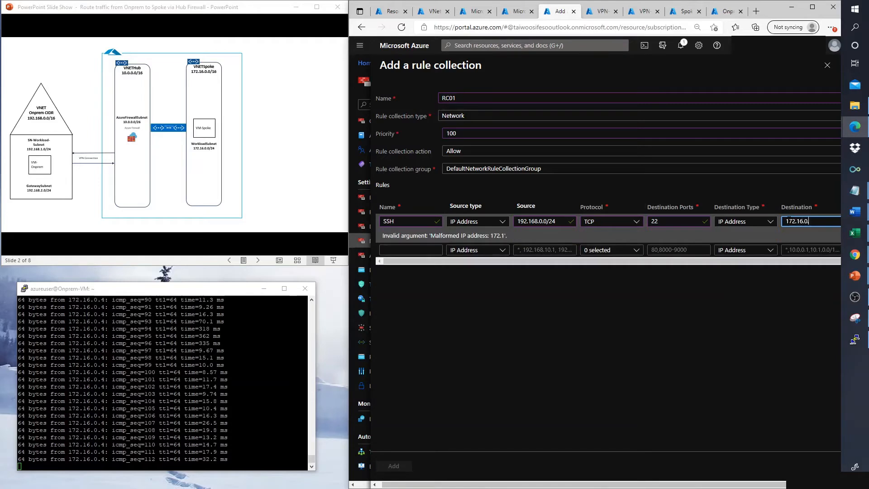
{"action": "type", "text": ".0/1"}
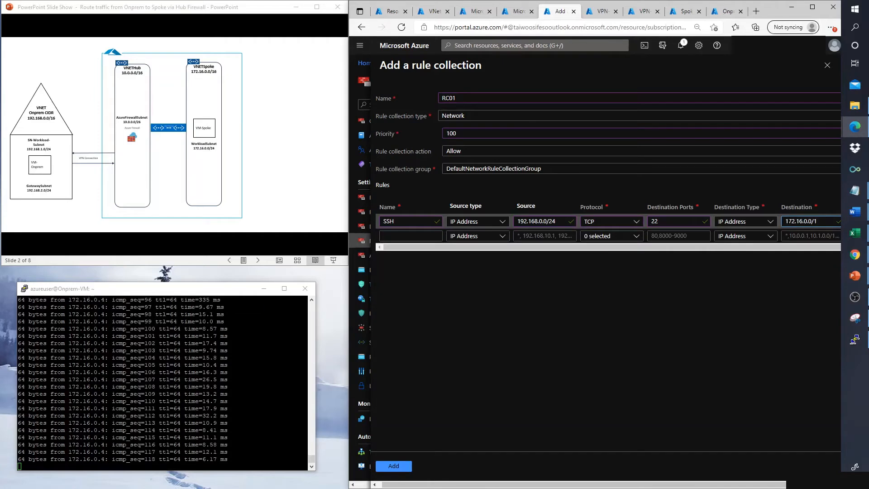
{"action": "key", "text": "BackSpace"}
{"action": "type", "text": "24"}
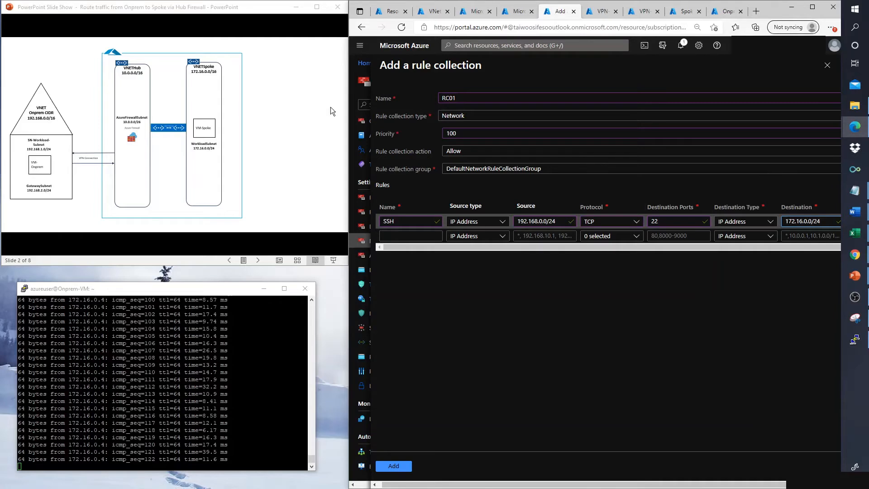
{"action": "left_click", "coordinate": [396, 235]}
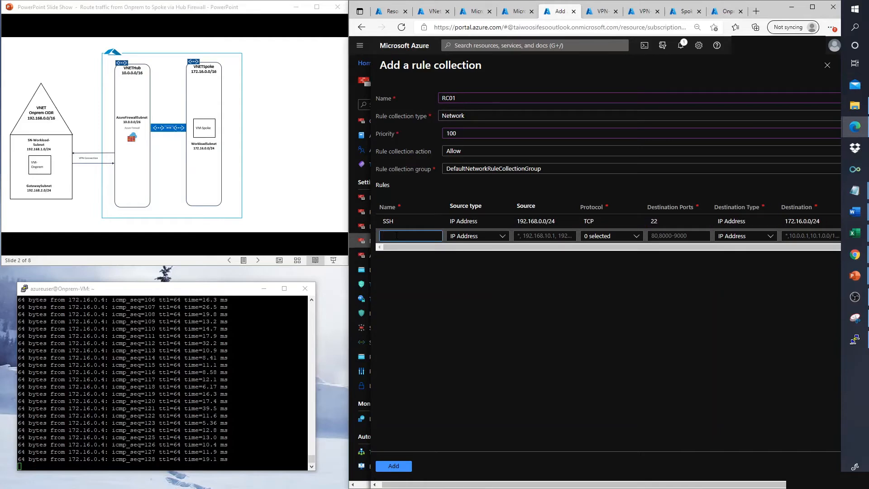
{"action": "type", "text": "RDP"}
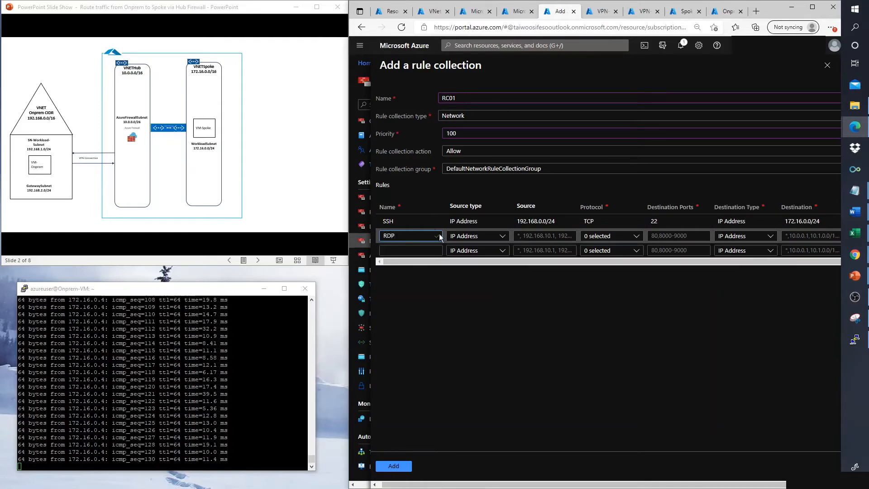
Step: Fill the RDP rule with source 192.168.0.0/24, TCP, port 3389 and destination 172.16.0.0/24
{"action": "key", "text": "Tab"}
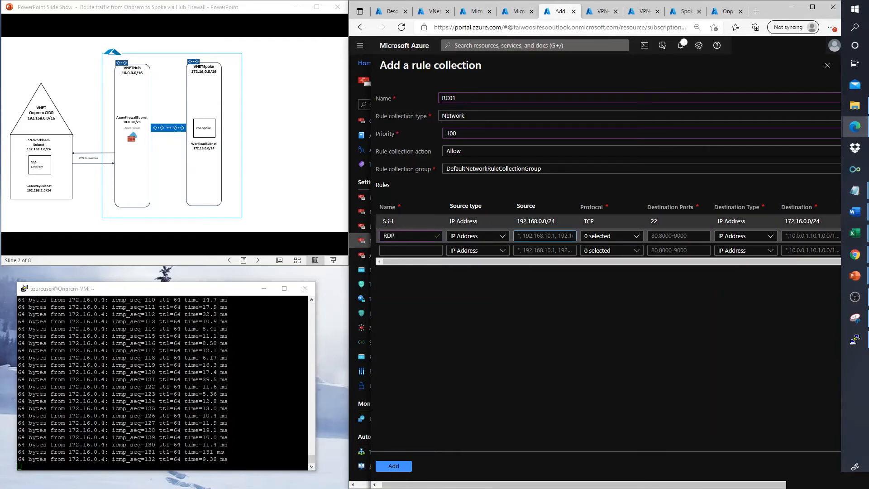
{"action": "left_click", "coordinate": [388, 221]}
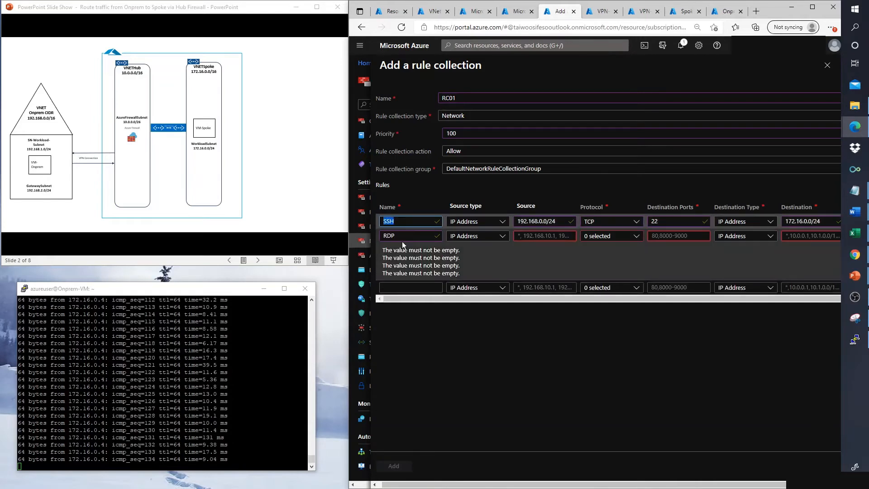
{"action": "left_click", "coordinate": [402, 240]}
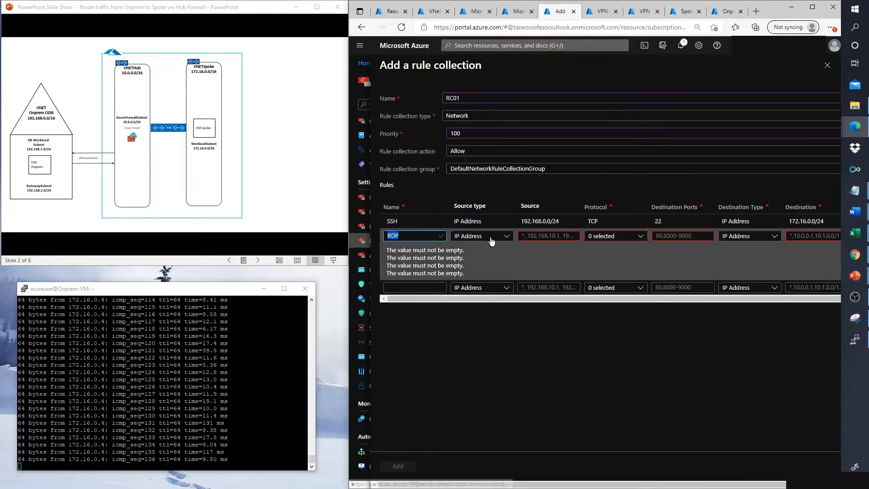
{"action": "left_click", "coordinate": [521, 236]}
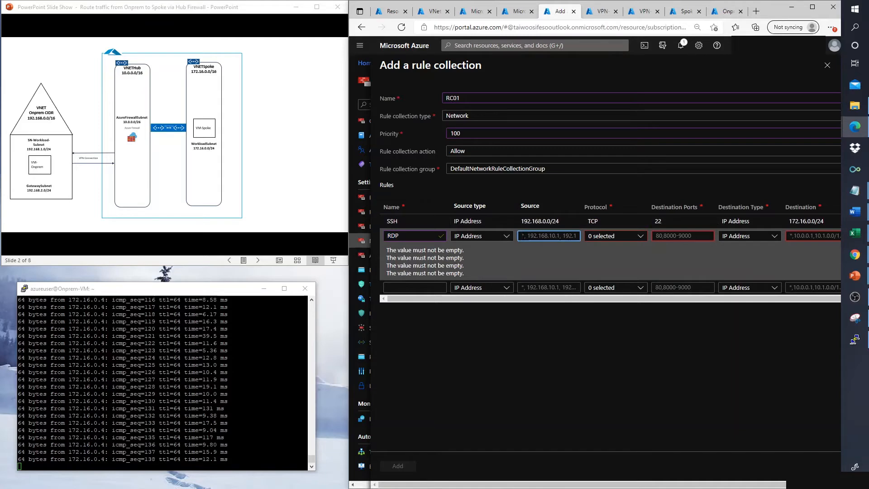
{"action": "type", "text": "192.16"}
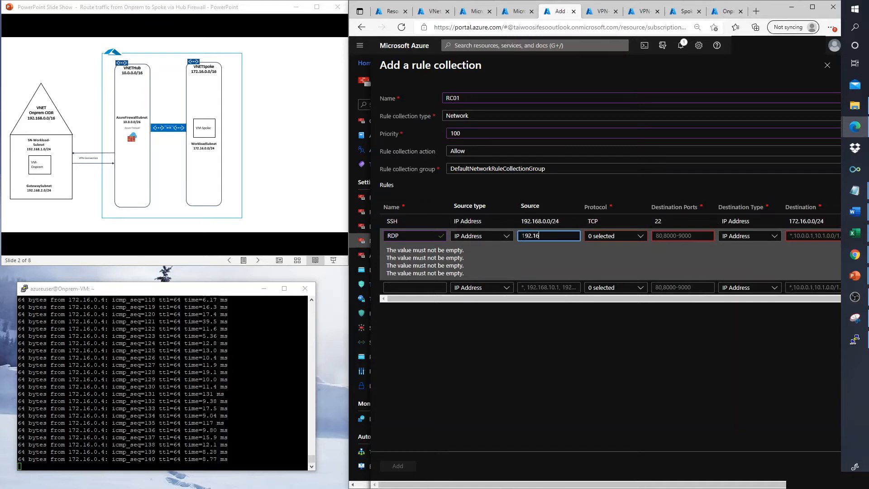
{"action": "type", "text": "8.0.0/2"}
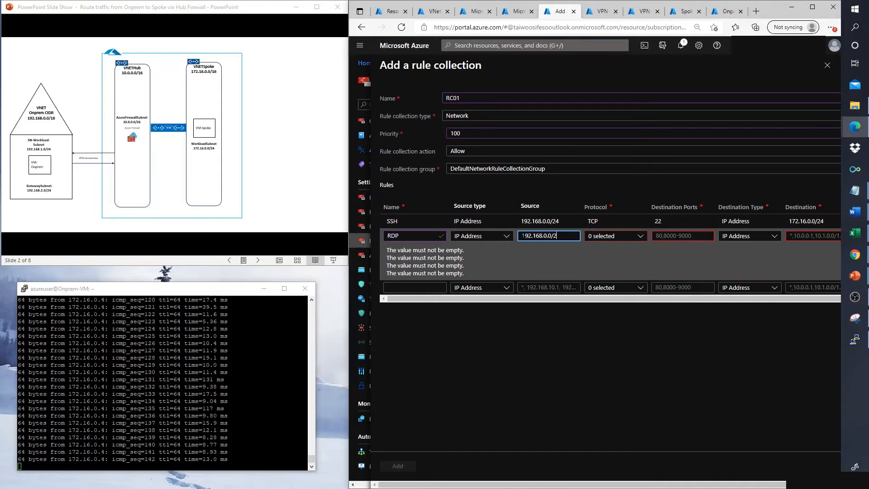
{"action": "type", "text": "4"}
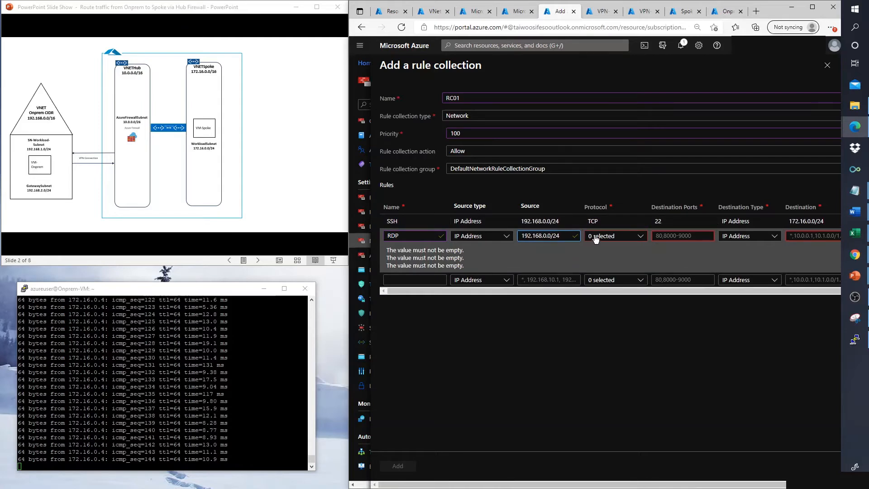
{"action": "left_click", "coordinate": [596, 236]}
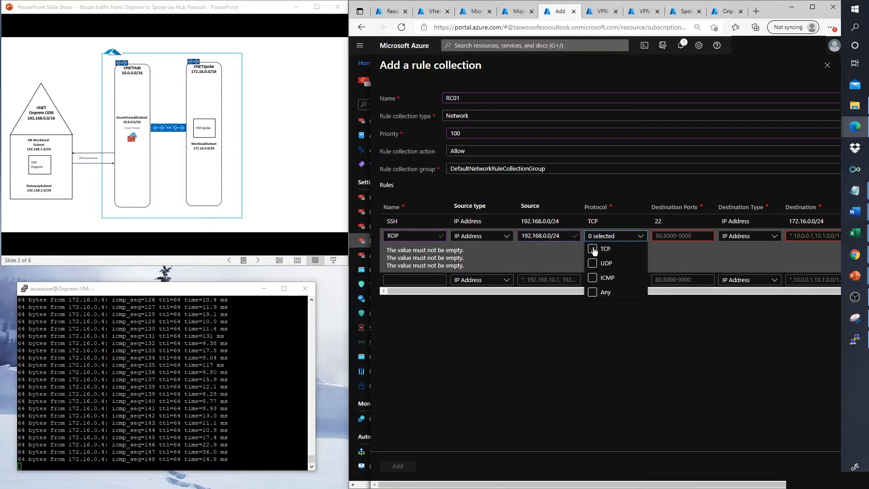
{"action": "left_click", "coordinate": [593, 250]}
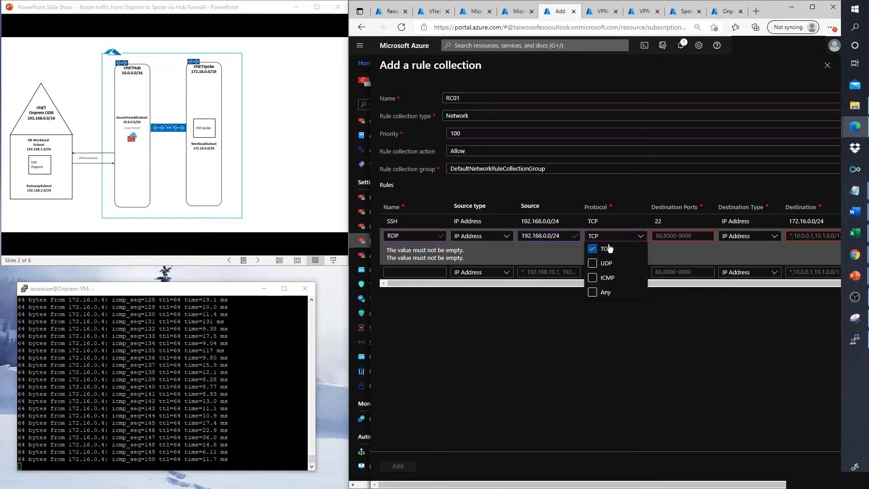
{"action": "left_click", "coordinate": [663, 235]}
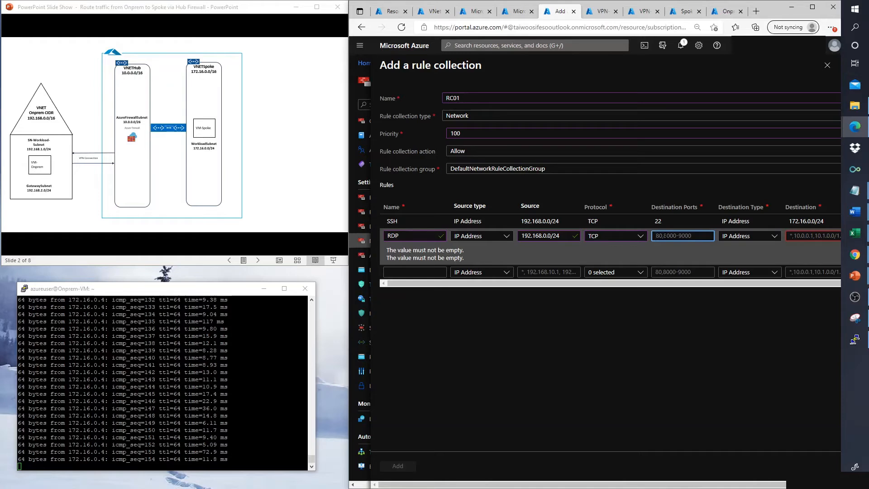
{"action": "type", "text": "3389"}
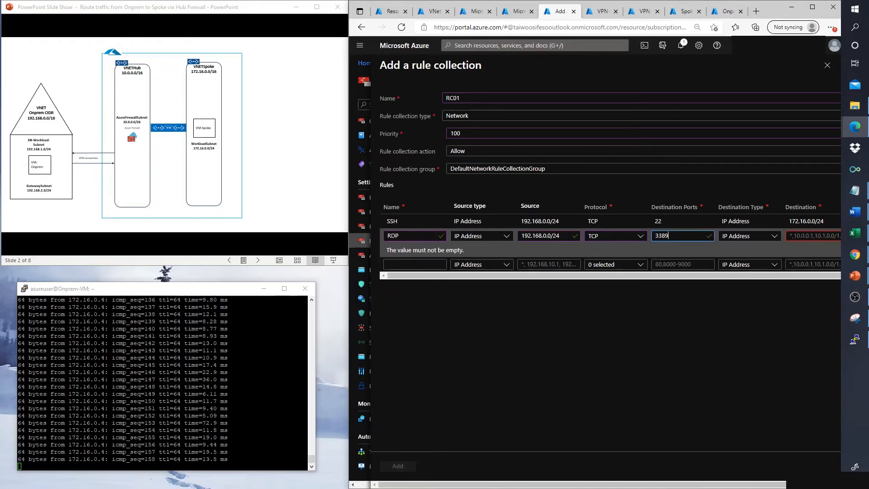
{"action": "left_click", "coordinate": [791, 235]}
{"action": "type", "text": "19"}
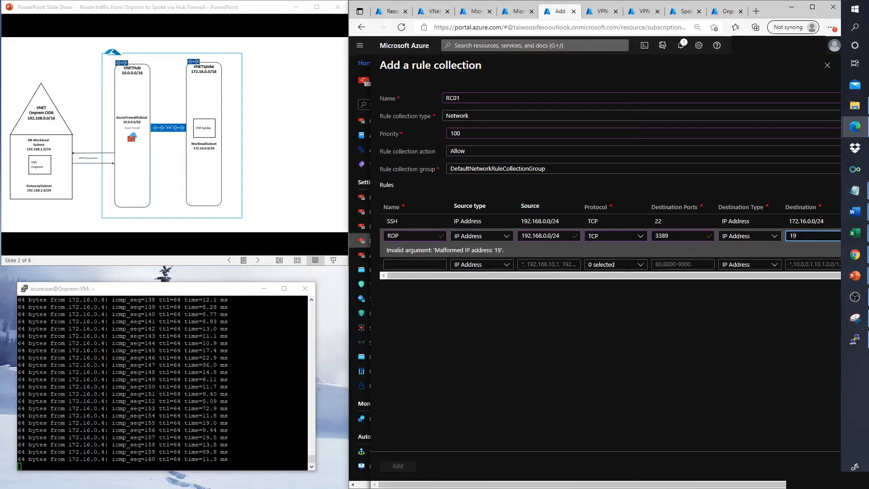
{"action": "type", "text": "72.1"}
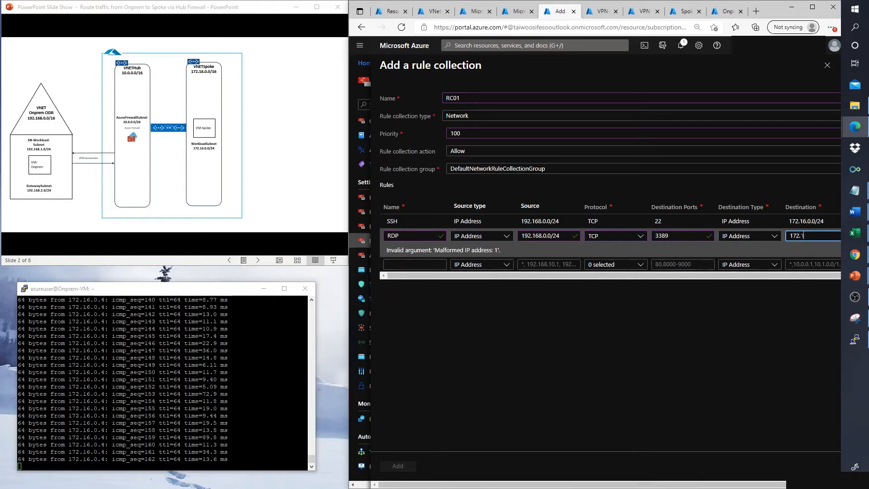
{"action": "type", "text": "6."}
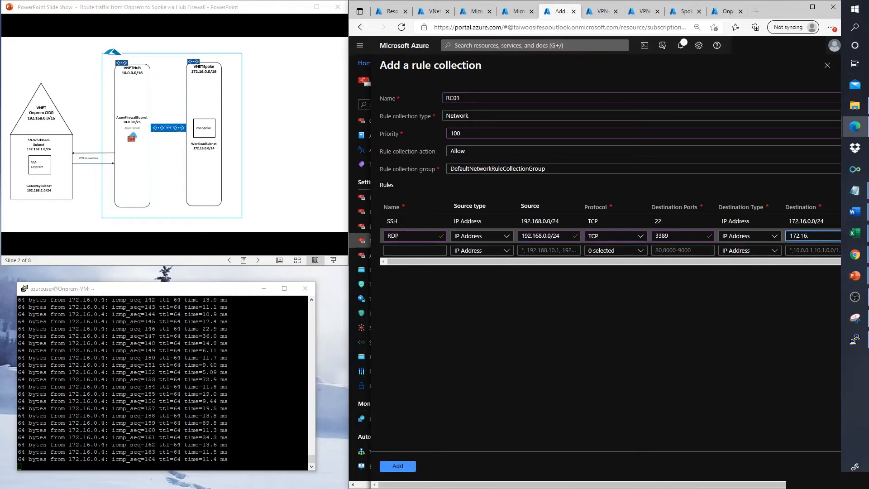
{"action": "type", "text": "0.0/24"}
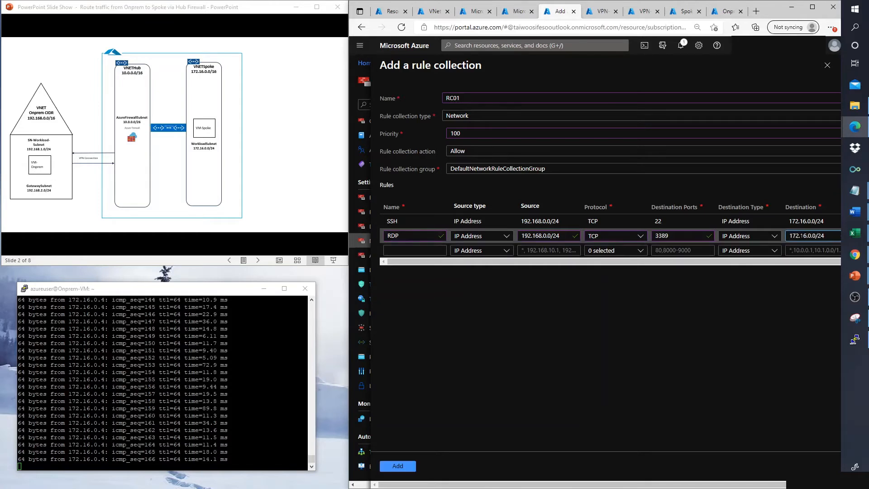
{"action": "left_click", "coordinate": [409, 249]}
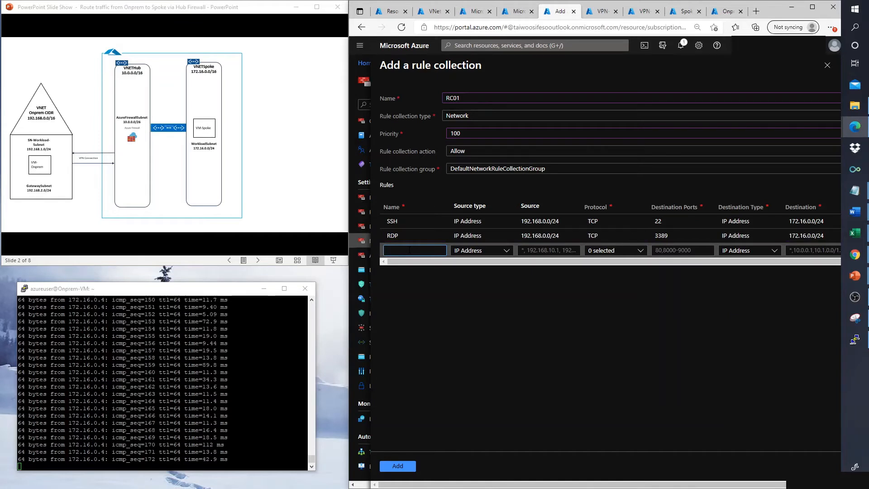
Step: Add an Http rule: source 192.168.0.0/24, TCP, port 80, destination 172.16.0.0/24
{"action": "type", "text": "H"}
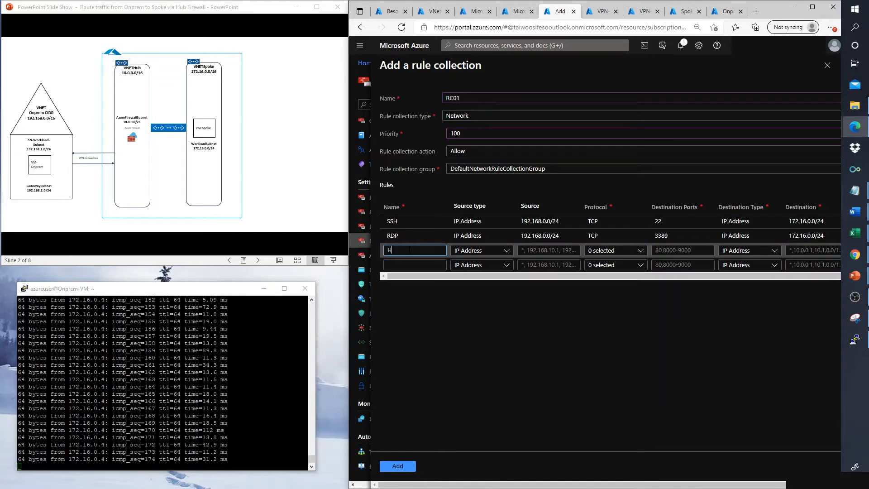
{"action": "type", "text": "ttp"}
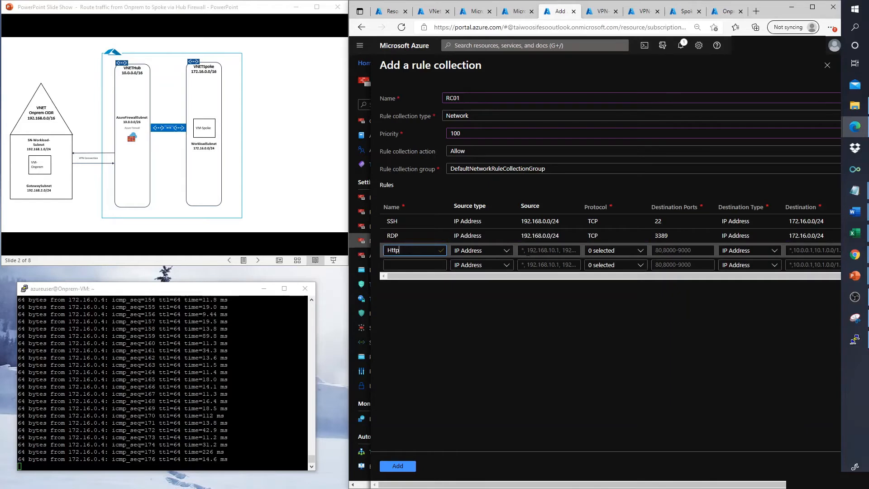
{"action": "left_click", "coordinate": [525, 250]}
{"action": "type", "text": "192"}
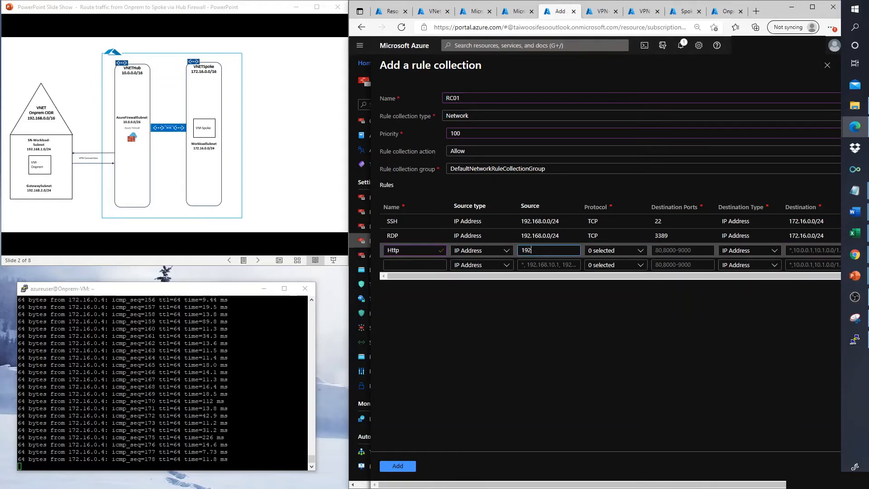
{"action": "type", "text": ".168."}
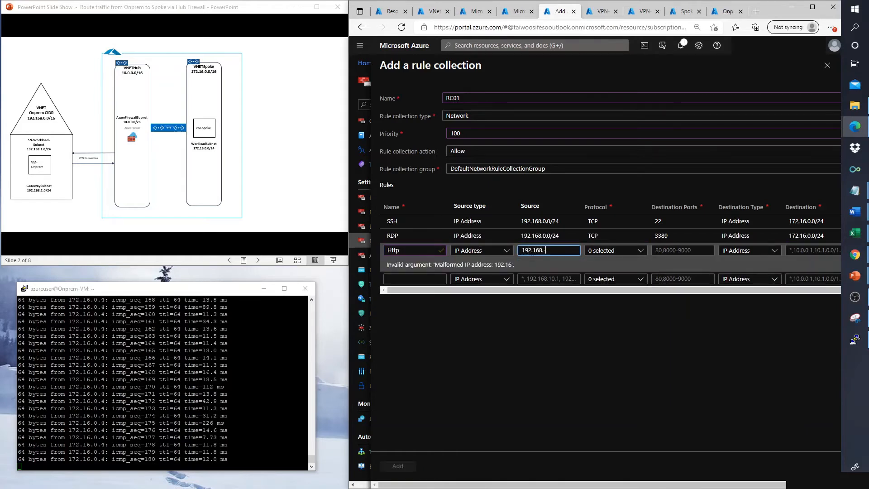
{"action": "type", "text": "0.0/24"}
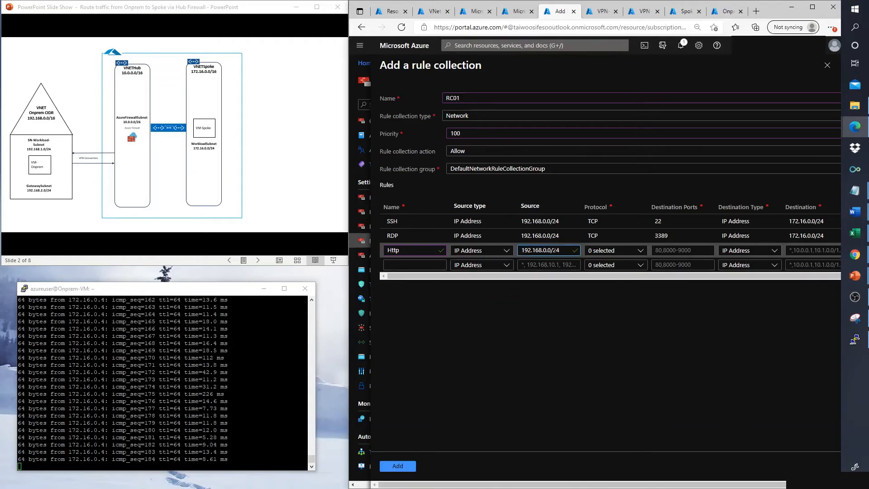
{"action": "left_click", "coordinate": [608, 251]}
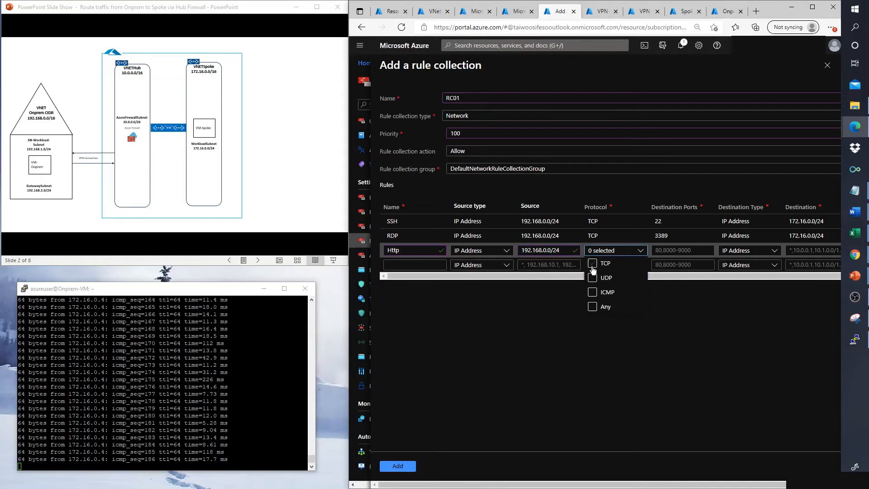
{"action": "left_click", "coordinate": [592, 263]}
{"action": "key", "text": "Tab"}
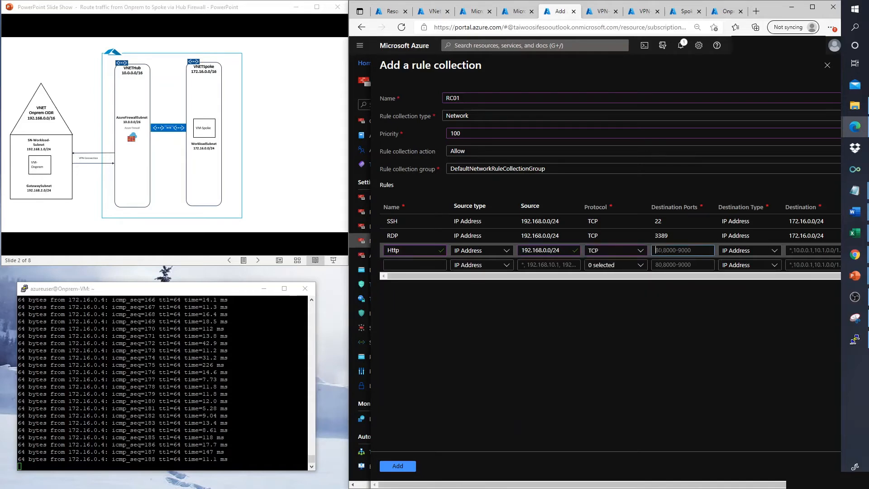
{"action": "type", "text": "80"}
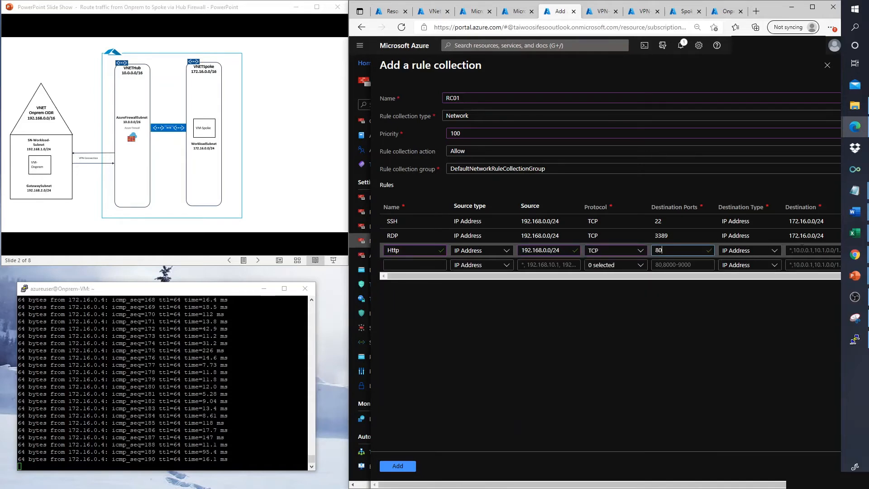
{"action": "left_click", "coordinate": [799, 251]}
{"action": "type", "text": "1"}
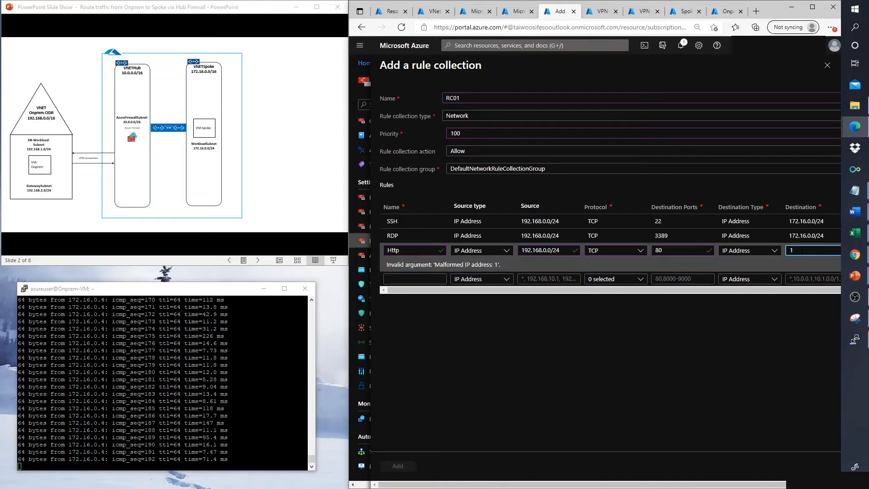
{"action": "type", "text": "92.16.0"}
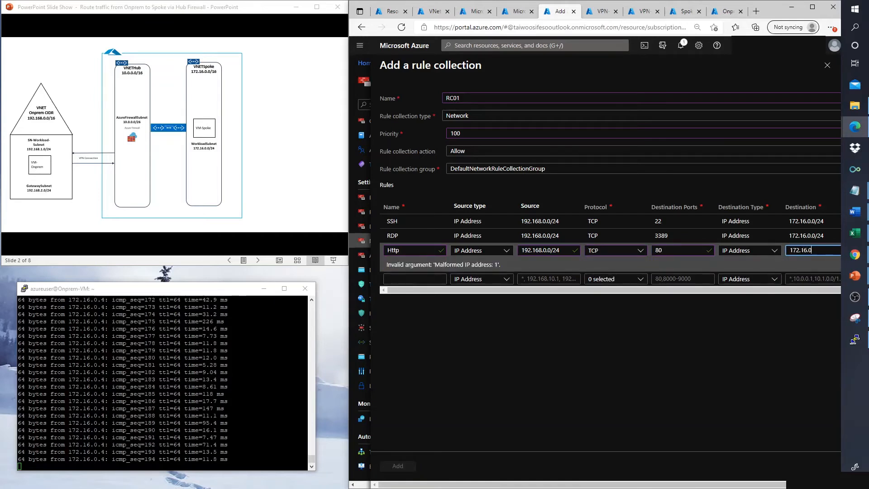
{"action": "type", "text": "/24"}
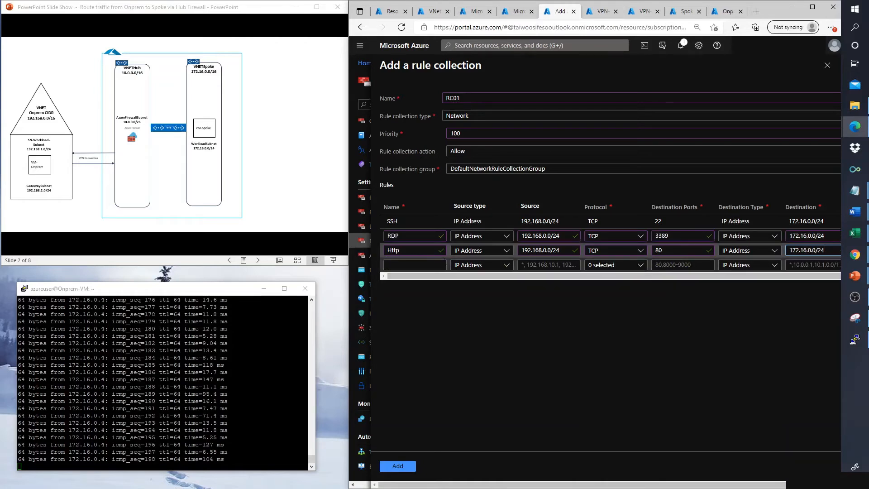
{"action": "left_click", "coordinate": [437, 264]}
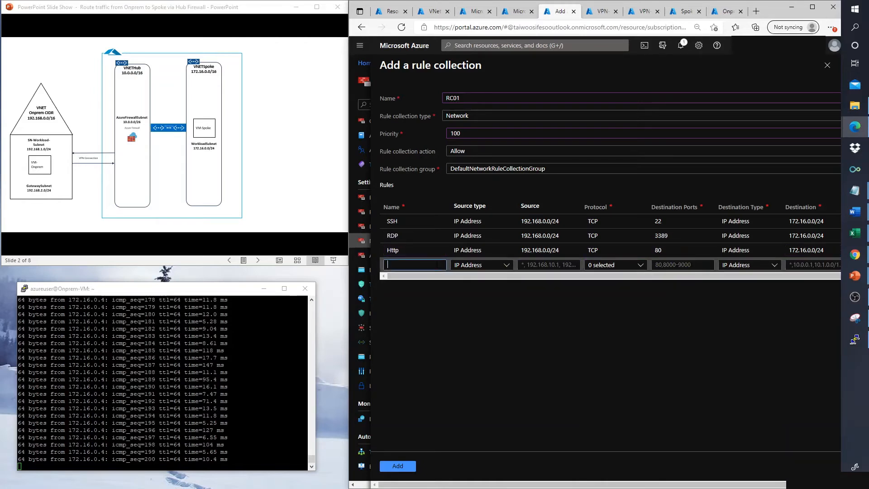
Step: Create the Https rule with source 192.168.0.0/24, protocol TCP and destination port 443
{"action": "type", "text": "Http"}
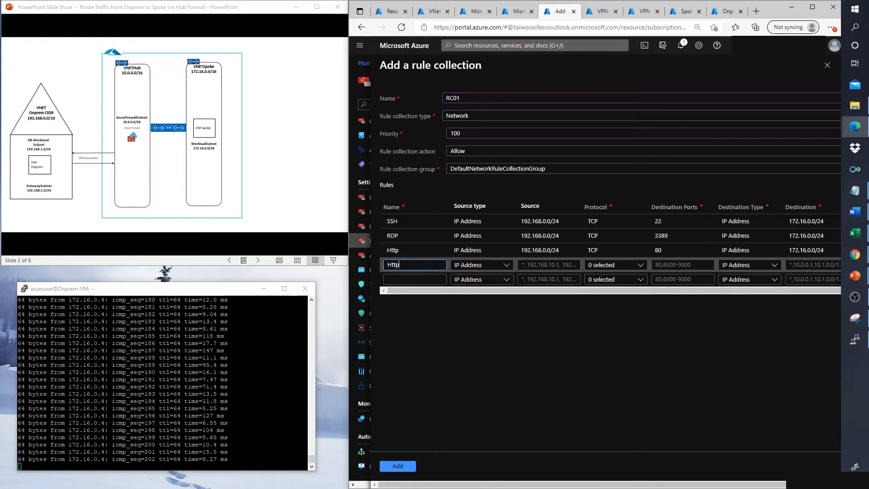
{"action": "key", "text": "Tab"}
{"action": "key", "text": "Tab"}
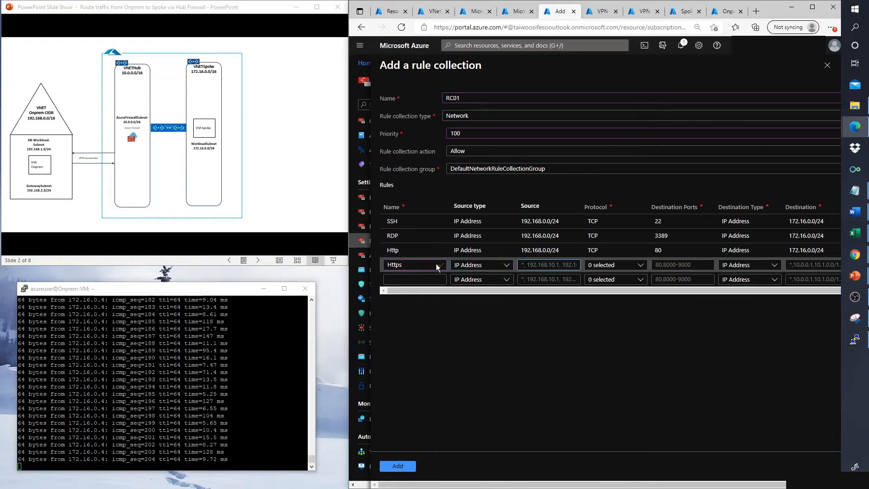
{"action": "type", "text": "192.1"}
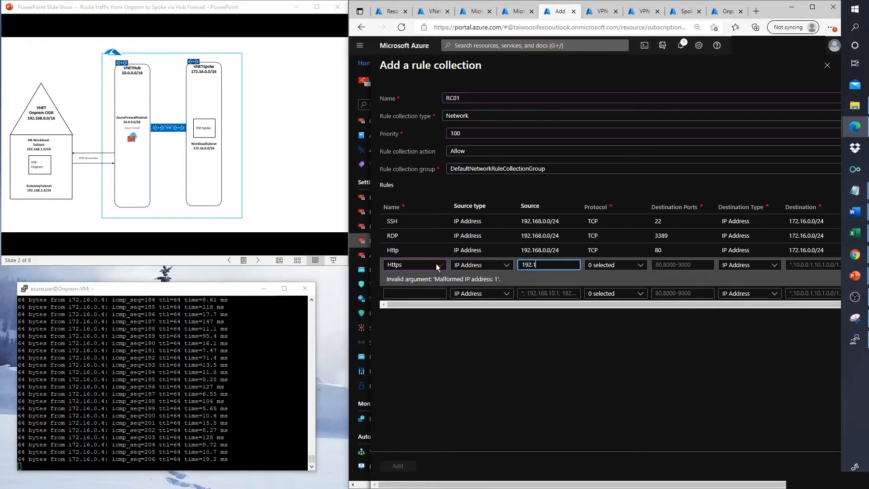
{"action": "type", "text": "68.0"}
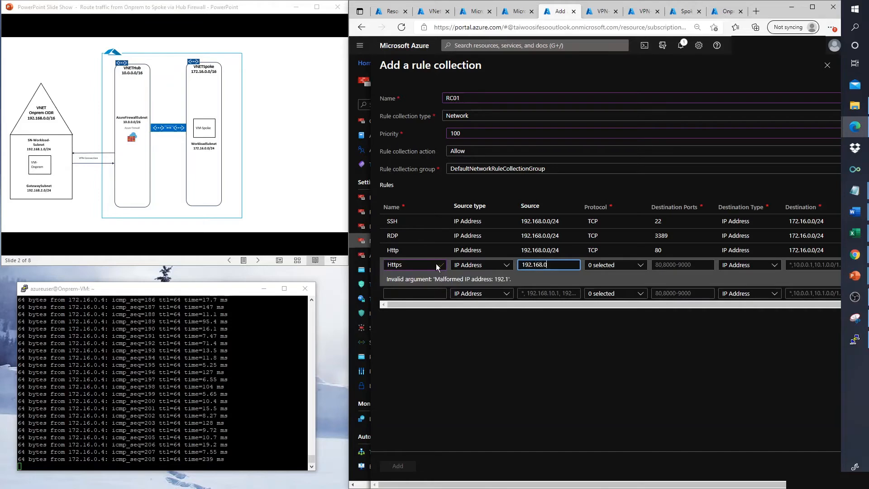
{"action": "type", "text": ".0/24"}
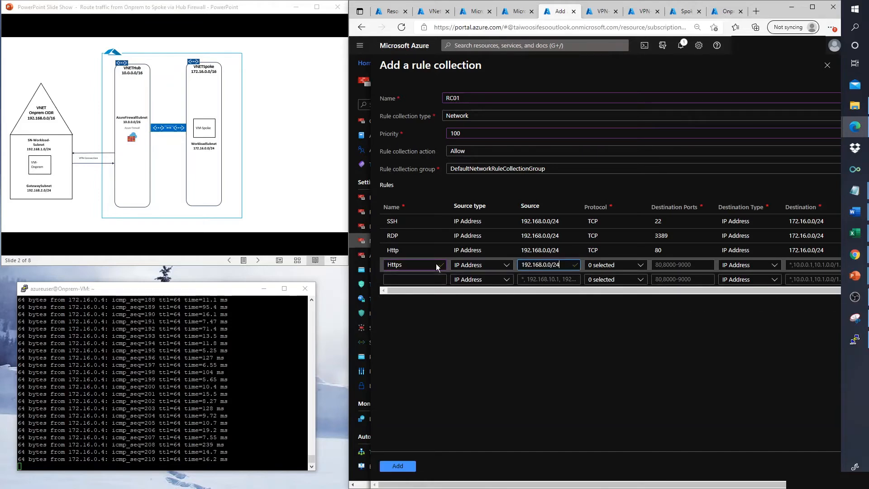
{"action": "key", "text": "Tab"}
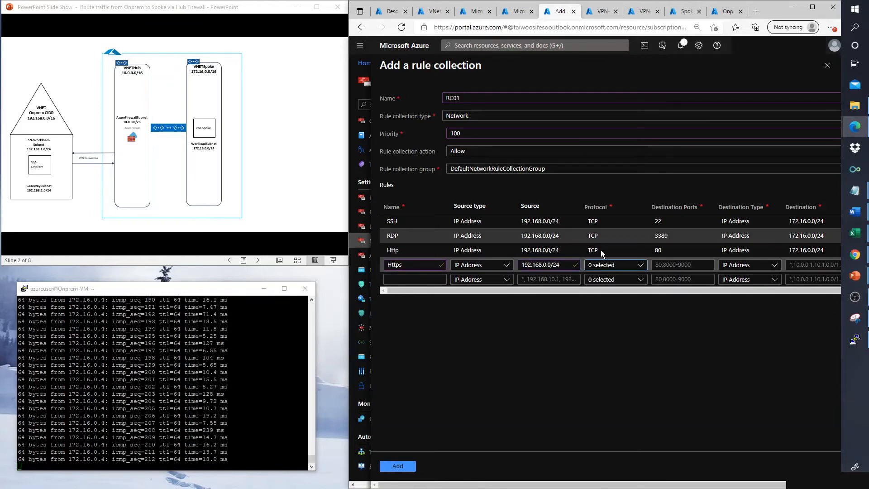
{"action": "left_click", "coordinate": [611, 266]}
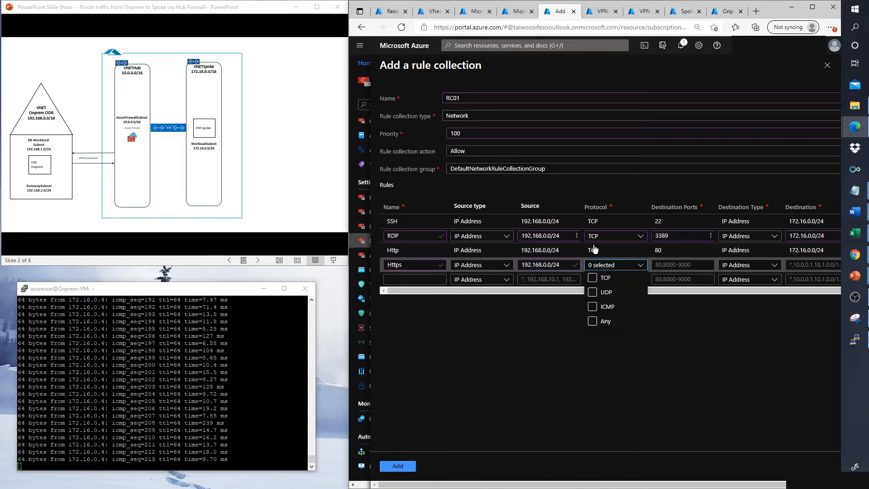
{"action": "left_click", "coordinate": [592, 278]}
{"action": "key", "text": "Tab"}
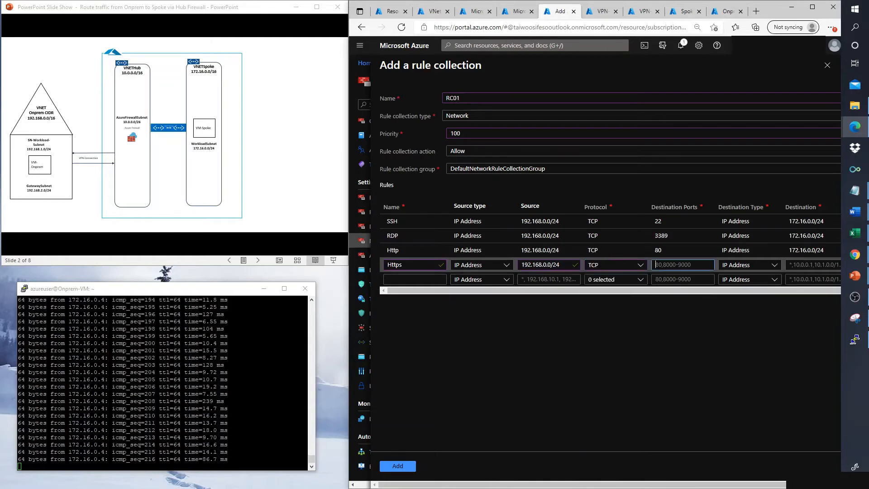
{"action": "type", "text": "443"}
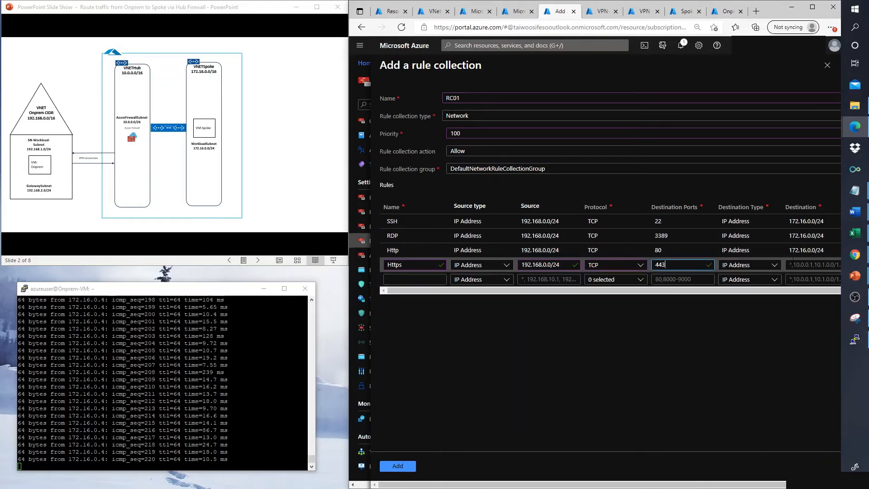
Step: Set the Https rule's destination to 172.16.0.0/24
{"action": "left_click", "coordinate": [810, 265]}
{"action": "type", "text": "10"}
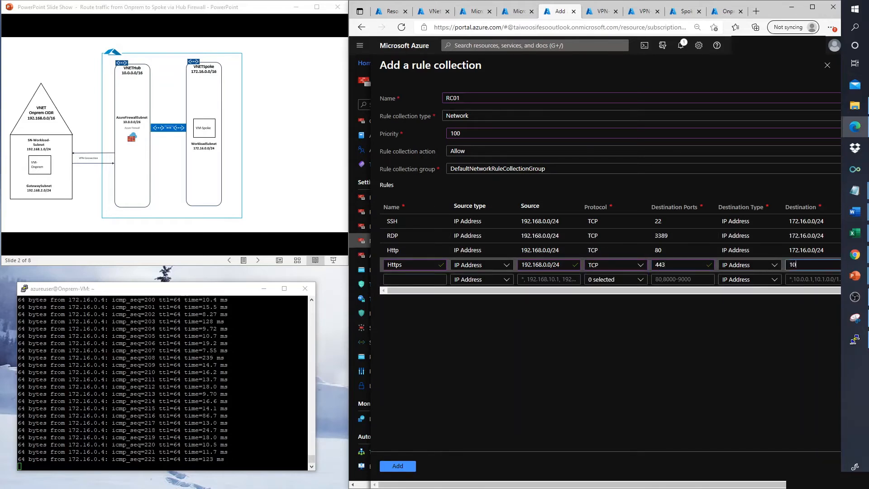
{"action": "type", "text": "72.1"}
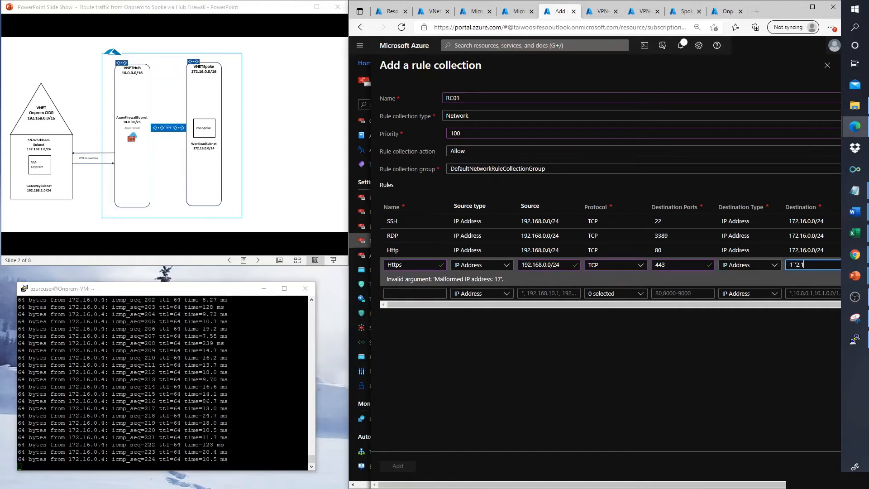
{"action": "type", "text": "6.0"}
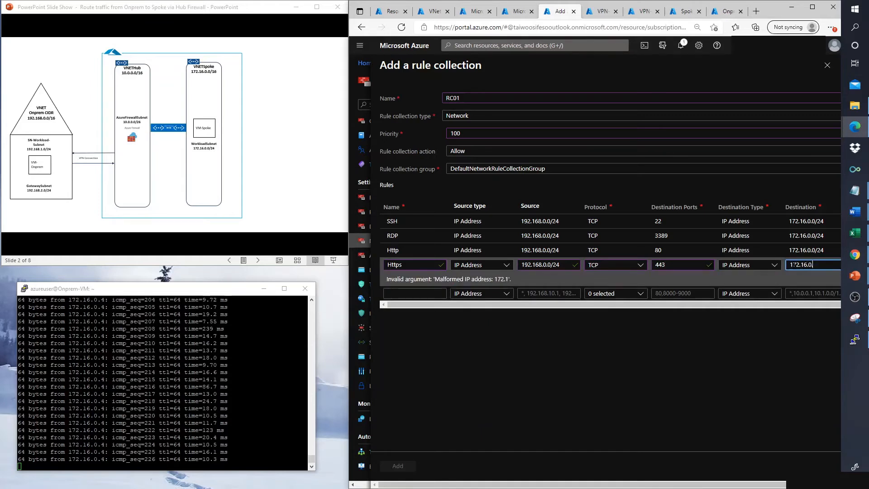
{"action": "type", "text": ".0/24"}
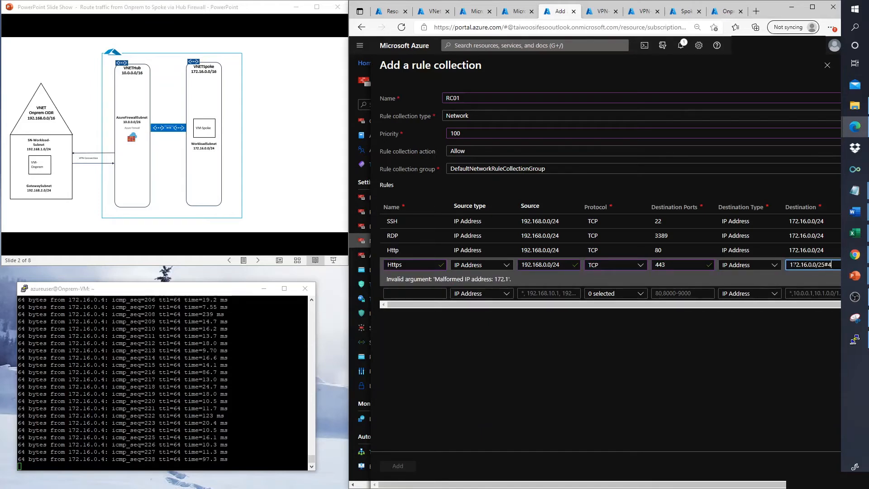
{"action": "key", "text": "BackSpace"}
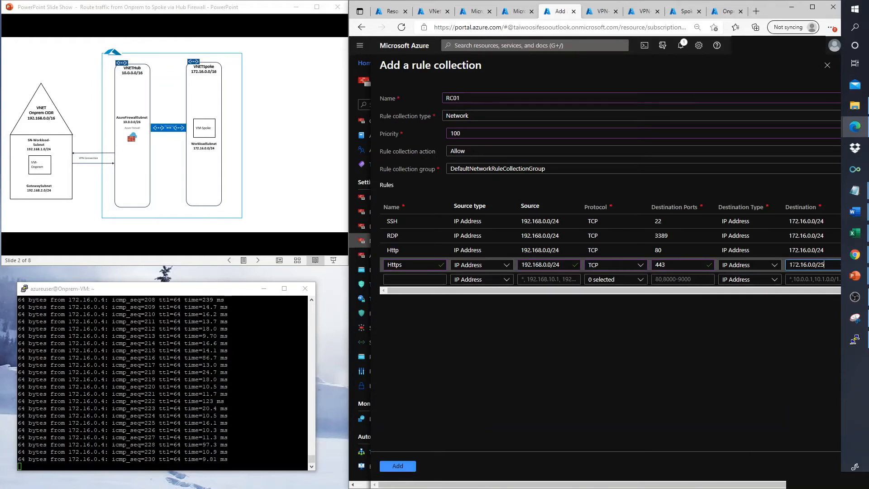
{"action": "type", "text": "54"}
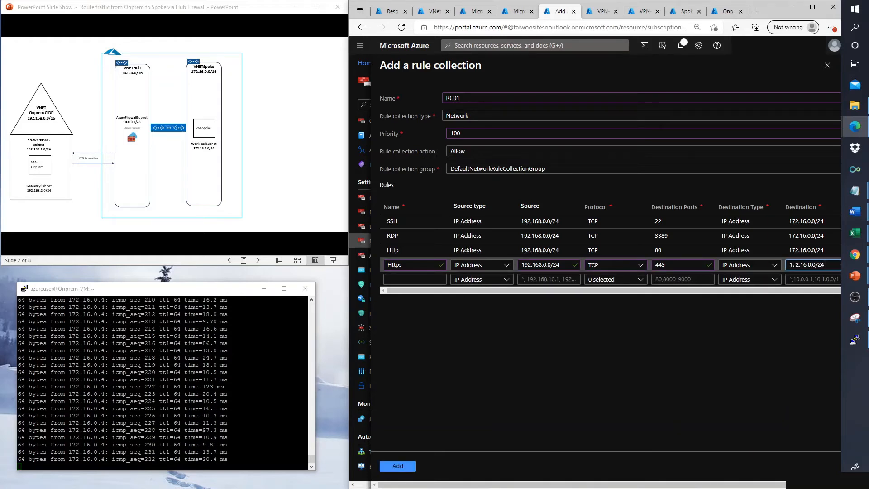
{"action": "left_click", "coordinate": [399, 280]}
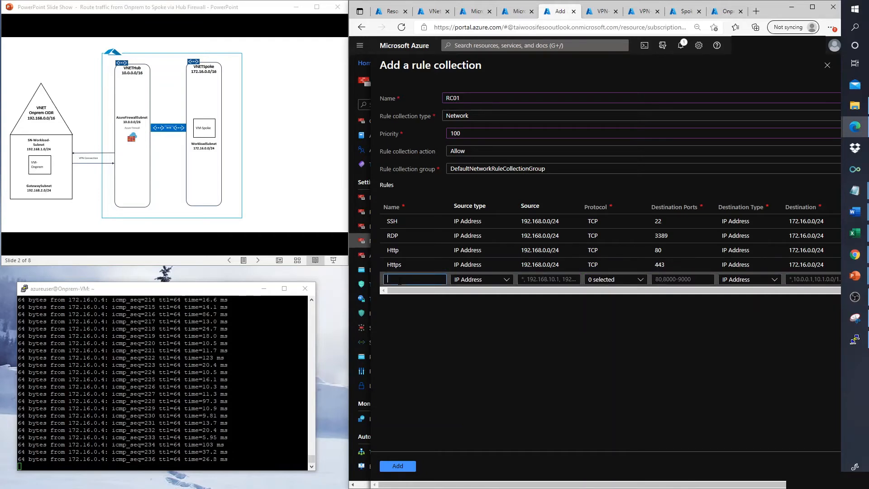
Step: Create the Ping rule with protocol ICMP, destination port 1 and destination 172.16.0.0/24
{"action": "type", "text": "Ping"}
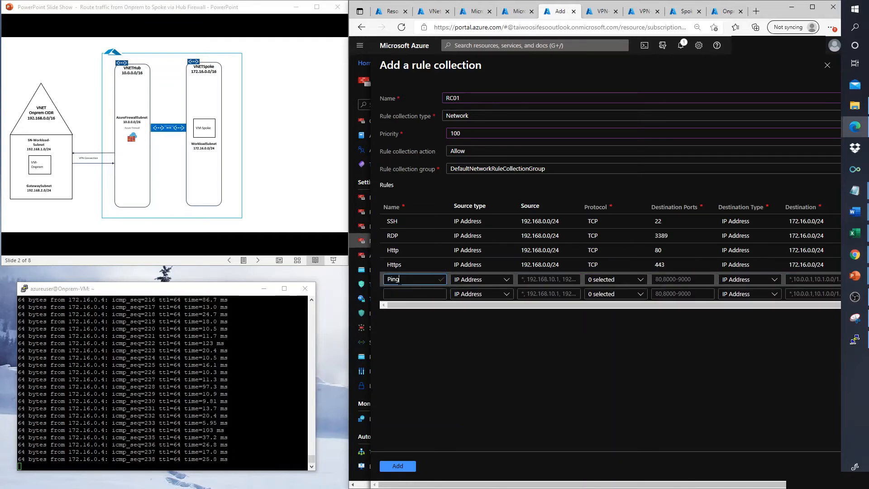
{"action": "key", "text": "Tab"}
{"action": "key", "text": "Tab"}
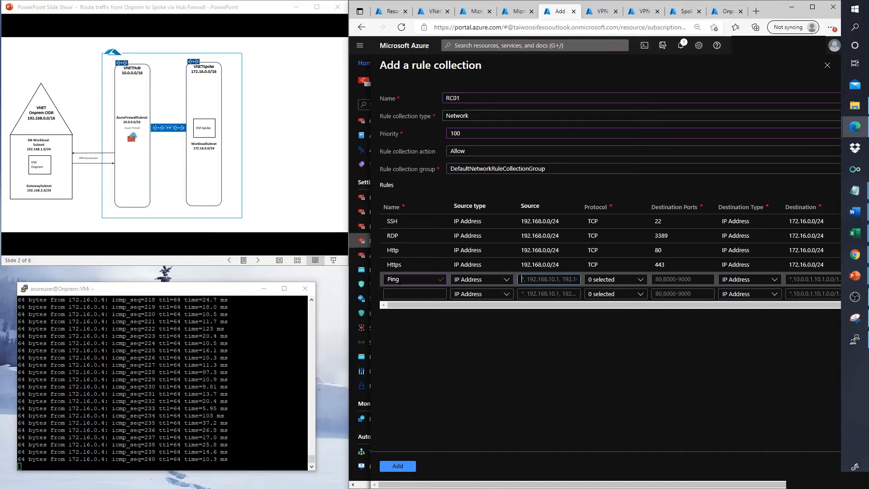
{"action": "type", "text": "192.168"}
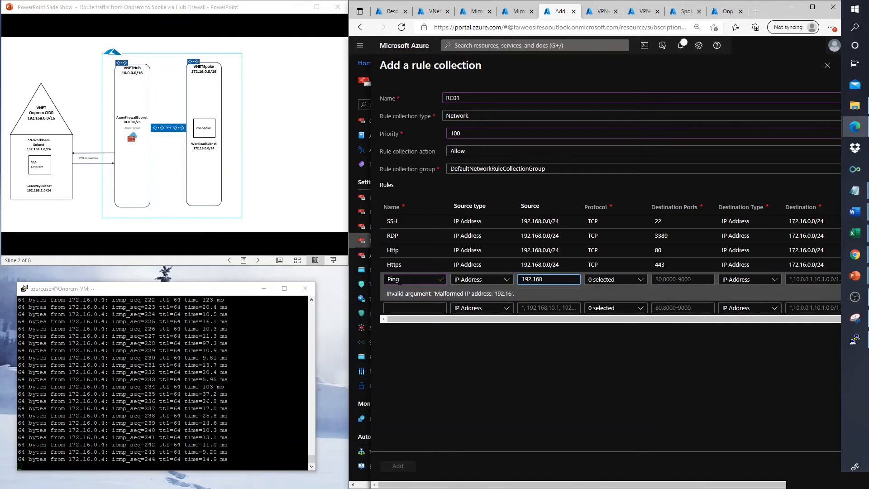
{"action": "type", "text": ".0.0"}
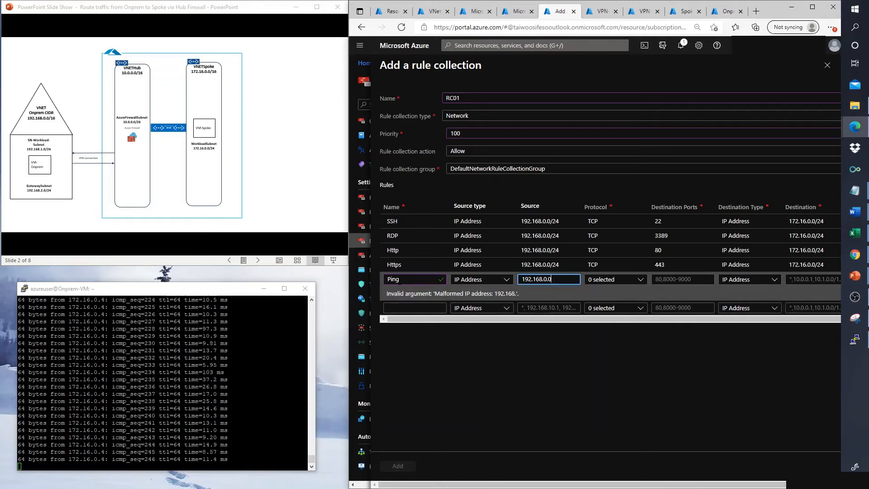
{"action": "type", "text": ".24"}
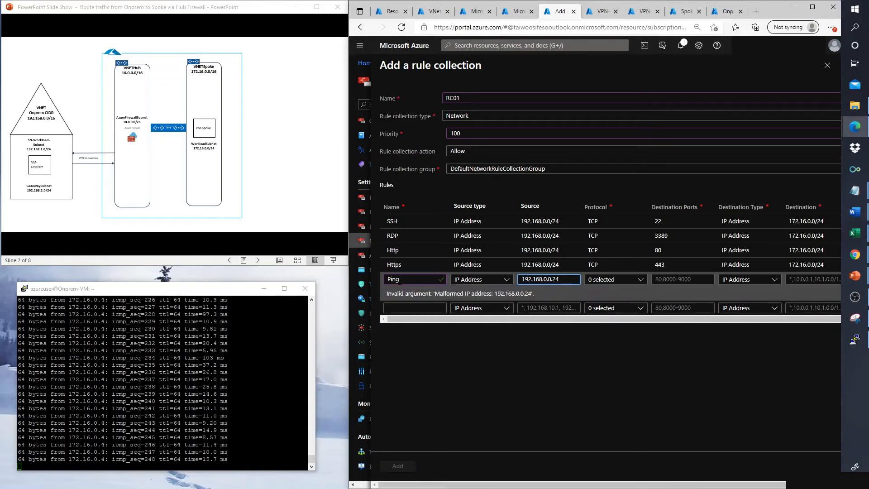
{"action": "key", "text": "Tab"}
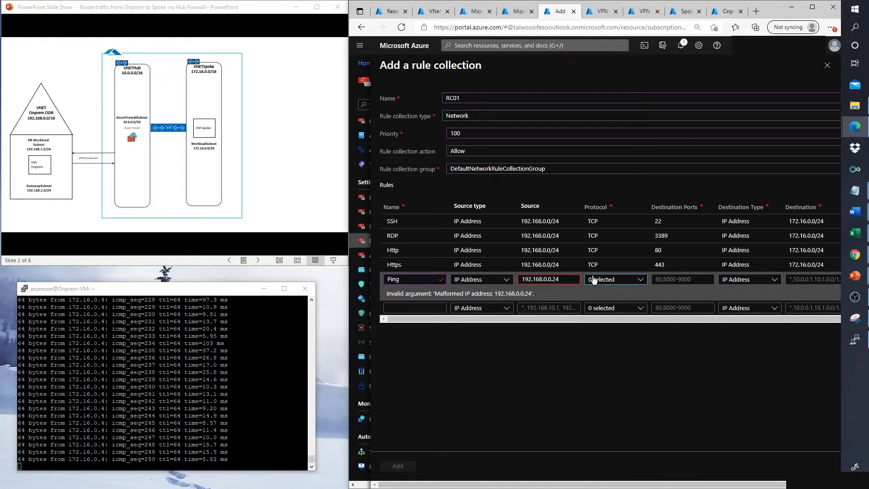
{"action": "left_click", "coordinate": [595, 282]}
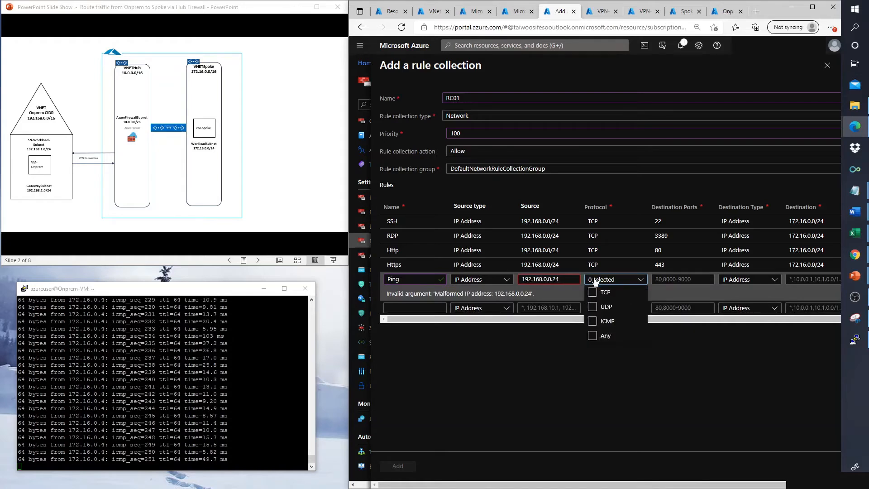
{"action": "left_click", "coordinate": [592, 321]}
{"action": "key", "text": "Tab"}
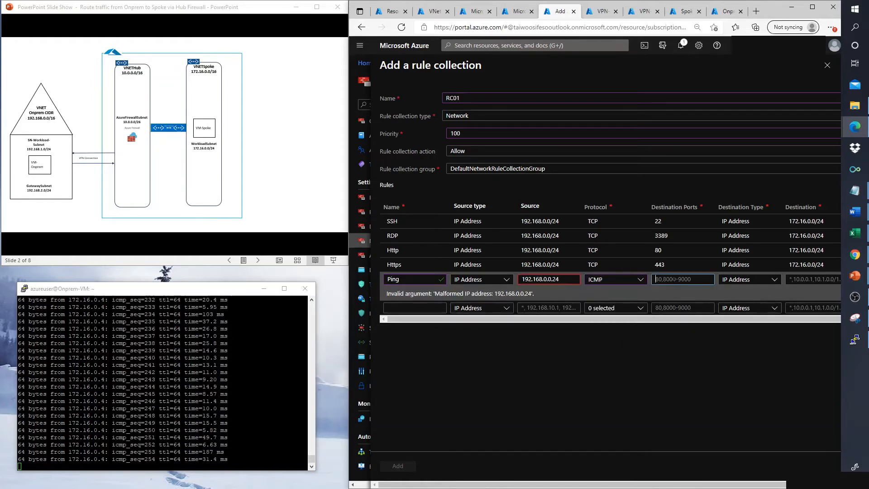
{"action": "type", "text": "1"}
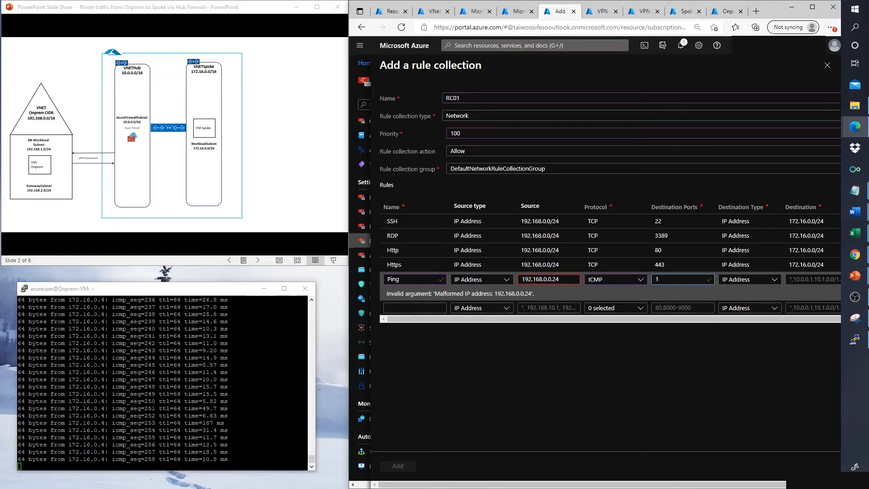
{"action": "left_click", "coordinate": [811, 279]}
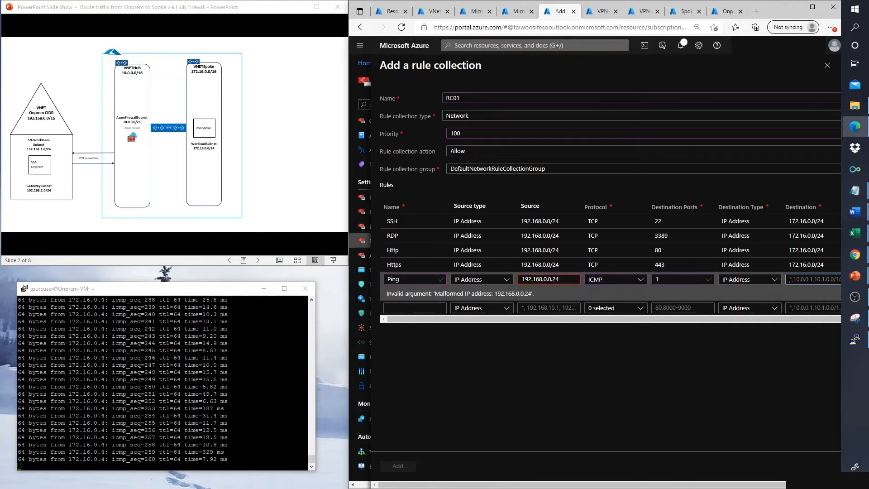
{"action": "type", "text": "1"}
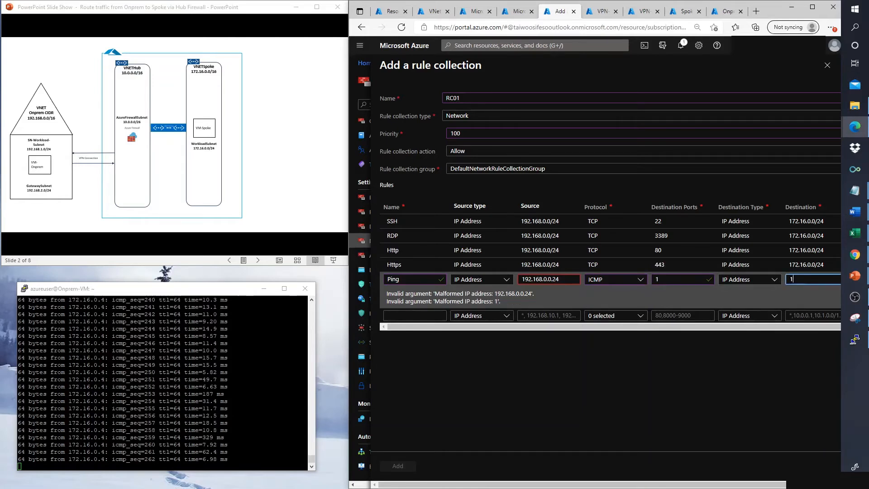
{"action": "type", "text": "72"}
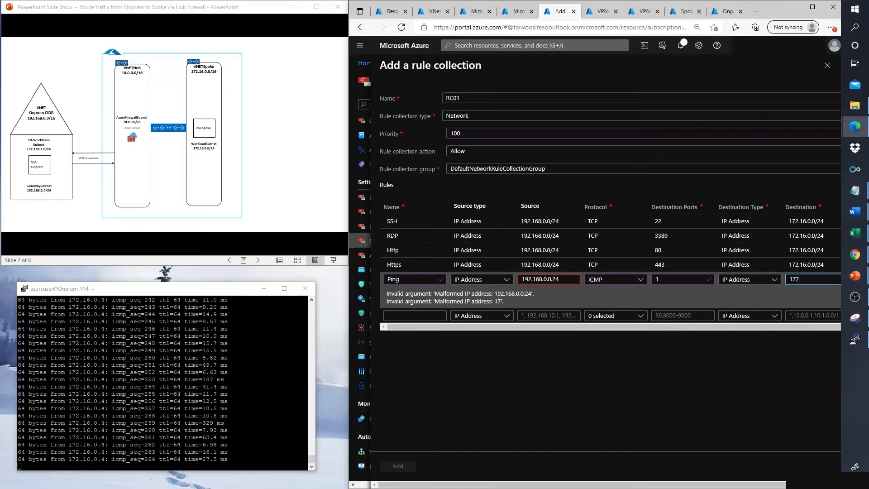
{"action": "type", "text": ".16.0.0/24"}
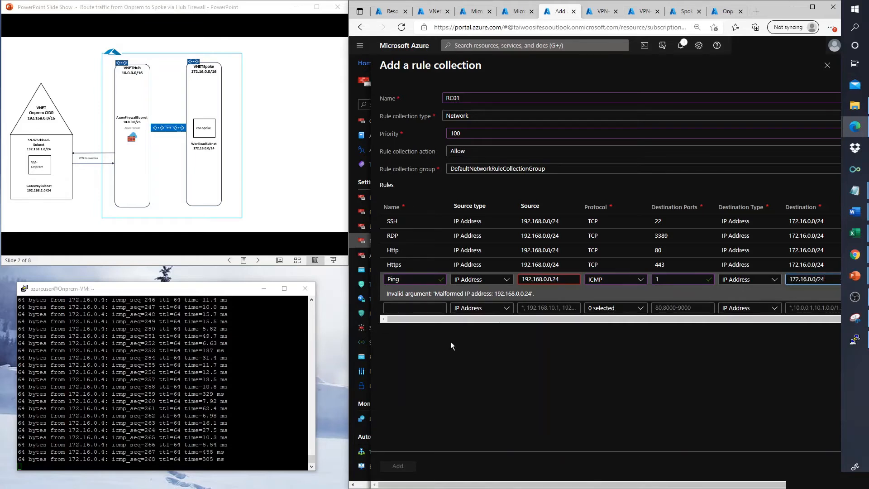
Step: Correct the Ping rule's source to 192.168.0.0/24 and submit the RC01 collection
{"action": "left_click", "coordinate": [567, 281]}
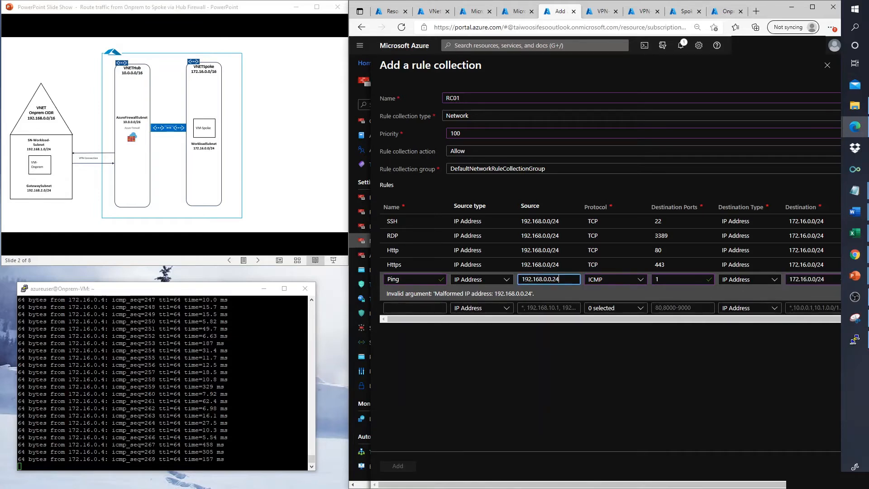
{"action": "left_click", "coordinate": [533, 279]}
{"action": "key", "text": "BackSpace"}
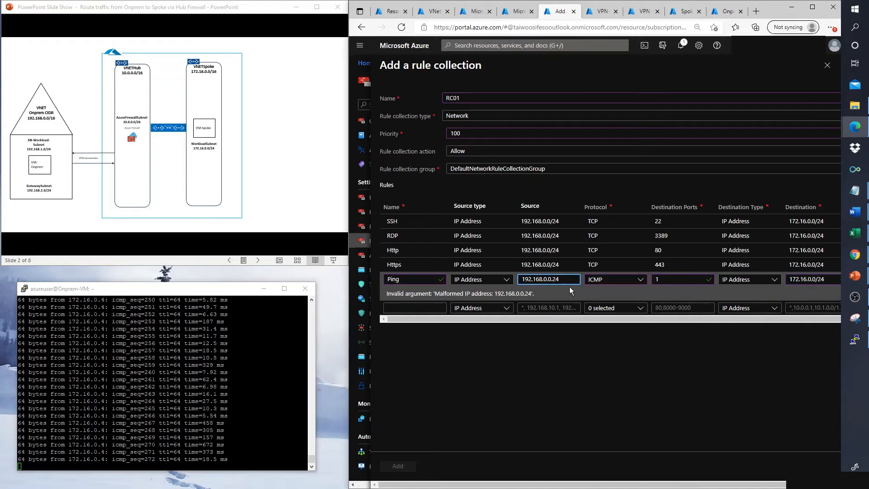
{"action": "type", "text": "."}
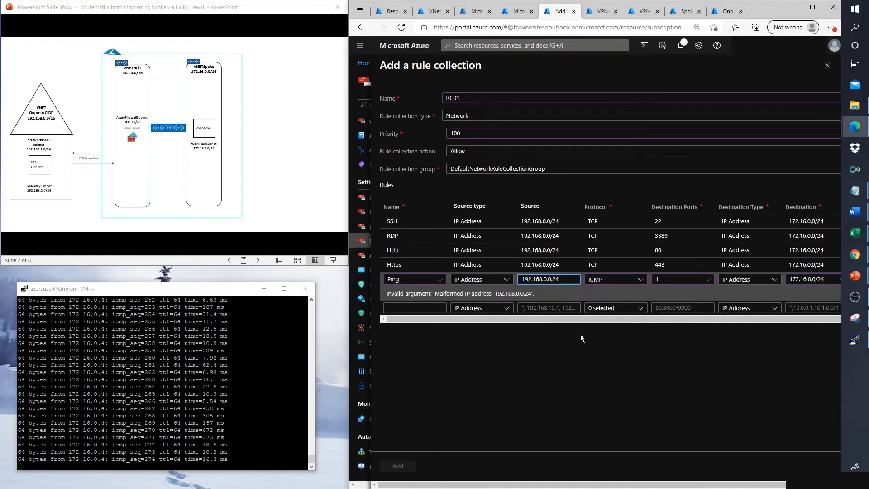
{"action": "left_click", "coordinate": [553, 280]}
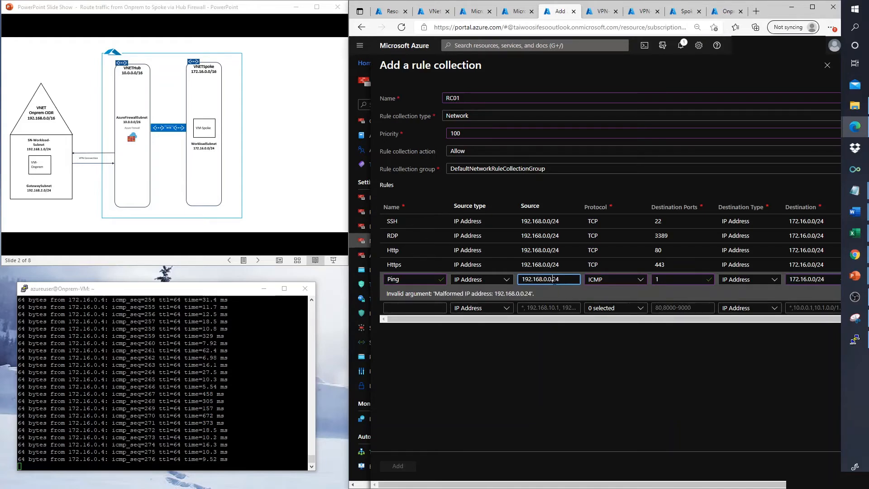
{"action": "type", "text": "/"}
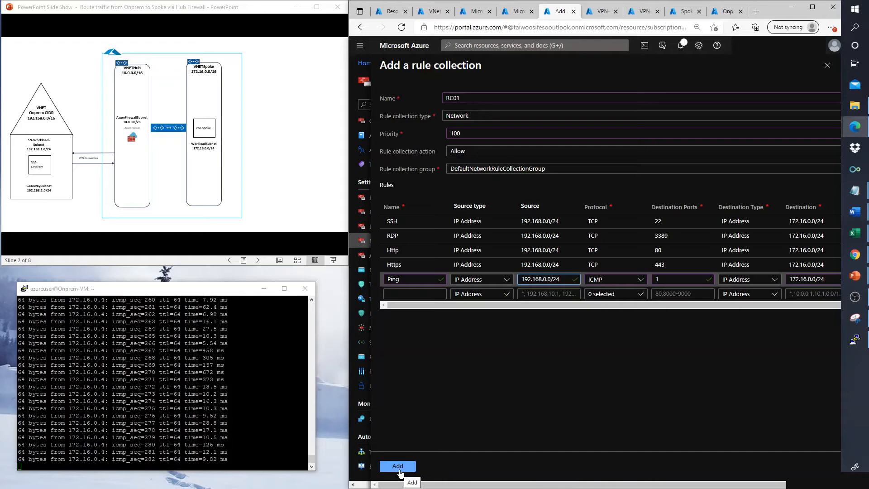
{"action": "left_click", "coordinate": [402, 470]}
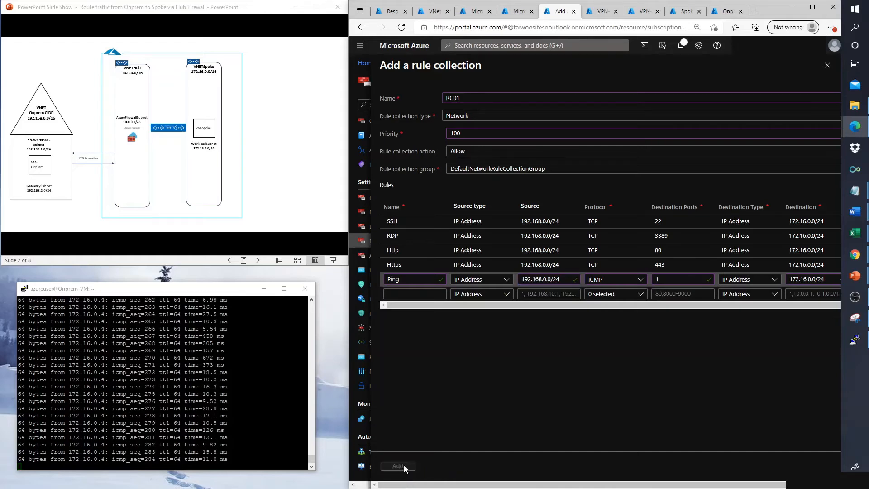
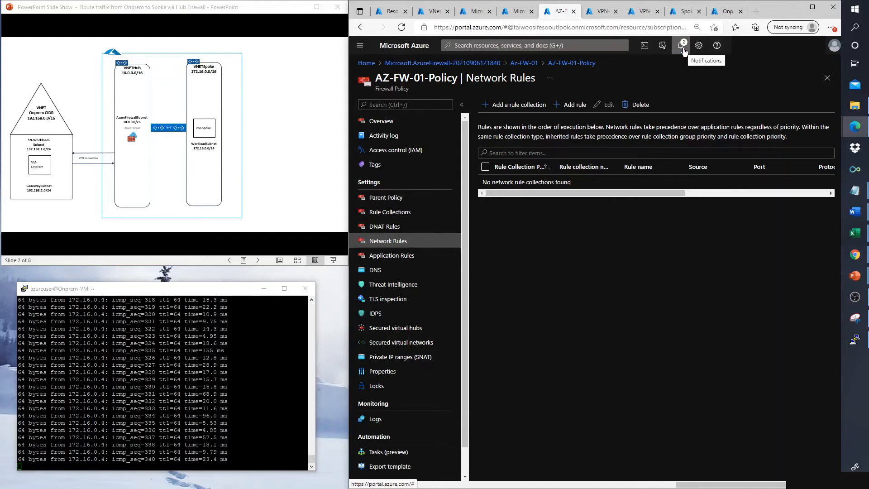
Step: Check notifications and review the AZ-FW-01-Policy network rules, then return to the Remote Desktop session
{"action": "left_click", "coordinate": [683, 55]}
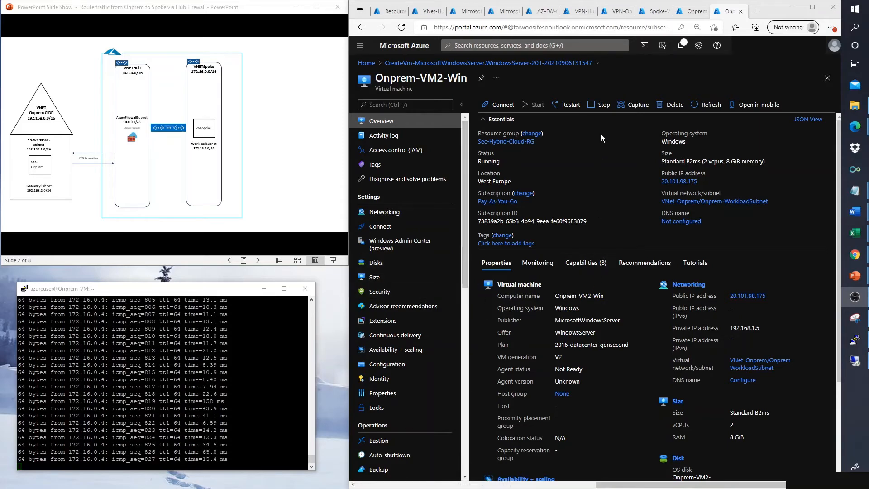
{"action": "left_click", "coordinate": [544, 12]}
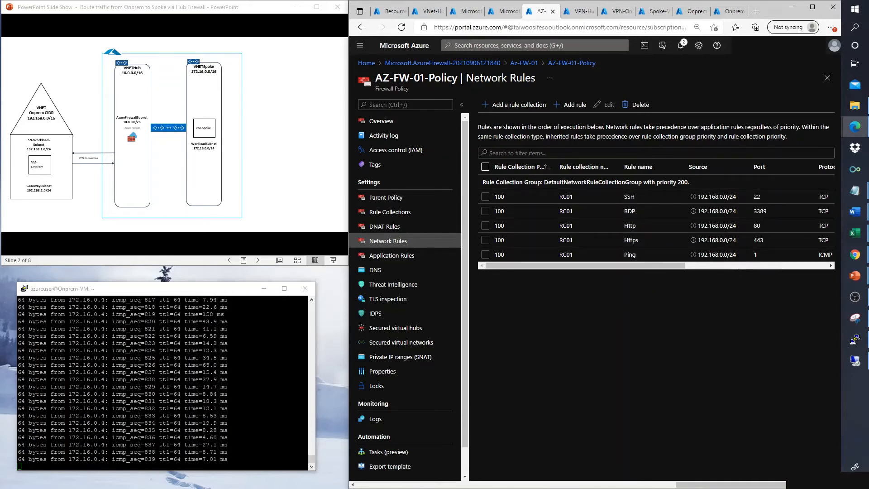
{"action": "key", "text": "alt+Tab"}
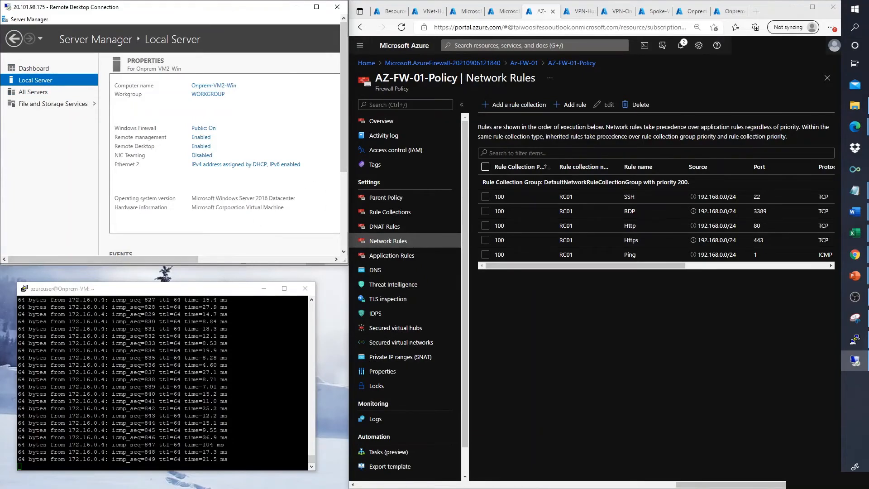
Step: Stop the running ping and run curl 172.16.0.4, selecting part of the returned Apache HTML
{"action": "left_click", "coordinate": [266, 372]}
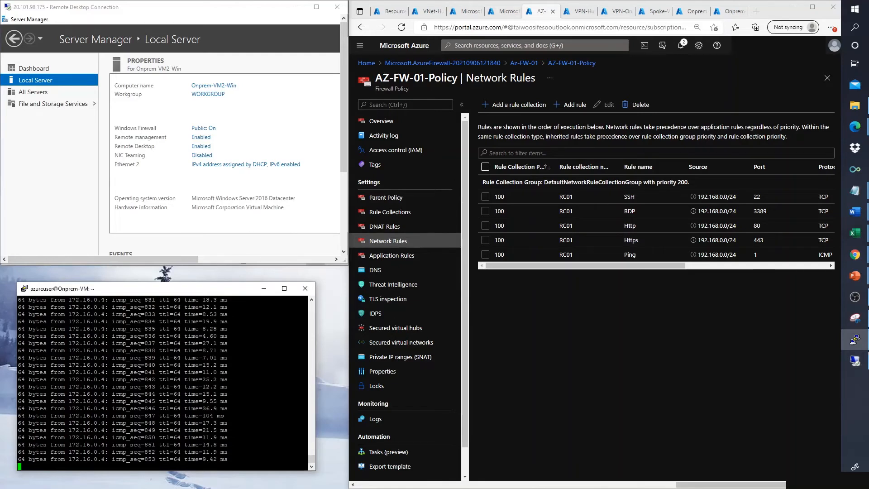
{"action": "key", "text": "ctrl+c"}
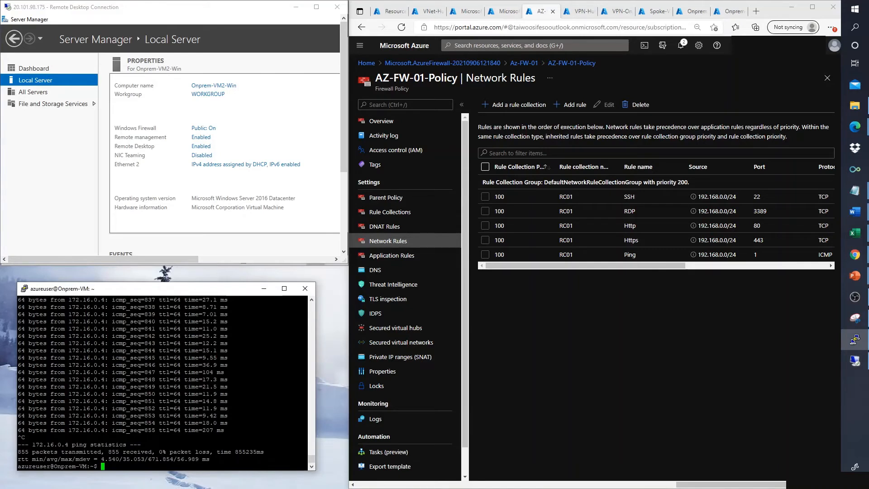
{"action": "type", "text": "ifconfig"}
{"action": "key", "text": "Up"}
{"action": "key", "text": "Up"}
{"action": "key", "text": "BackSpace"}
{"action": "key", "text": "BackSpace"}
{"action": "key", "text": "BackSpace"}
{"action": "key", "text": "BackSpace"}
{"action": "key", "text": "BackSpace"}
{"action": "key", "text": "BackSpace"}
{"action": "key", "text": "BackSpace"}
{"action": "key", "text": "BackSpace"}
{"action": "key", "text": "BackSpace"}
{"action": "key", "text": "BackSpace"}
{"action": "key", "text": "BackSpace"}
{"action": "key", "text": "BackSpace"}
{"action": "key", "text": "BackSpace"}
{"action": "key", "text": "BackSpace"}
{"action": "key", "text": "BackSpace"}
{"action": "key", "text": "BackSpace"}
{"action": "key", "text": "BackSpace"}
{"action": "key", "text": "BackSpace"}
{"action": "key", "text": "BackSpace"}
{"action": "key", "text": "BackSpace"}
{"action": "type", "text": "curl 172.16.0.4"}
{"action": "key", "text": "Return"}
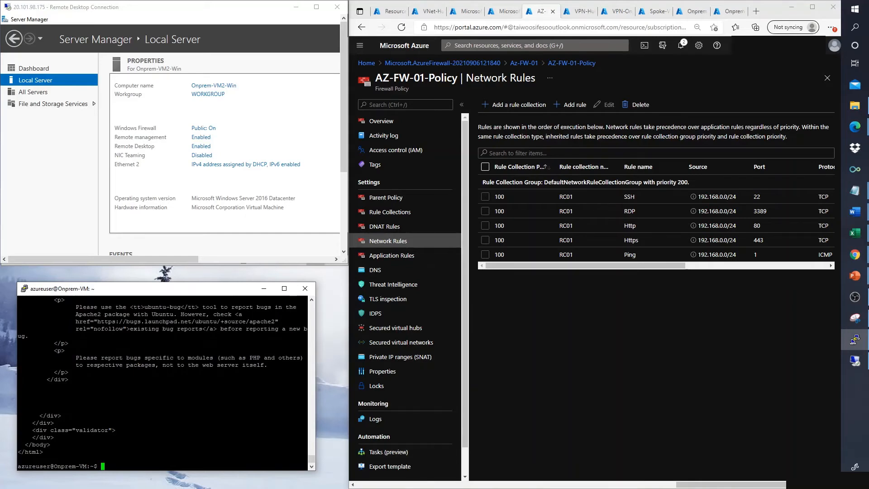
{"action": "left_click_drag", "start_coordinate": [279, 321], "coordinate": [191, 329]}
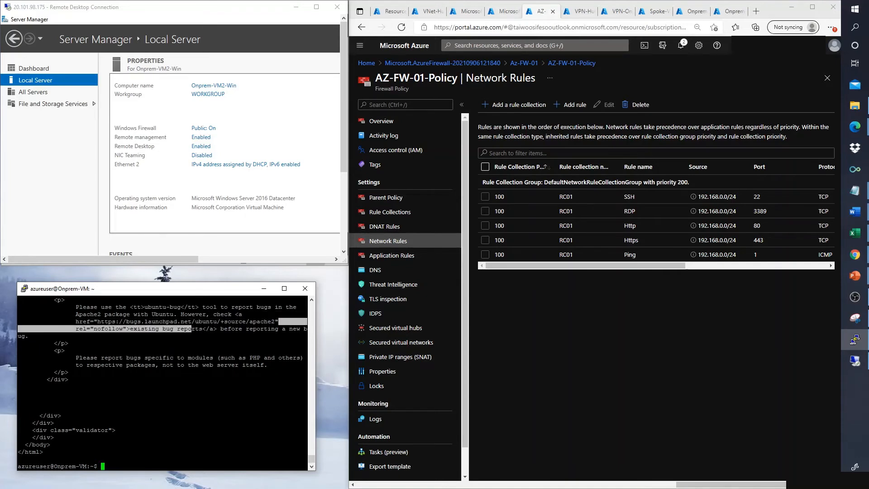
{"action": "left_click_drag", "start_coordinate": [344, 146], "coordinate": [332, 242]}
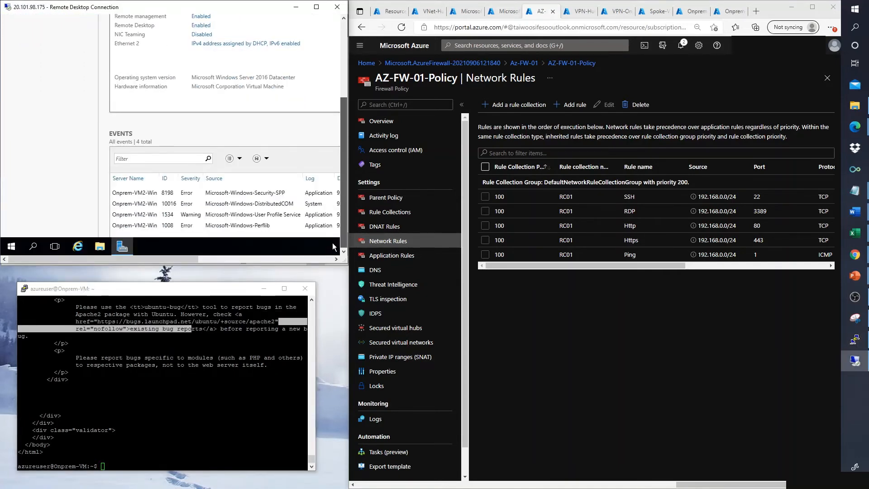
Step: Launch Internet Explorer on the remote server
{"action": "left_click", "coordinate": [77, 248]}
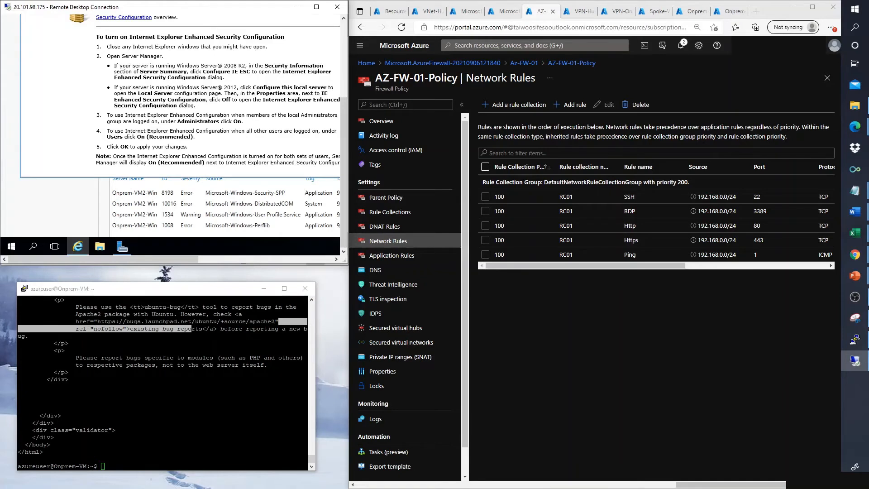
{"action": "scroll", "coordinate": [346, 193], "scroll_direction": "up", "scroll_amount": 1}
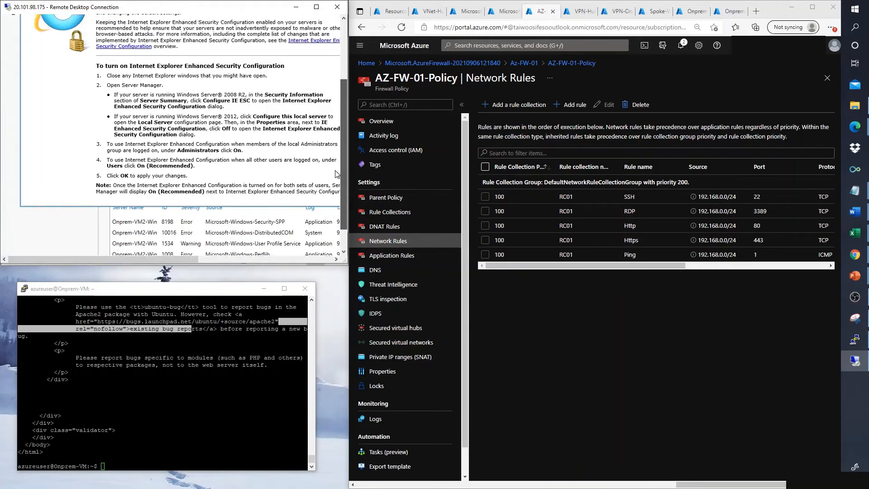
{"action": "left_click_drag", "start_coordinate": [180, 259], "coordinate": [216, 259]}
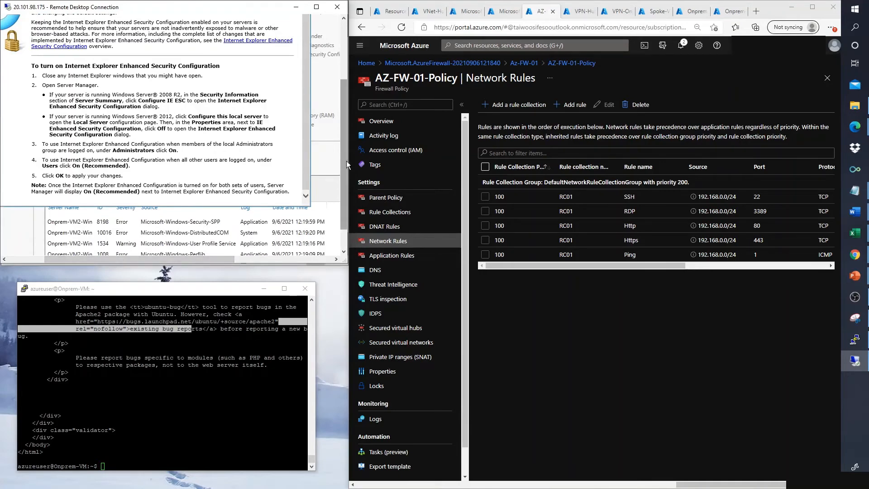
{"action": "scroll", "coordinate": [346, 161], "scroll_direction": "up", "scroll_amount": 5}
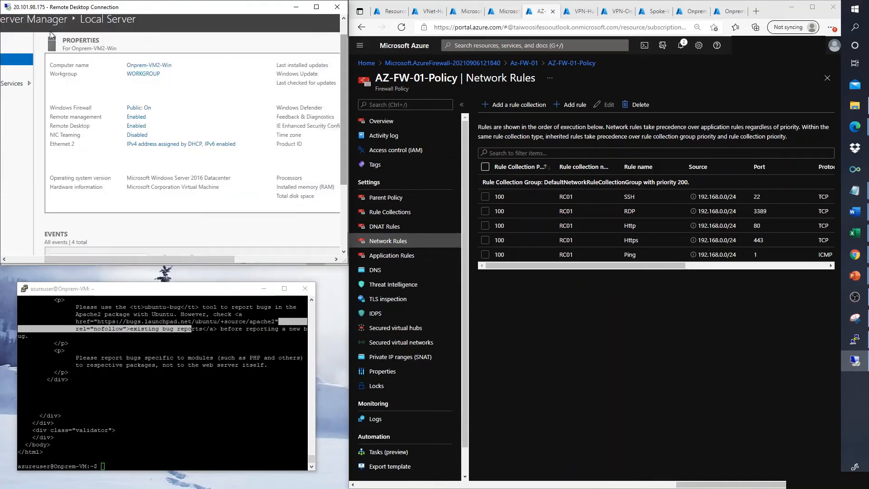
{"action": "scroll", "coordinate": [343, 165], "scroll_direction": "down", "scroll_amount": 3}
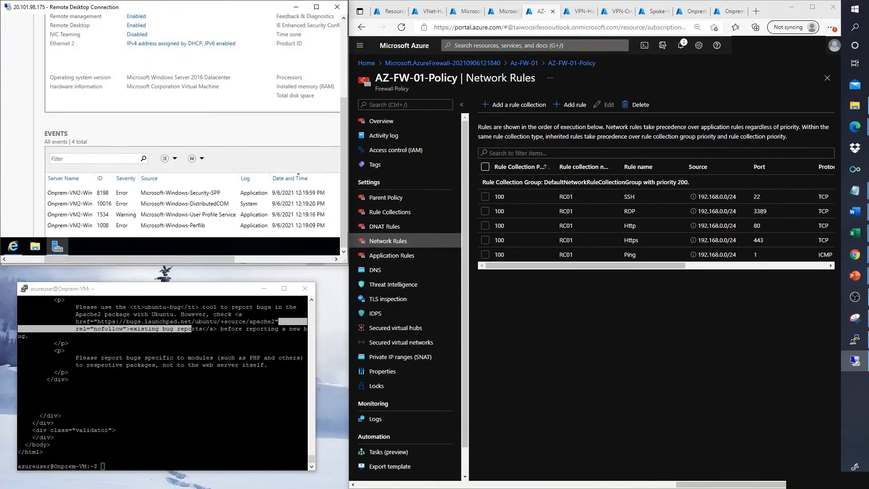
{"action": "left_click", "coordinate": [14, 246]}
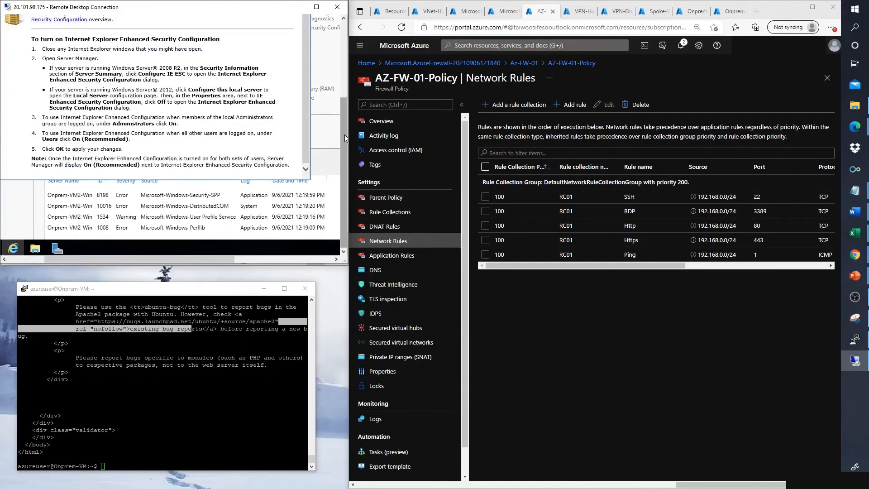
{"action": "left_click_drag", "start_coordinate": [344, 135], "coordinate": [343, 65]}
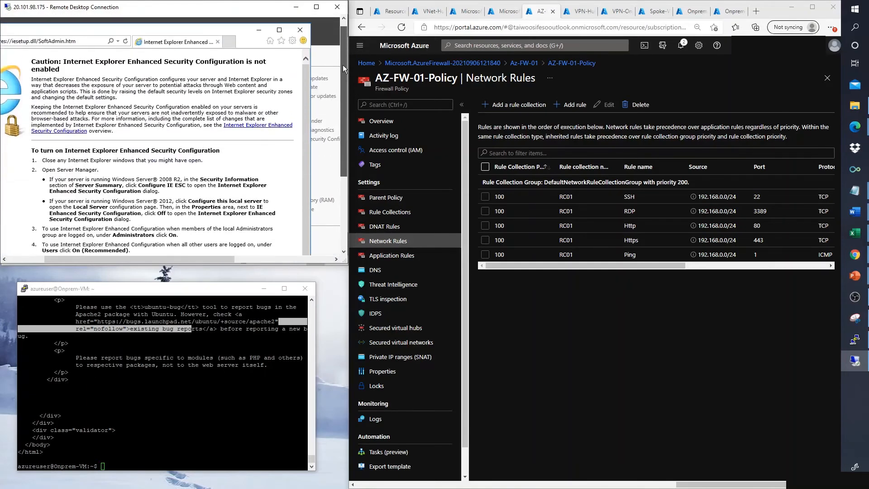
{"action": "left_click", "coordinate": [87, 41]}
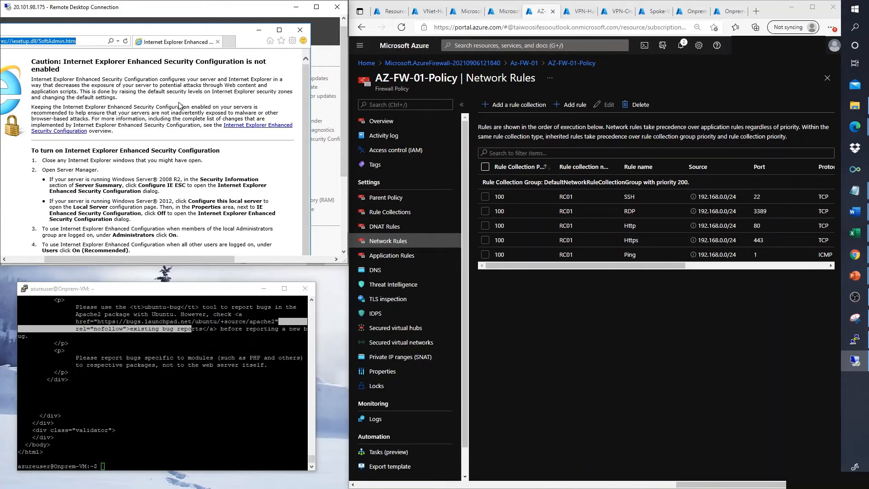
{"action": "type", "text": "172."}
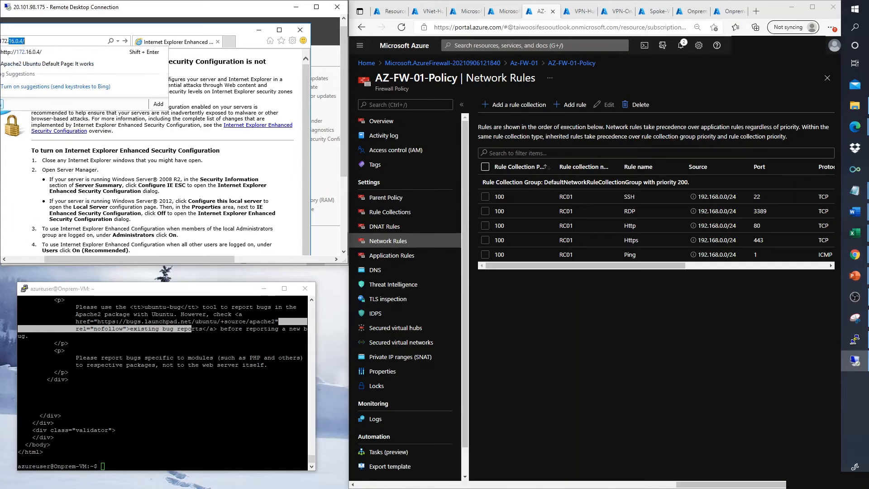
{"action": "type", "text": "16"}
{"action": "key", "text": "Return"}
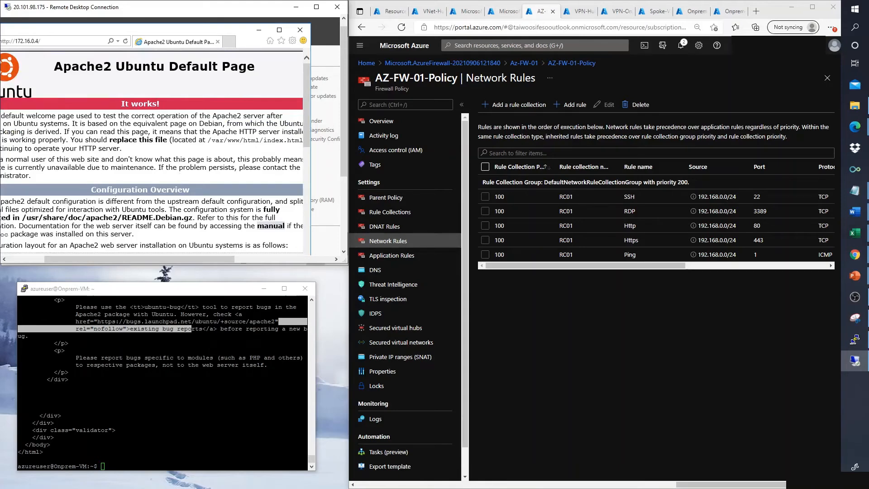
{"action": "scroll", "coordinate": [136, 353], "scroll_direction": "up", "scroll_amount": 2}
{"action": "scroll", "coordinate": [163, 382], "scroll_direction": "up", "scroll_amount": 4}
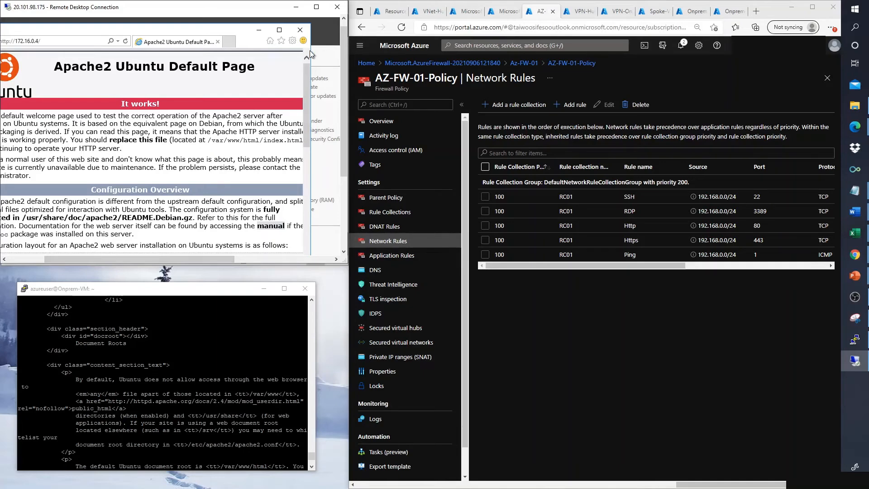
{"action": "left_click_drag", "start_coordinate": [307, 90], "coordinate": [307, 196]}
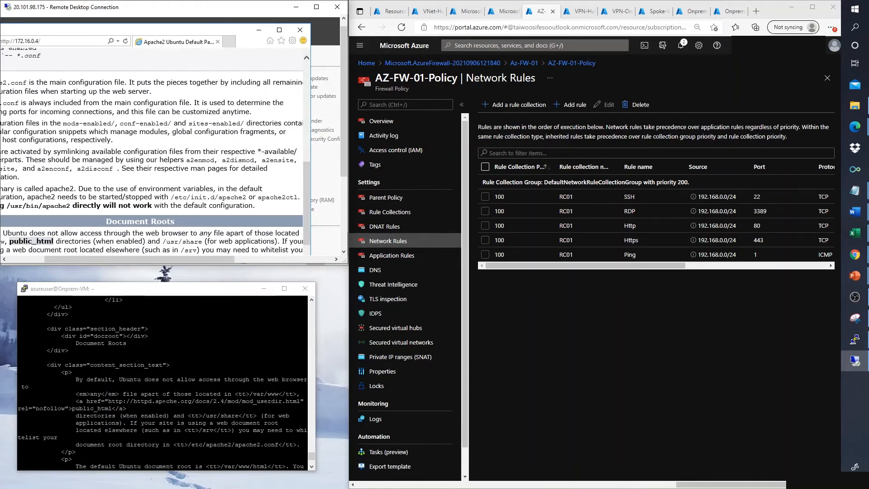
Step: Ping 172.16.0.4 again from PuTTY, then open the remote server's Start menu
{"action": "left_click", "coordinate": [172, 423]}
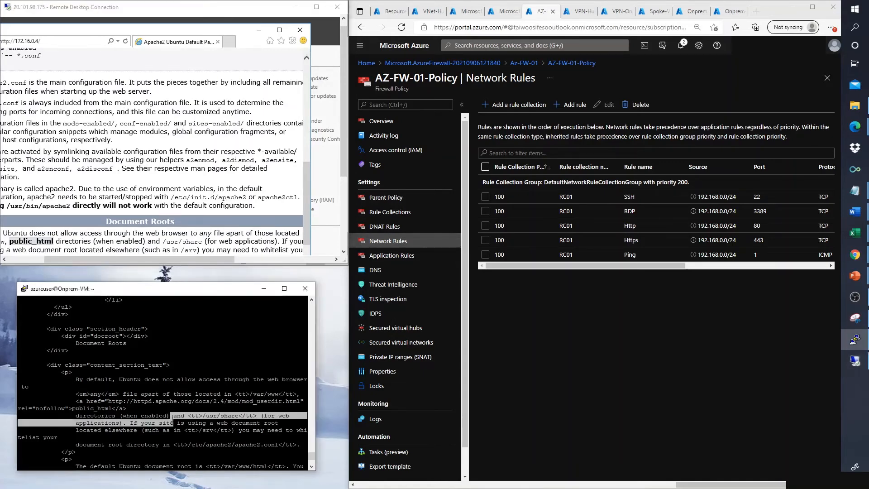
{"action": "type", "text": "ping 172.16.0.4"}
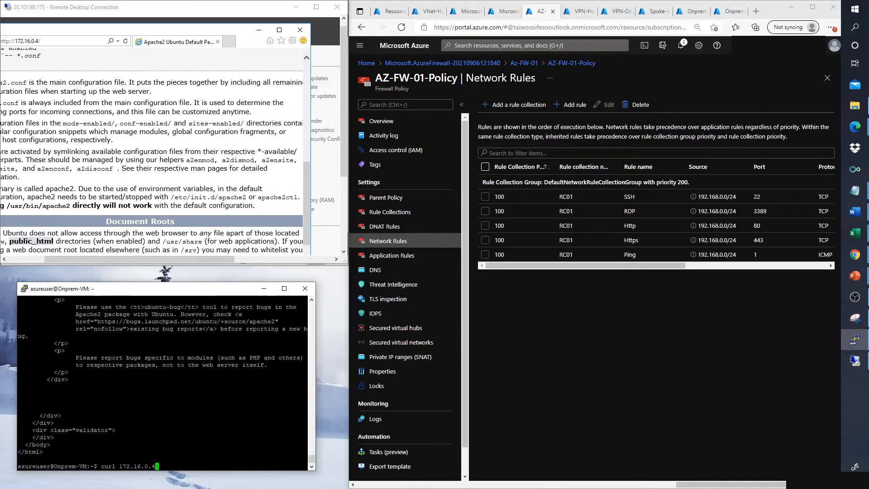
{"action": "key", "text": "Return"}
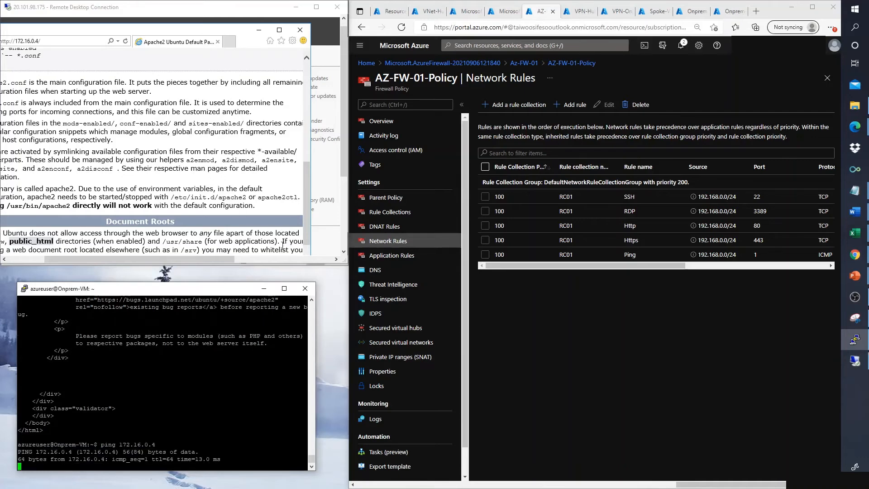
{"action": "scroll", "coordinate": [343, 173], "scroll_direction": "down", "scroll_amount": 5}
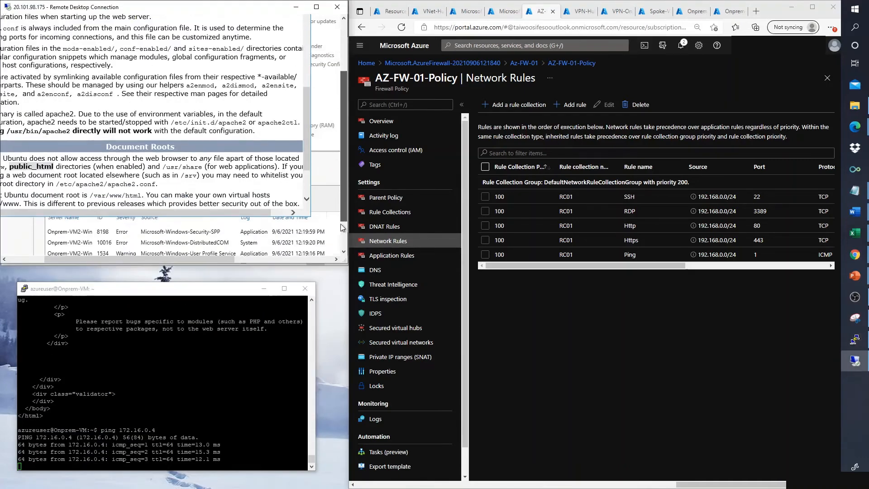
{"action": "left_click_drag", "start_coordinate": [65, 257], "coordinate": [24, 258]}
{"action": "left_click", "coordinate": [12, 247]}
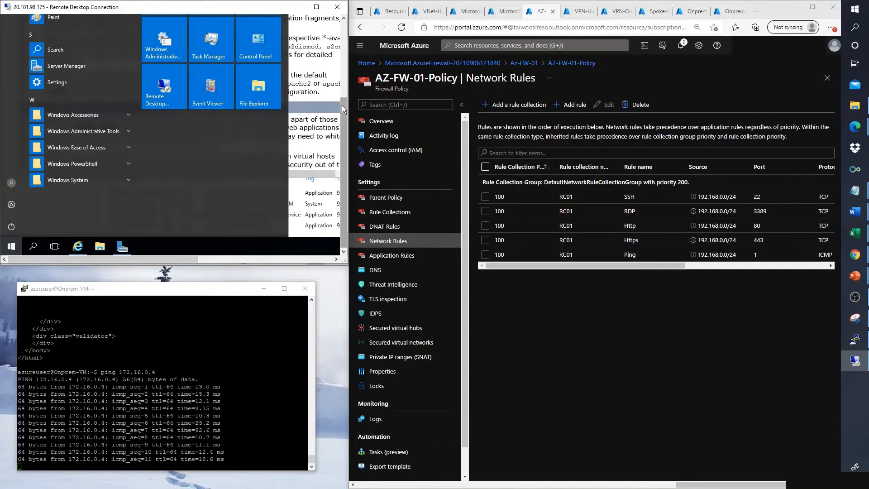
Step: Run 'ping 172.16.0.4 -t' in Windows PowerShell on the remote VM, then switch to the slide show
{"action": "left_click_drag", "start_coordinate": [345, 107], "coordinate": [345, 77]}
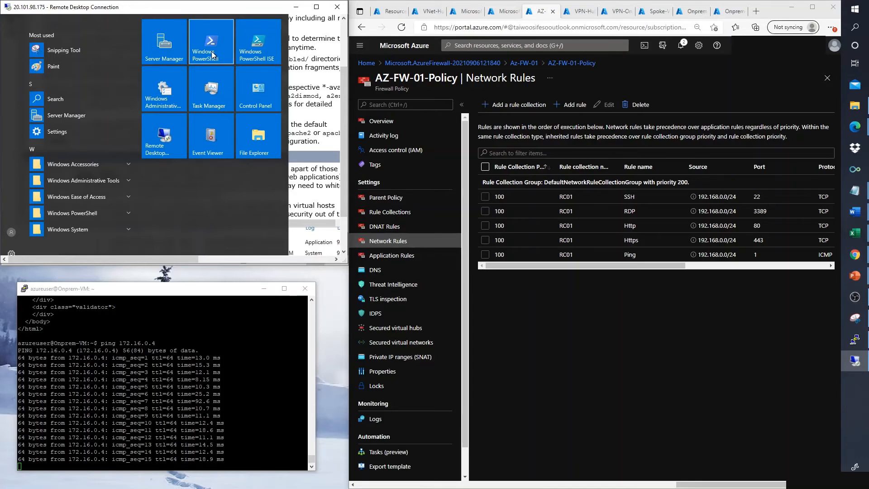
{"action": "left_click", "coordinate": [213, 50]}
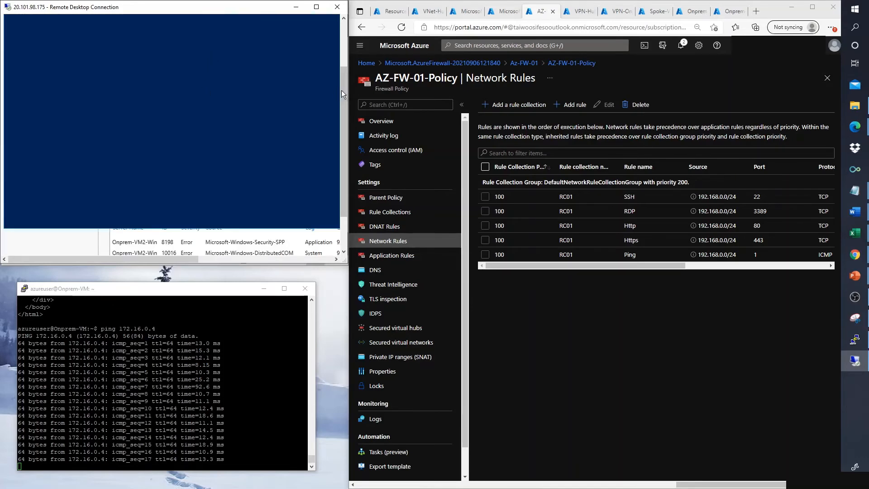
{"action": "left_click_drag", "start_coordinate": [343, 92], "coordinate": [343, 47]}
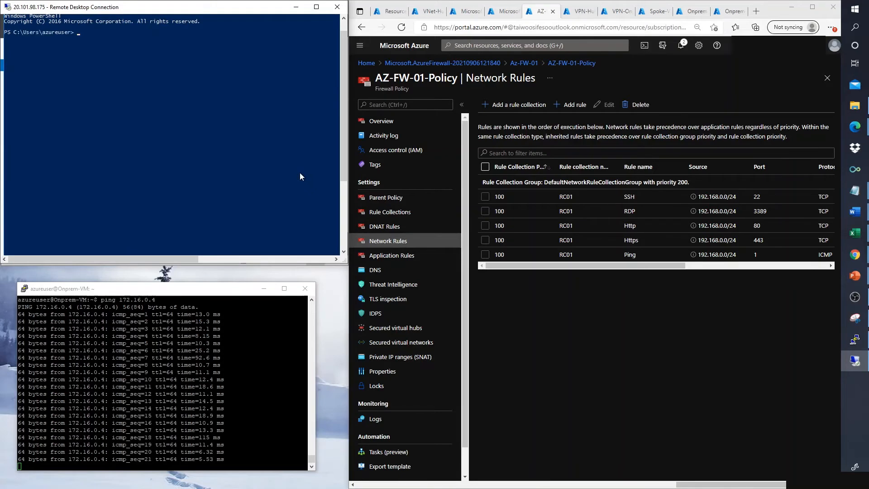
{"action": "type", "text": "ping 17"}
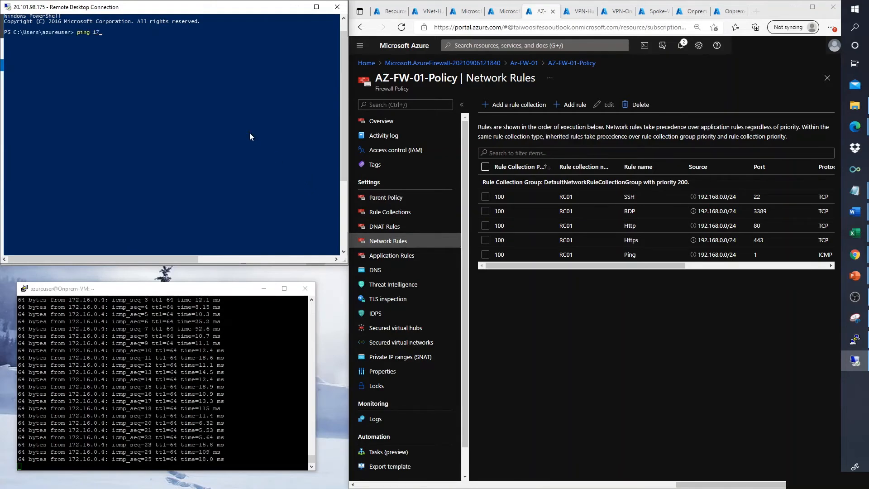
{"action": "type", "text": "2.16."}
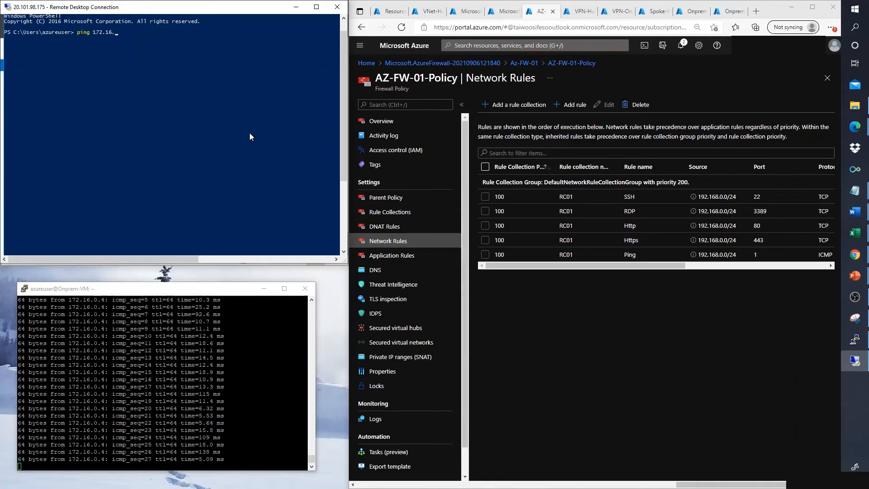
{"action": "type", "text": "0.4 -t"}
{"action": "key", "text": "Return"}
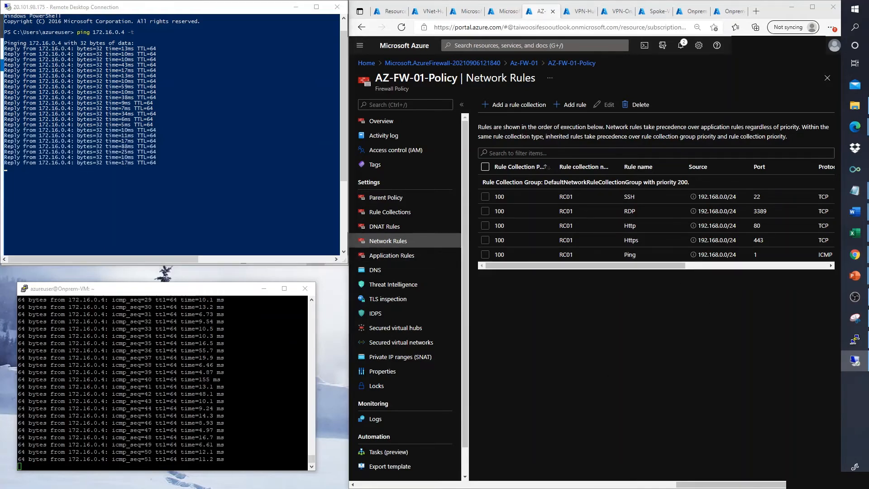
{"action": "key", "text": "alt+Tab"}
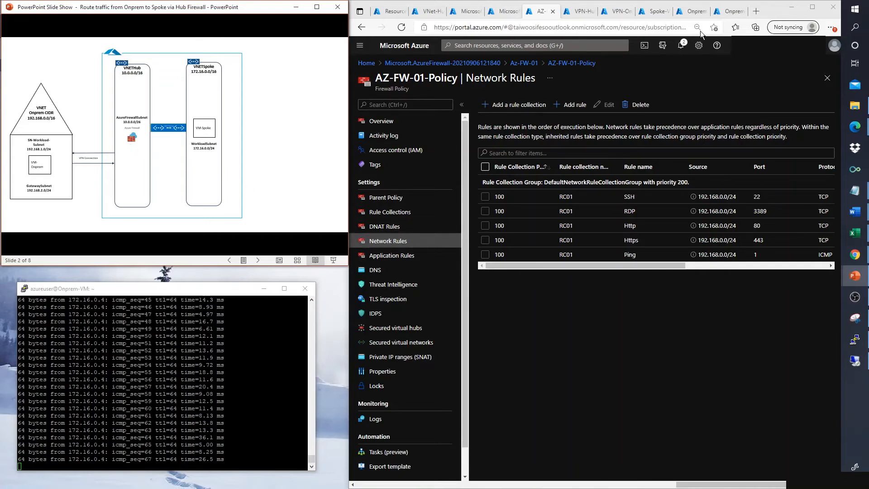
Step: Search the portal for 'route' and open the Route tables list in a new tab
{"action": "left_click", "coordinate": [732, 11]}
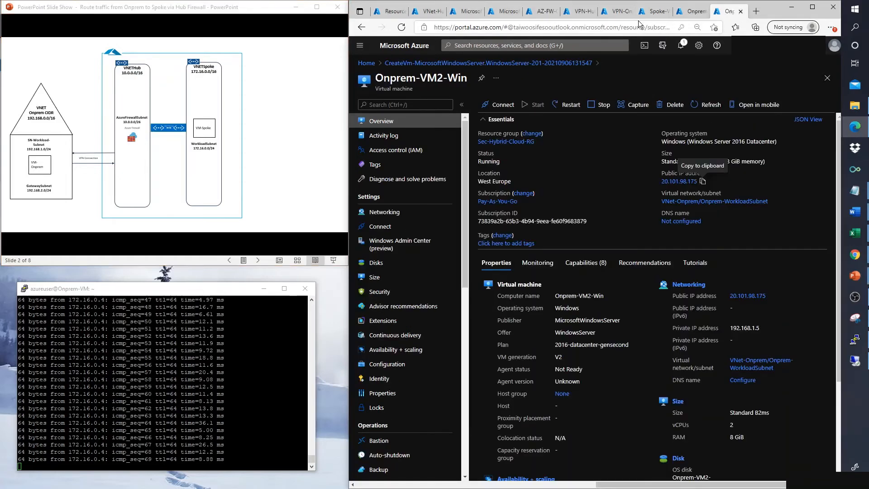
{"action": "left_click", "coordinate": [588, 45]}
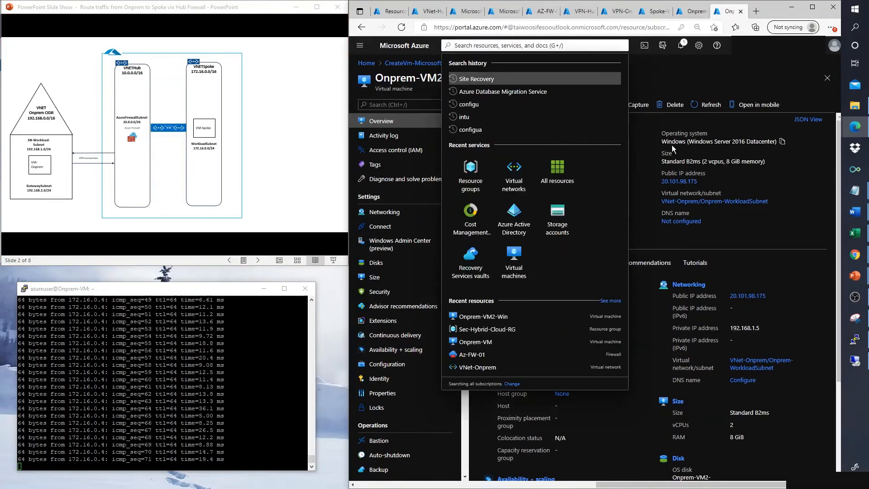
{"action": "type", "text": "route"}
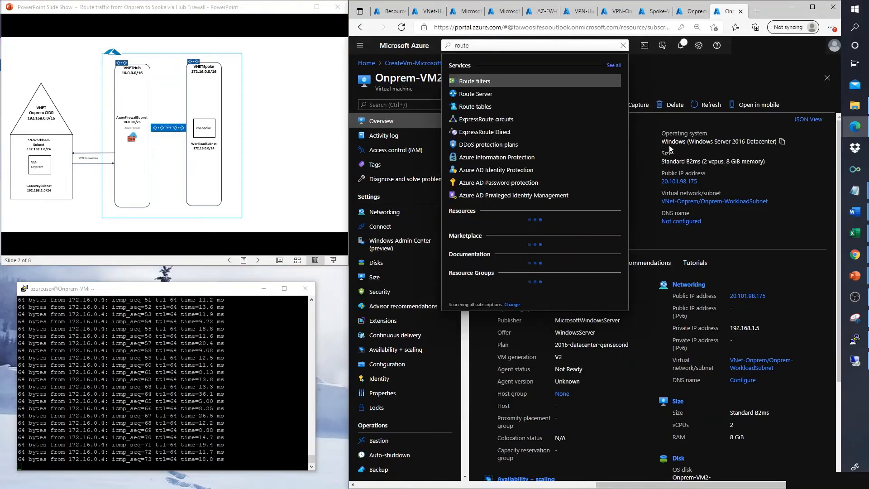
{"action": "right_click", "coordinate": [486, 107]}
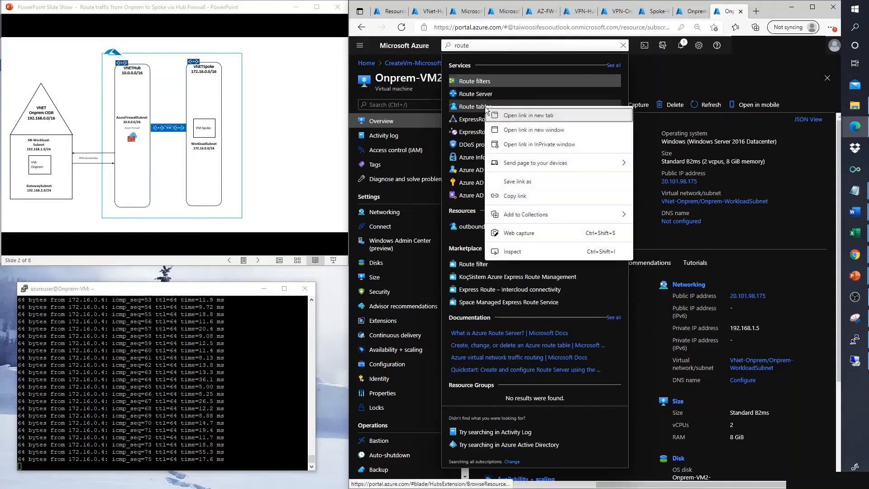
{"action": "left_click", "coordinate": [512, 117]}
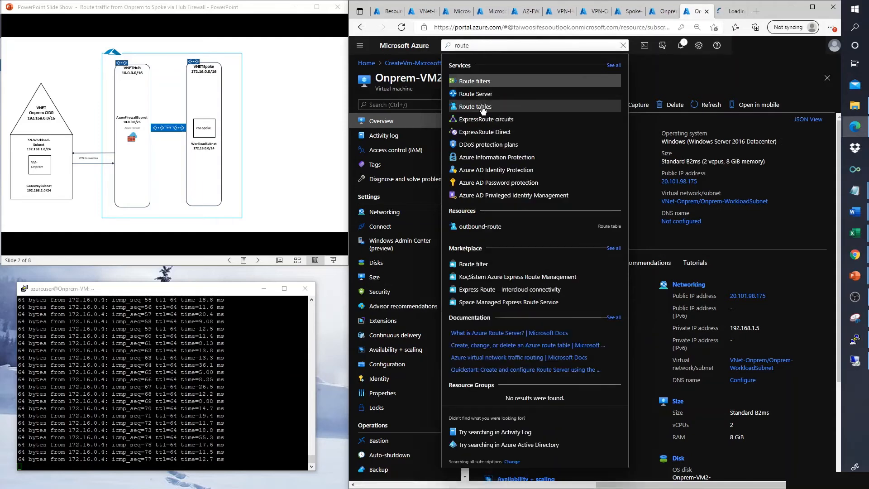
{"action": "right_click", "coordinate": [482, 109]}
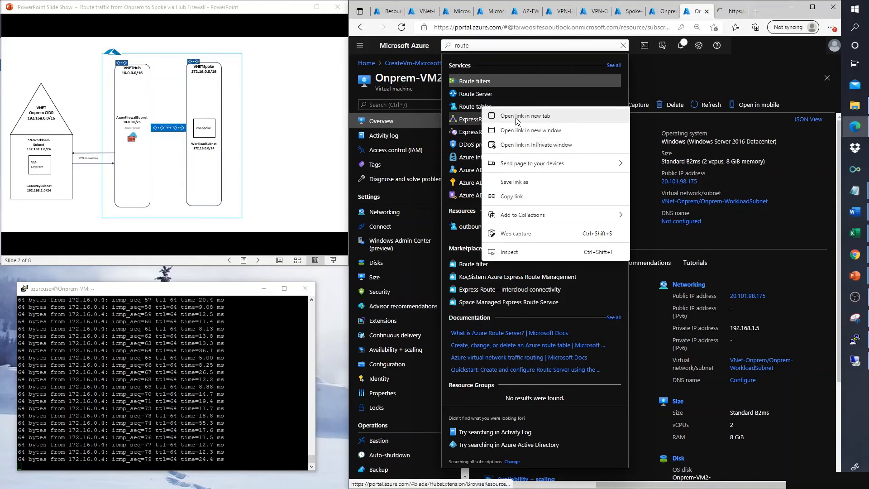
{"action": "left_click", "coordinate": [516, 117]}
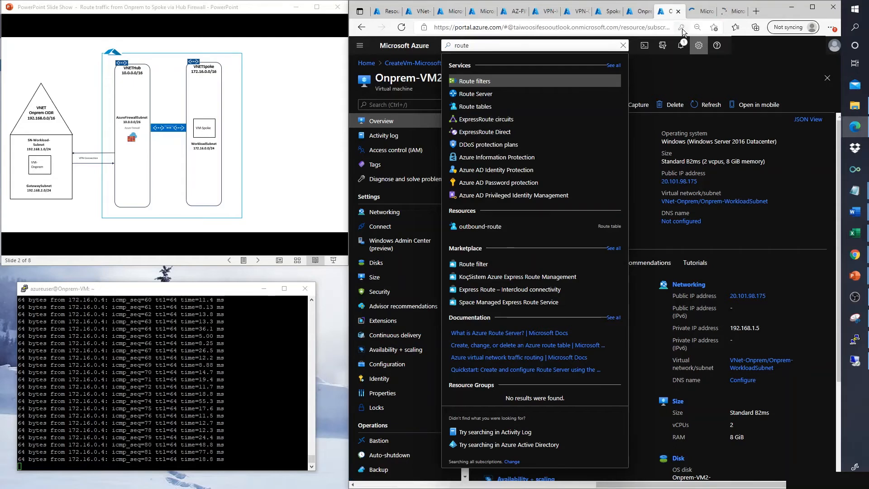
{"action": "left_click", "coordinate": [701, 11]}
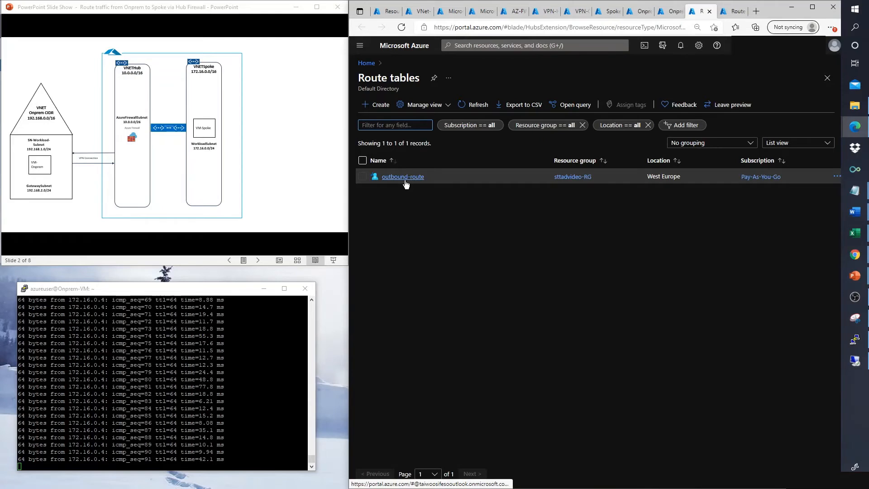
Step: Start a new route table with resource group Sec-Hybrid-Cloud-RG and region West Europe
{"action": "left_click", "coordinate": [404, 178]}
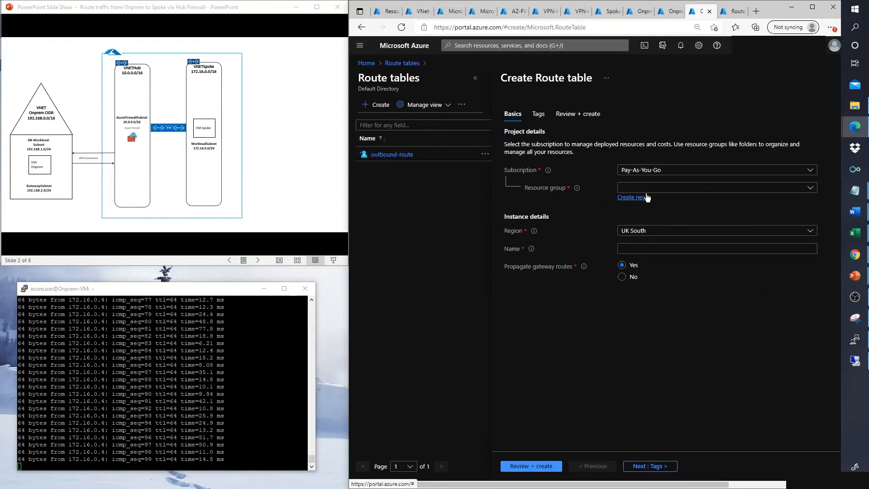
{"action": "left_click", "coordinate": [646, 189]}
{"action": "left_click", "coordinate": [650, 290]}
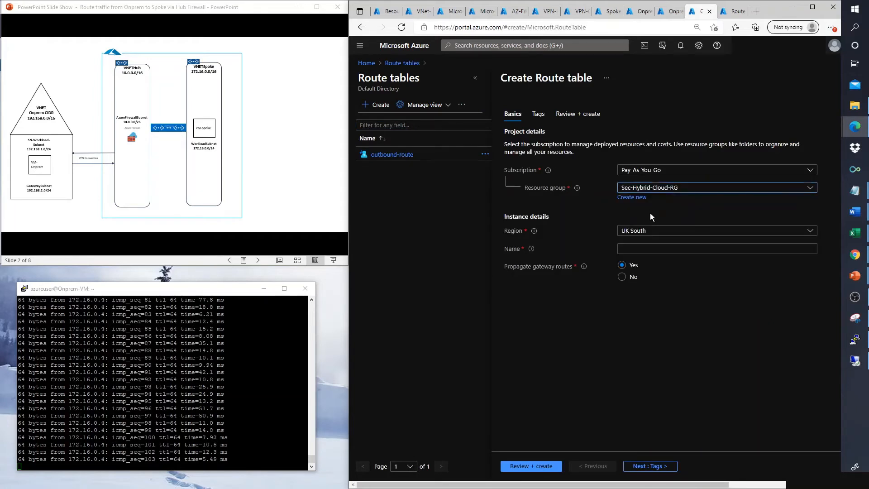
{"action": "left_click", "coordinate": [650, 232]}
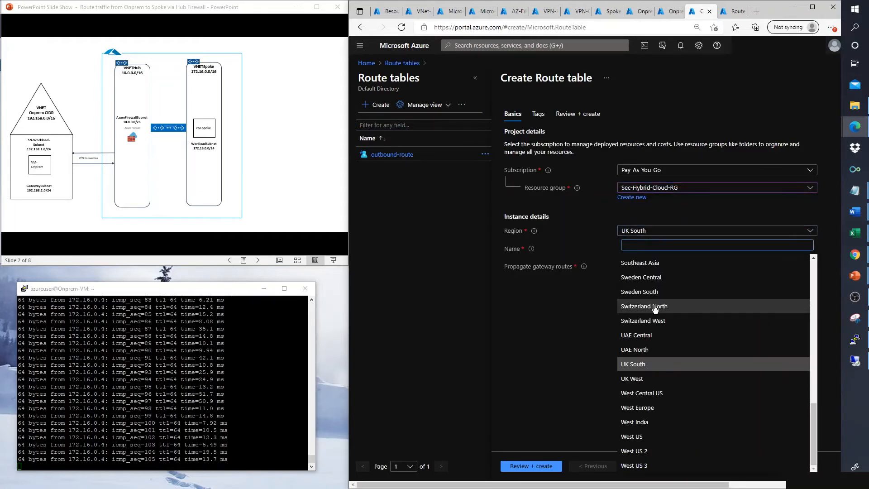
{"action": "left_click", "coordinate": [641, 407]}
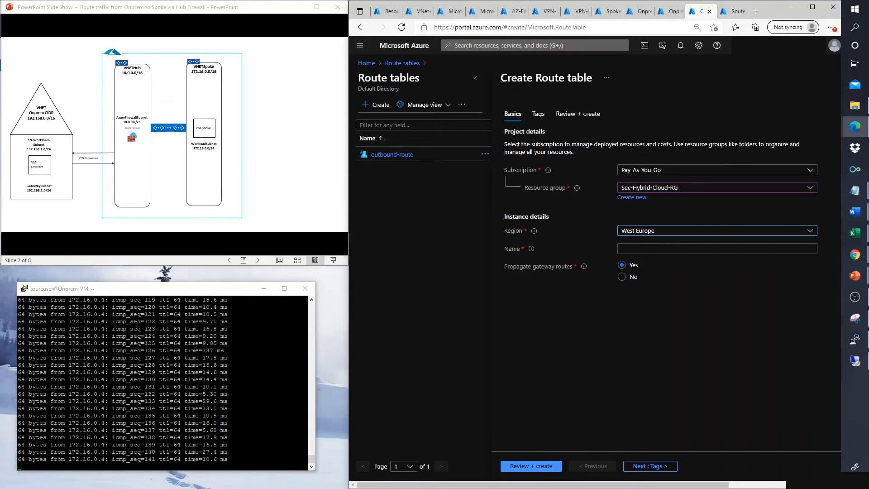
Step: Advance through the Step-by-Step slides, then move to the route table's Name field
{"action": "left_click", "coordinate": [263, 160]}
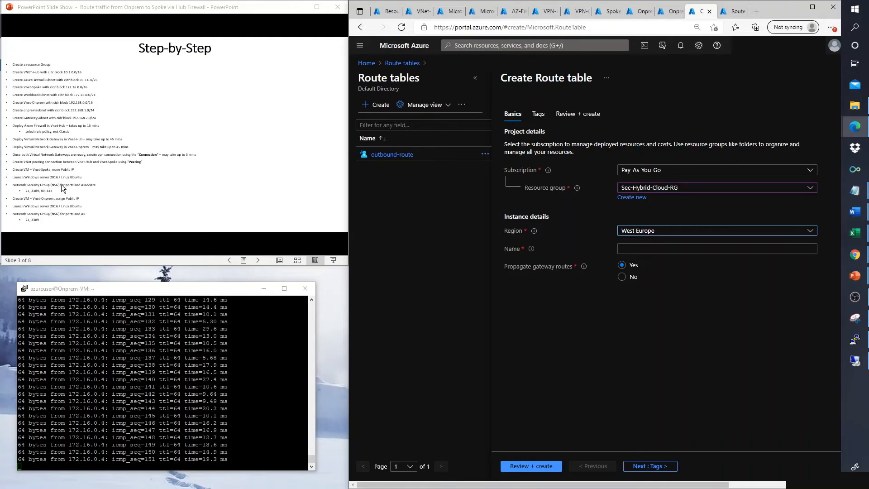
{"action": "left_click", "coordinate": [99, 207]}
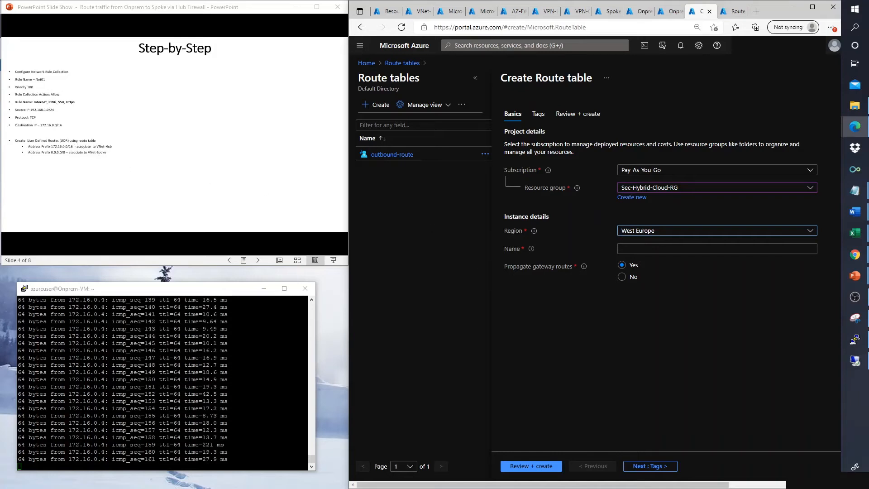
{"action": "left_click", "coordinate": [632, 248]}
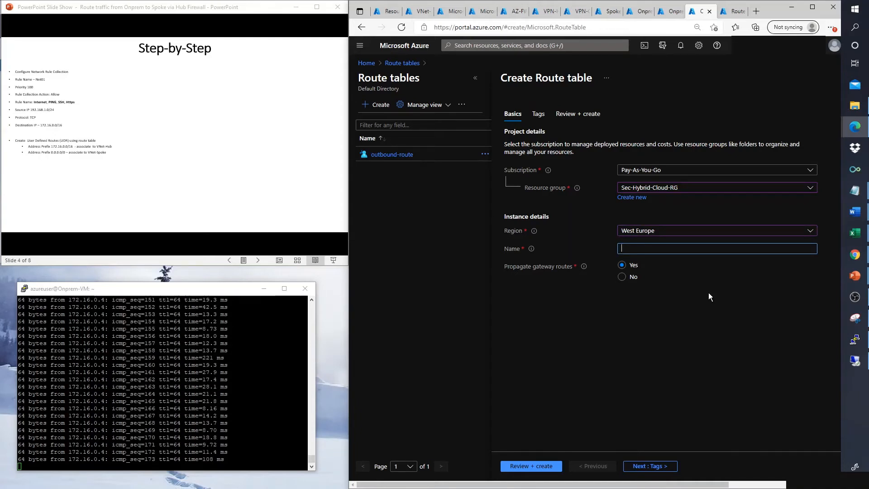
Step: Name the route table Hub-spoke, review it and submit the deployment
{"action": "type", "text": "Hu"}
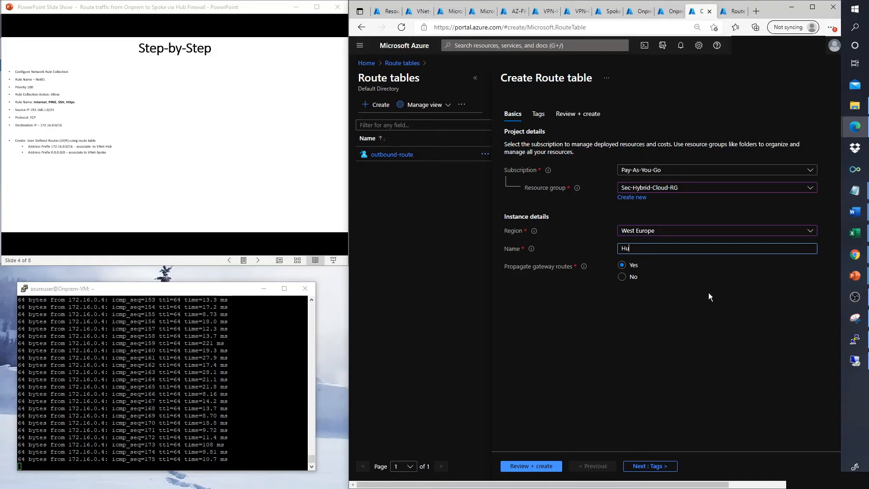
{"action": "type", "text": "b-"}
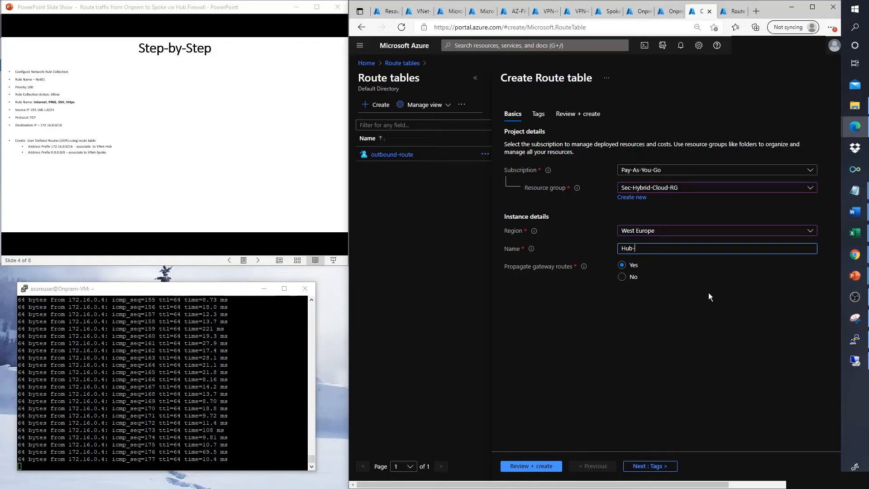
{"action": "type", "text": "spoke"}
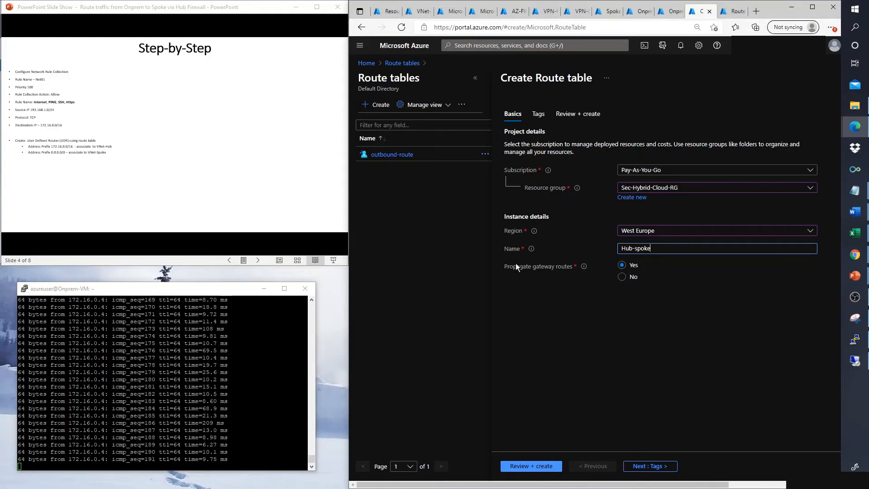
{"action": "mouse_move", "coordinate": [583, 268]}
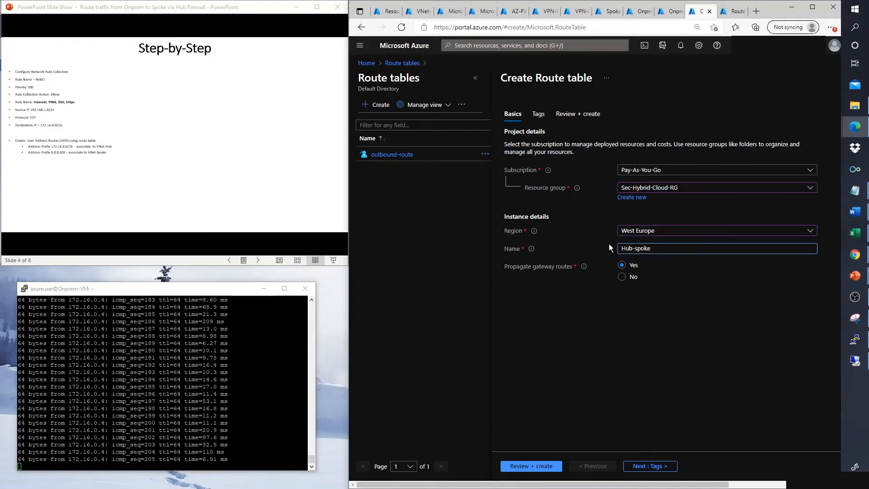
{"action": "left_click", "coordinate": [537, 464]}
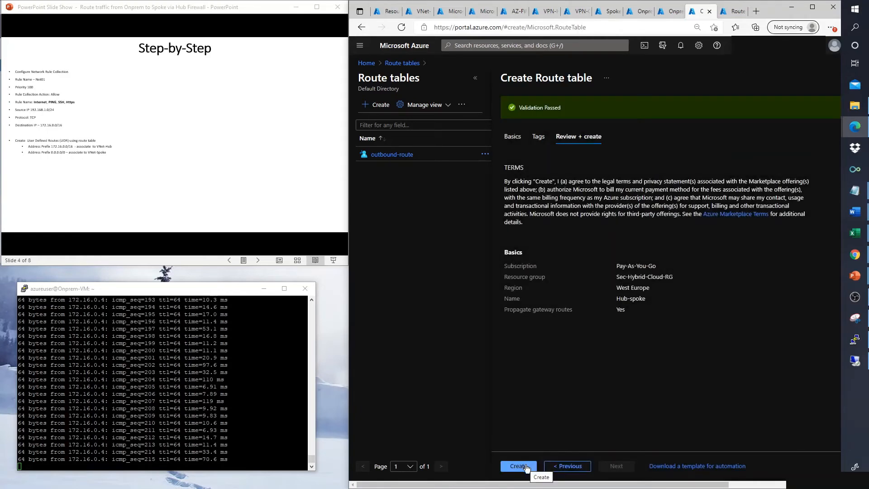
{"action": "left_click", "coordinate": [526, 466]}
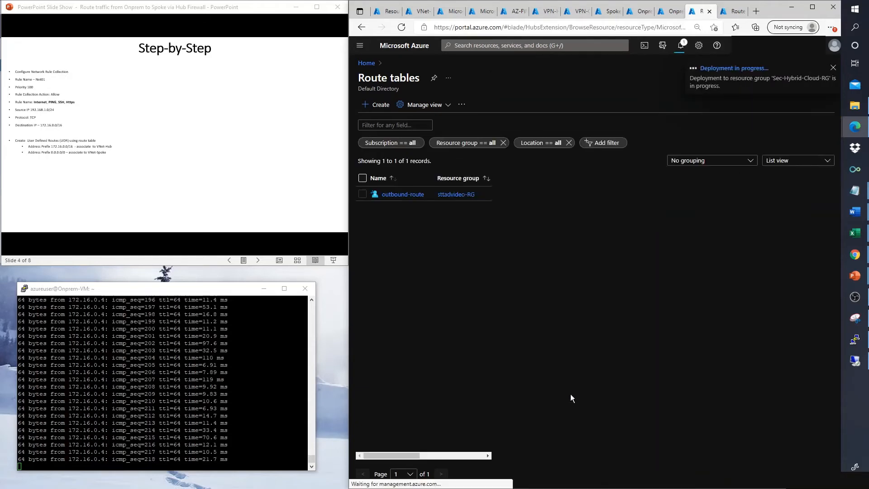
{"action": "left_click", "coordinate": [730, 13]}
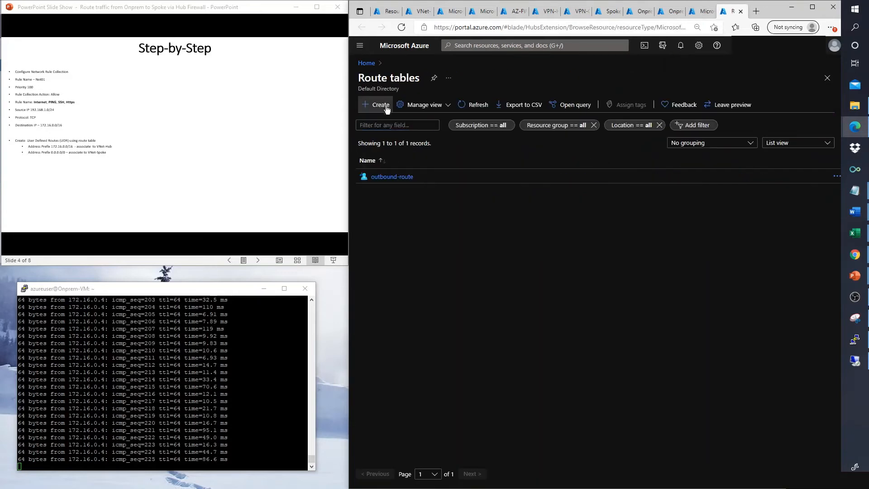
Step: Create route table UDR-Spoke in Sec-Hybrid-Cloud-RG, West Europe, with gateway route propagation set to No
{"action": "left_click", "coordinate": [386, 107]}
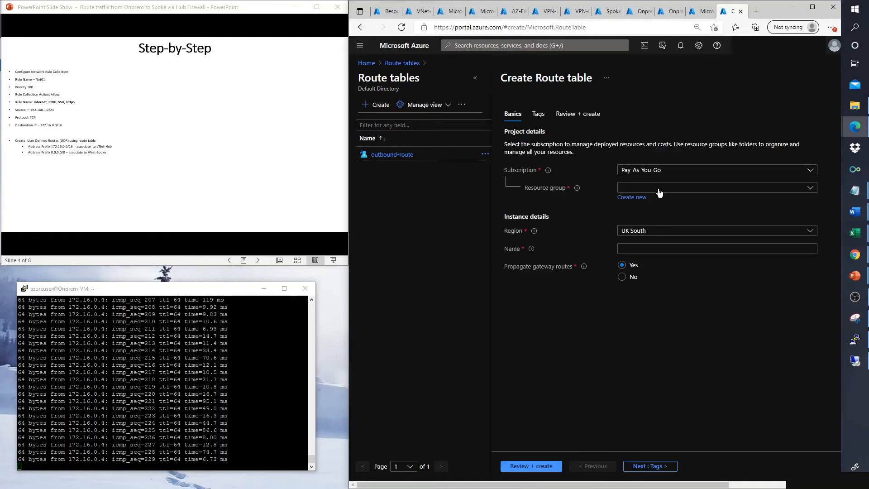
{"action": "left_click", "coordinate": [654, 188]}
{"action": "left_click", "coordinate": [652, 290]}
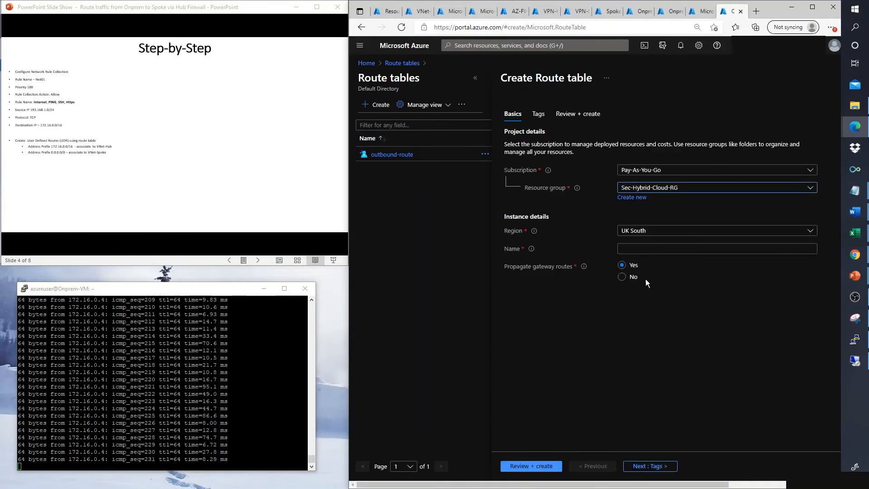
{"action": "left_click", "coordinate": [650, 232]}
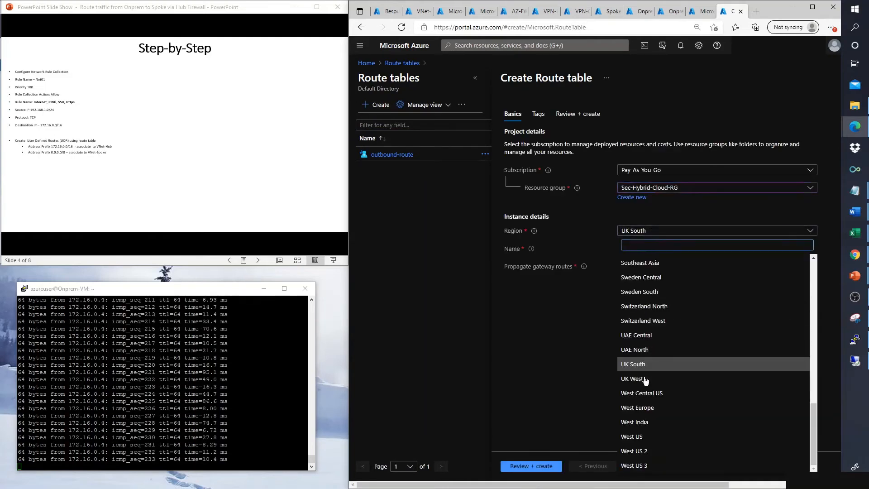
{"action": "left_click", "coordinate": [645, 408]}
{"action": "left_click", "coordinate": [654, 249]}
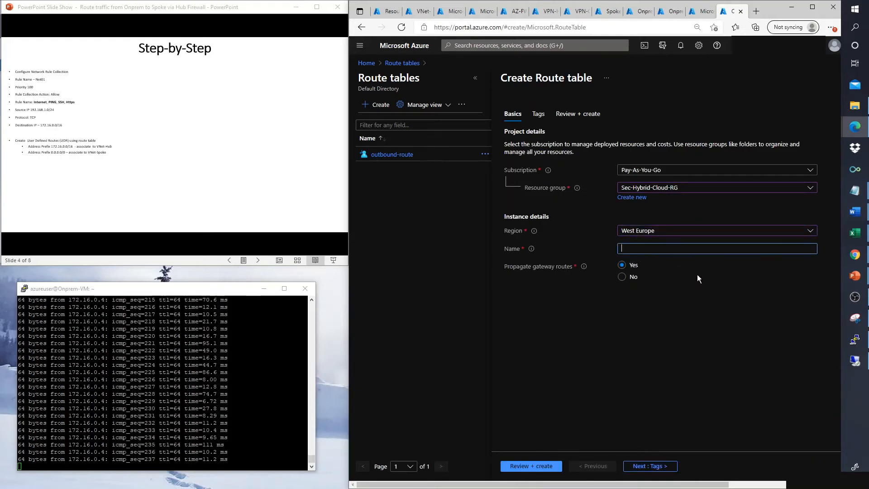
{"action": "type", "text": "UD"}
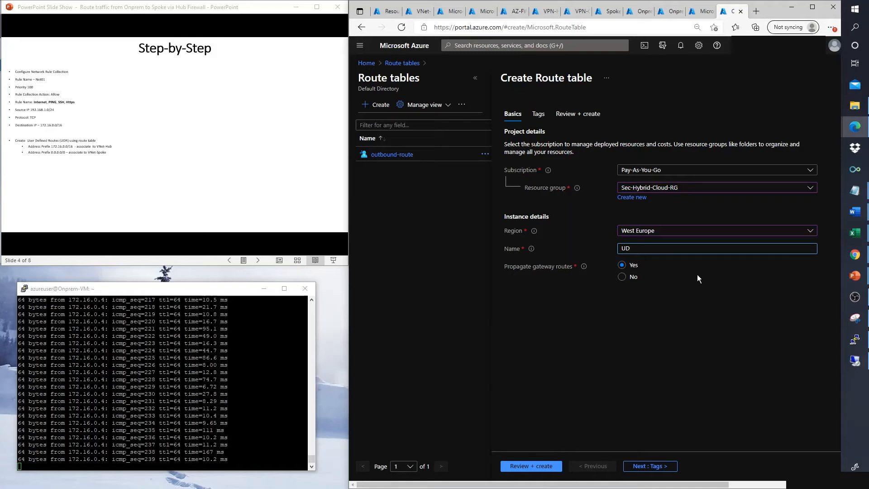
{"action": "type", "text": "R-"}
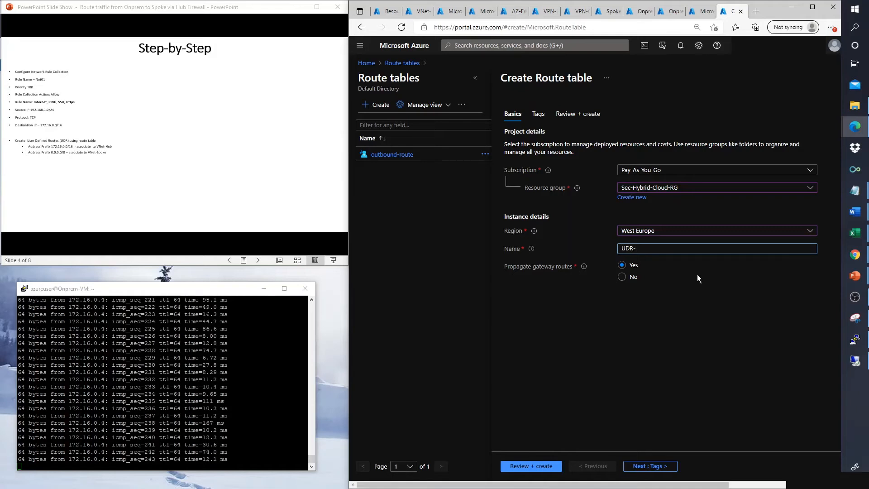
{"action": "type", "text": "Spoke"}
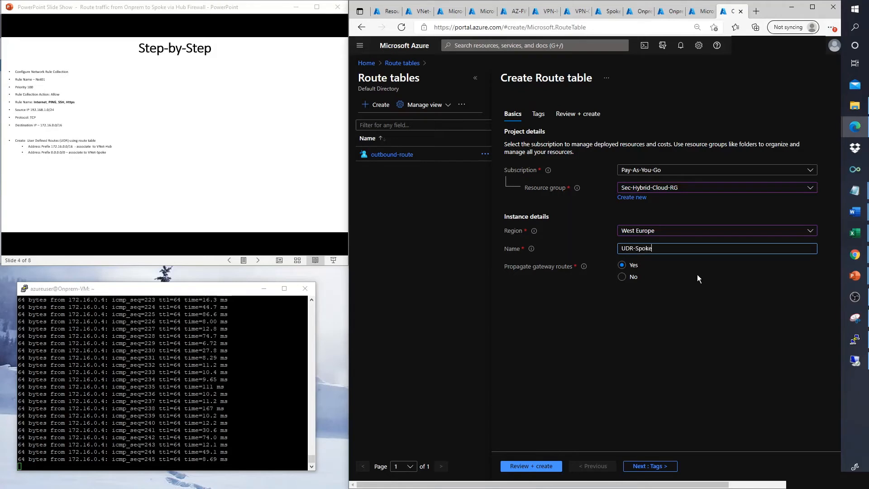
{"action": "left_click", "coordinate": [623, 277]}
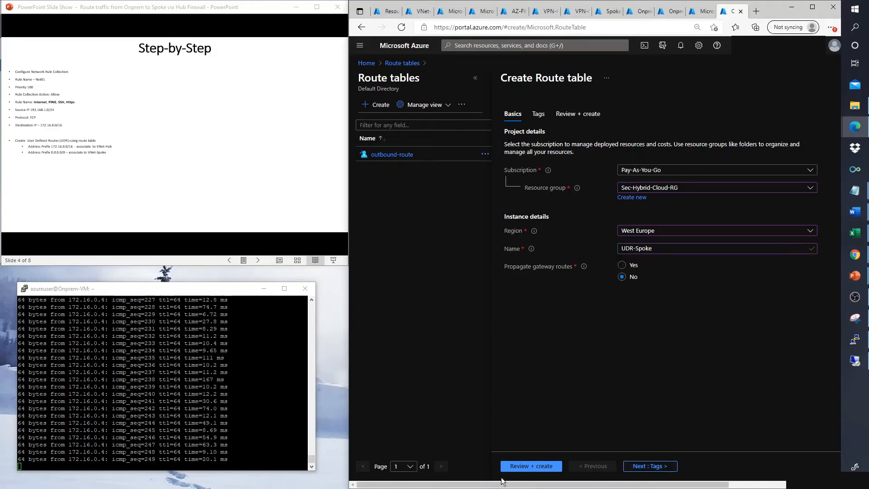
{"action": "left_click", "coordinate": [534, 464]}
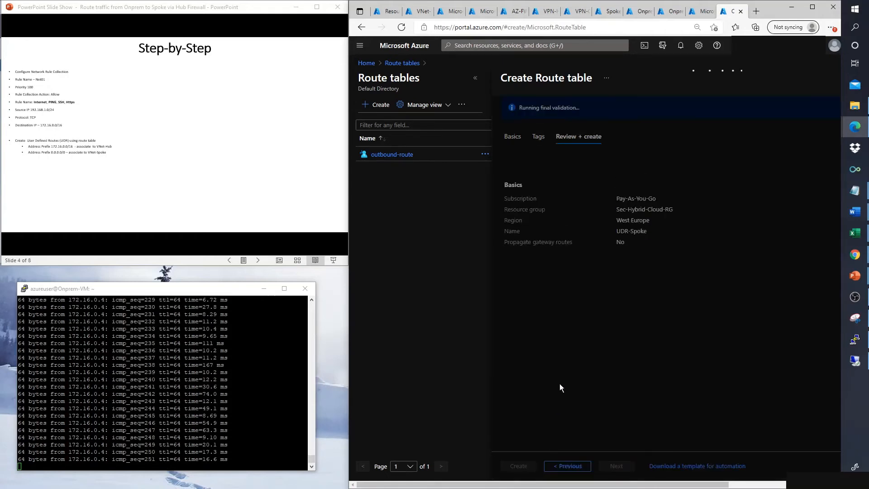
{"action": "left_click", "coordinate": [523, 468]}
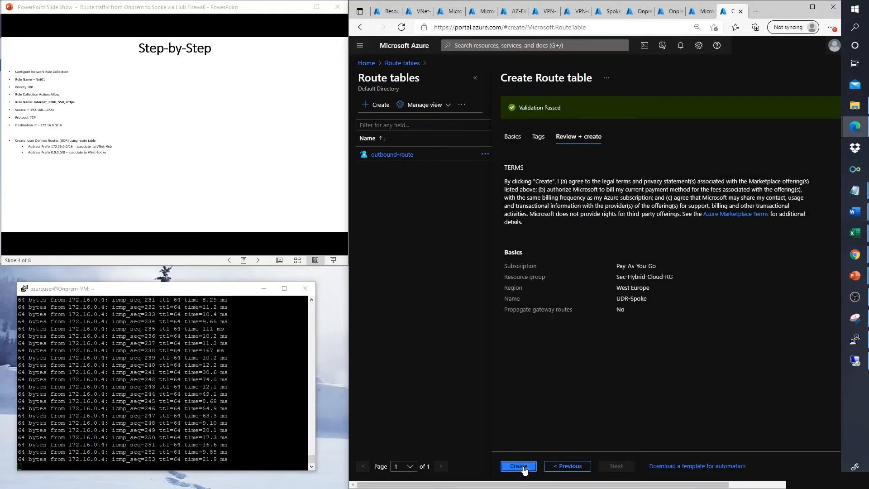
{"action": "left_click", "coordinate": [694, 15]}
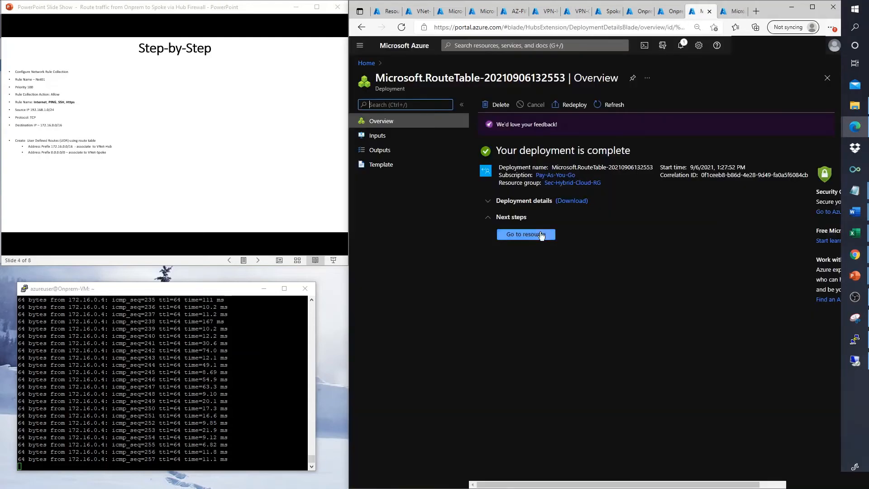
Step: Open the Hub-spoke route table and add a route named Spoke-Hub
{"action": "left_click", "coordinate": [541, 236]}
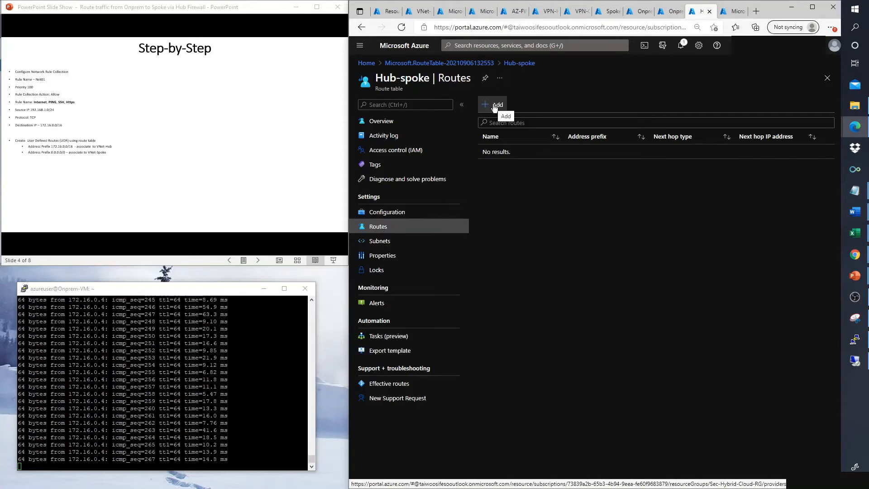
{"action": "left_click", "coordinate": [494, 108]}
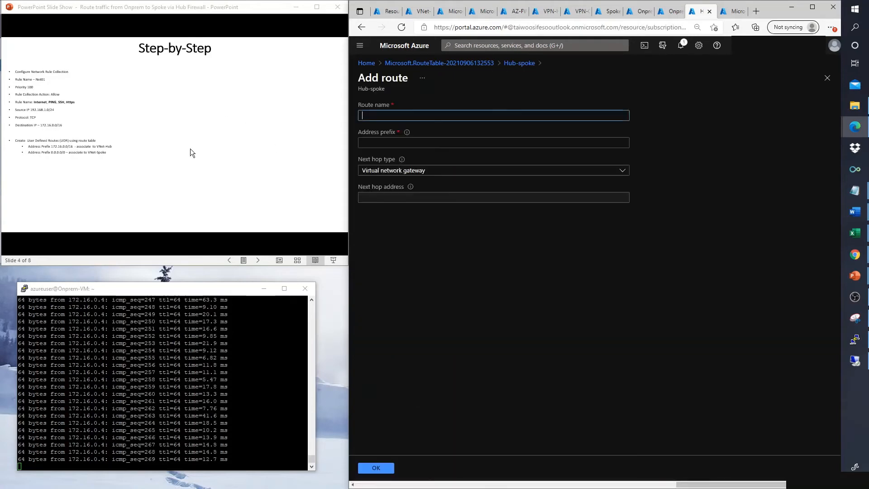
{"action": "scroll", "coordinate": [190, 148], "scroll_direction": "up", "scroll_amount": 1}
{"action": "scroll", "coordinate": [147, 119], "scroll_direction": "up", "scroll_amount": 1}
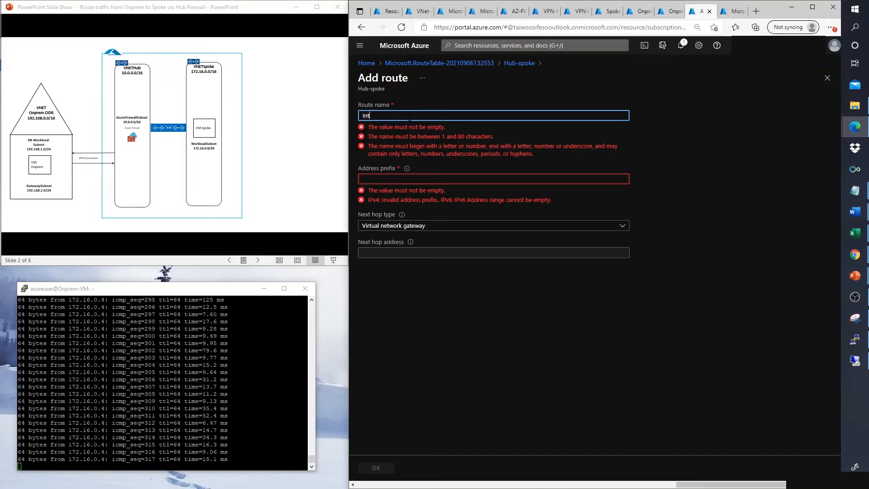
{"action": "type", "text": "ternet"}
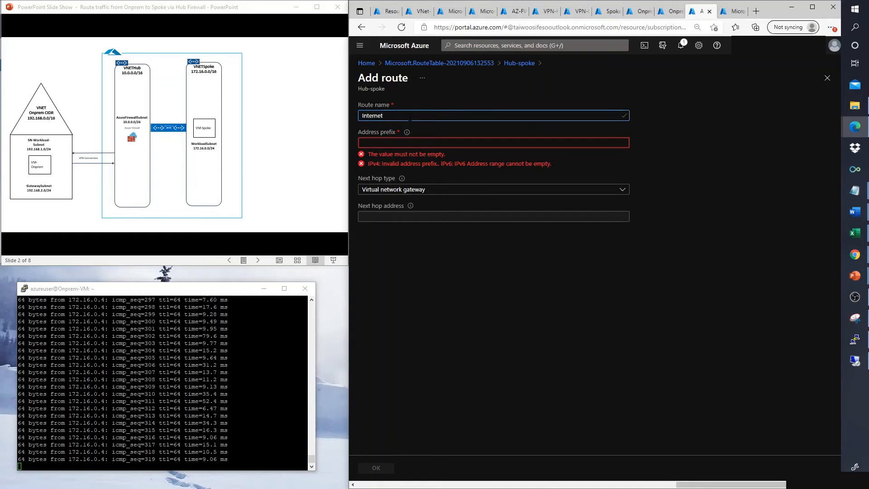
{"action": "type", "text": "Acce"}
{"action": "type", "text": "e"}
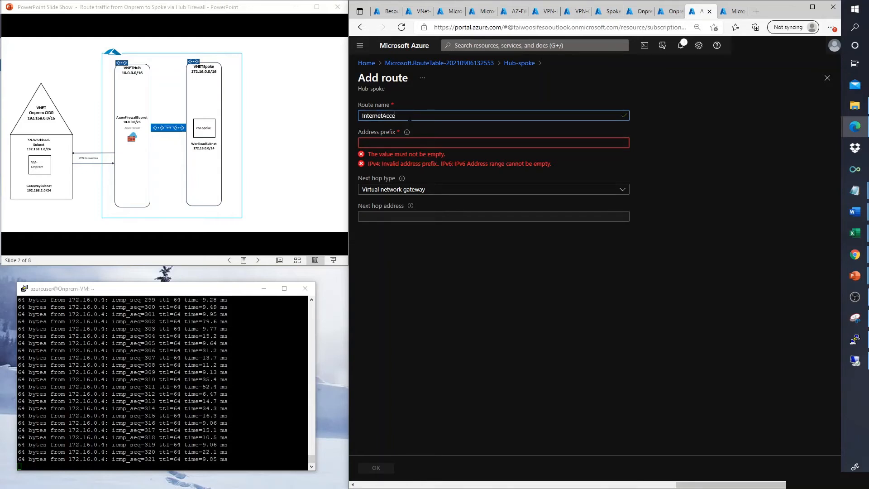
{"action": "type", "text": "ss"}
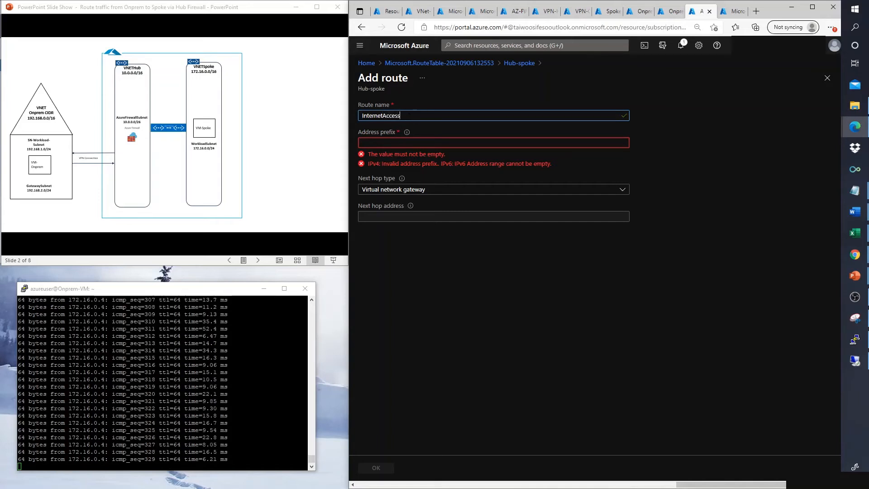
{"action": "key", "text": "BackSpace"}
{"action": "key", "text": "BackSpace"}
{"action": "key", "text": "BackSpace"}
{"action": "key", "text": "BackSpace"}
{"action": "key", "text": "BackSpace"}
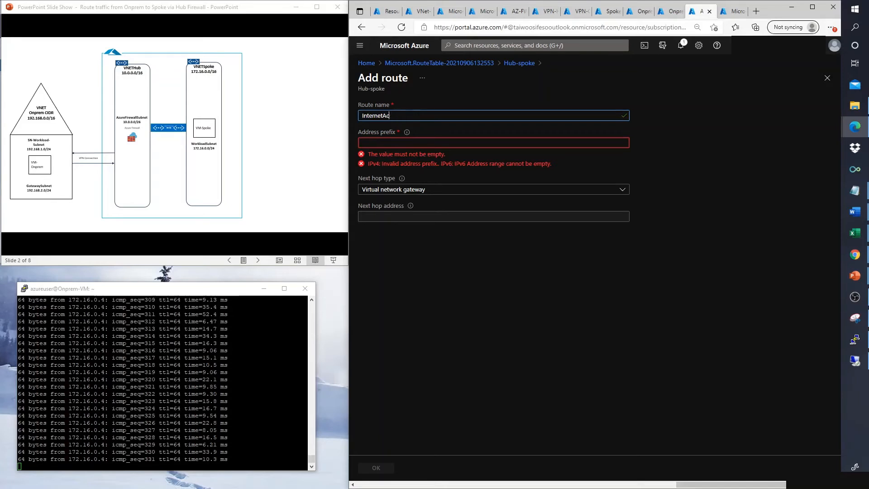
{"action": "key", "text": "BackSpace"}
{"action": "key", "text": "BackSpace"}
{"action": "key", "text": "BackSpace"}
{"action": "key", "text": "BackSpace"}
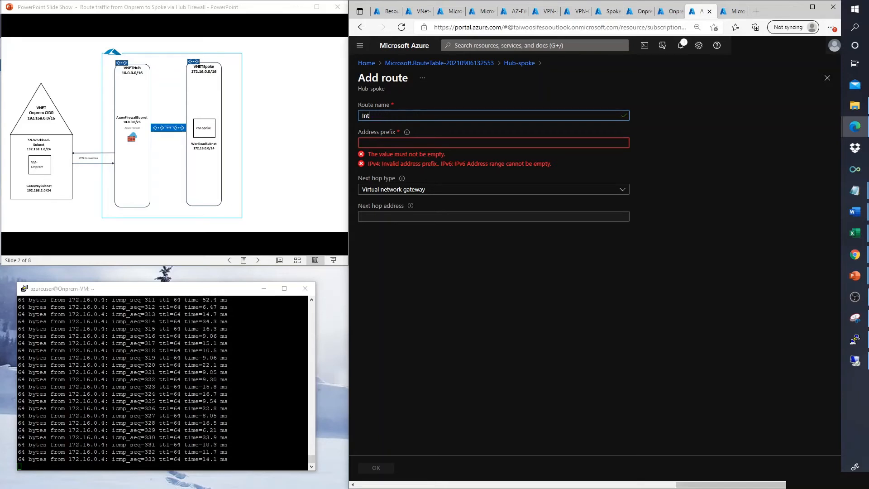
{"action": "key", "text": "BackSpace"}
{"action": "key", "text": "BackSpace"}
{"action": "key", "text": "BackSpace"}
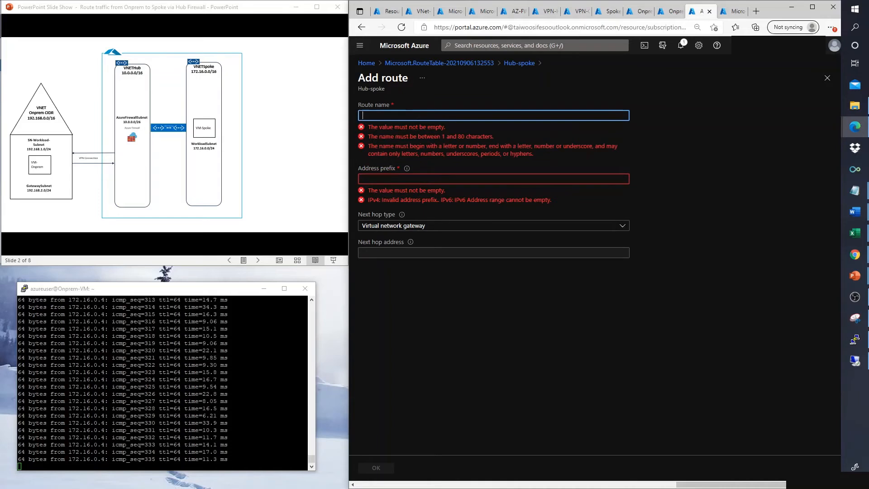
{"action": "type", "text": "Spoke"}
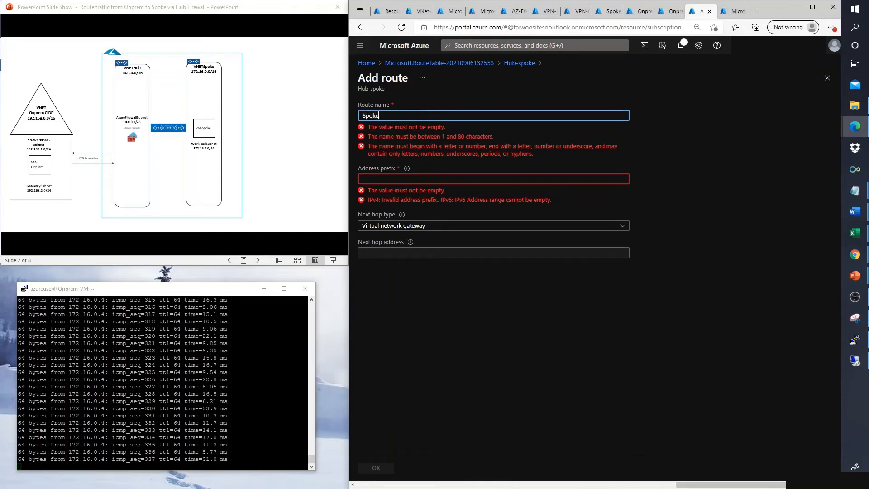
{"action": "type", "text": "-S"}
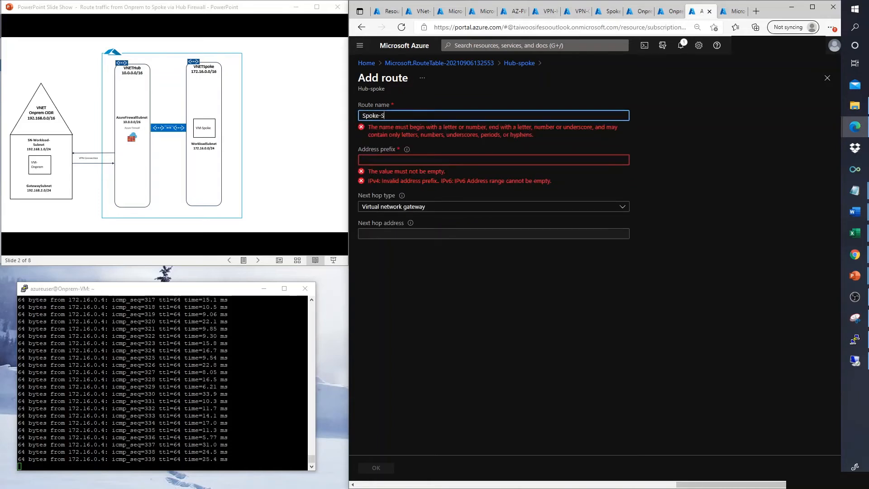
{"action": "key", "text": "BackSpace"}
{"action": "type", "text": "Hub"}
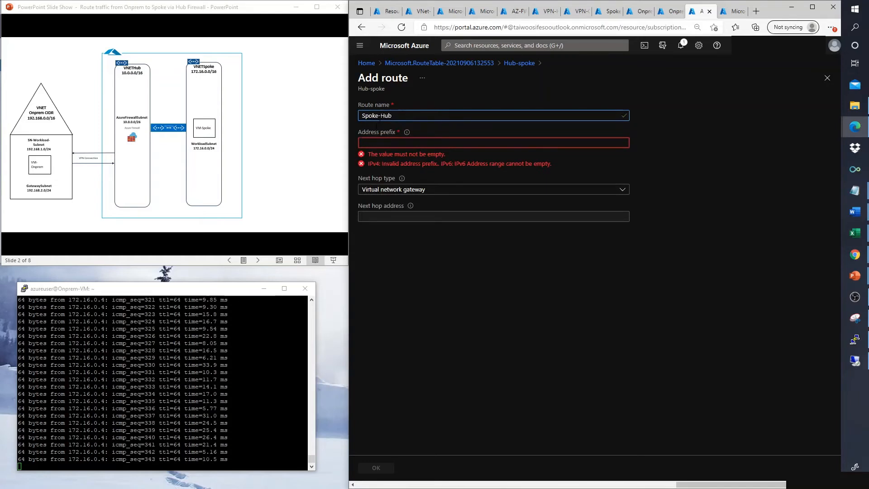
Step: Give the route address prefix 172.16.0.0/16 and a Virtual appliance next hop at 10.0.0.4
{"action": "left_click", "coordinate": [372, 142]}
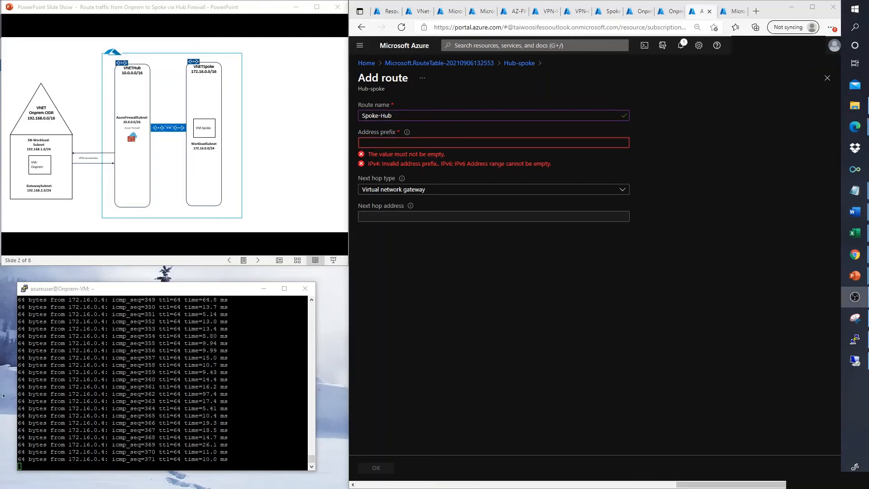
{"action": "left_click", "coordinate": [389, 139]}
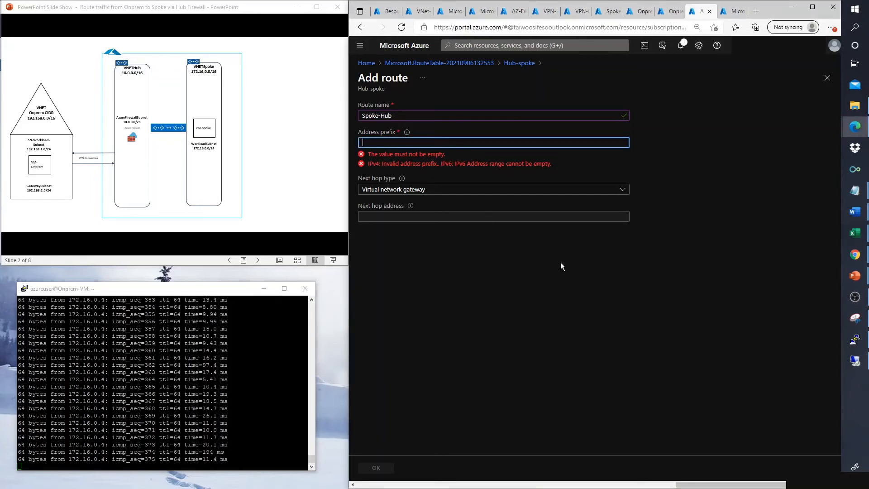
{"action": "type", "text": "17"}
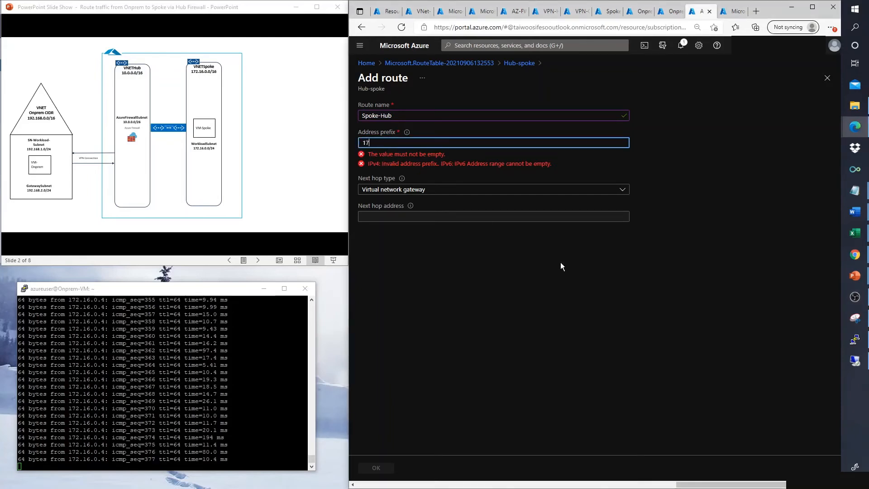
{"action": "type", "text": "2.16.0"}
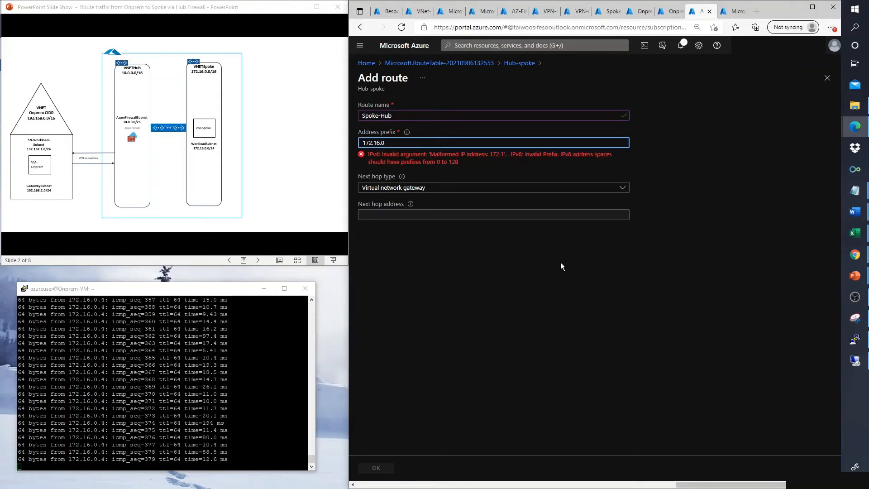
{"action": "type", "text": ".0/16"}
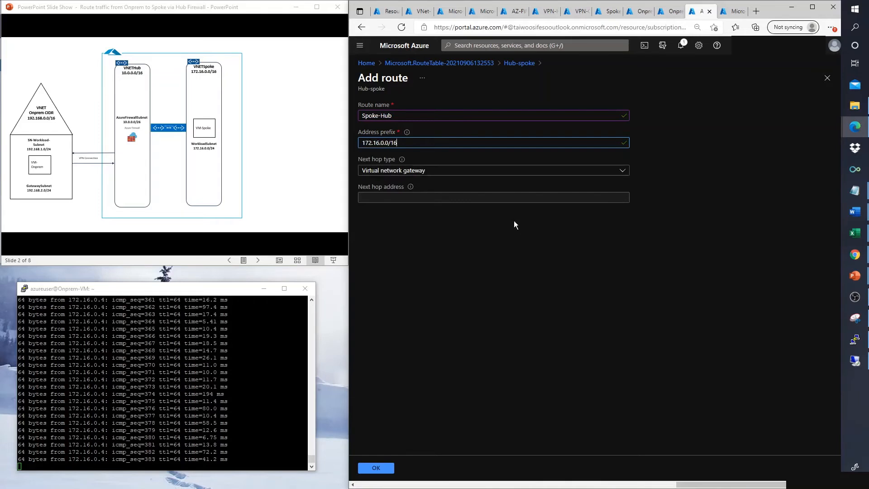
{"action": "left_click", "coordinate": [491, 172]}
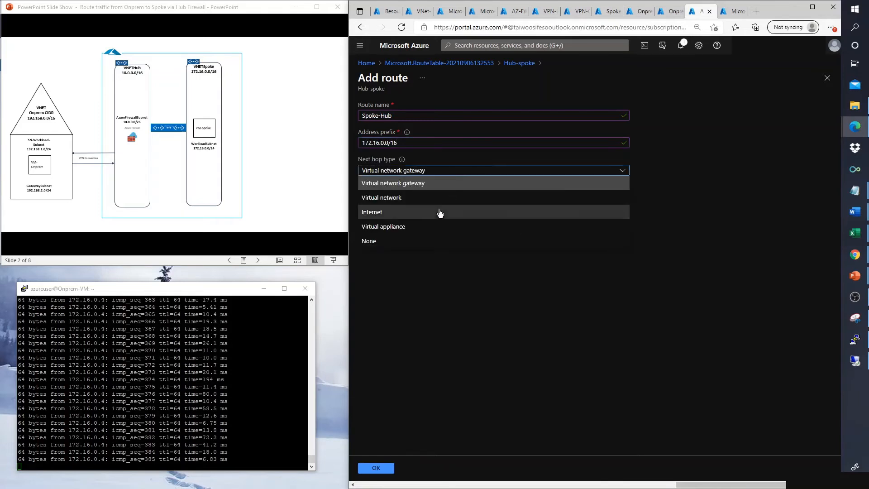
{"action": "left_click", "coordinate": [387, 227]}
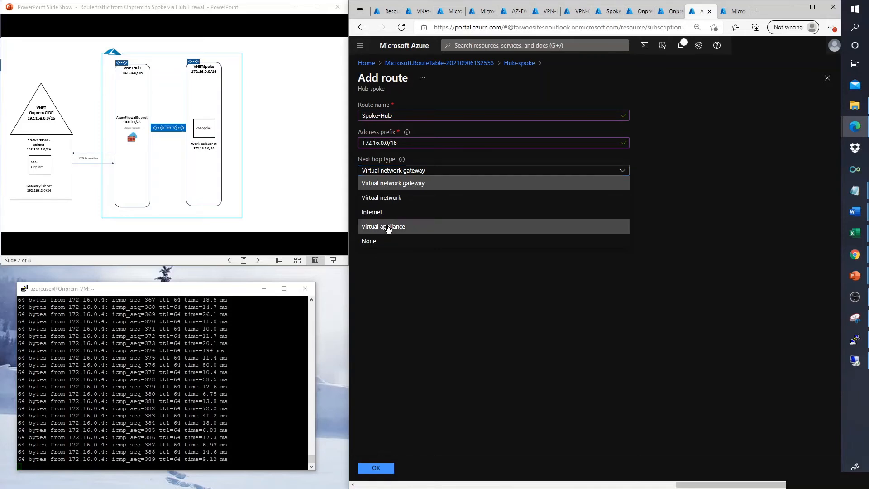
{"action": "left_click", "coordinate": [388, 197]}
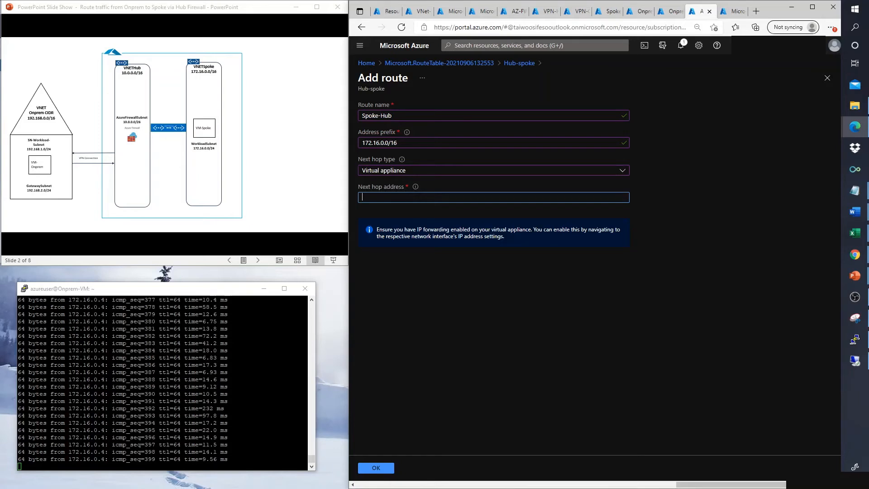
{"action": "type", "text": "10."}
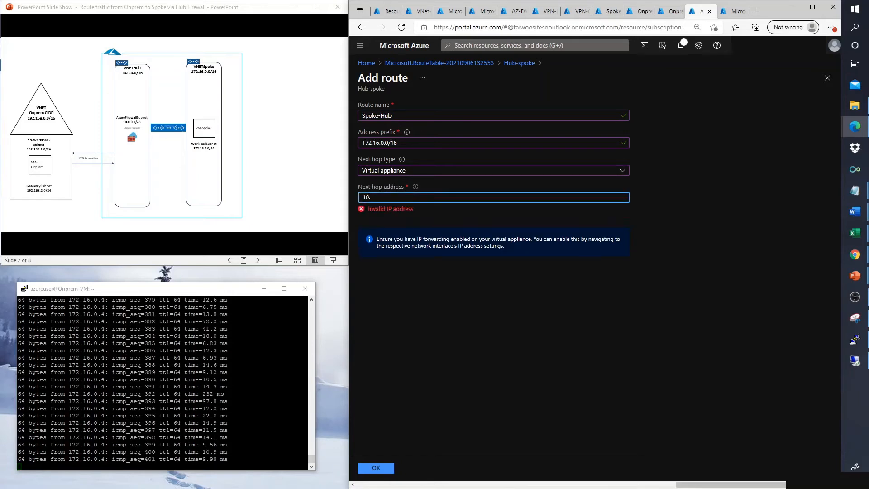
{"action": "type", "text": "0"}
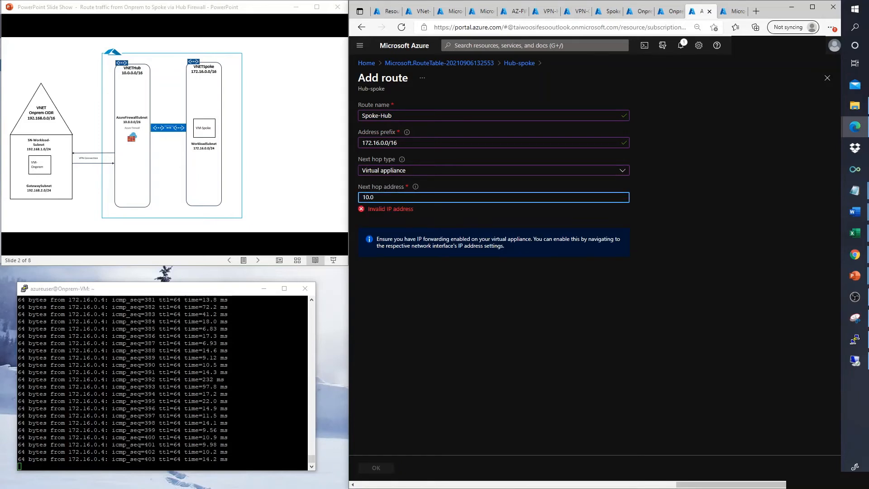
{"action": "type", "text": ".0.4"}
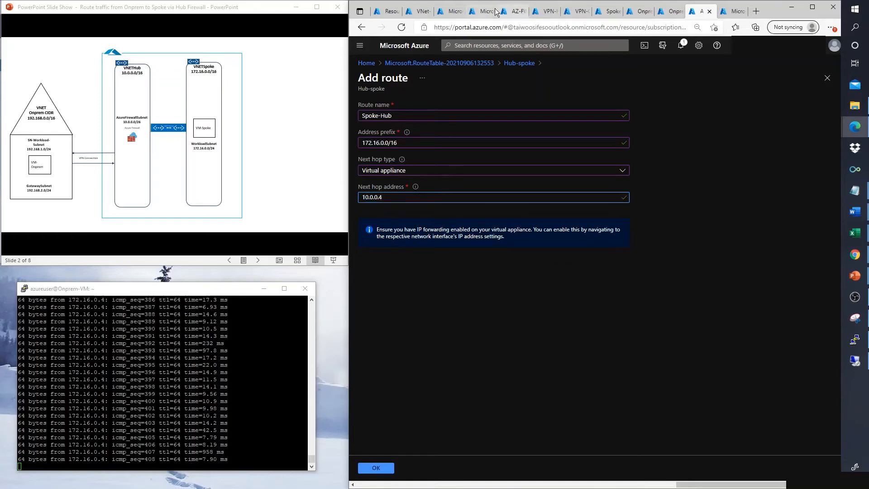
{"action": "left_click", "coordinate": [511, 12]}
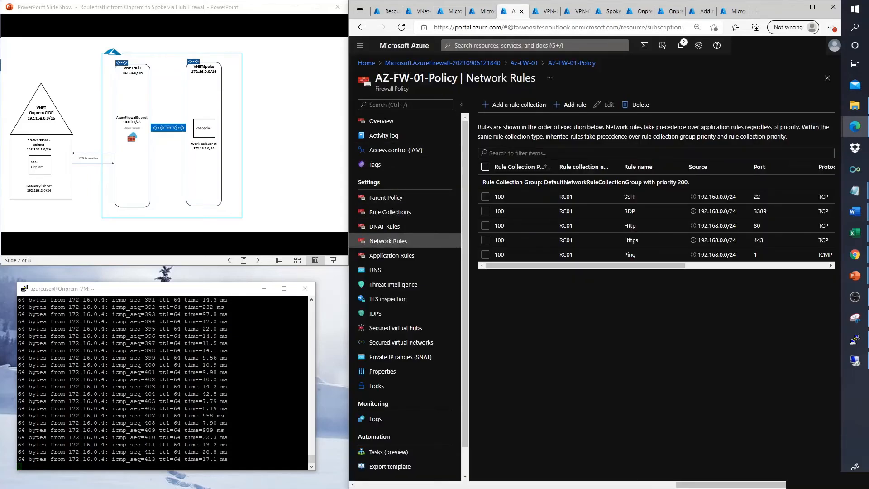
Step: Confirm the firewall's private IP, change the next hop to 10.1.0.4, and save the Spoke-Hub route
{"action": "left_click", "coordinate": [524, 63]}
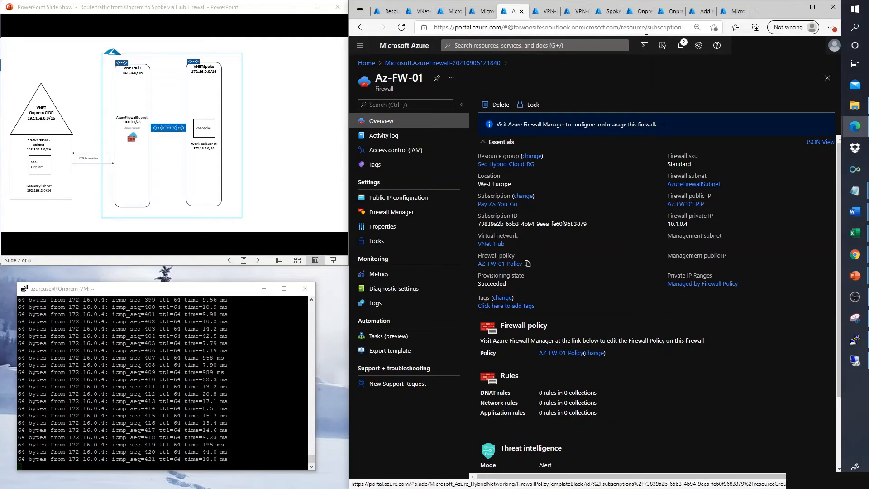
{"action": "left_click", "coordinate": [718, 13]}
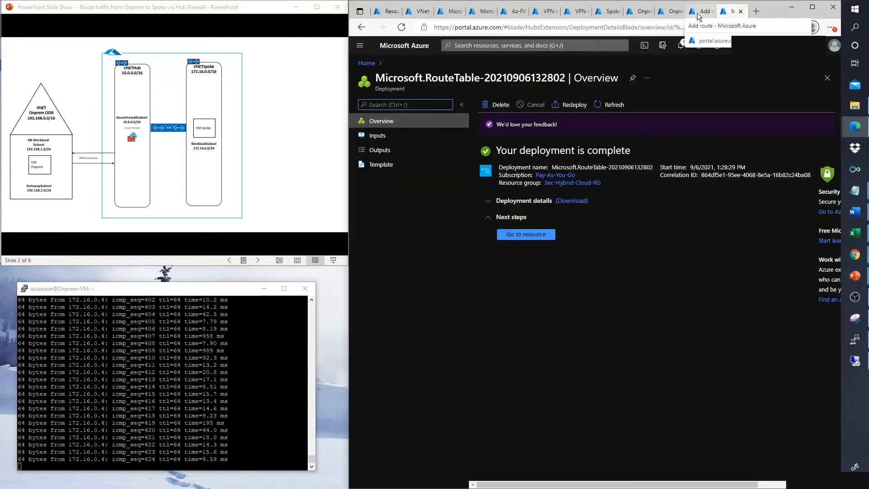
{"action": "left_click", "coordinate": [697, 12]}
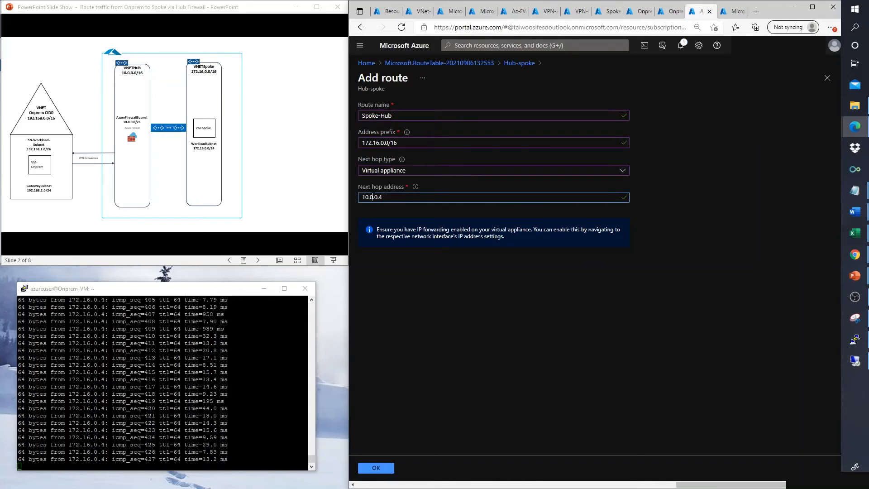
{"action": "key", "text": "BackSpace"}
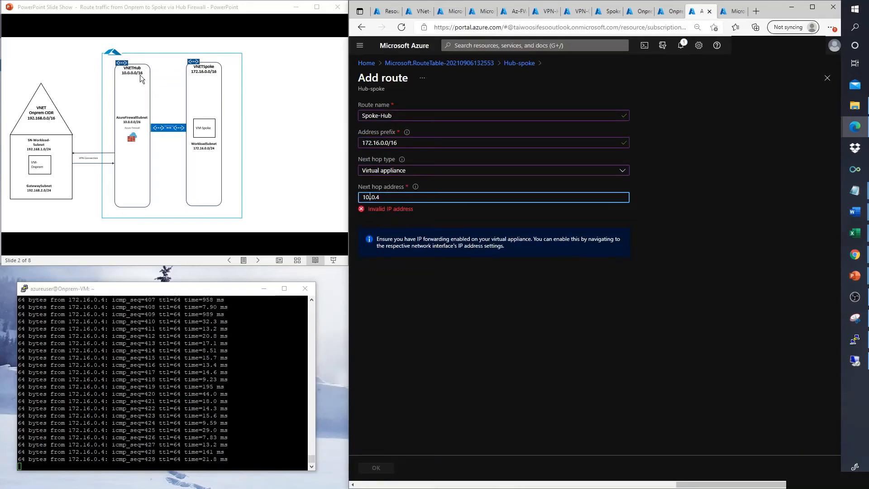
{"action": "type", "text": "1"}
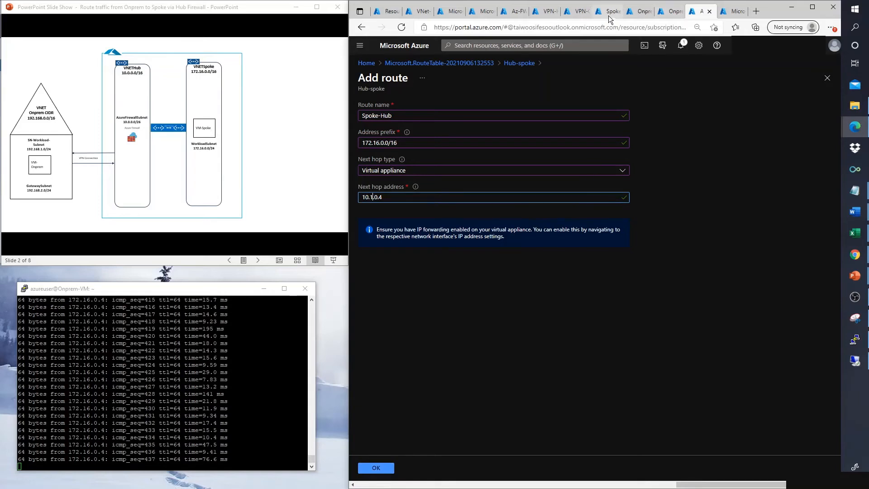
{"action": "left_click", "coordinate": [383, 469]}
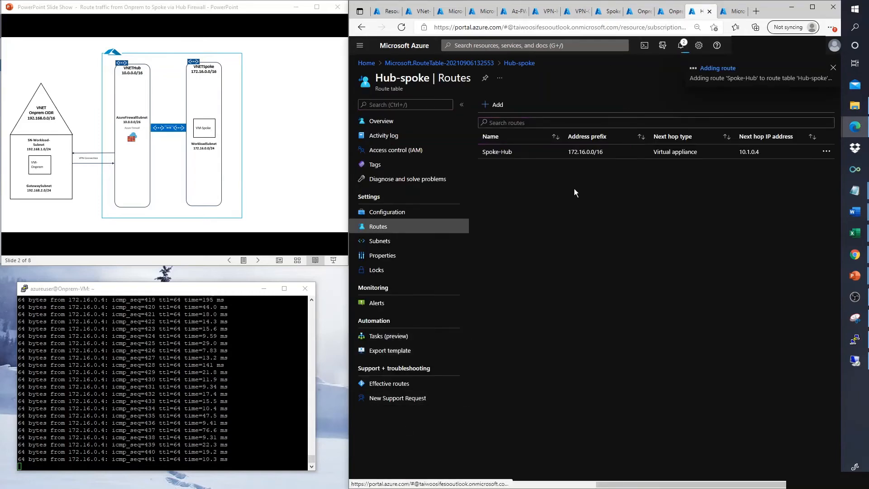
Step: Associate the Hub-spoke table with GatewaySubnet in VNet-Hub and confirm with OK
{"action": "left_click", "coordinate": [736, 11]}
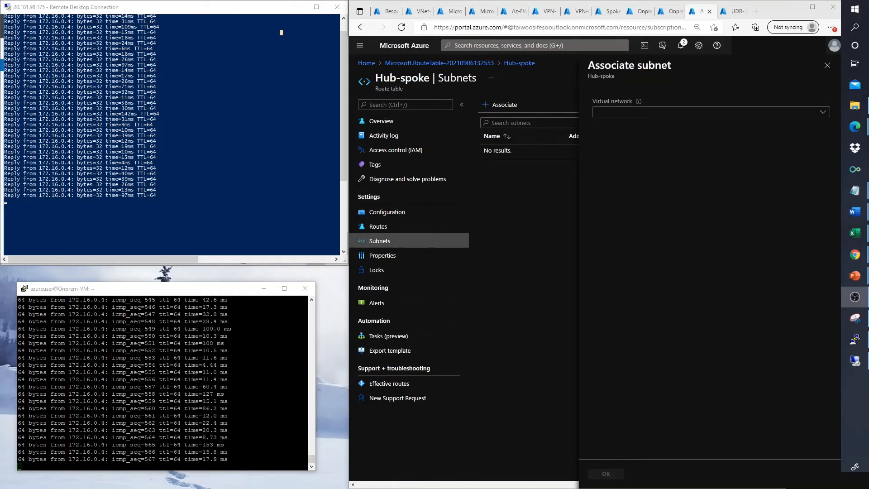
{"action": "left_click", "coordinate": [818, 113]}
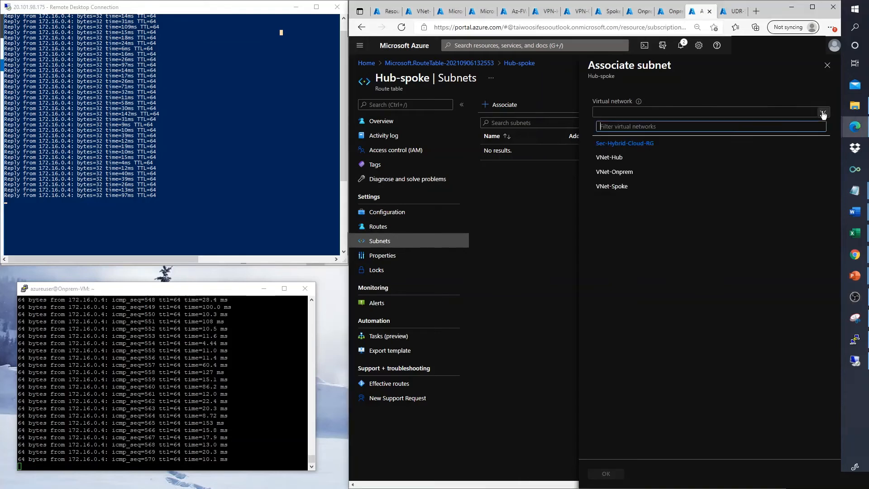
{"action": "left_click", "coordinate": [621, 159]}
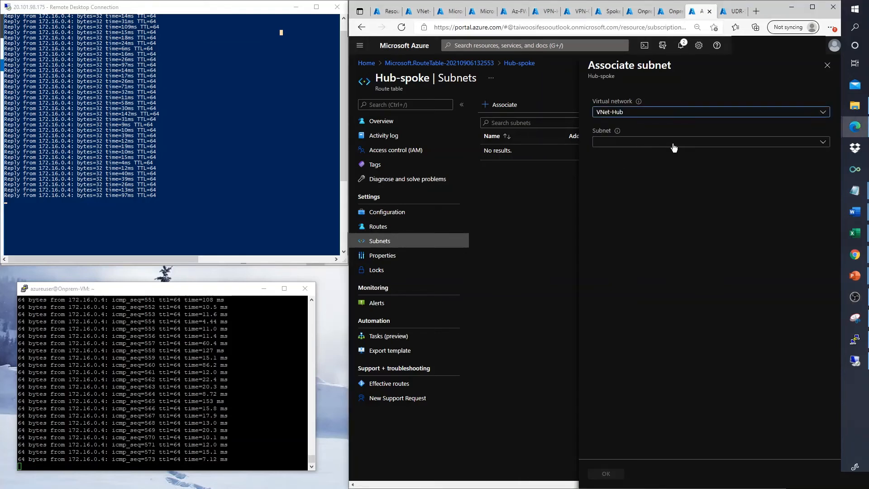
{"action": "left_click", "coordinate": [674, 145]}
{"action": "left_click", "coordinate": [658, 148]}
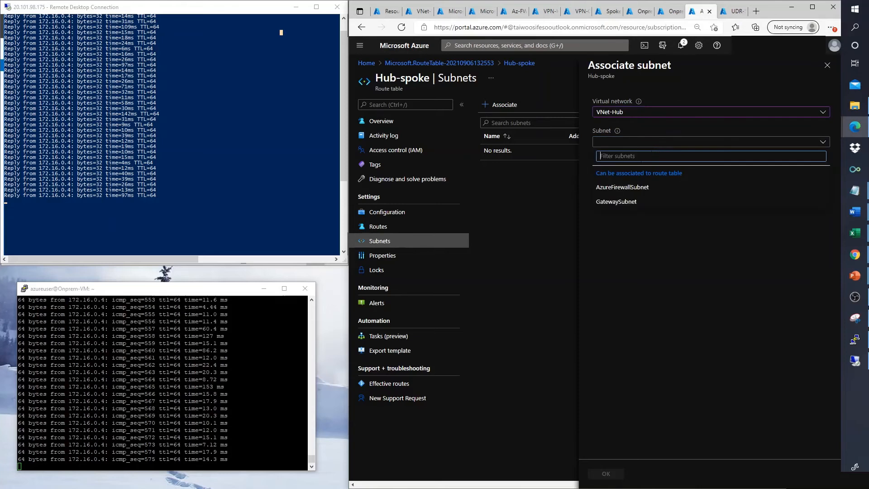
{"action": "left_click", "coordinate": [618, 205]}
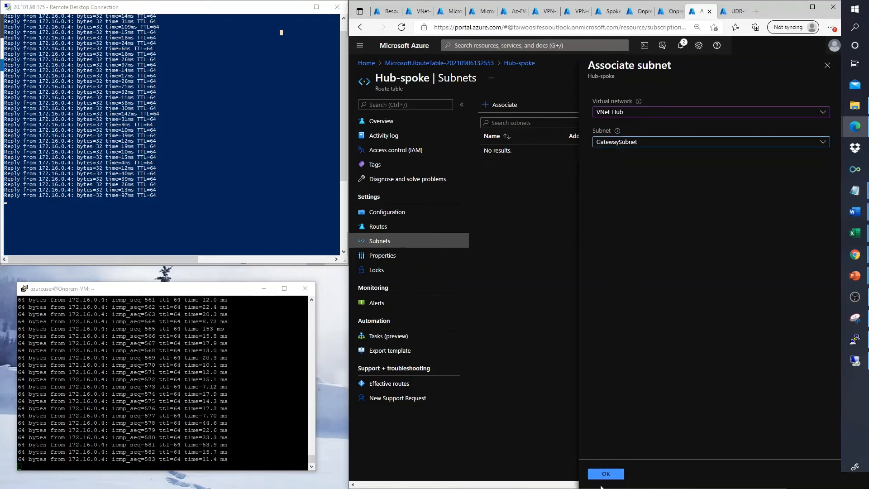
{"action": "left_click", "coordinate": [224, 220]}
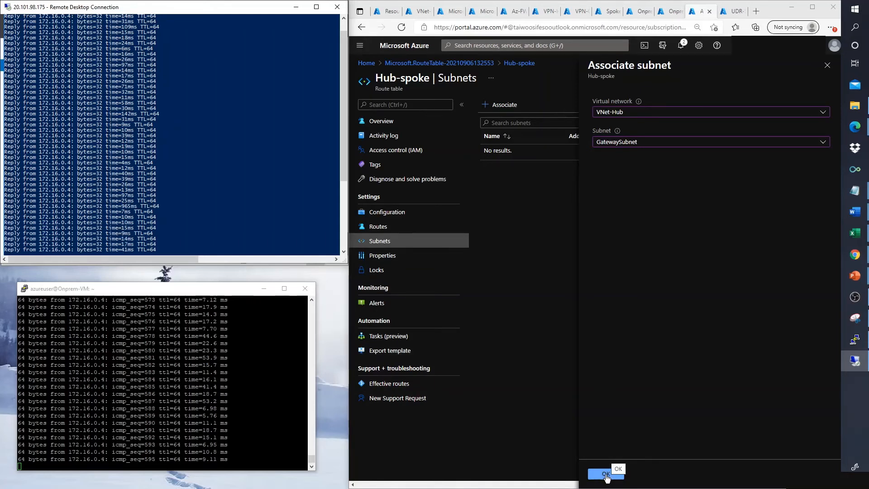
{"action": "left_click", "coordinate": [605, 474]}
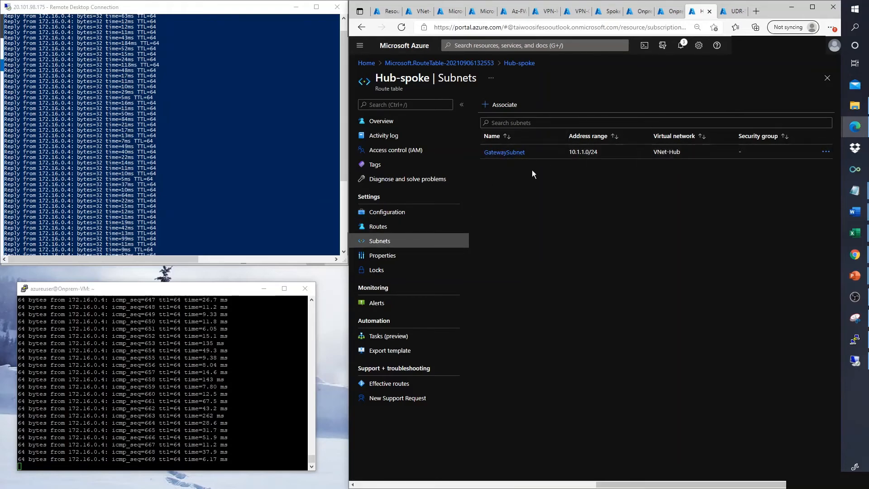
{"action": "left_click", "coordinate": [389, 227]}
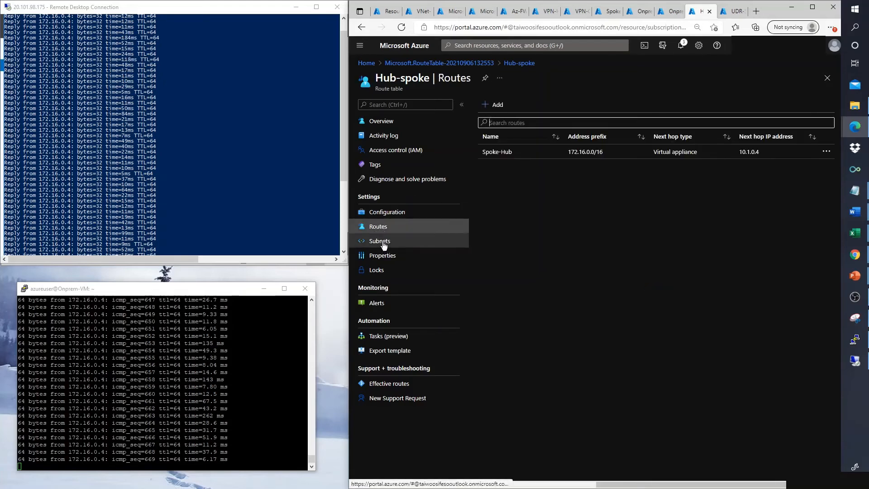
{"action": "left_click", "coordinate": [383, 242]}
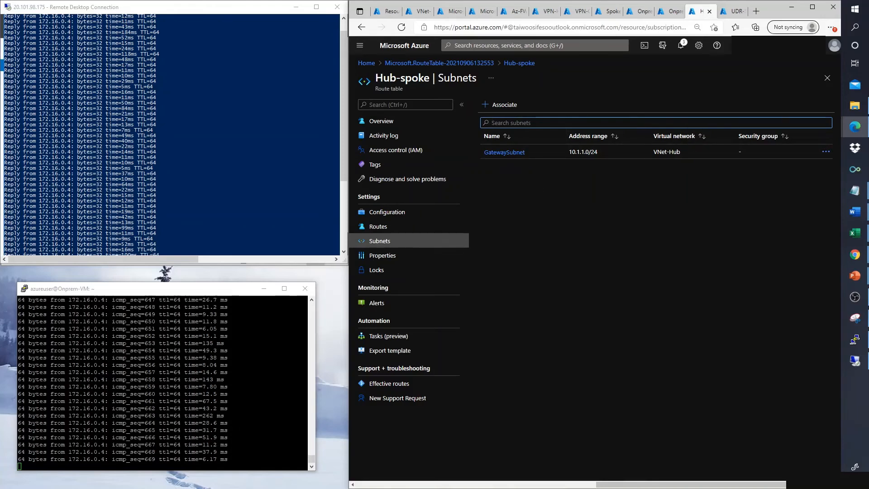
{"action": "key", "text": "alt+Tab"}
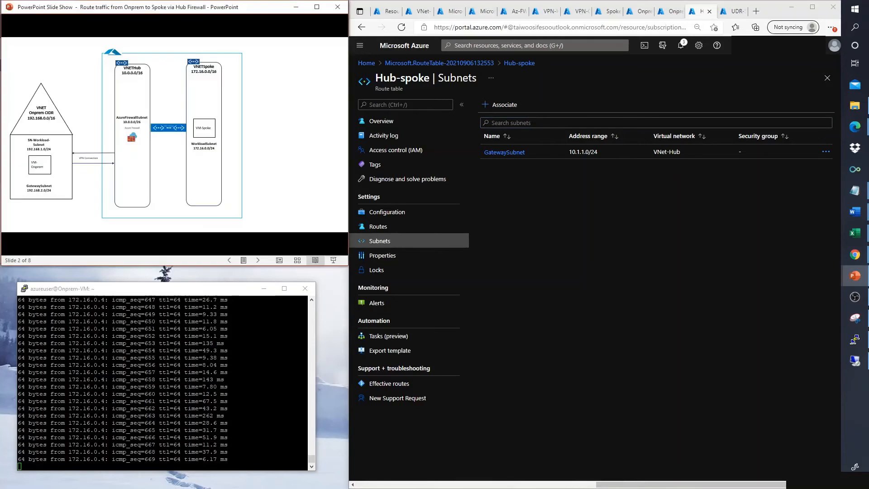
{"action": "scroll", "coordinate": [183, 186], "scroll_direction": "down", "scroll_amount": 4}
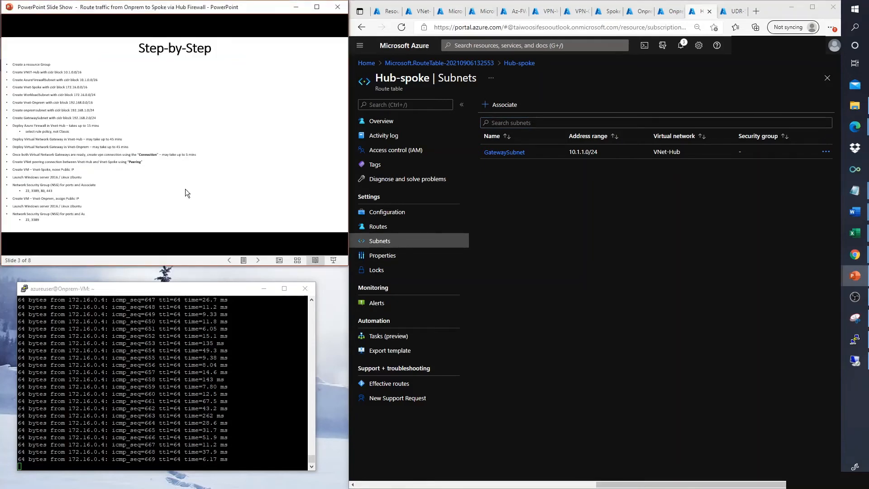
{"action": "scroll", "coordinate": [84, 156], "scroll_direction": "up", "scroll_amount": 2}
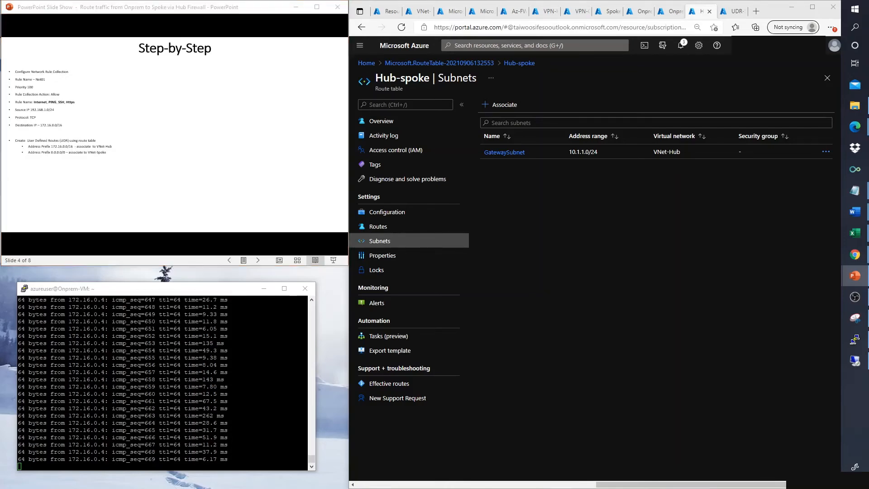
{"action": "key", "text": "alt+Tab"}
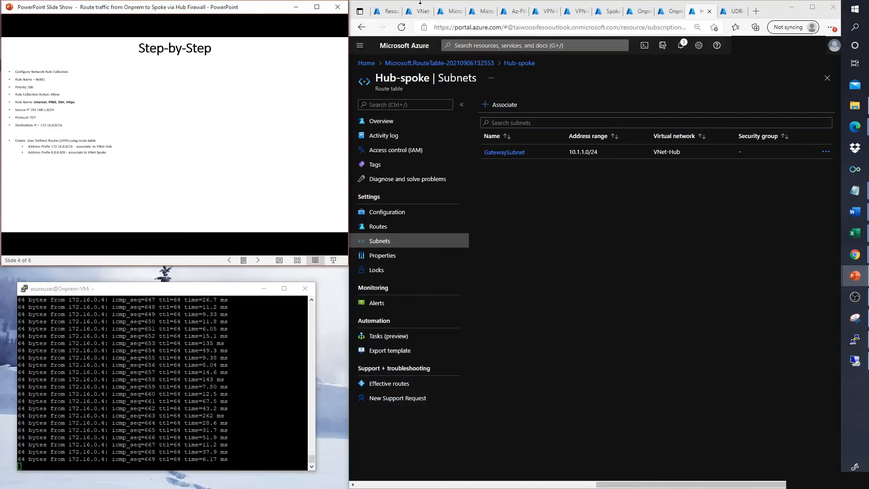
{"action": "left_click", "coordinate": [296, 7]}
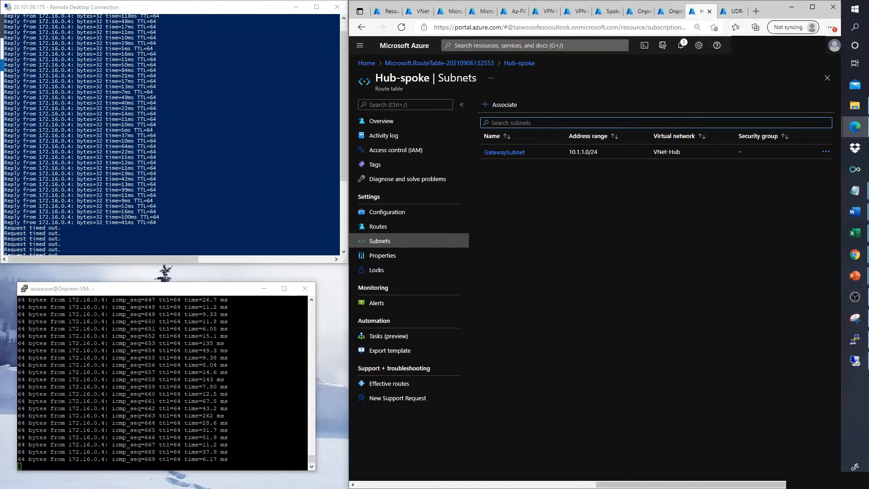
{"action": "key", "text": "alt+Tab"}
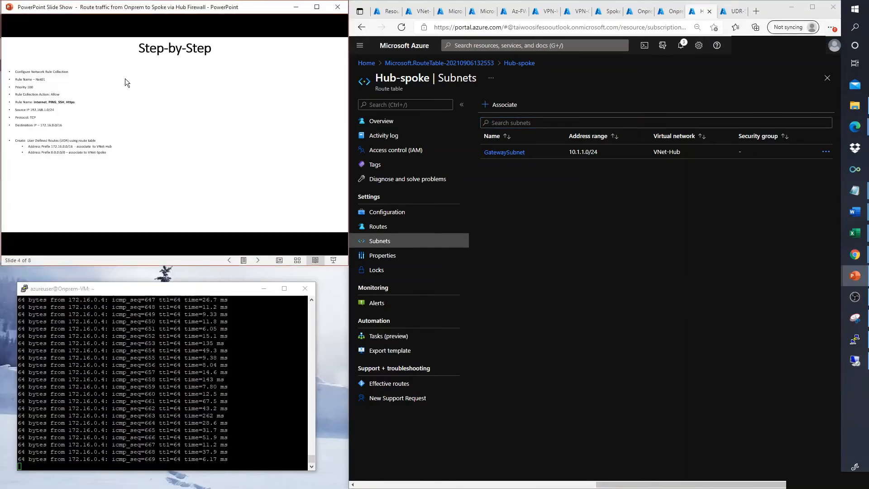
{"action": "key", "text": "Home"}
{"action": "left_click", "coordinate": [159, 124]}
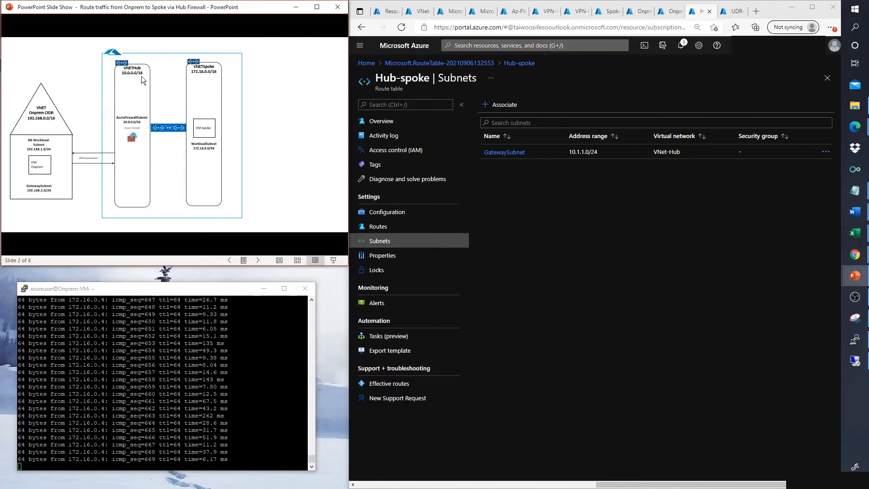
{"action": "left_click", "coordinate": [295, 7]}
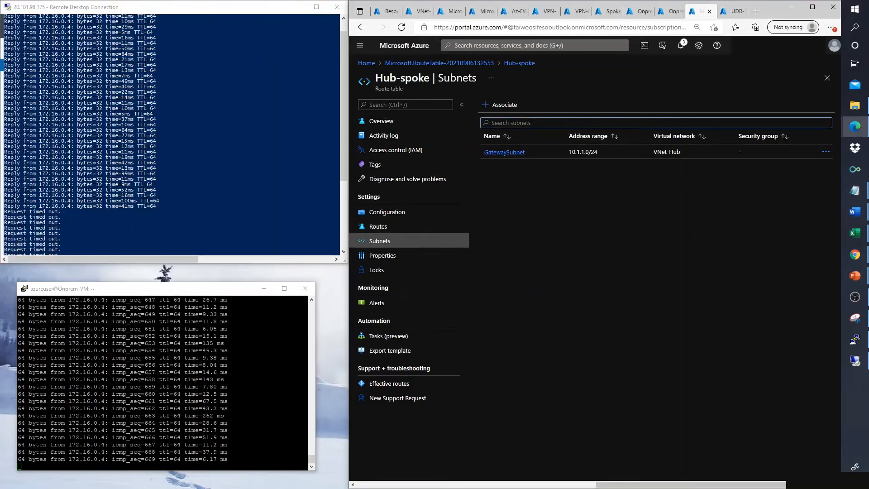
Step: On UDR-Spoke, associate WorkloadSubnet (172.16.0.0/24) in VNet-Spoke and save the association
{"action": "left_click", "coordinate": [724, 12]}
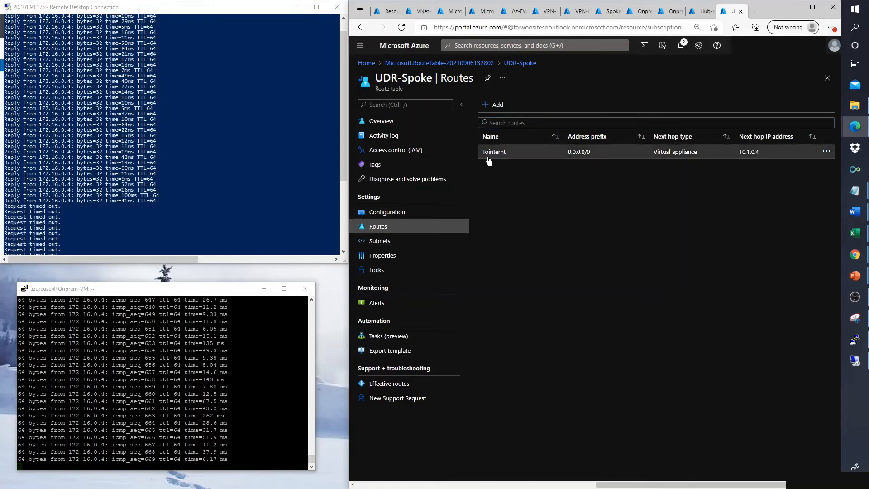
{"action": "left_click", "coordinate": [379, 242]}
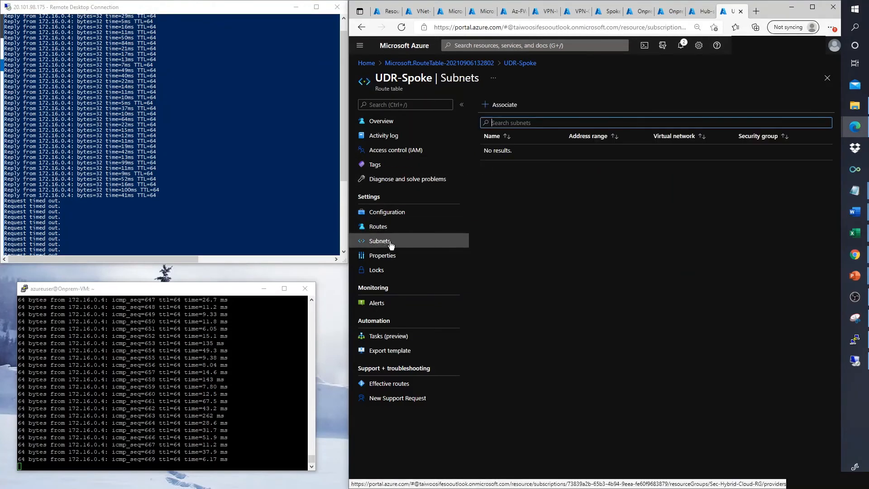
{"action": "left_click", "coordinate": [511, 107]}
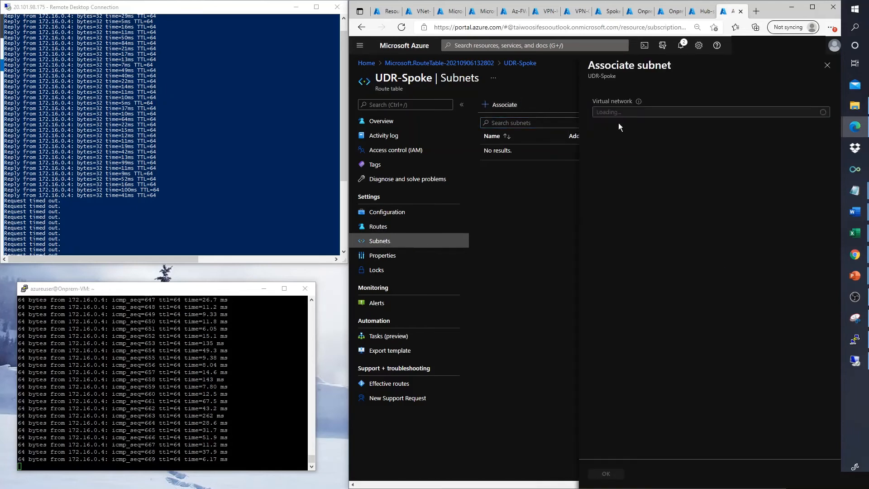
{"action": "left_click", "coordinate": [681, 114]}
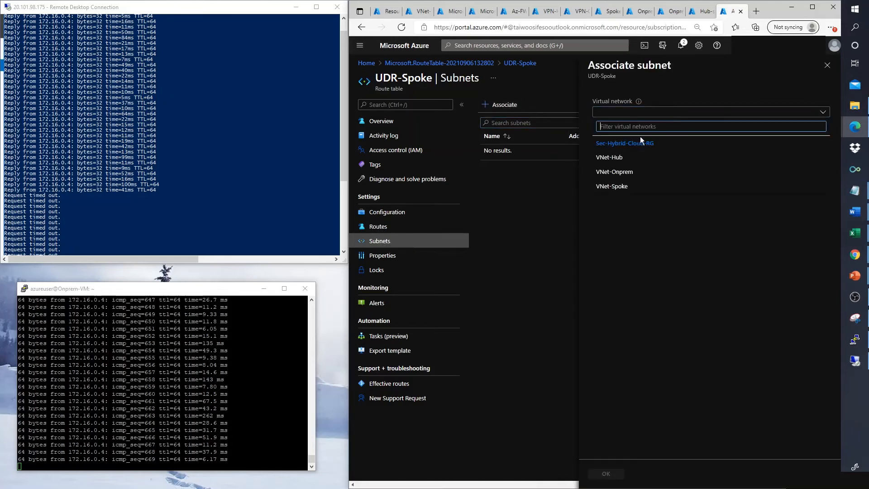
{"action": "left_click", "coordinate": [612, 187]}
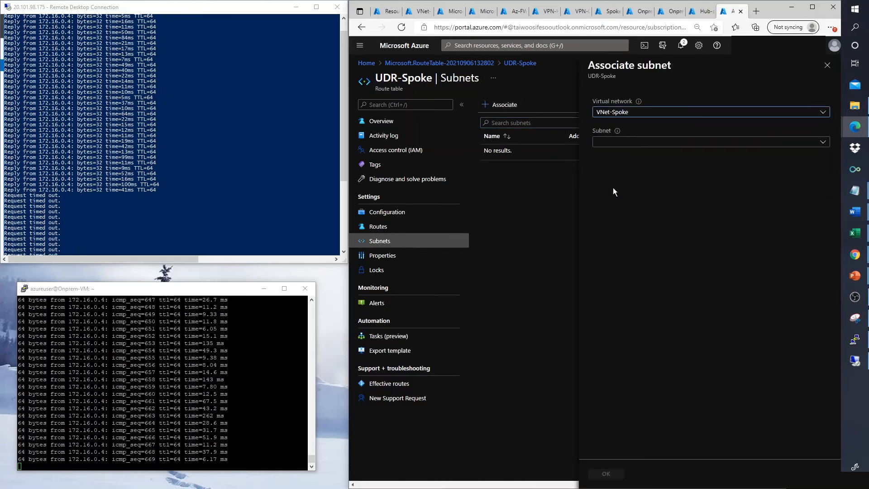
{"action": "left_click", "coordinate": [628, 148]}
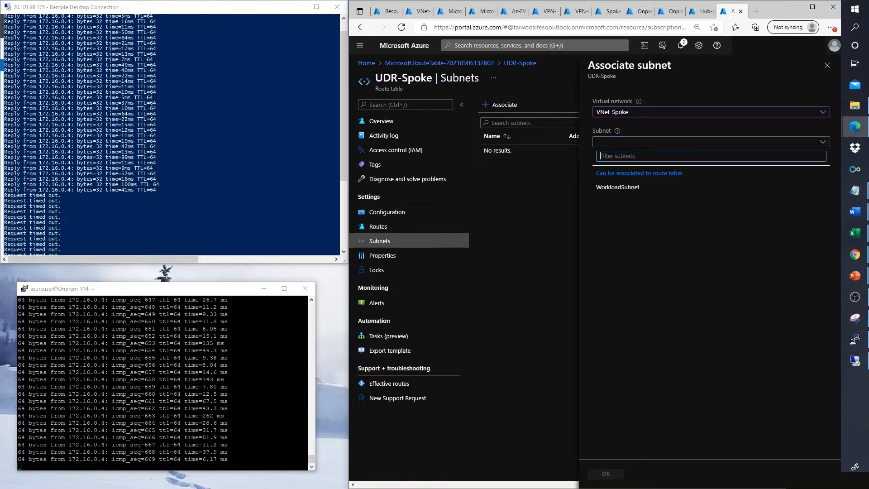
{"action": "left_click", "coordinate": [611, 187]}
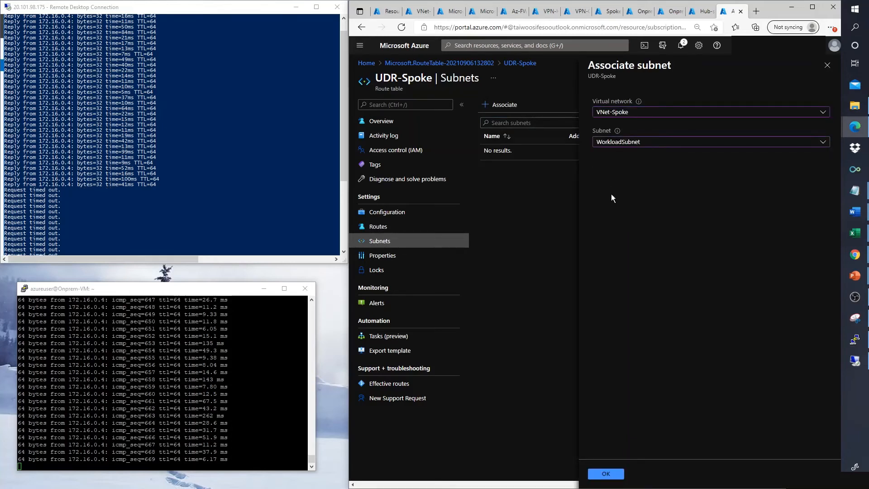
{"action": "left_click", "coordinate": [600, 476]}
{"action": "left_click", "coordinate": [163, 382]}
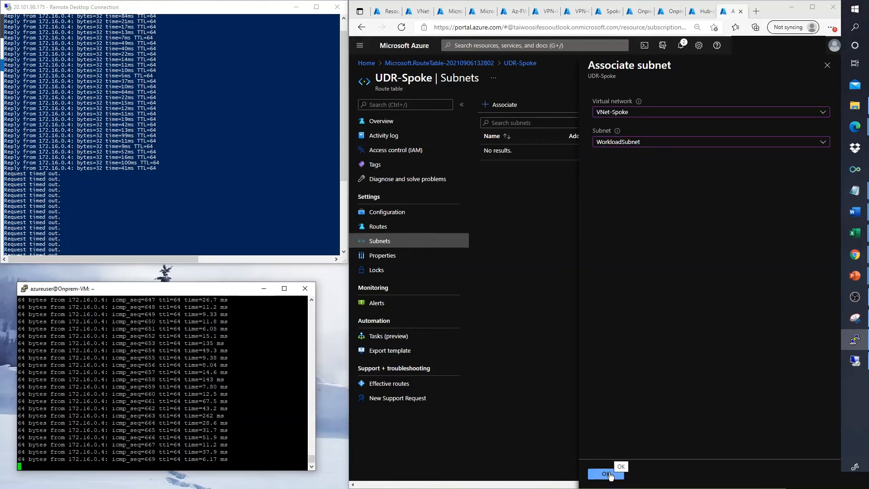
{"action": "left_click", "coordinate": [607, 474]}
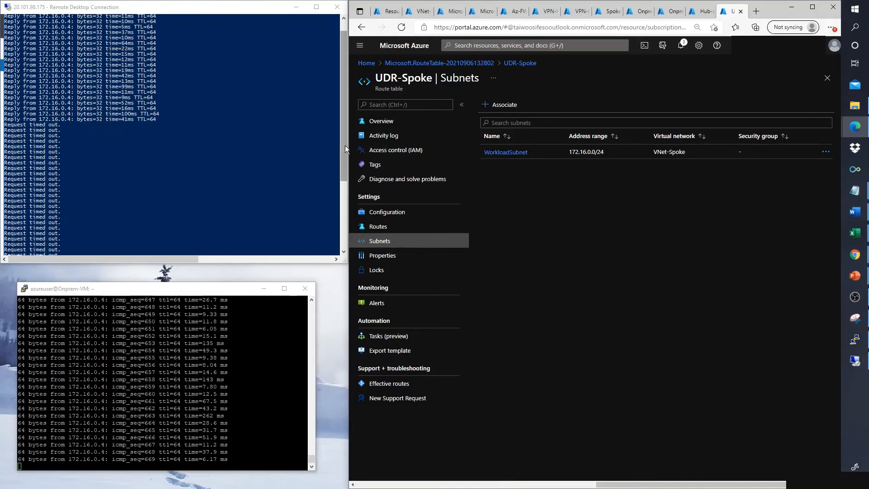
Step: Refresh the 172.16.0.4 page in the remote Internet Explorer, which now shows a firewall Deny, then return to PowerShell
{"action": "left_click_drag", "start_coordinate": [345, 145], "coordinate": [344, 224]}
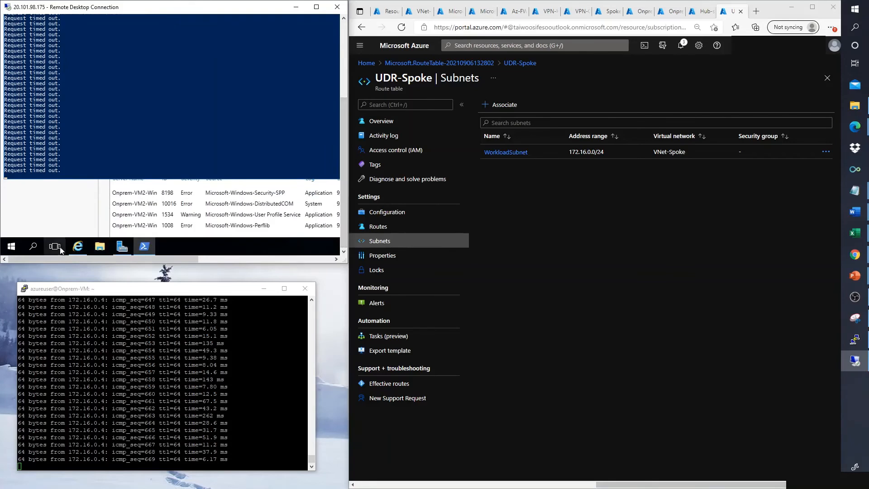
{"action": "left_click", "coordinate": [78, 246]}
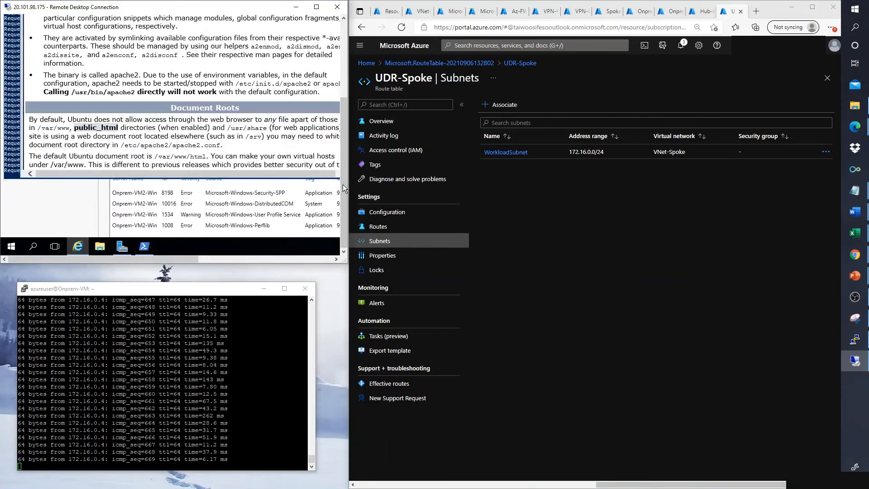
{"action": "left_click_drag", "start_coordinate": [345, 185], "coordinate": [344, 100]}
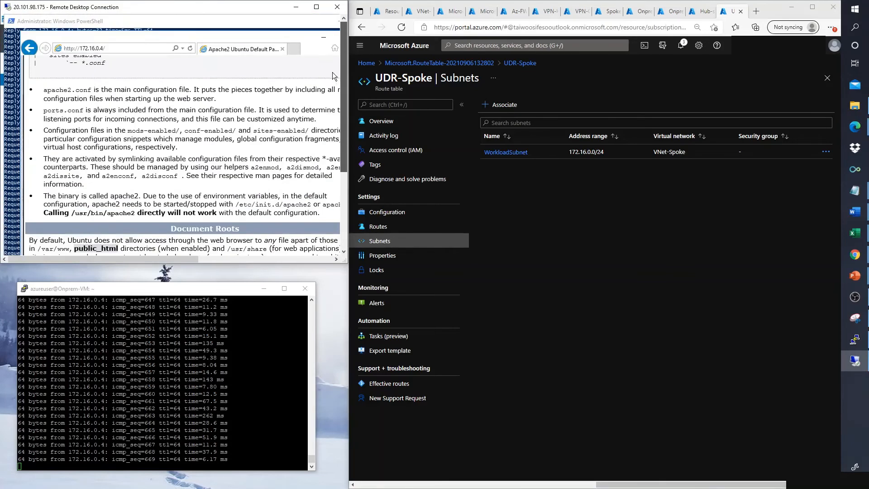
{"action": "left_click", "coordinate": [191, 50]}
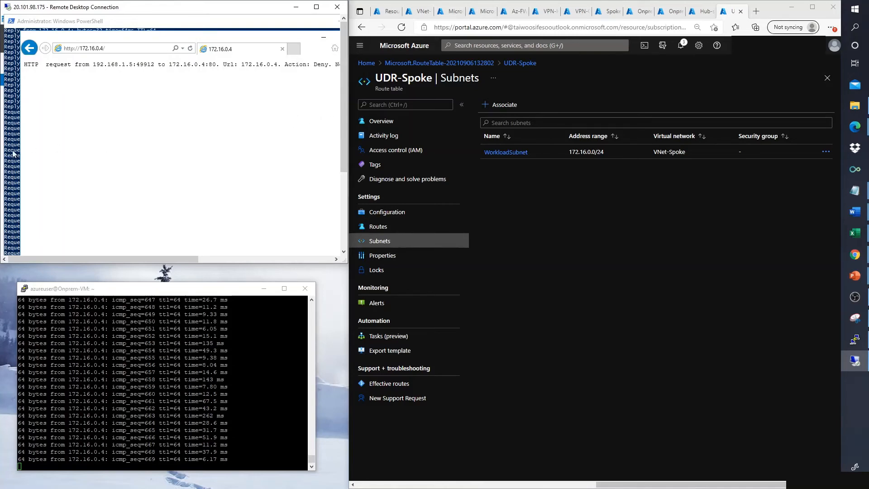
{"action": "left_click", "coordinate": [11, 179]}
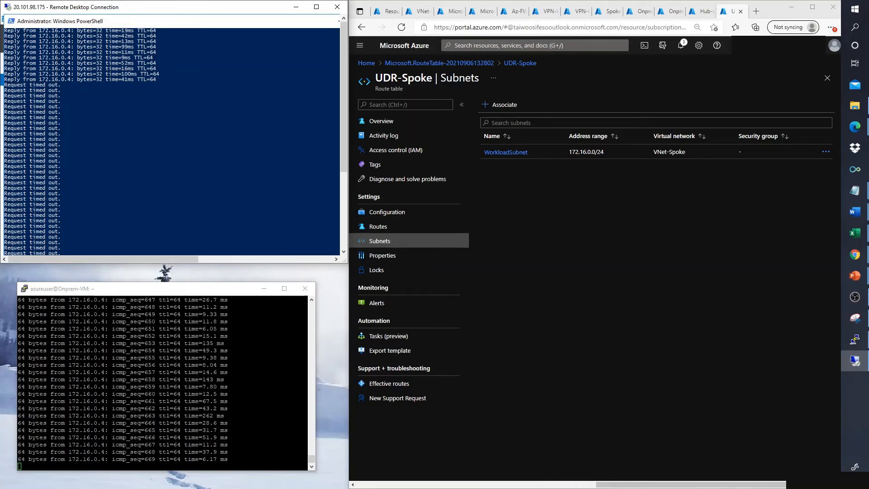
{"action": "key", "text": "alt+Tab"}
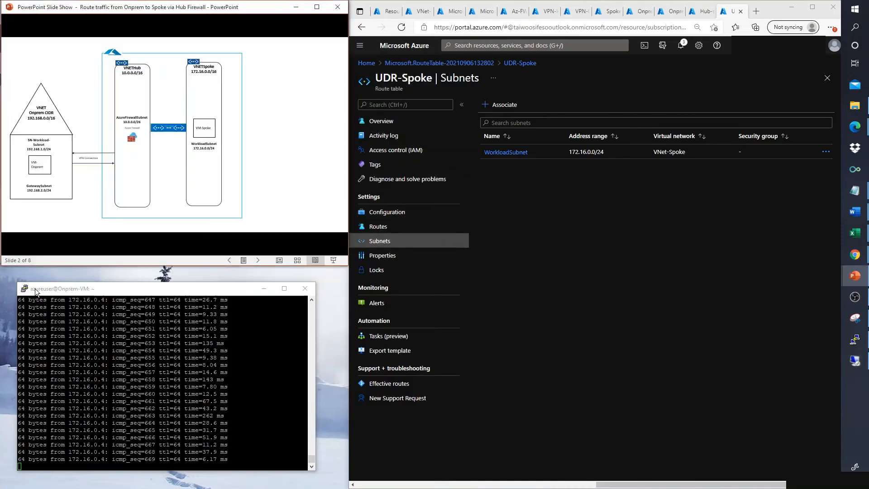
{"action": "double_click", "coordinate": [114, 177]}
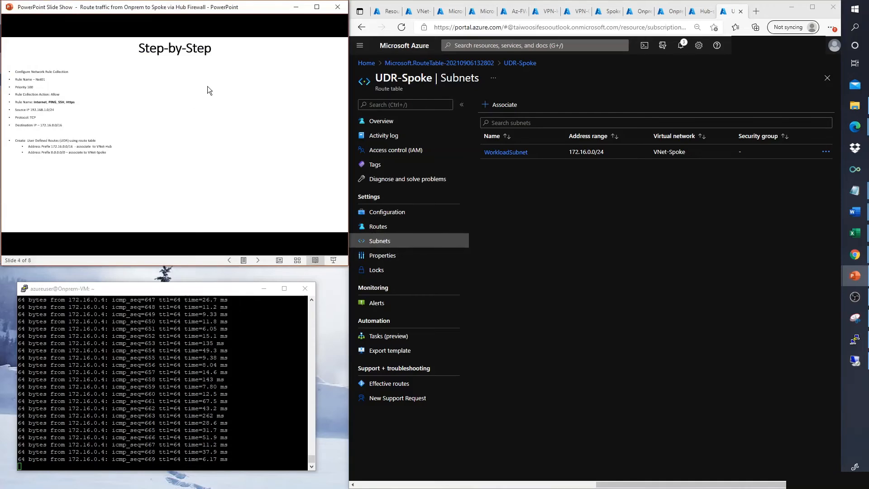
{"action": "left_click", "coordinate": [295, 7]}
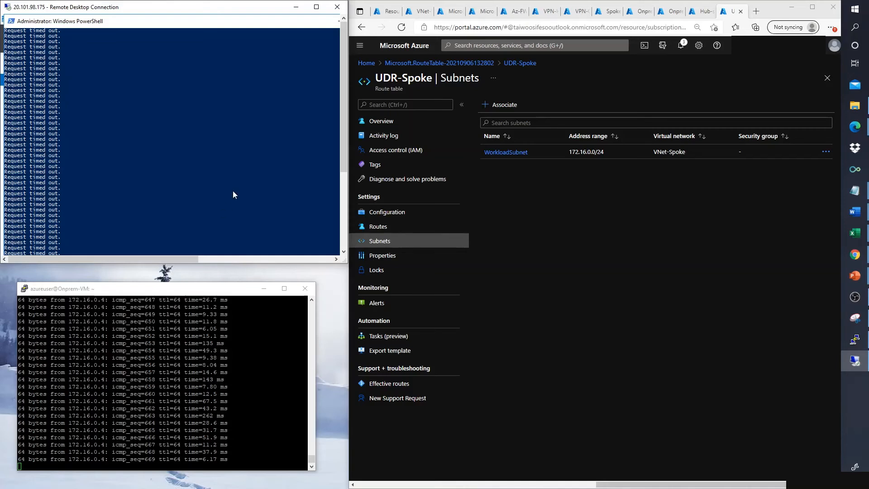
{"action": "scroll", "coordinate": [233, 193], "scroll_direction": "down", "scroll_amount": 2}
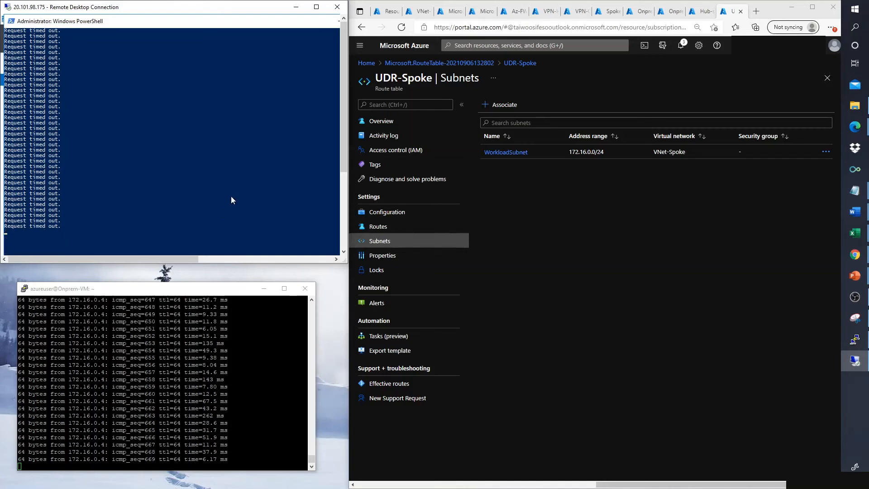
{"action": "scroll", "coordinate": [192, 211], "scroll_direction": "down", "scroll_amount": 5}
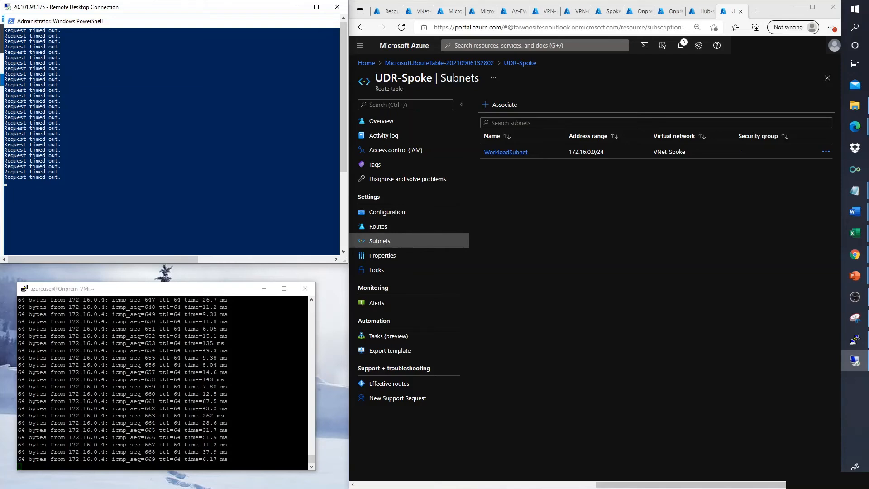
{"action": "key", "text": "alt+Tab"}
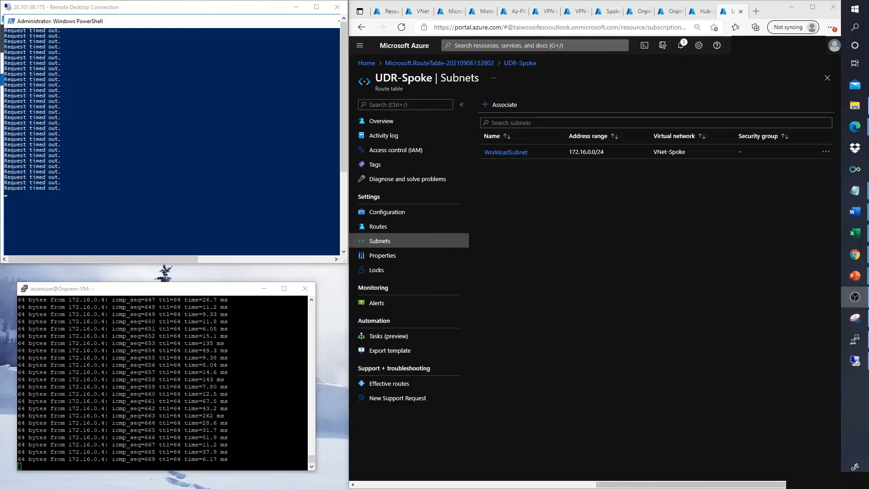
{"action": "key", "text": "alt+Tab"}
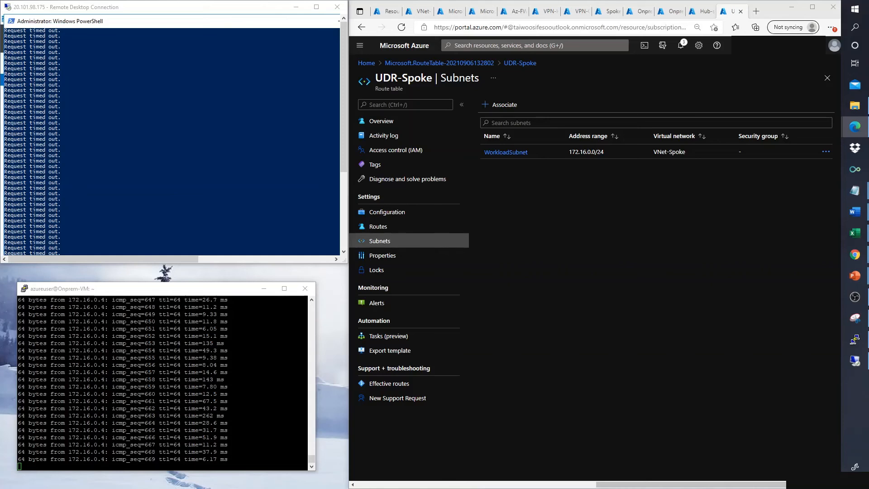
{"action": "left_click_drag", "start_coordinate": [0, 172], "coordinate": [273, 162]}
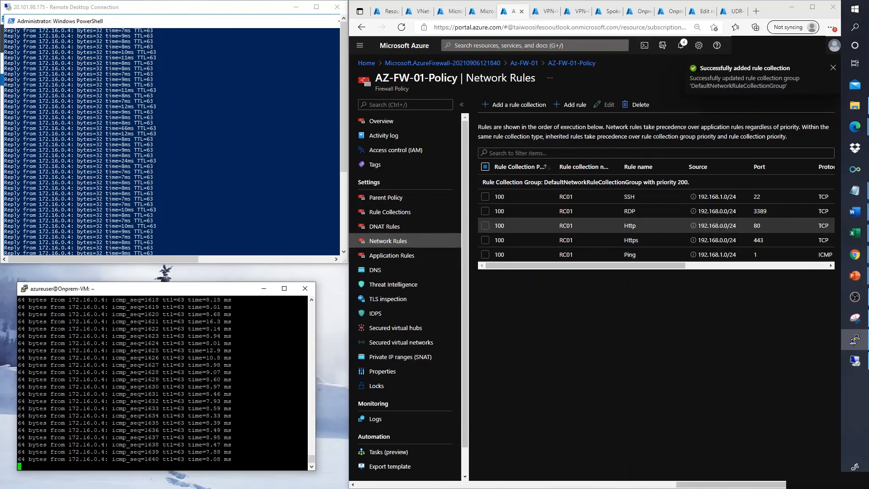
Step: Return to the Azure portal window
{"action": "left_click", "coordinate": [722, 195]}
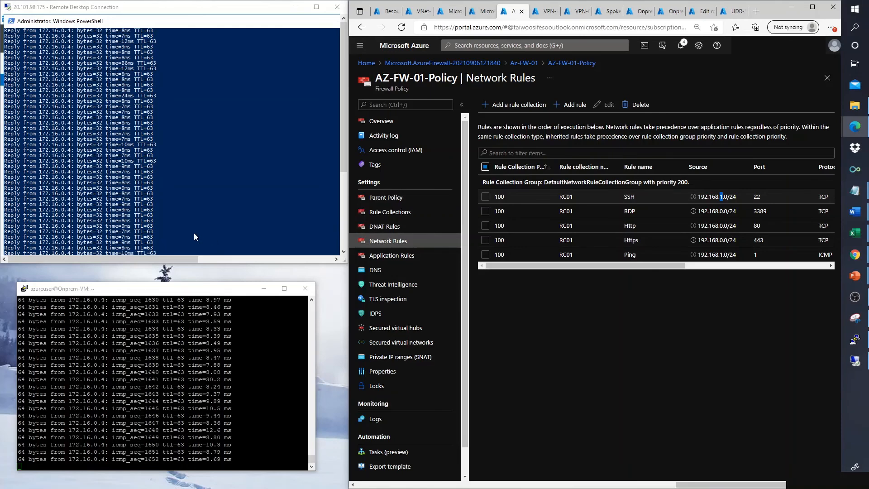
Step: Stop the on-prem ping and run curl 172.16.0.4, which the firewall denies with 'No rule matched'
{"action": "left_click", "coordinate": [181, 384]}
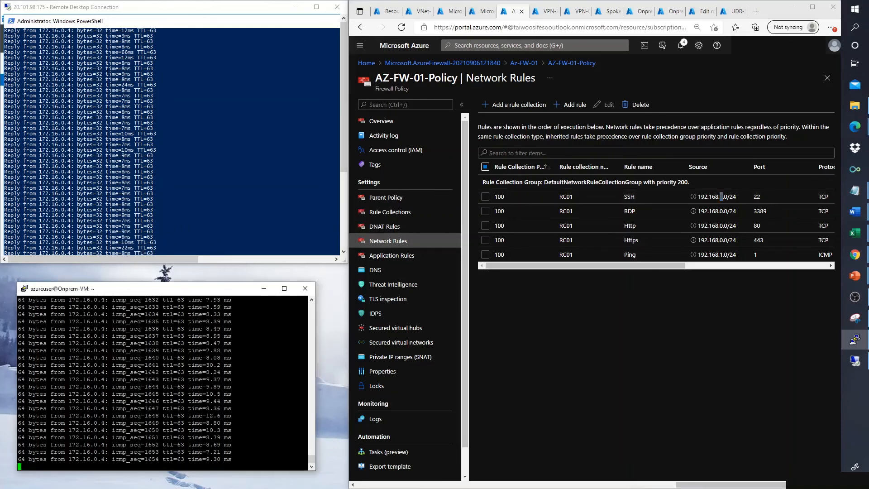
{"action": "key", "text": "ctrl+c"}
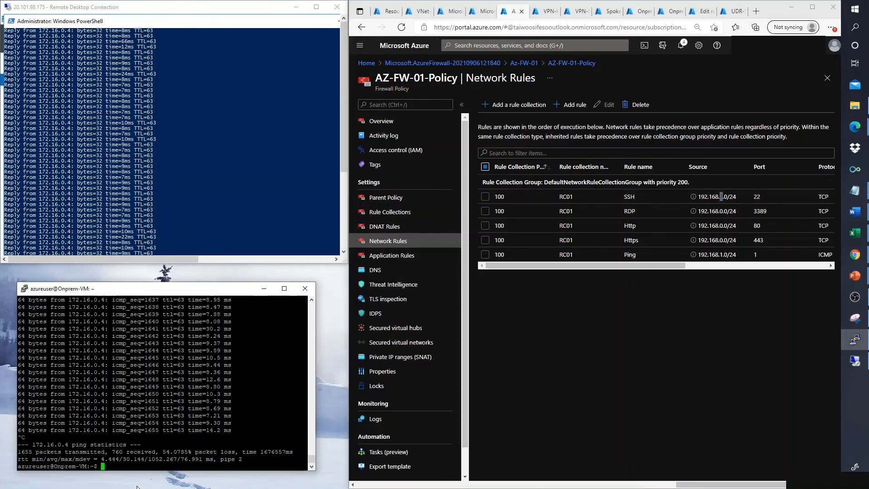
{"action": "key", "text": "Up"}
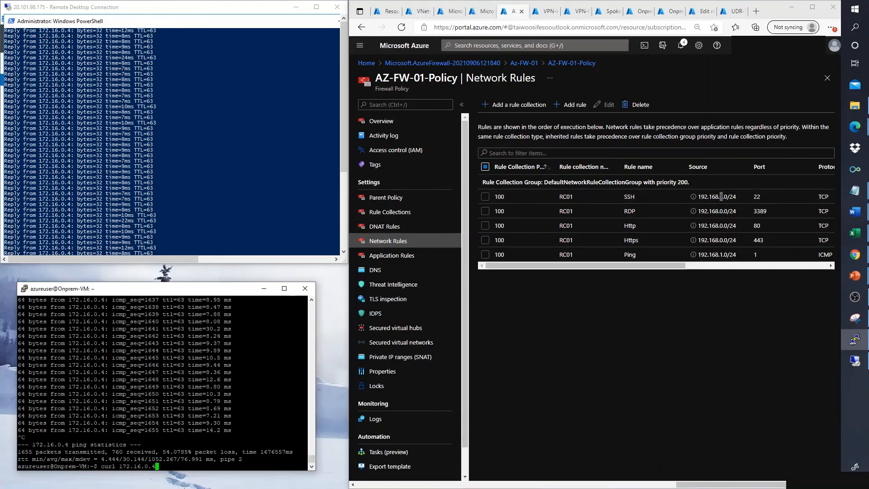
{"action": "key", "text": "Return"}
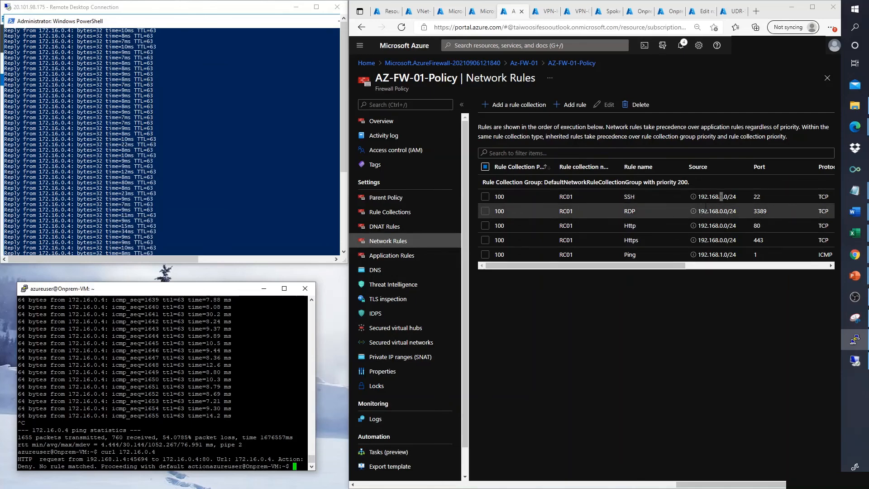
{"action": "left_click", "coordinate": [237, 177]}
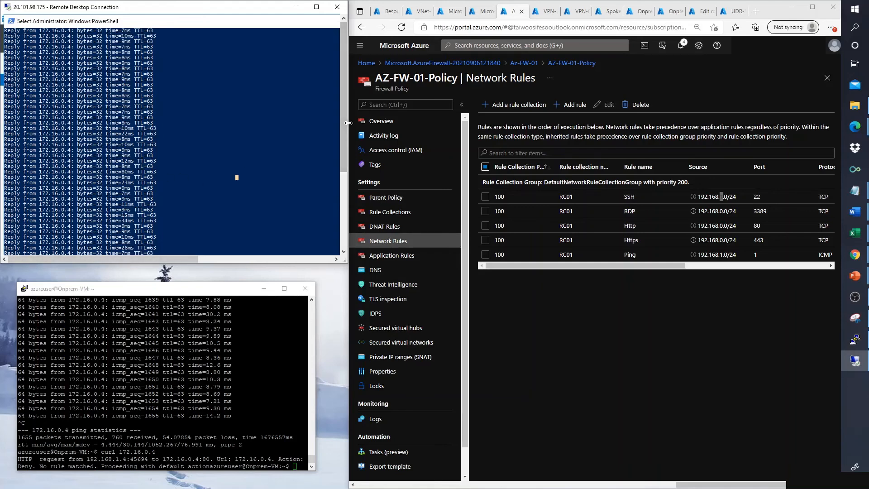
Step: Show the remote Internet Explorer with HTTP from 192.168.1.5 to 172.16.0.4 denied
{"action": "left_click_drag", "start_coordinate": [346, 123], "coordinate": [343, 209]}
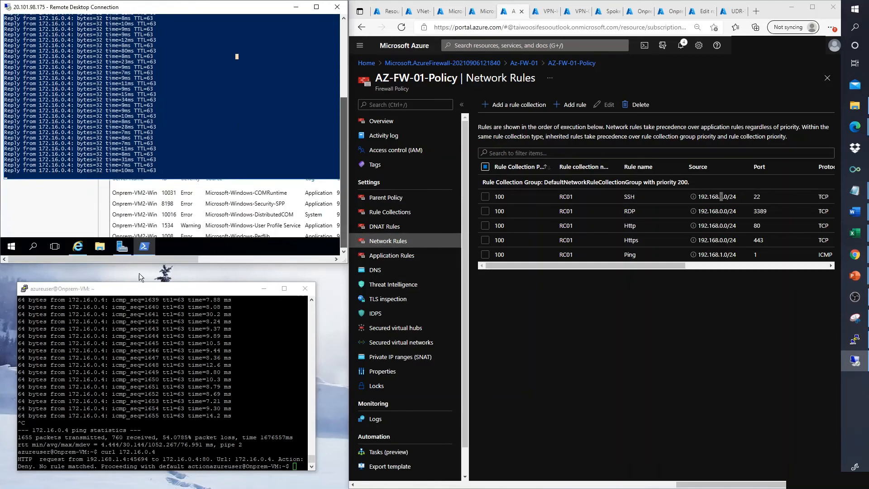
{"action": "left_click", "coordinate": [78, 247]}
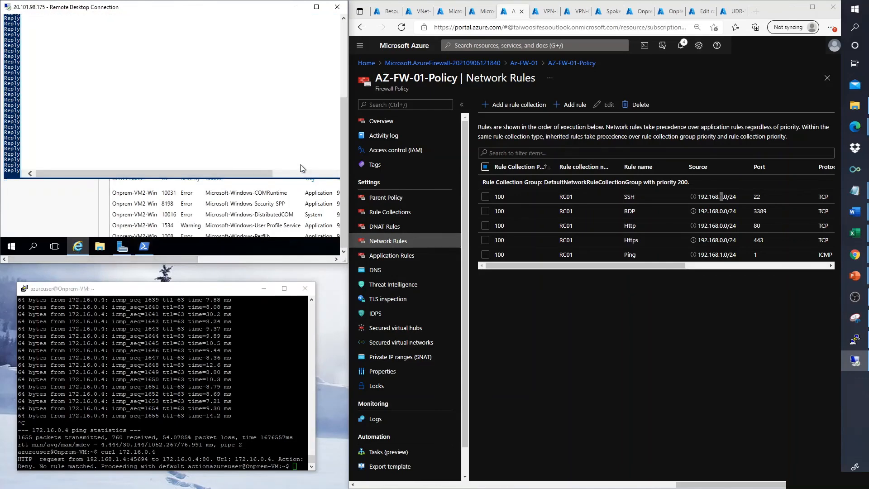
{"action": "left_click_drag", "start_coordinate": [340, 157], "coordinate": [344, 81]}
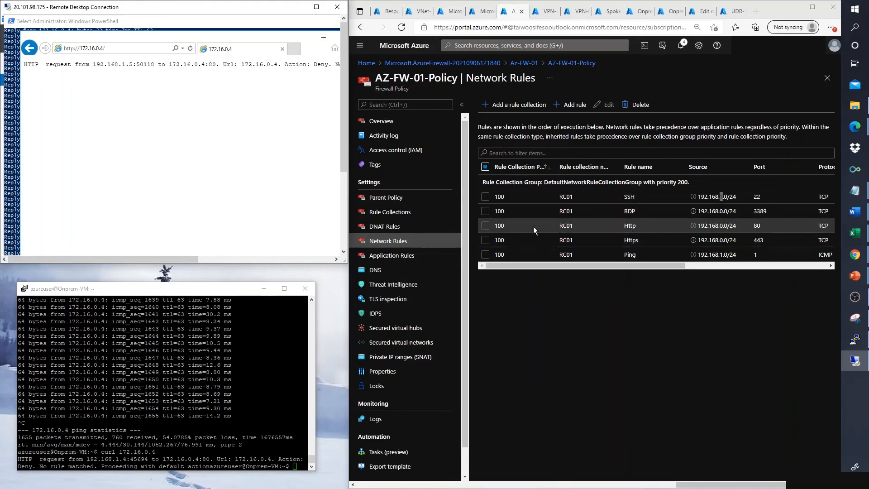
Step: Edit the Http rule's source addresses to 192.168.1.0/24 and save the rule
{"action": "left_click", "coordinate": [484, 226]}
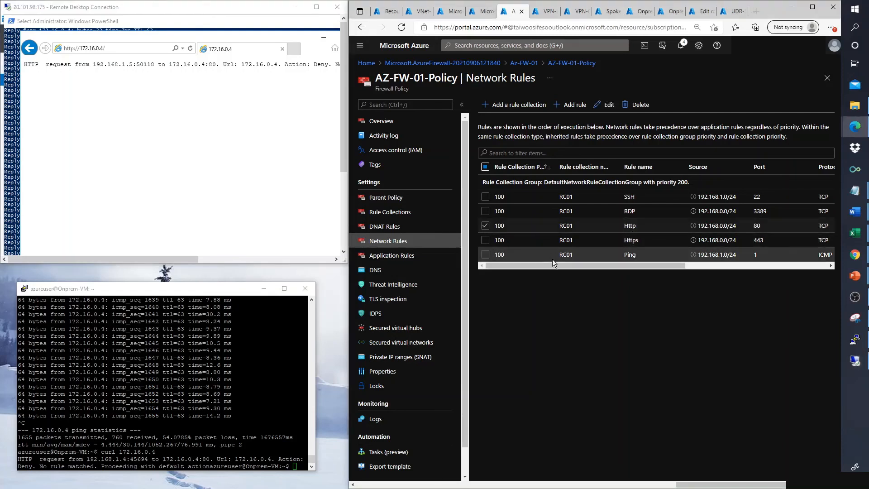
{"action": "left_click_drag", "start_coordinate": [555, 264], "coordinate": [698, 265]}
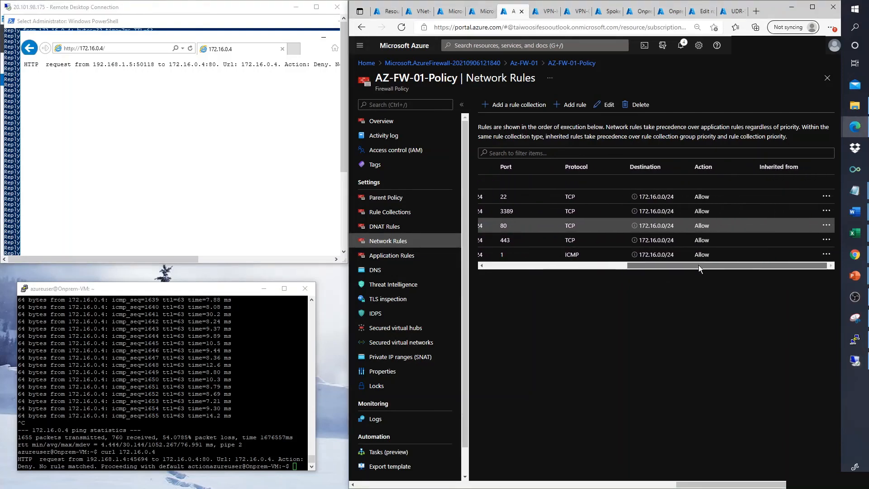
{"action": "left_click", "coordinate": [826, 226]}
{"action": "left_click", "coordinate": [756, 228]}
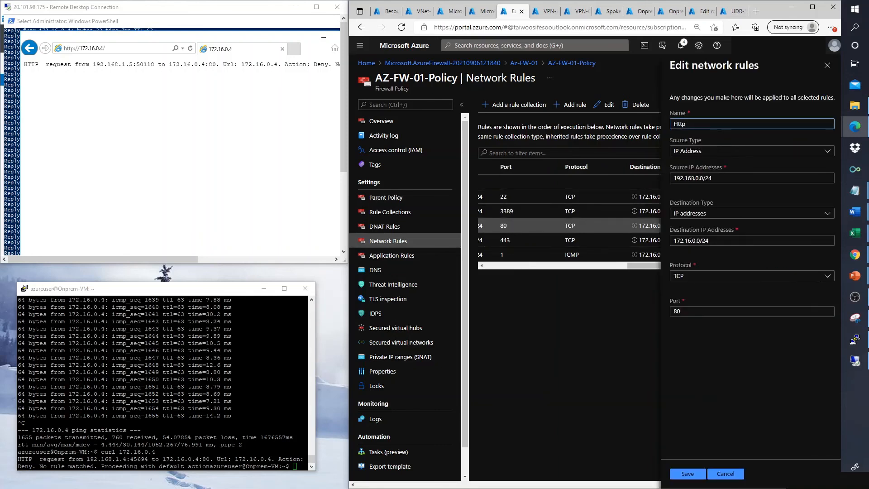
{"action": "left_click", "coordinate": [699, 177]}
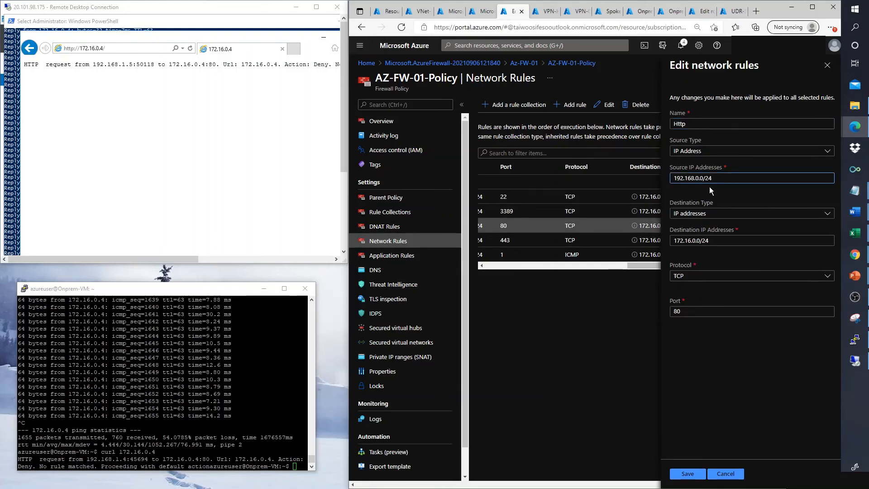
{"action": "key", "text": "BackSpace"}
{"action": "type", "text": "1"}
{"action": "left_click", "coordinate": [681, 474]}
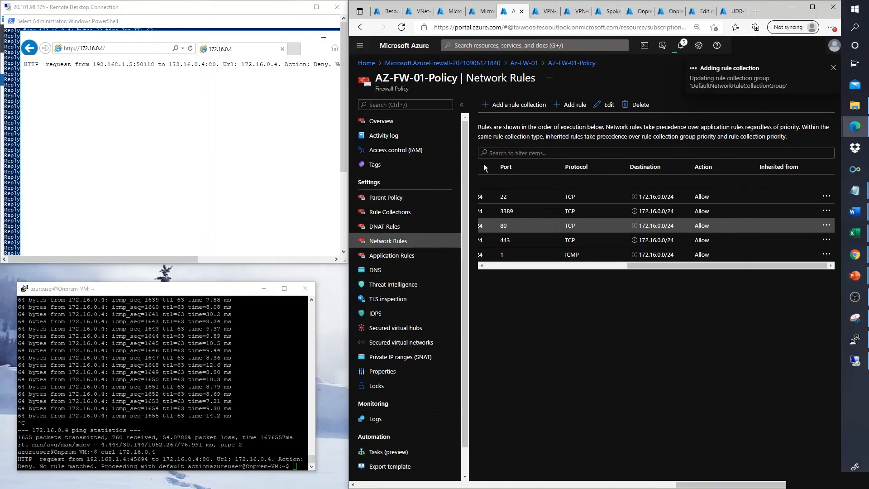
{"action": "left_click", "coordinate": [21, 207]}
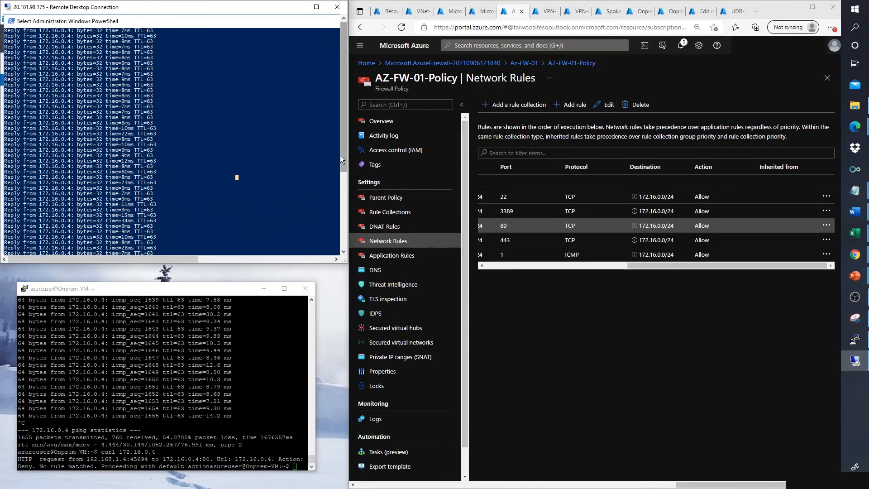
Step: Bring Internet Explorer forward in the RDP session and open a new blank tab
{"action": "left_click_drag", "start_coordinate": [343, 156], "coordinate": [335, 253]}
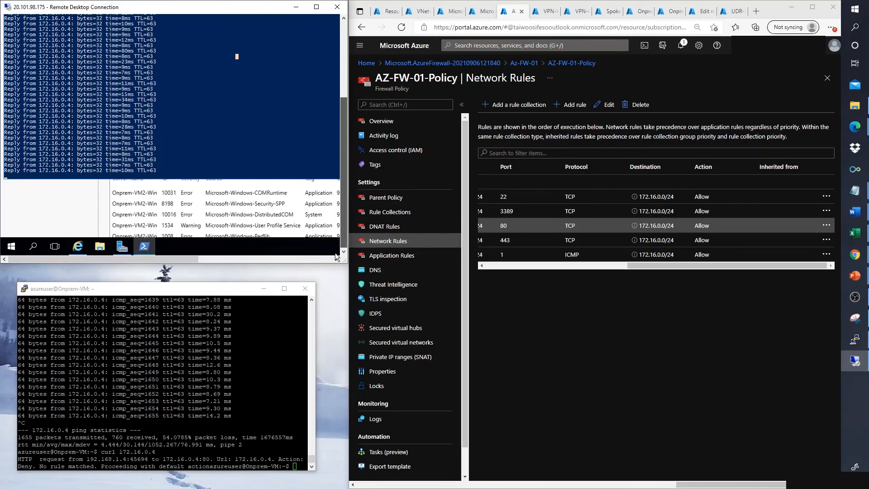
{"action": "left_click", "coordinate": [78, 246]}
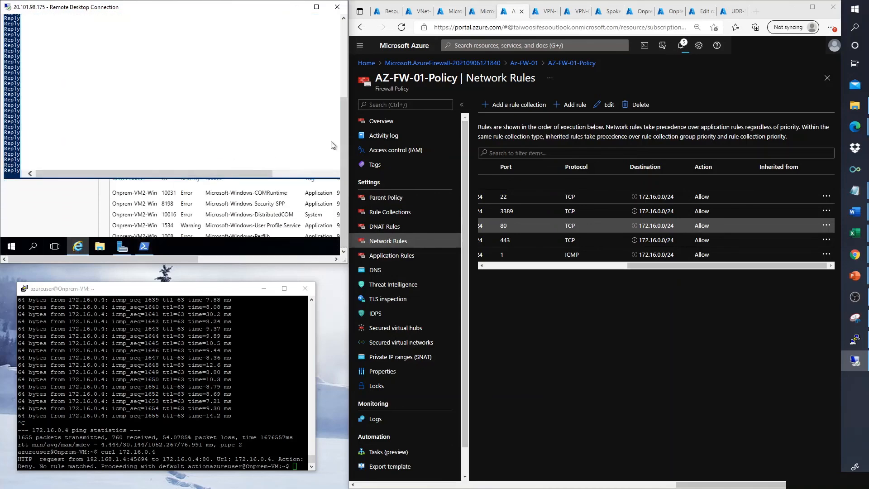
{"action": "left_click_drag", "start_coordinate": [344, 145], "coordinate": [339, 69]}
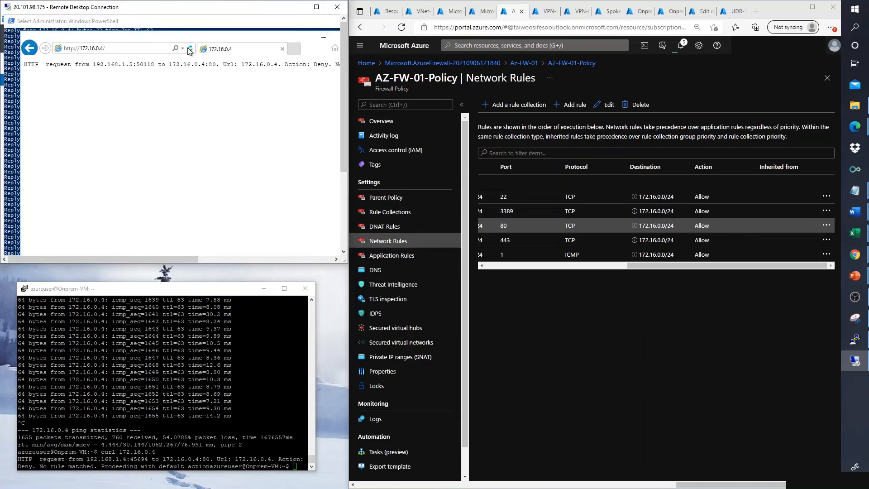
{"action": "left_click", "coordinate": [294, 50]}
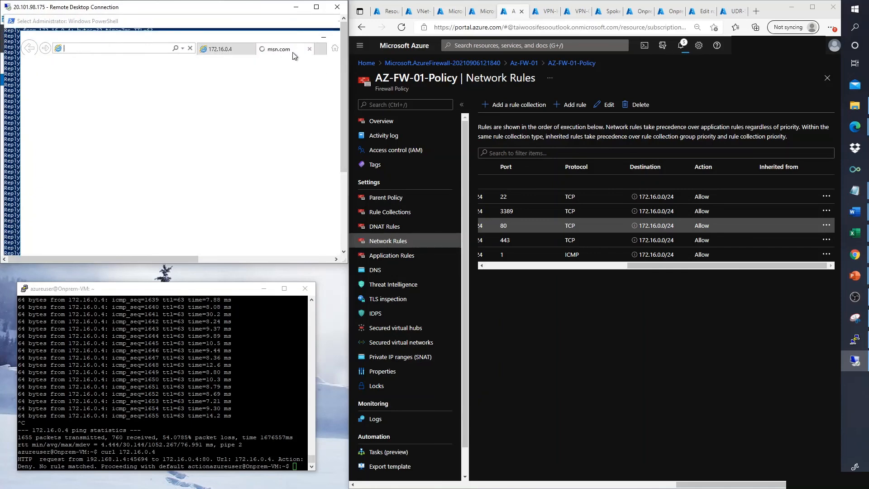
{"action": "type", "text": "172"}
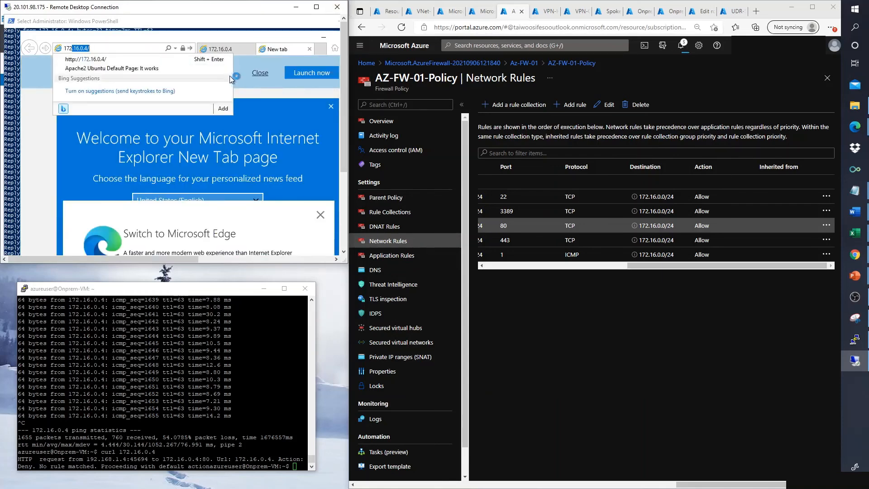
{"action": "left_click", "coordinate": [235, 49]}
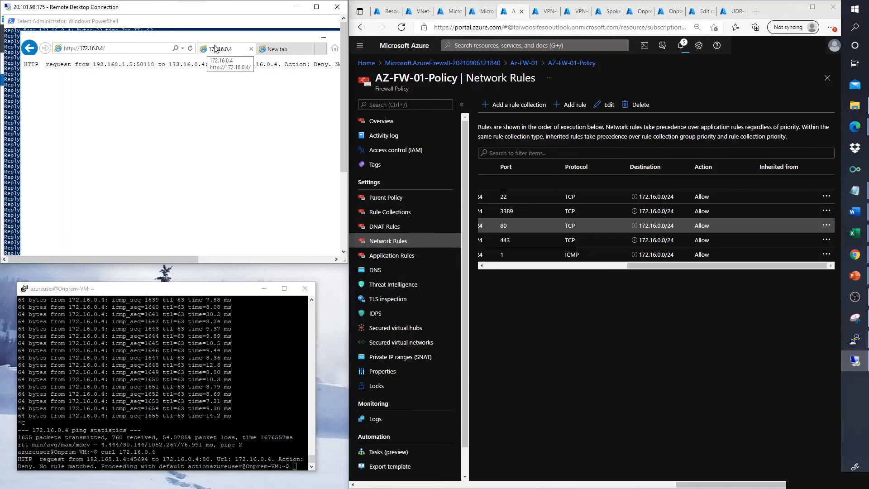
{"action": "left_click", "coordinate": [277, 48]}
Step: Load google.com in the new tab, then return to the 172.16.0.4 tab with the deny message
{"action": "type", "text": "172"}
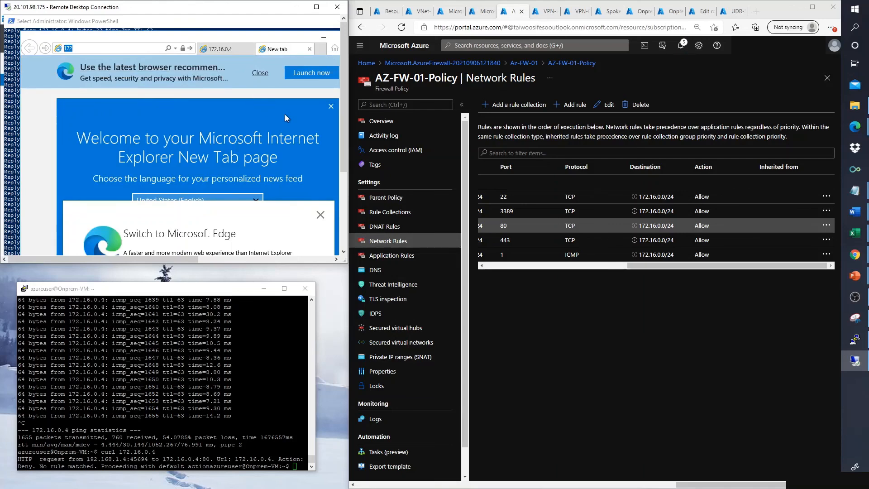
{"action": "type", "text": "goo"}
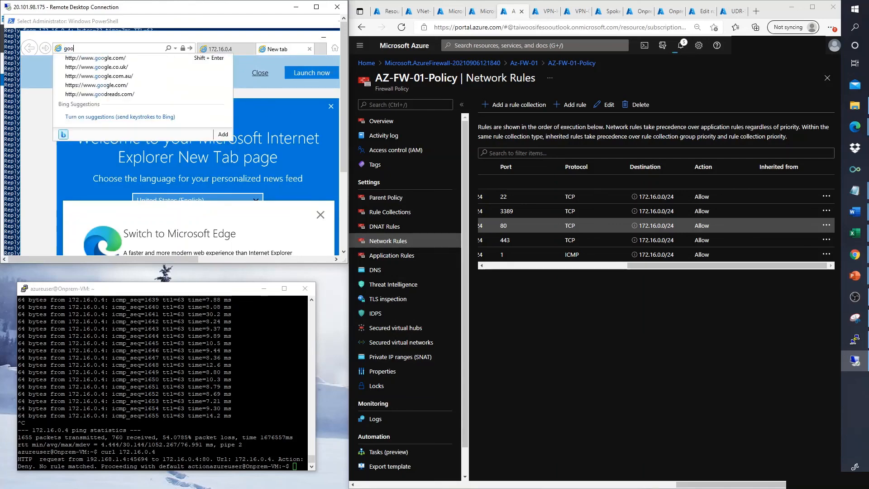
{"action": "type", "text": "gle"}
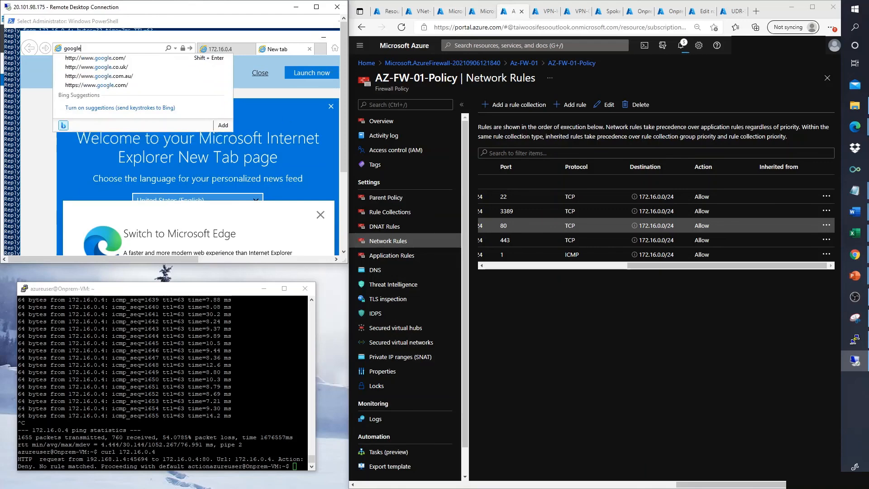
{"action": "type", "text": ".com"}
{"action": "key", "text": "Return"}
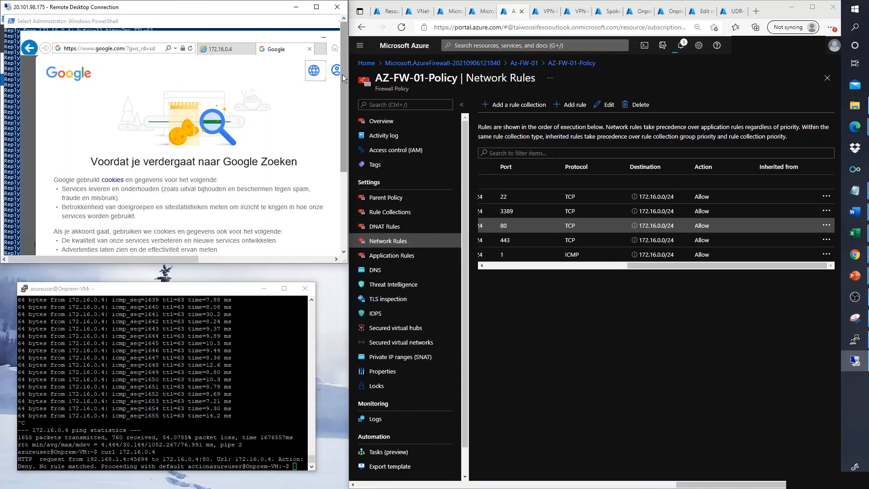
{"action": "left_click_drag", "start_coordinate": [342, 74], "coordinate": [339, 156]}
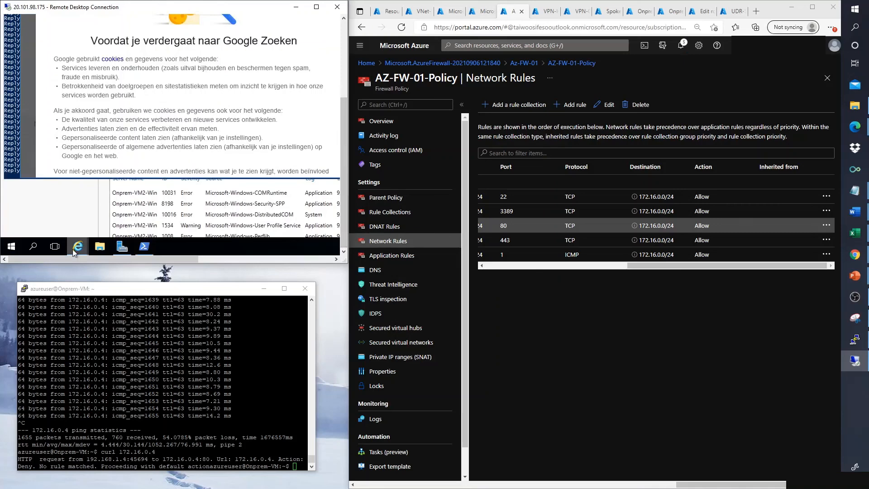
{"action": "mouse_move", "coordinate": [72, 248]}
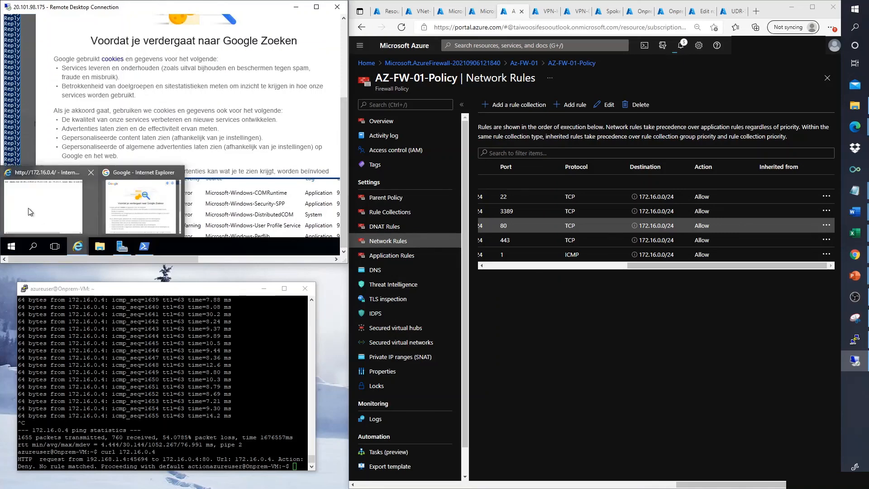
{"action": "mouse_move", "coordinate": [23, 203]}
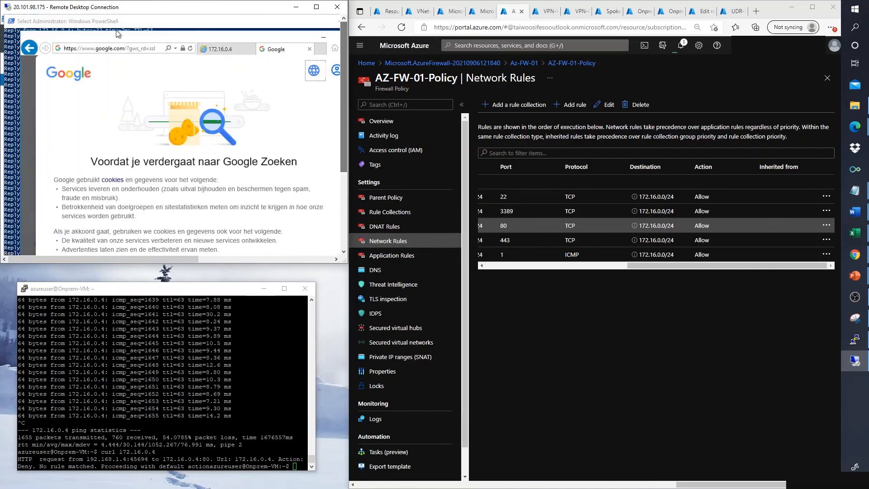
{"action": "left_click", "coordinate": [215, 50]}
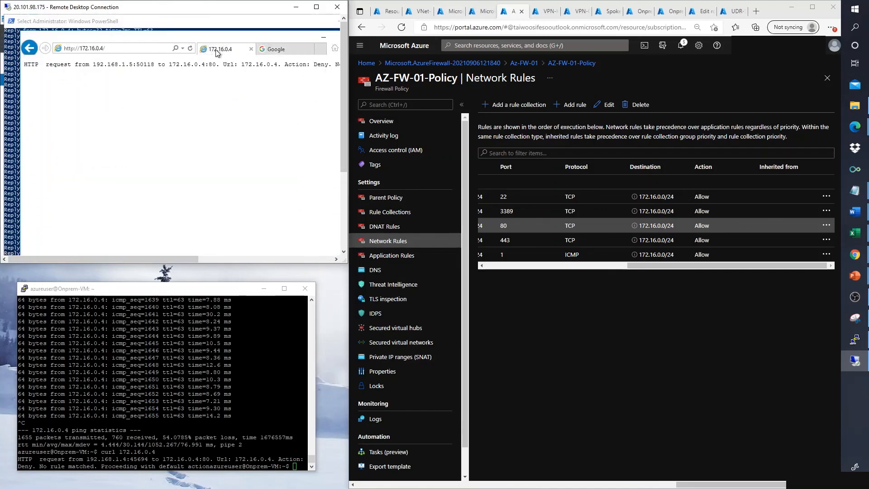
Step: Load 172.16.0.4 in a new Internet Explorer tab to show the Apache2 Ubuntu Default Page
{"action": "left_click", "coordinate": [320, 50]}
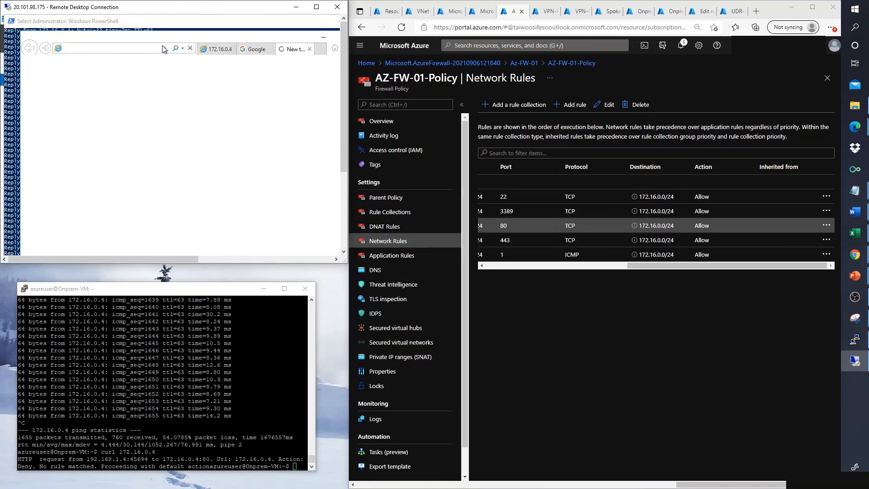
{"action": "type", "text": "172.1"}
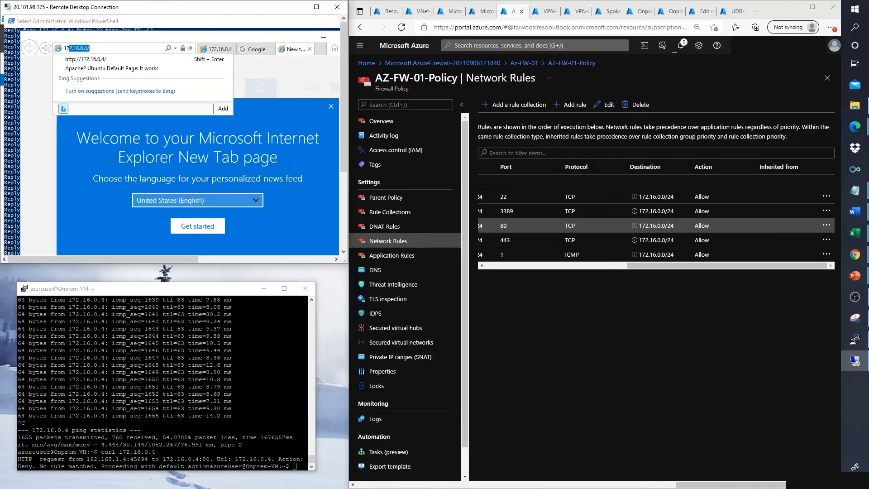
{"action": "type", "text": "6.0.4"}
{"action": "key", "text": "Return"}
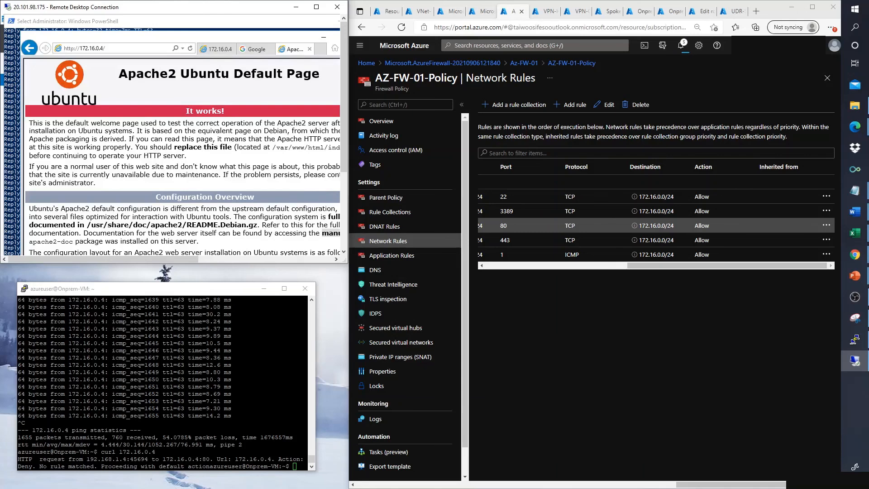
Step: Rerun curl 172.16.0.4 on the on-prem VM, now returning the Apache page HTML
{"action": "key", "text": "alt+Tab"}
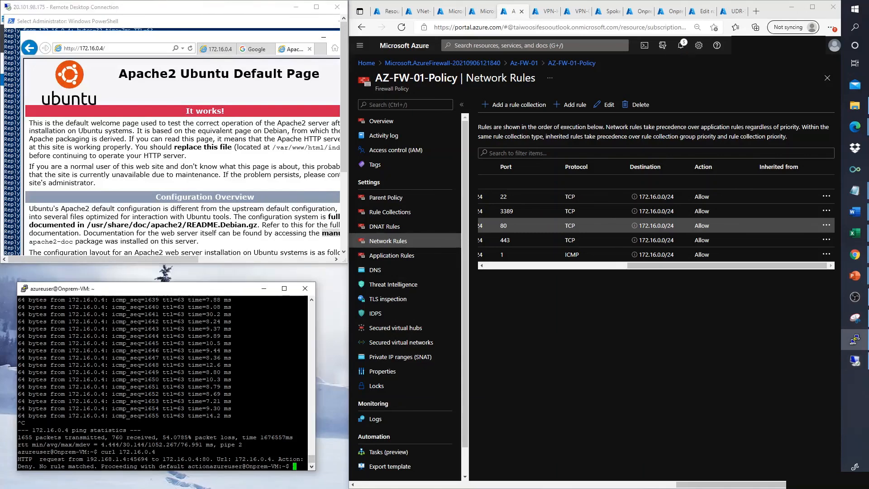
{"action": "key", "text": "Return"}
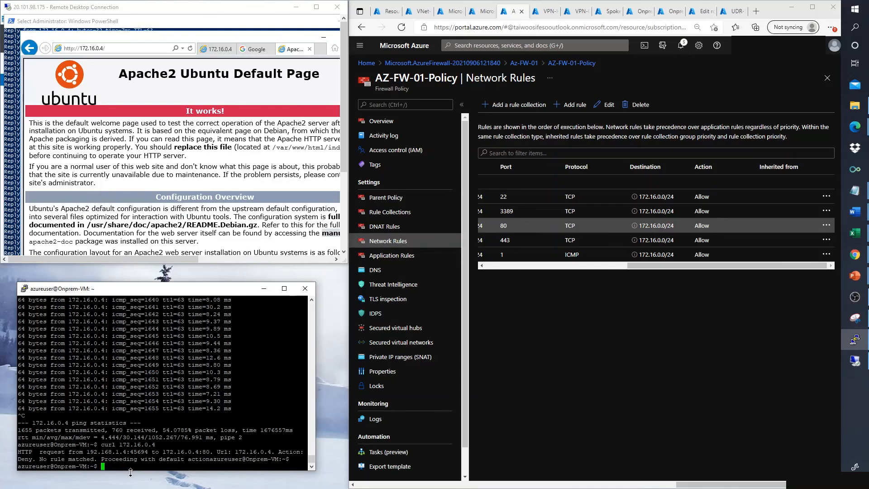
{"action": "key", "text": "Up"}
{"action": "key", "text": "Return"}
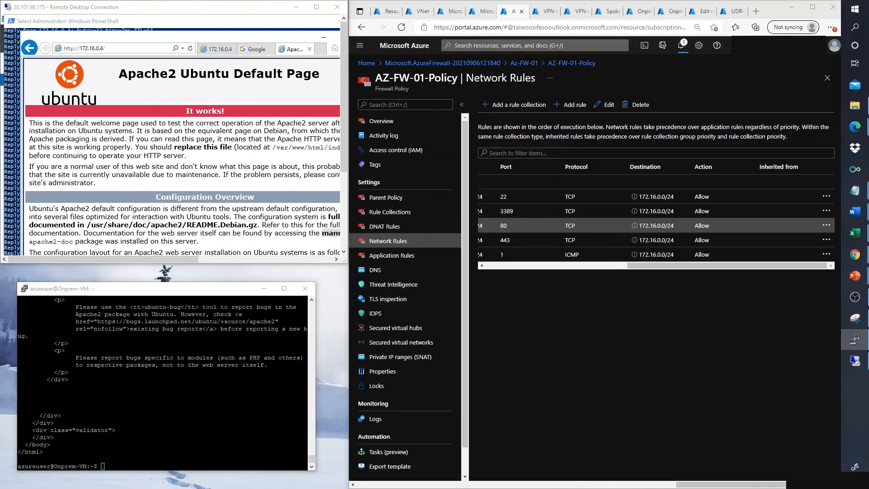
{"action": "key", "text": "alt+Tab"}
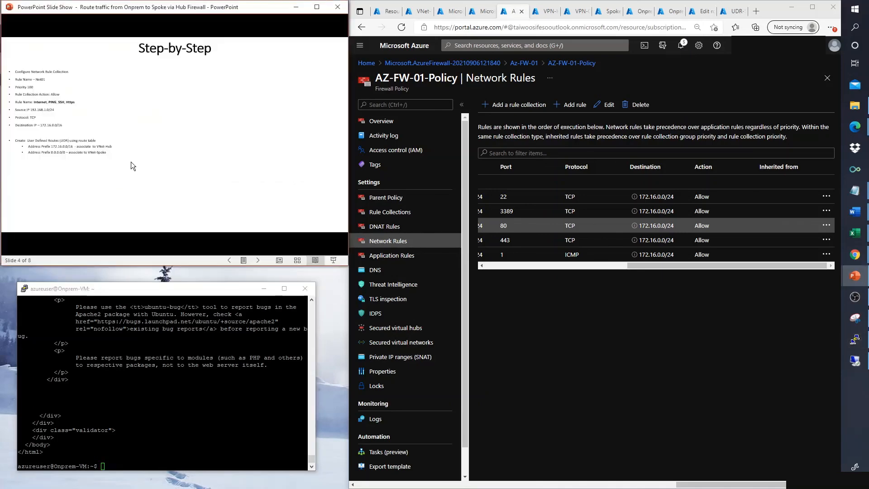
Step: Return the PowerPoint slide show to slide 2, the on-prem, hub and spoke network diagram
{"action": "left_click", "coordinate": [131, 161]}
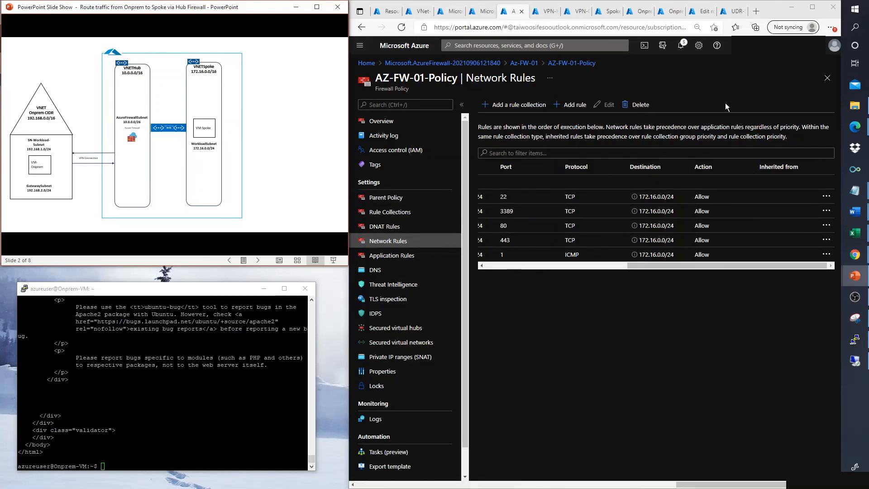
Step: Open the UDR-Spoke Spoke-Hub route editor and select its 172.16.0.0/16 address prefix
{"action": "left_click", "coordinate": [736, 11]}
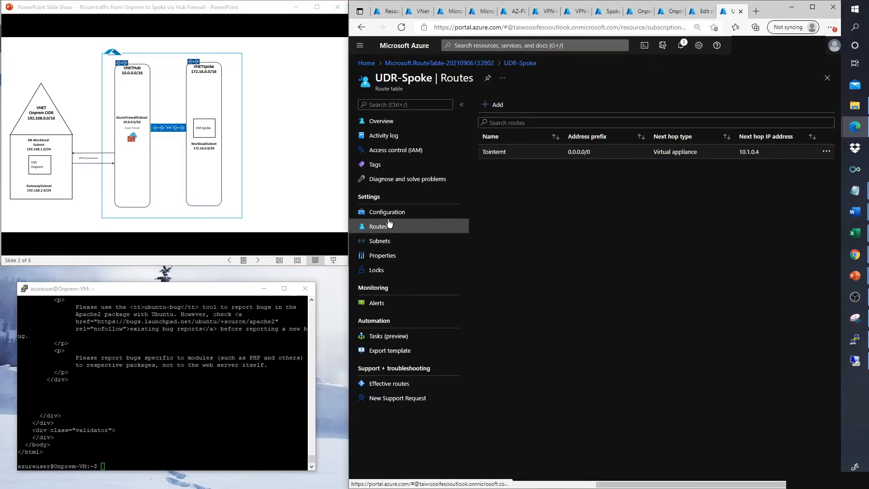
{"action": "left_click", "coordinate": [699, 12]}
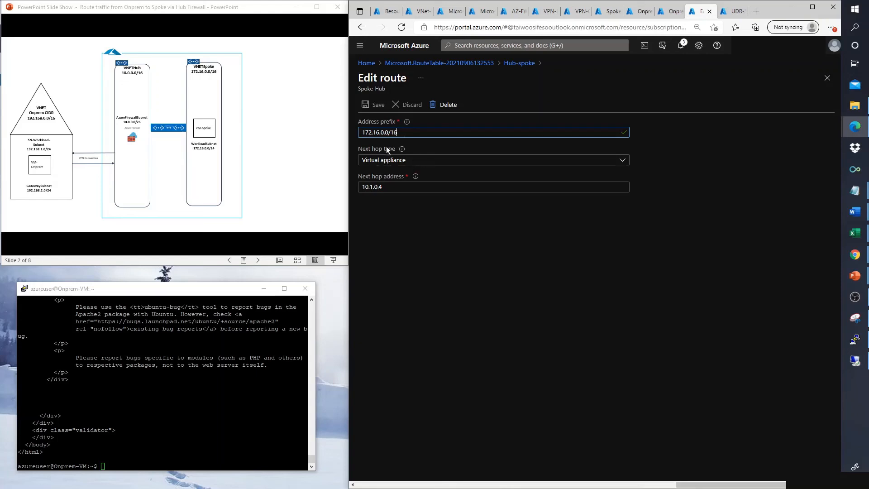
{"action": "left_click_drag", "start_coordinate": [397, 132], "coordinate": [363, 132]}
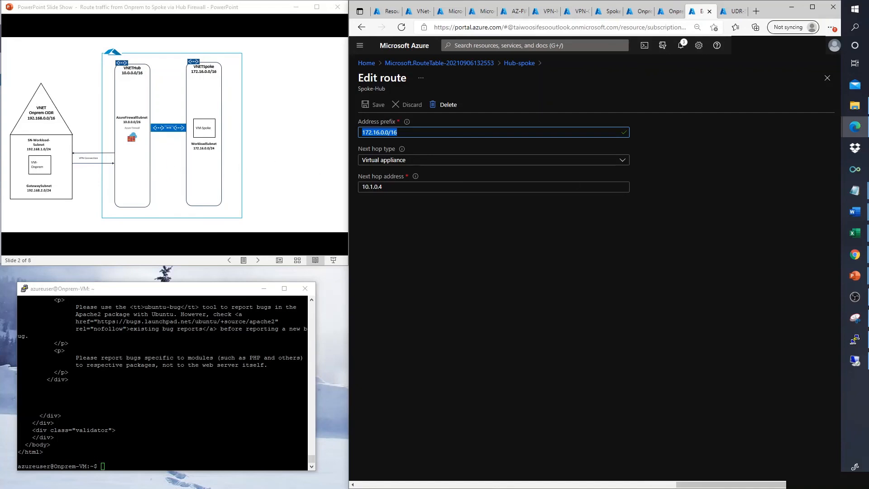
{"action": "key", "text": "Left"}
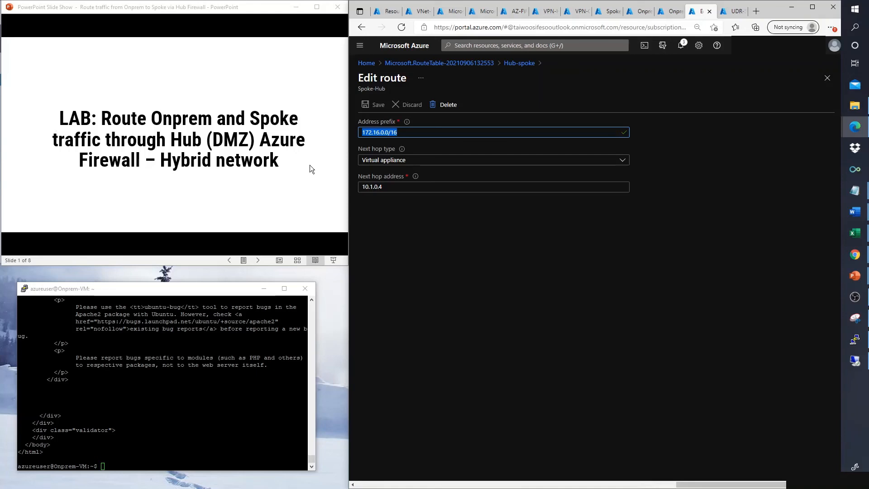
{"action": "left_click", "coordinate": [218, 151]}
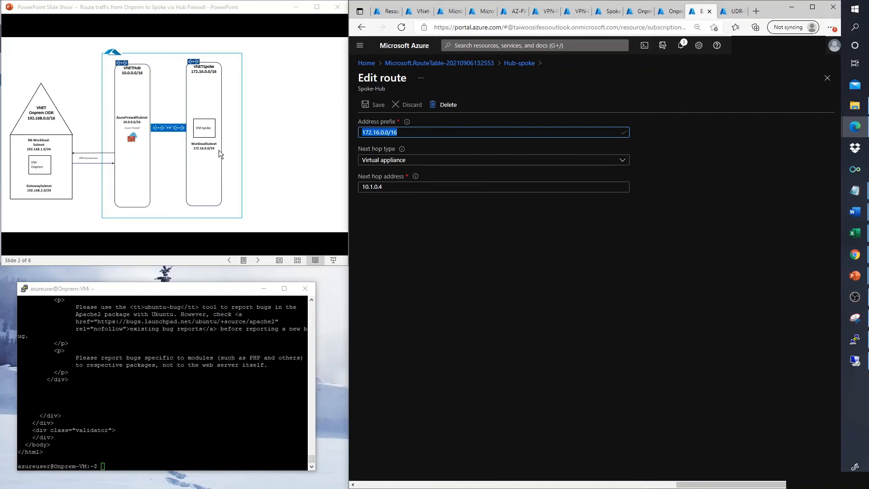